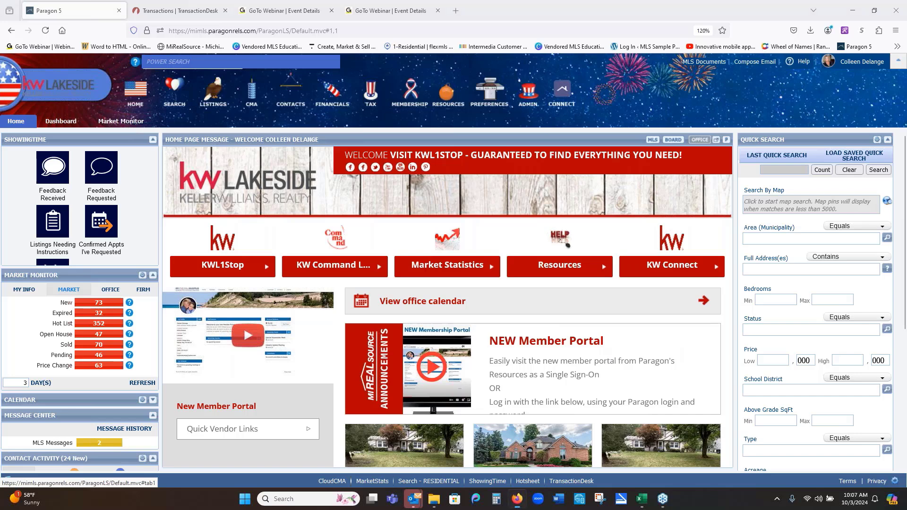
pyautogui.click(132, 126)
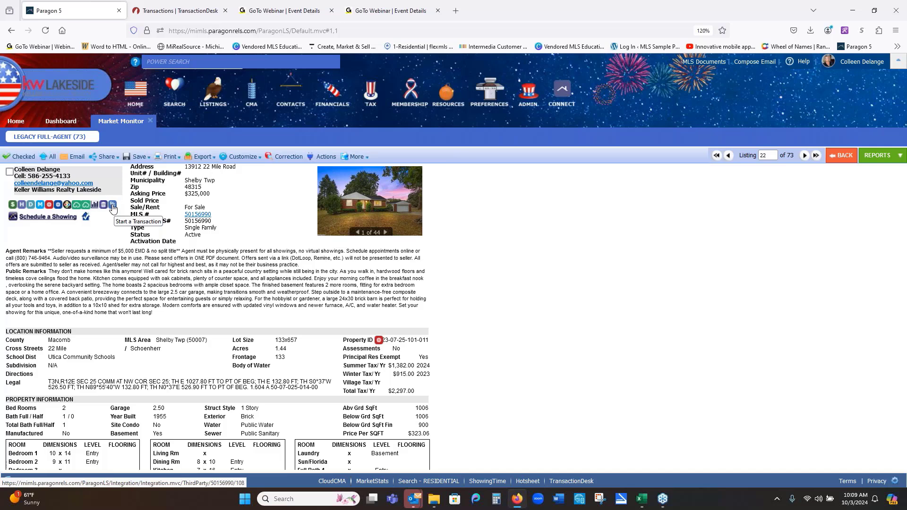
pyautogui.click(112, 207)
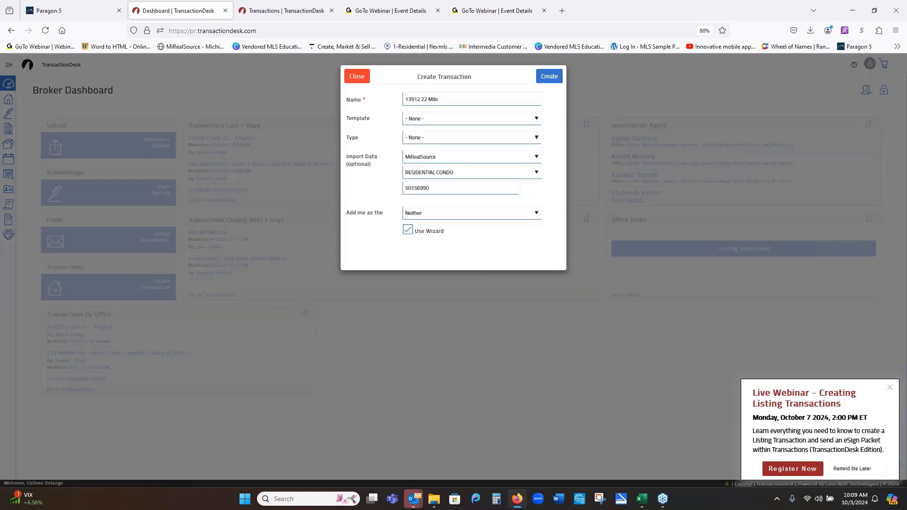
pyautogui.click(889, 388)
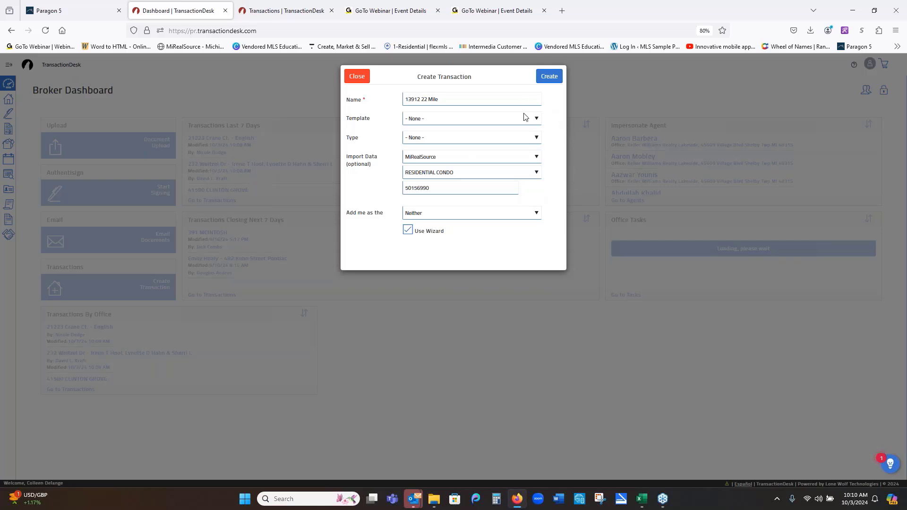
# - Choose the .KWL - Buyer Package template for the new transaction
pyautogui.click(537, 119)
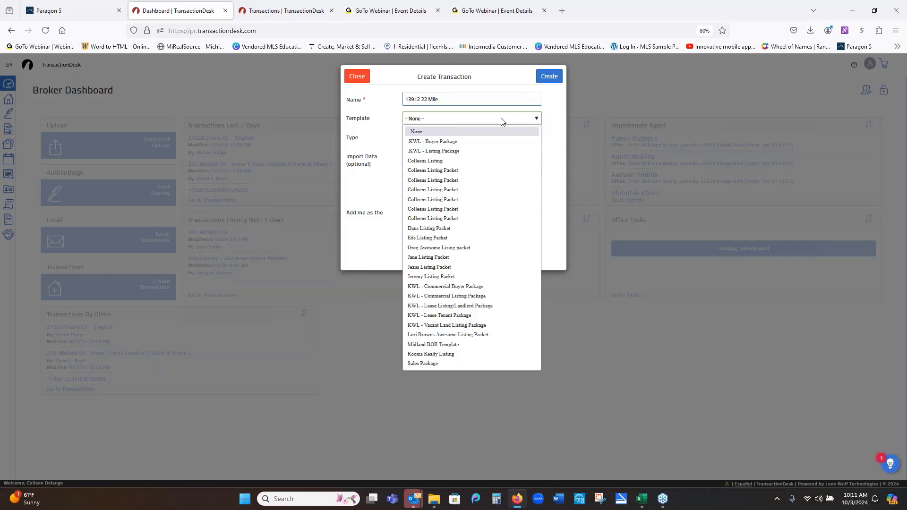
pyautogui.click(487, 142)
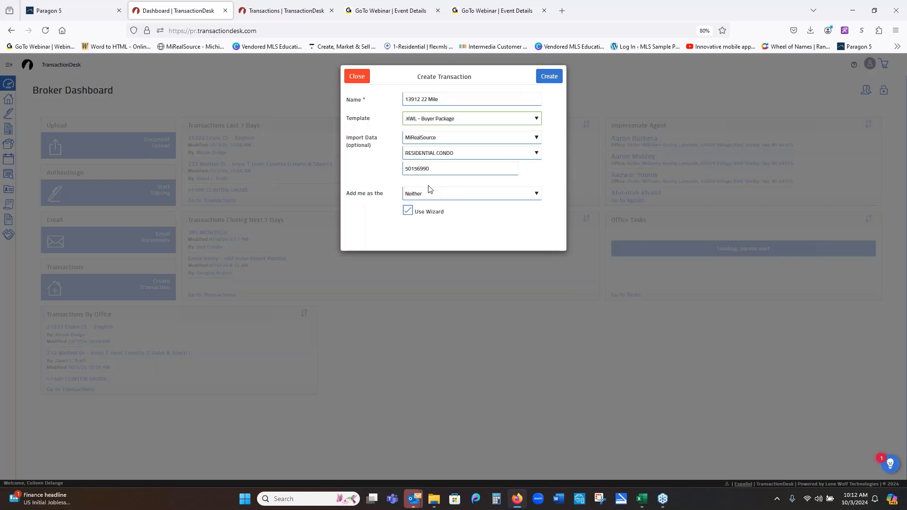
# - Set the 'Add me as the' role to Selling Agent
pyautogui.click(445, 194)
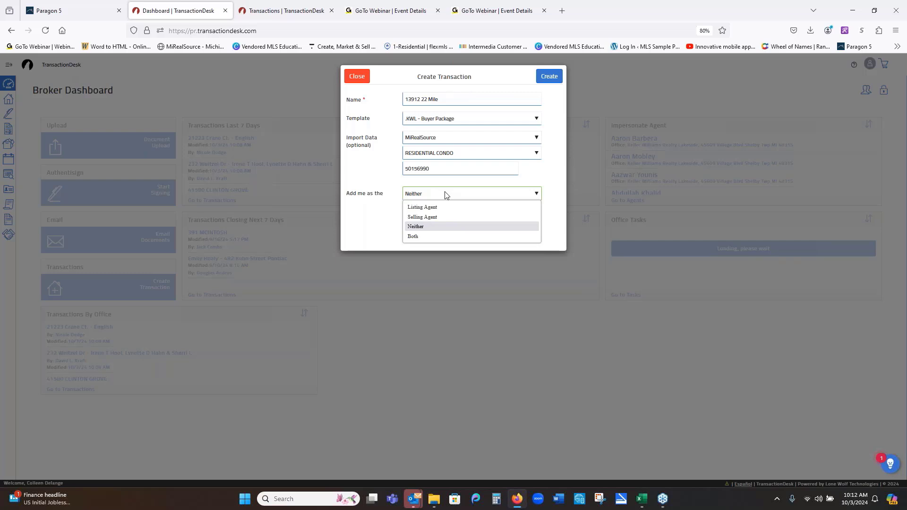
pyautogui.click(439, 220)
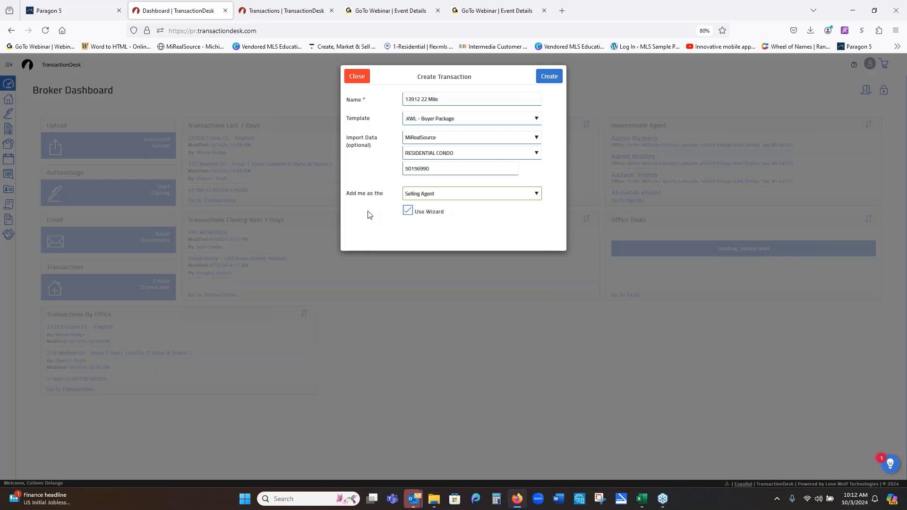
pyautogui.click(549, 77)
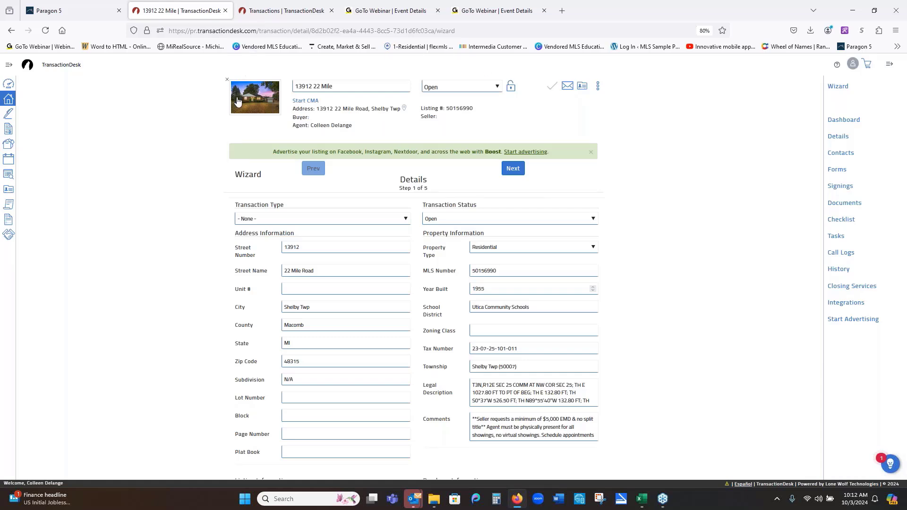
pyautogui.moveTo(263, 106)
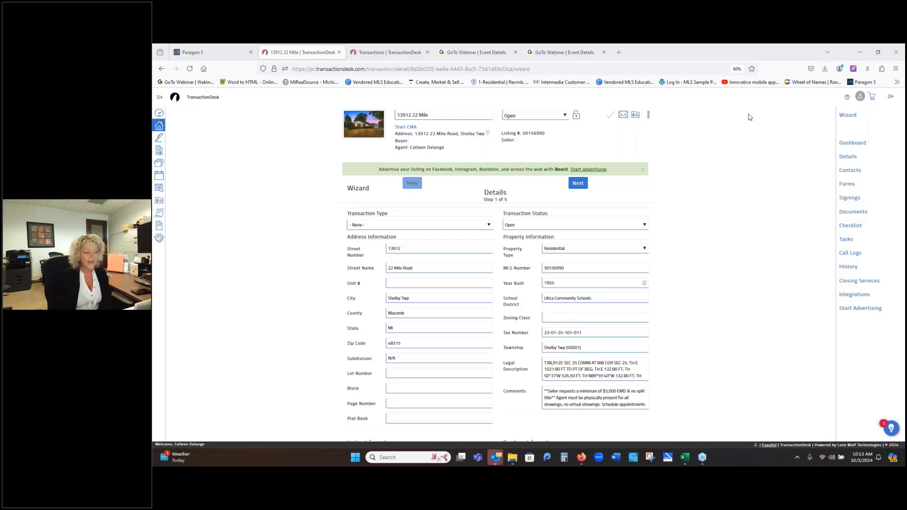
# - Enter a purchase price of 324900 and a deposit of 3000 under Purchase Information
pyautogui.scroll(-3, 726, 258)
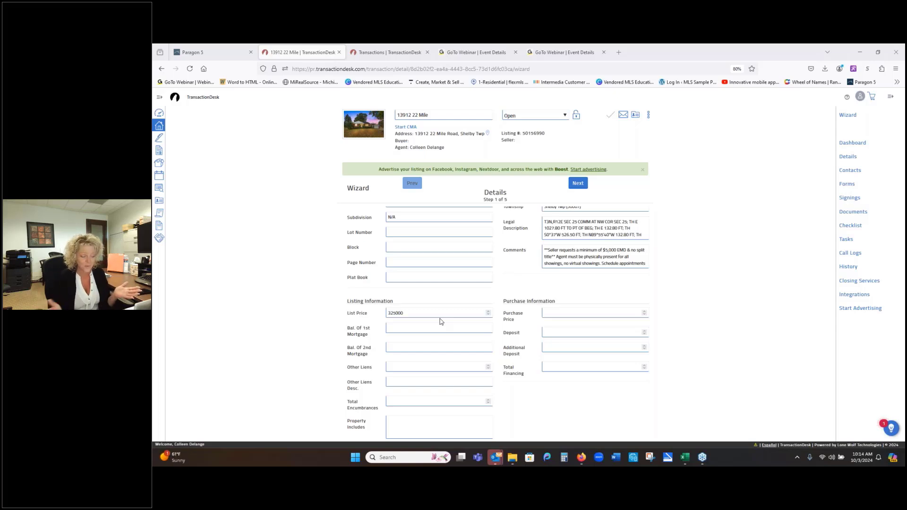
pyautogui.click(577, 315)
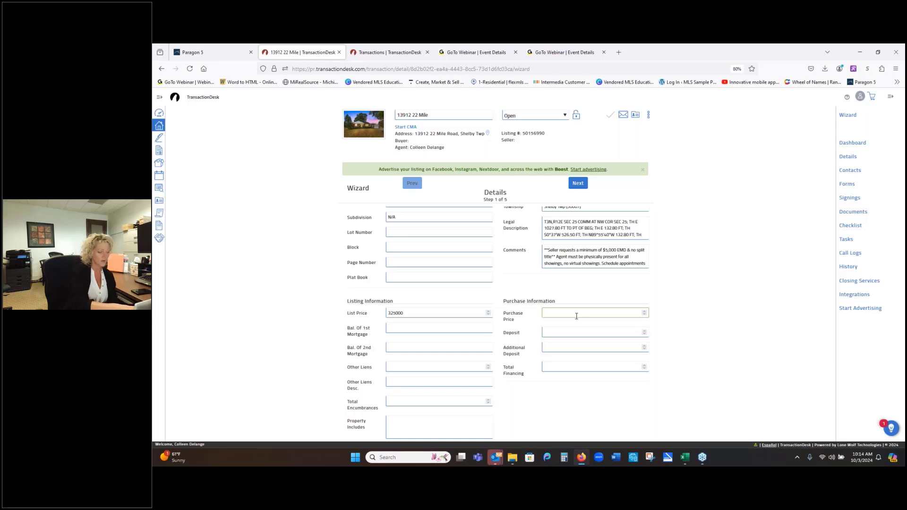
pyautogui.write('324900')
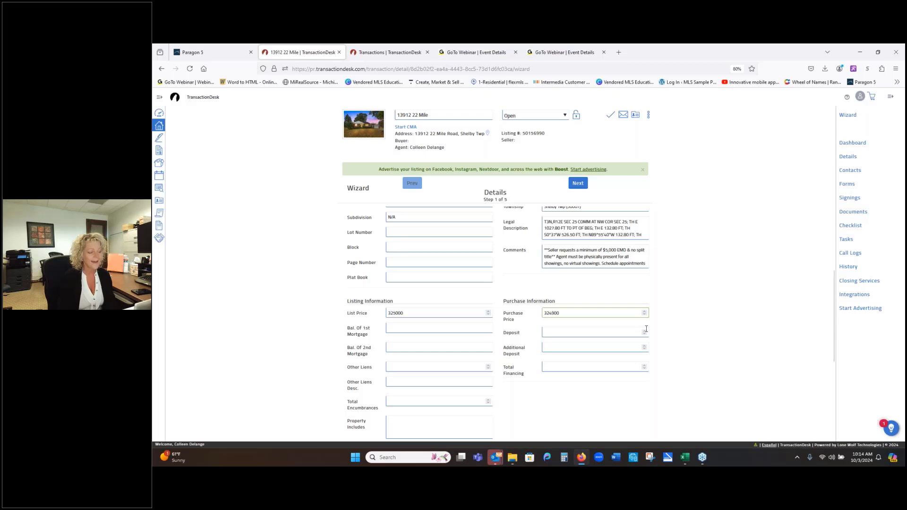
pyautogui.click(578, 330)
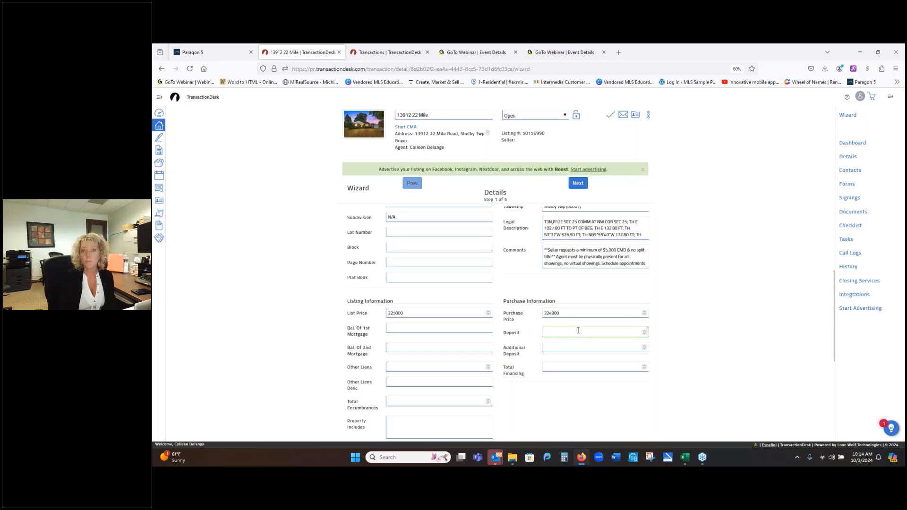
pyautogui.write('3000')
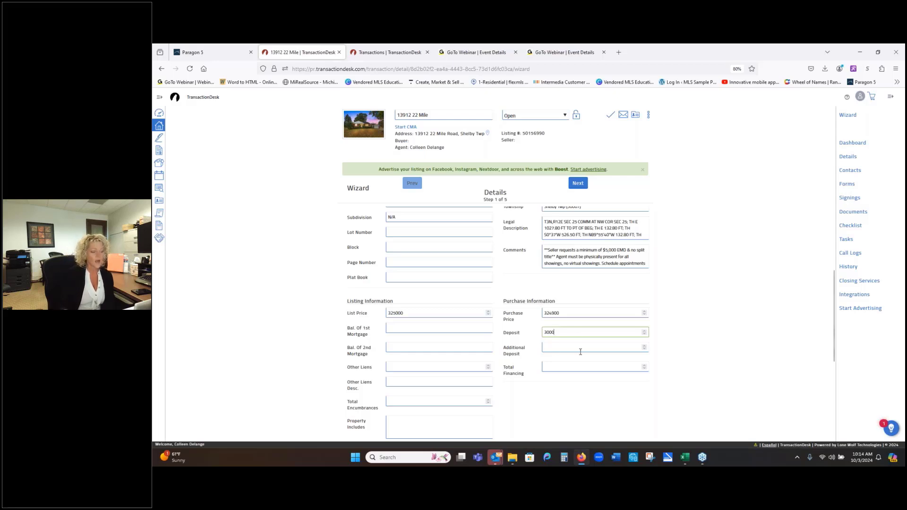
pyautogui.scroll(-1, 435, 360)
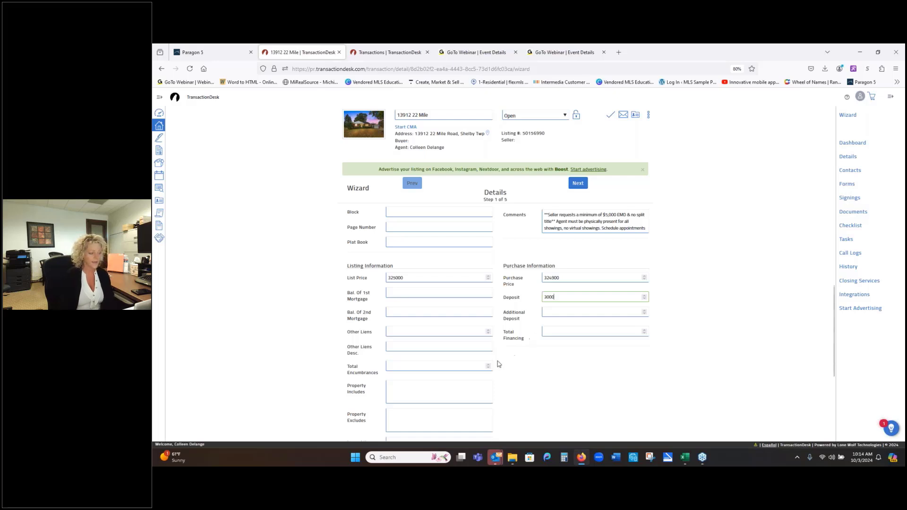
pyautogui.click(424, 393)
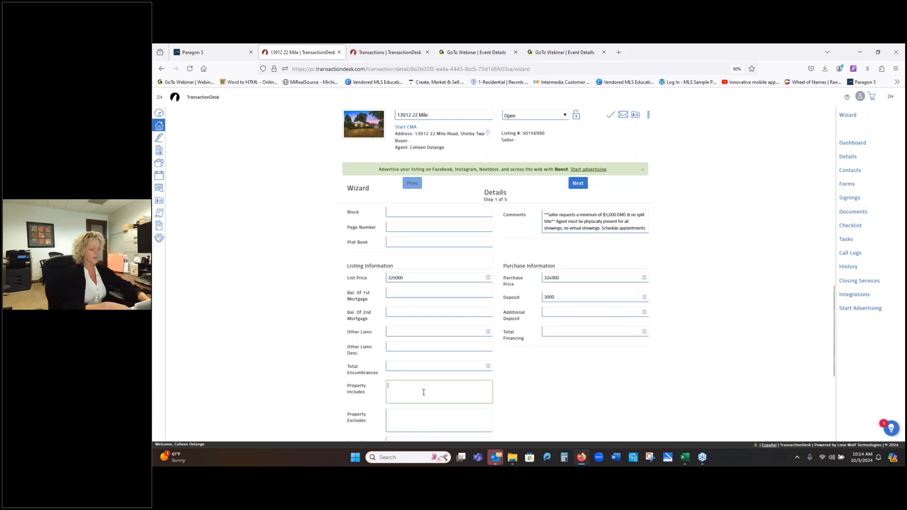
pyautogui.write('Stove')
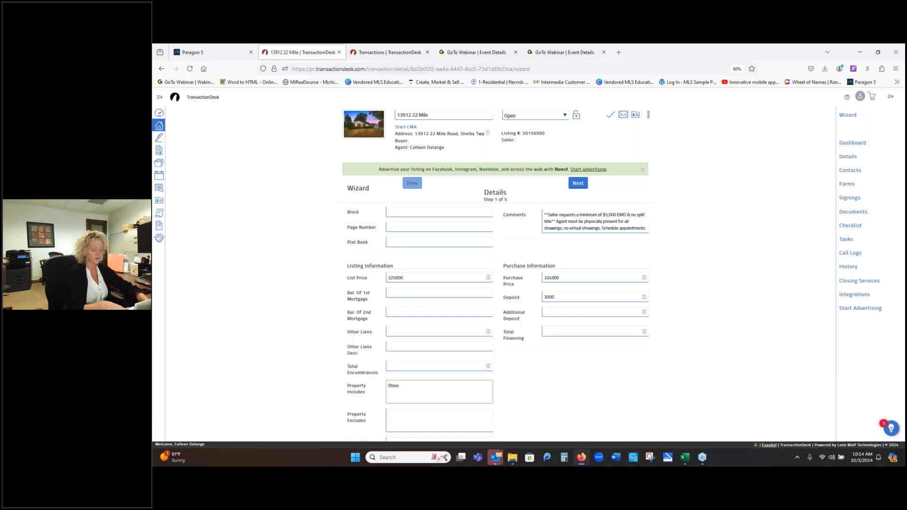
pyautogui.write(', Washer,')
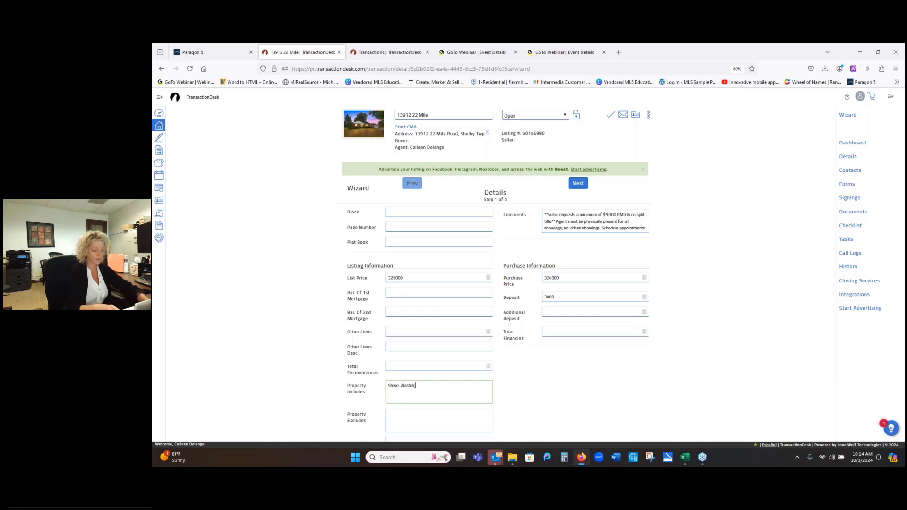
pyautogui.write(' Dryer, Built in')
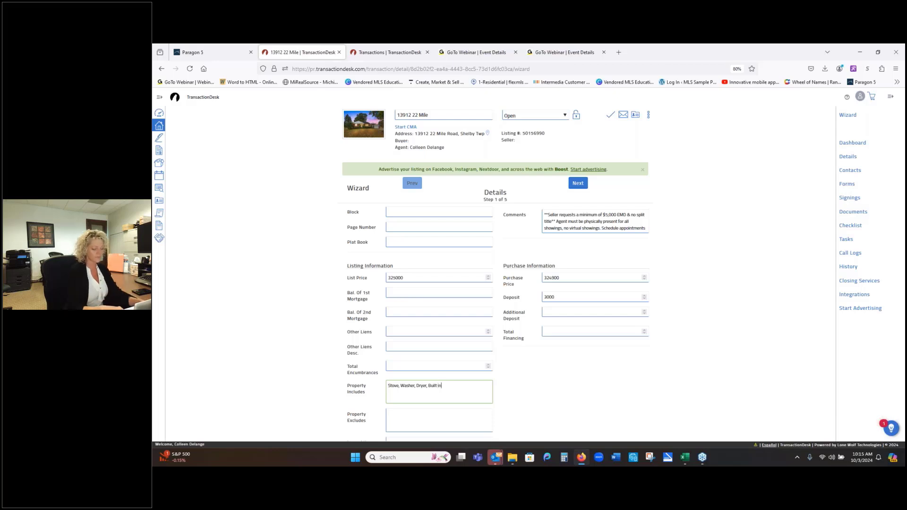
pyautogui.write('ook')
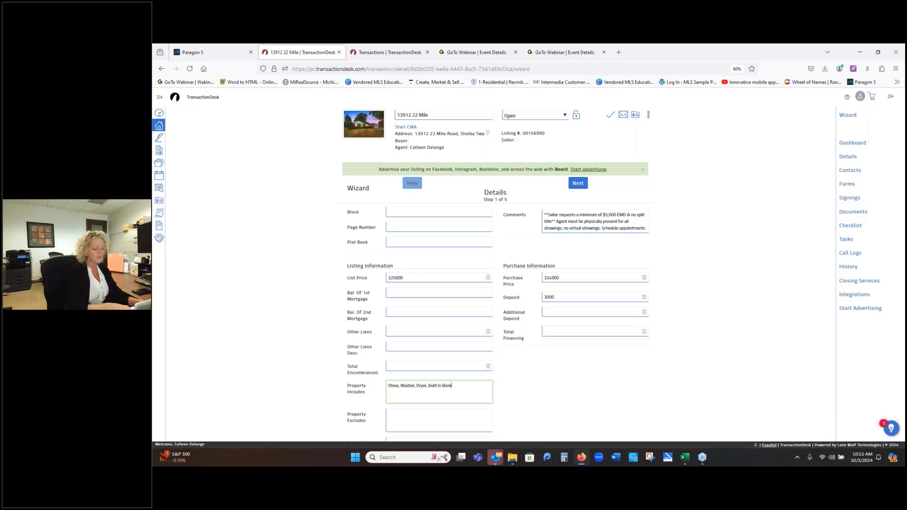
pyautogui.write('case')
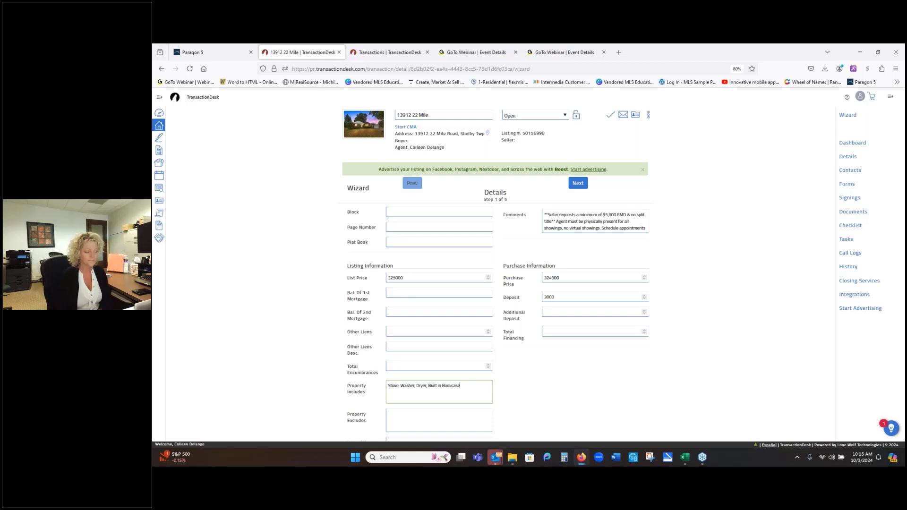
pyautogui.click(459, 423)
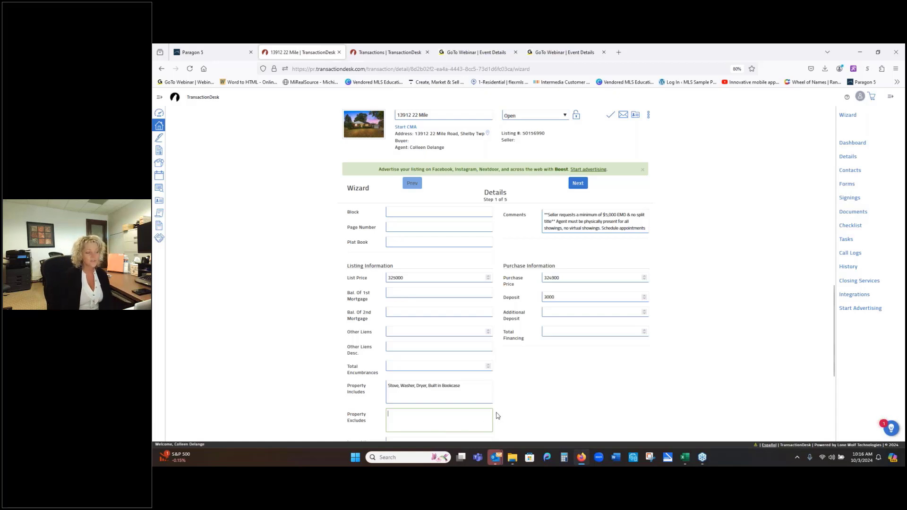
pyautogui.scroll(3, 497, 416)
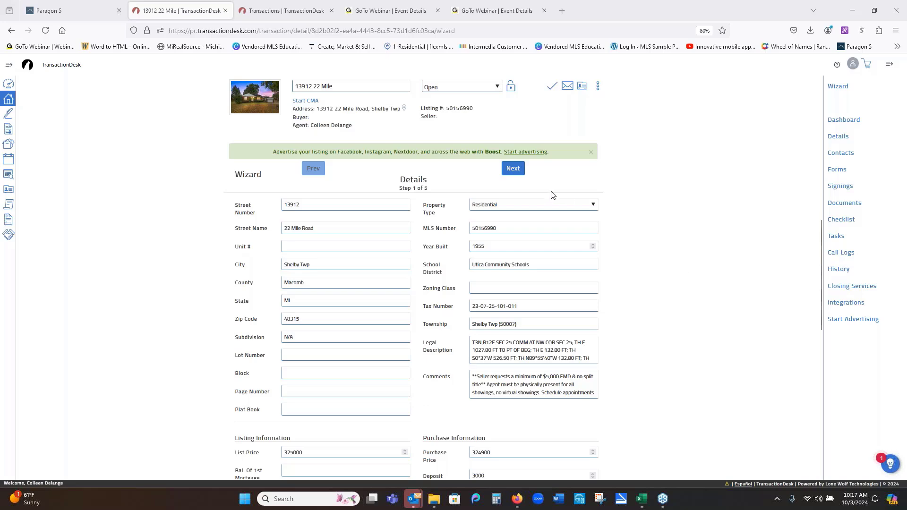
# - On Transaction Dates, set the closing date to 11/14/2024 and the offer date to 10/03/2024
pyautogui.click(513, 169)
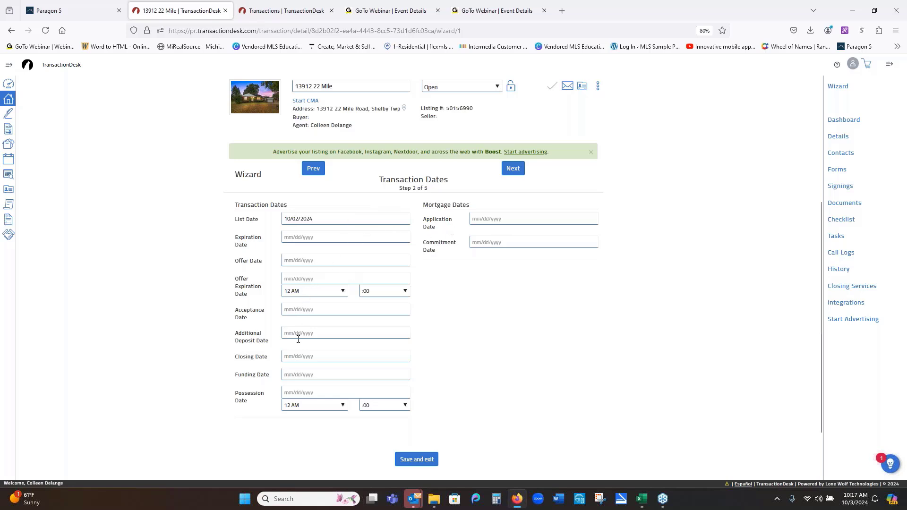
pyautogui.click(316, 356)
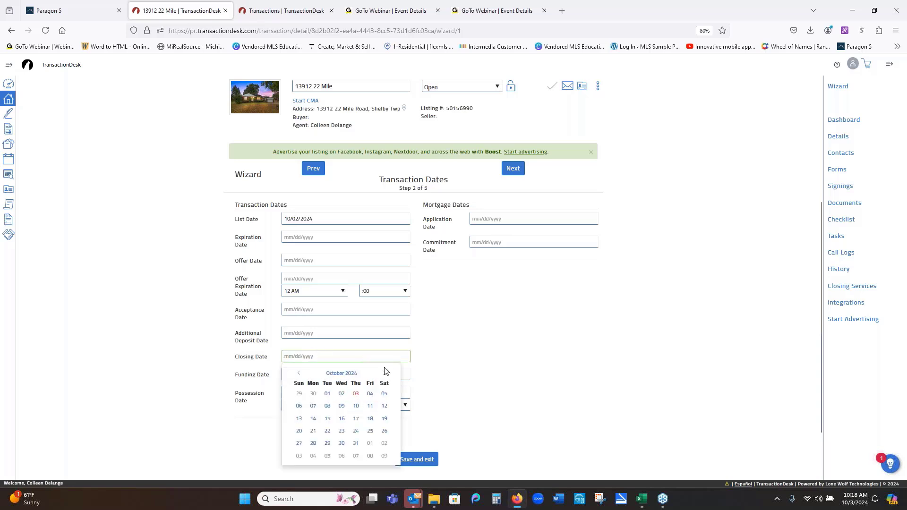
pyautogui.click(384, 373)
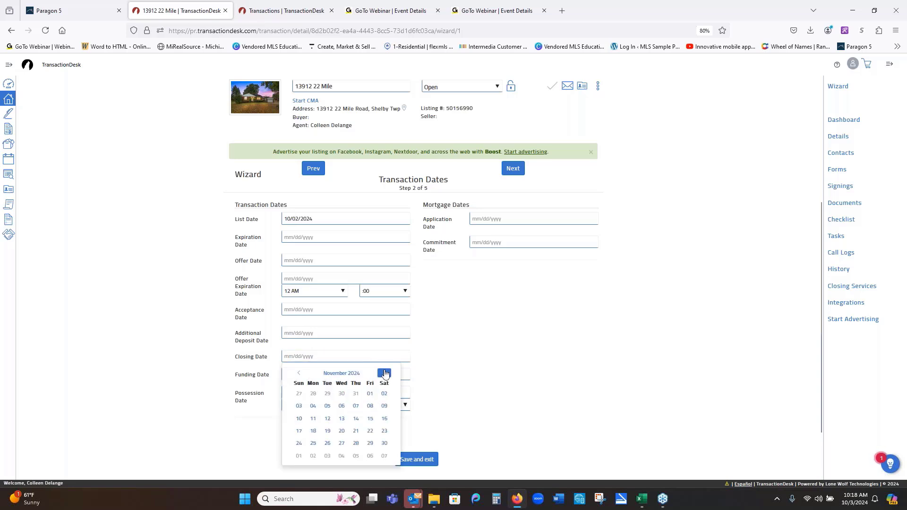
pyautogui.click(356, 418)
pyautogui.click(314, 259)
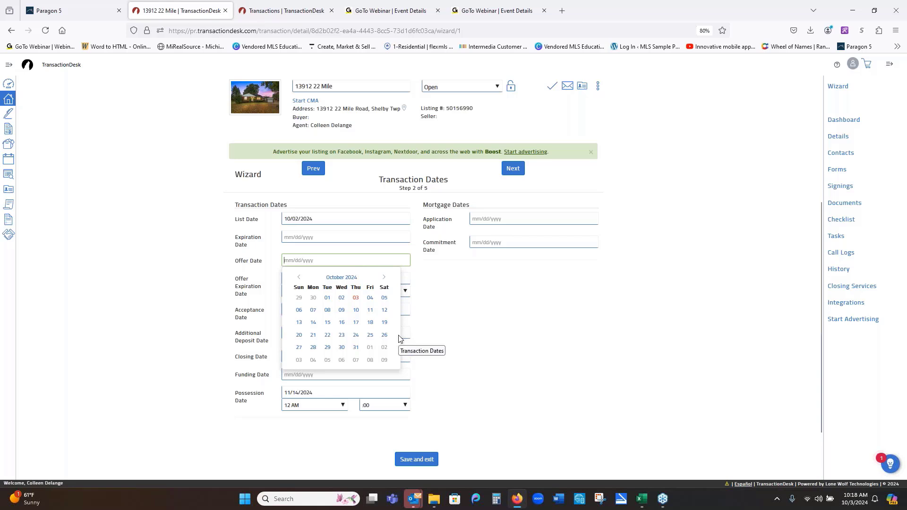
pyautogui.click(357, 299)
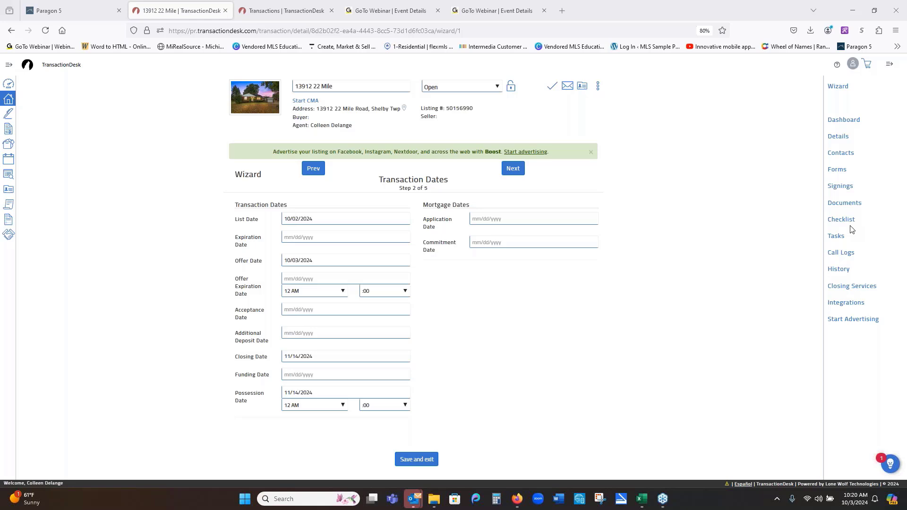
# - Save the date changes and switch to the transaction's empty Tasks page
pyautogui.click(835, 237)
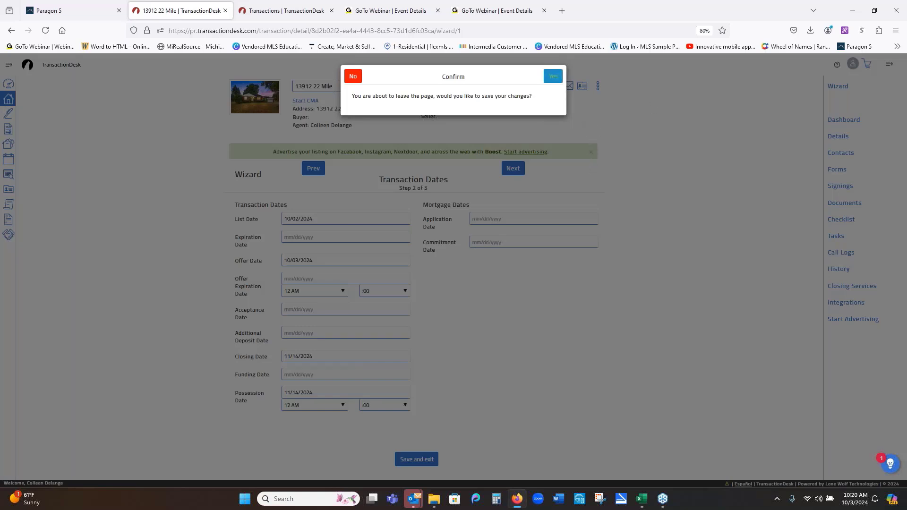
pyautogui.click(554, 78)
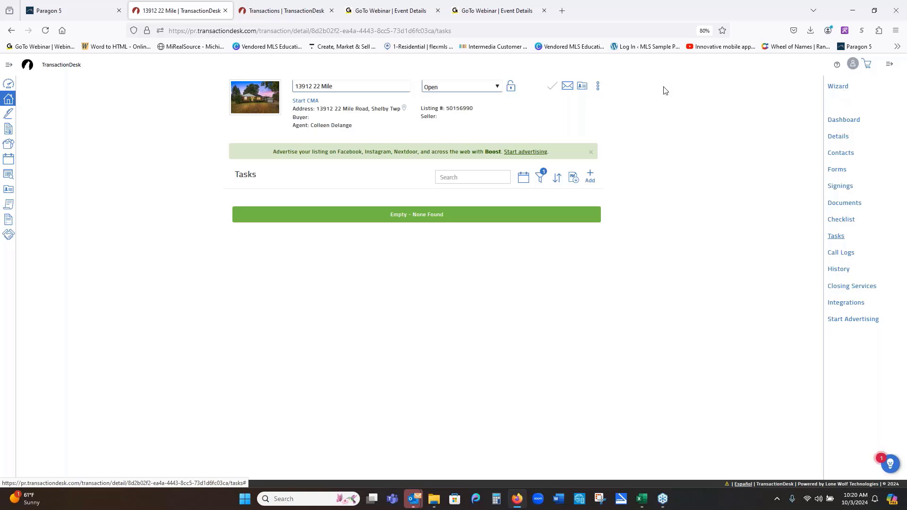
# - Add a new task named 'Install a Sign' and bring up its Due choices
pyautogui.click(591, 178)
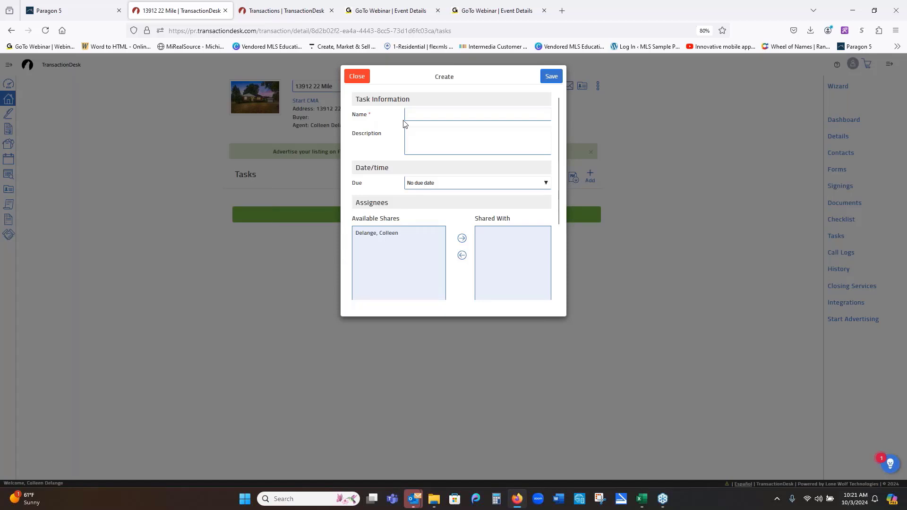
pyautogui.click(423, 115)
pyautogui.write('Install a Sign')
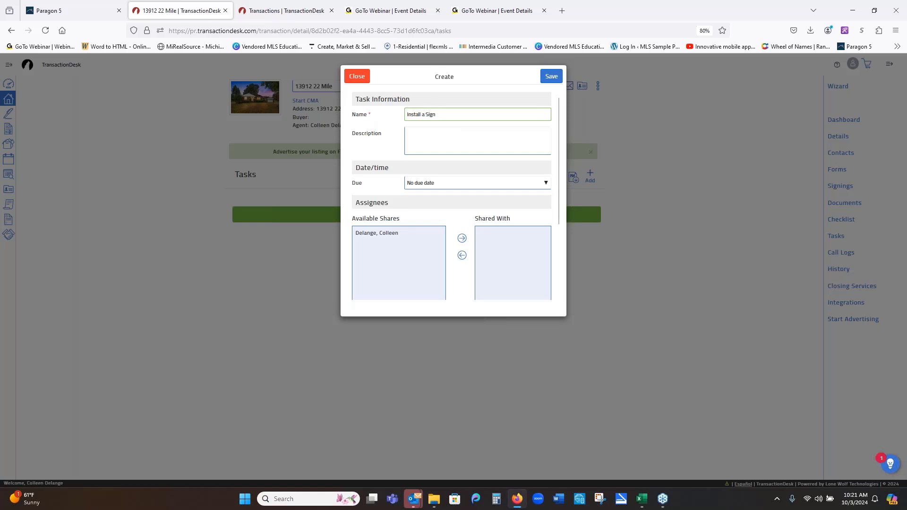
pyautogui.press('Tab')
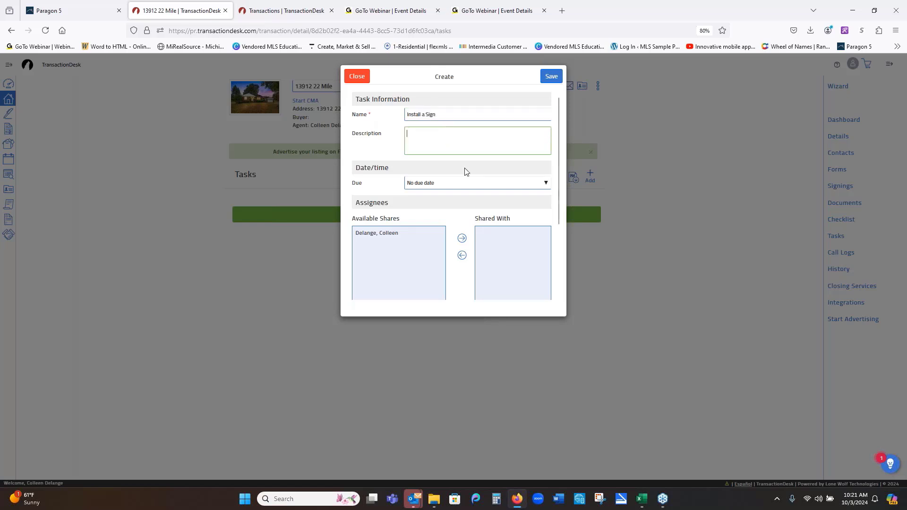
pyautogui.click(491, 189)
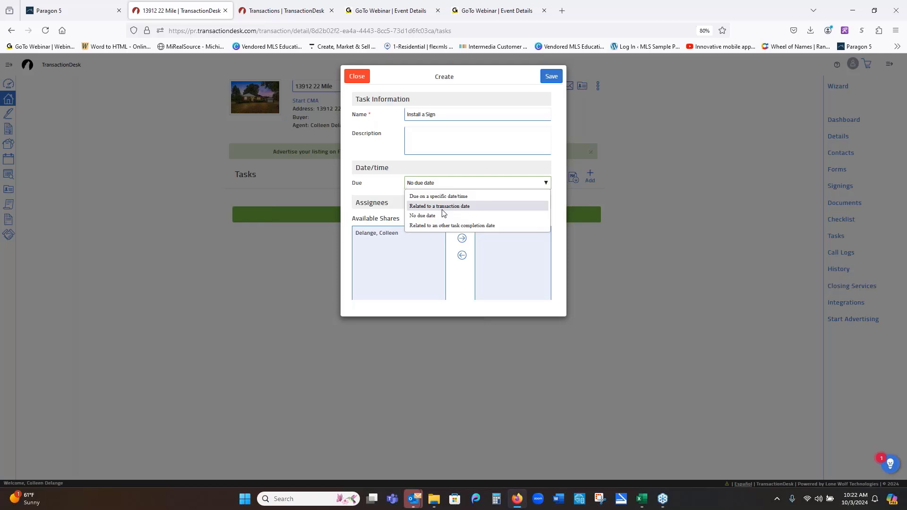
pyautogui.click(443, 211)
pyautogui.click(458, 204)
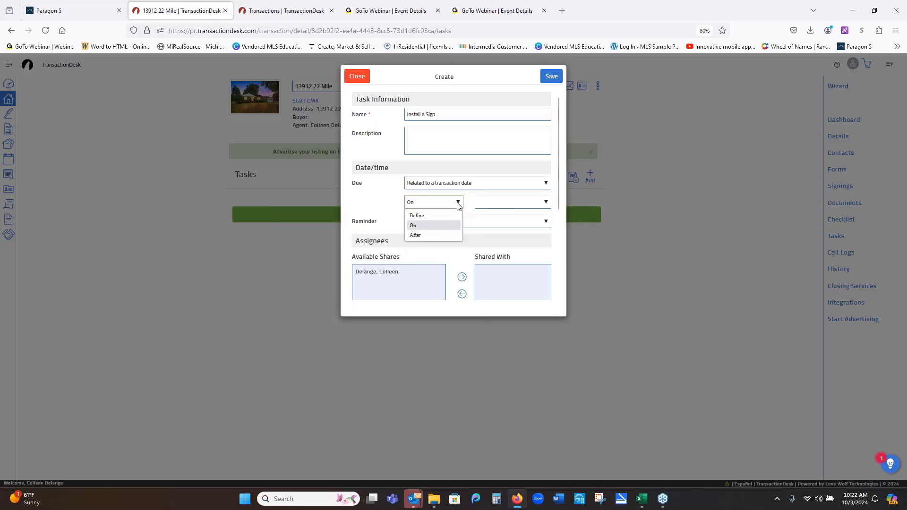
pyautogui.click(436, 230)
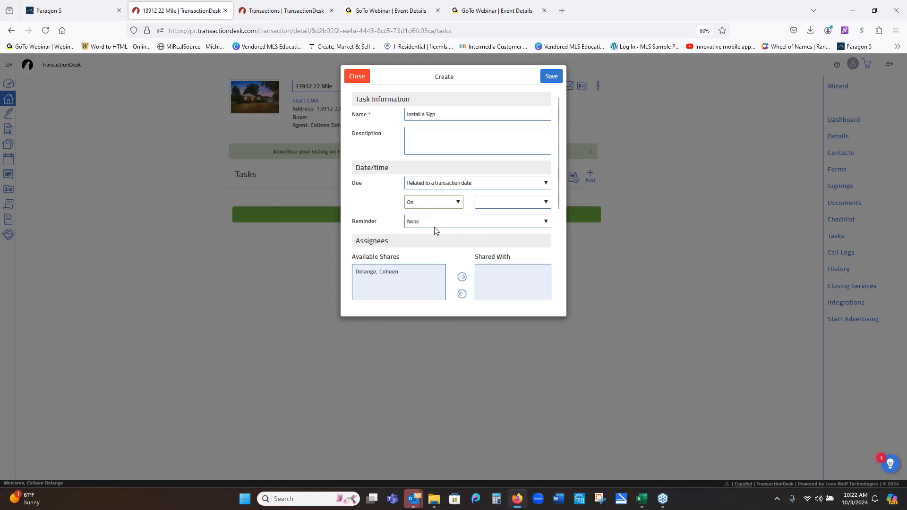
pyautogui.click(544, 204)
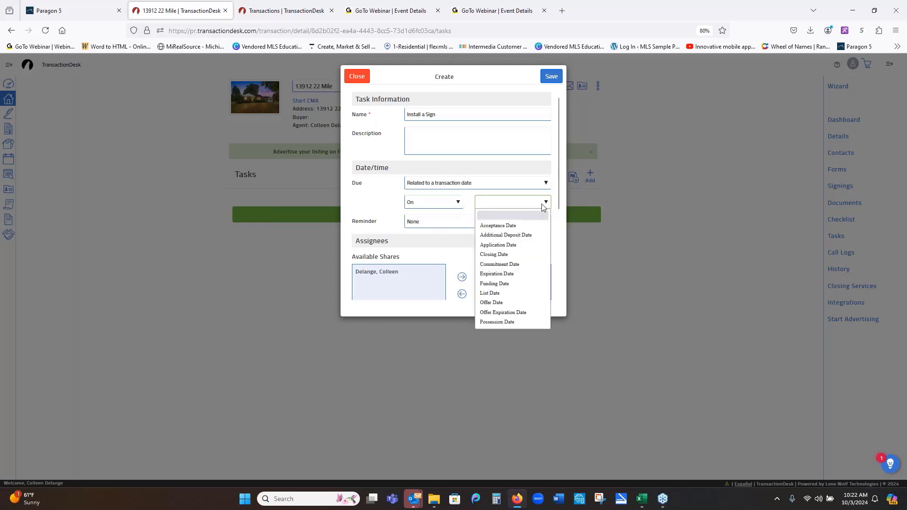
pyautogui.click(459, 205)
pyautogui.click(437, 234)
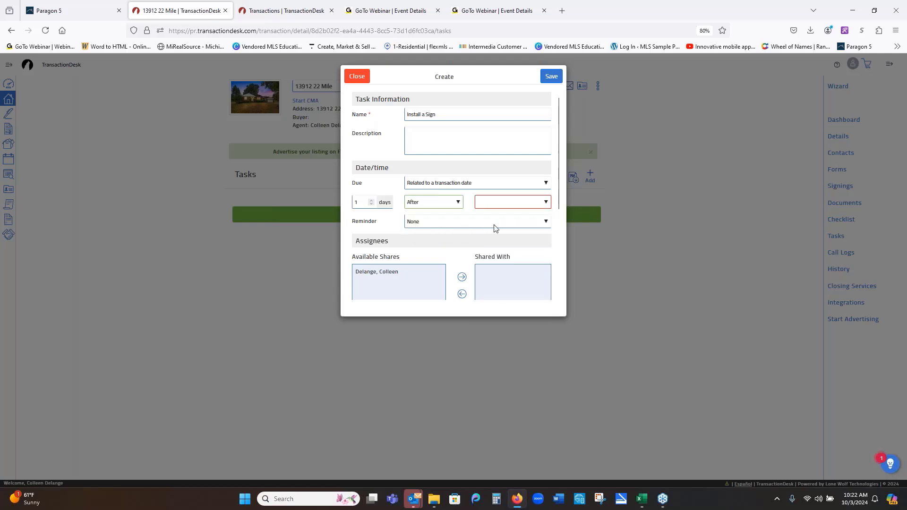
pyautogui.click(546, 203)
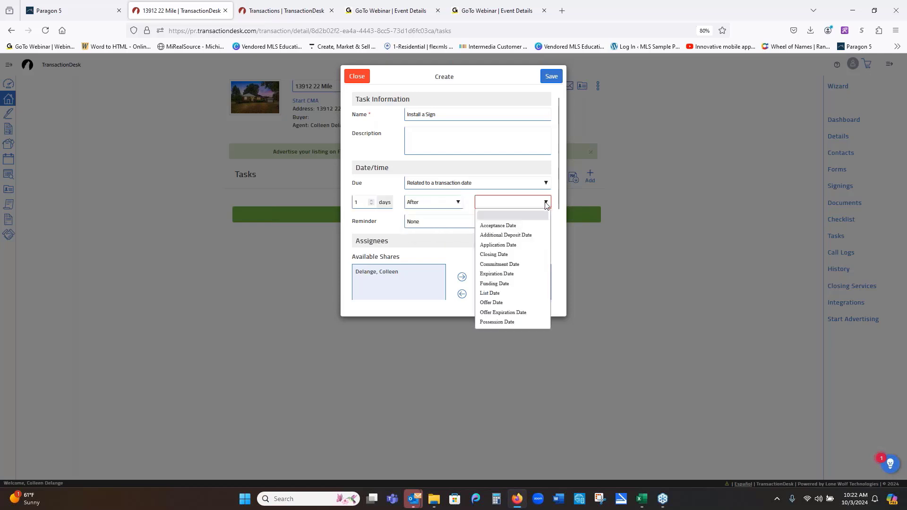
pyautogui.click(491, 293)
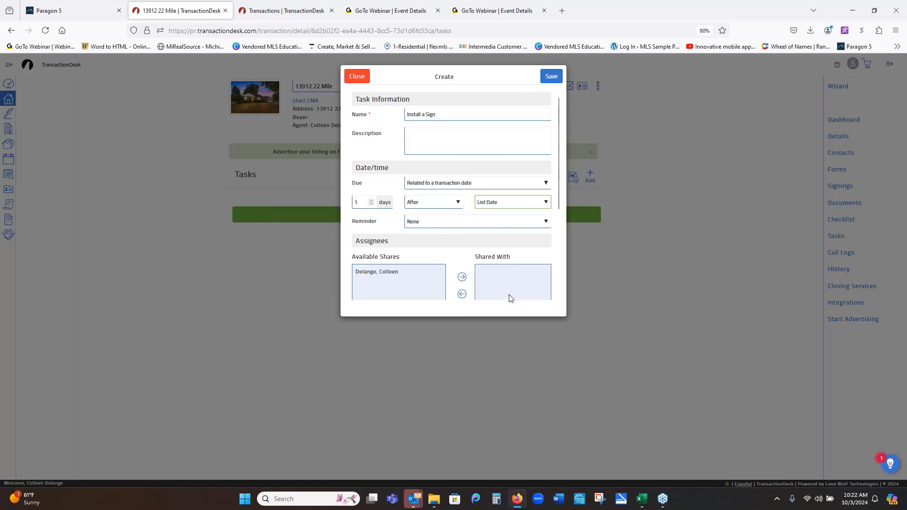
pyautogui.click(465, 225)
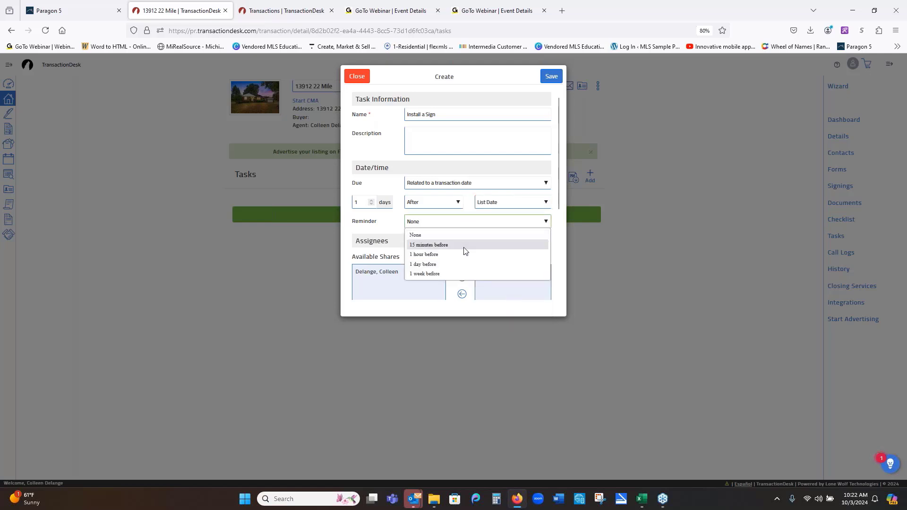
pyautogui.click(465, 267)
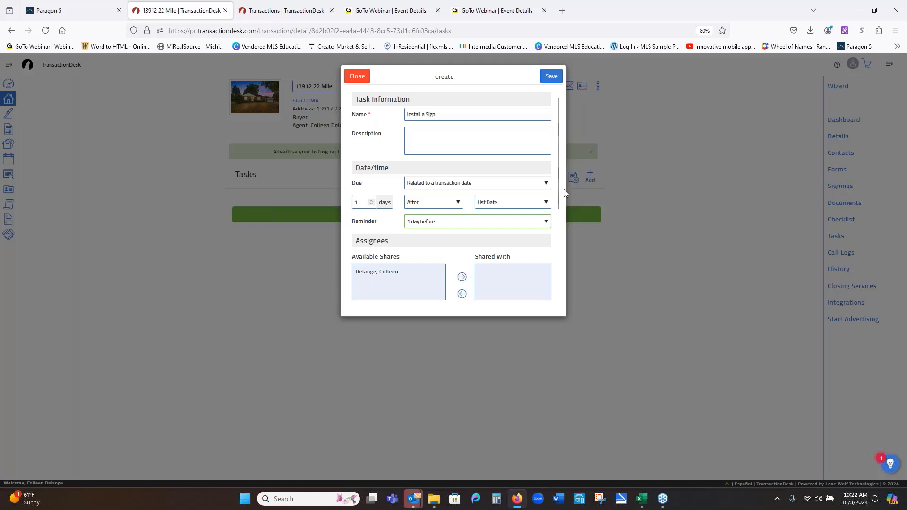
pyautogui.moveTo(558, 199); pyautogui.dragTo(558, 286)
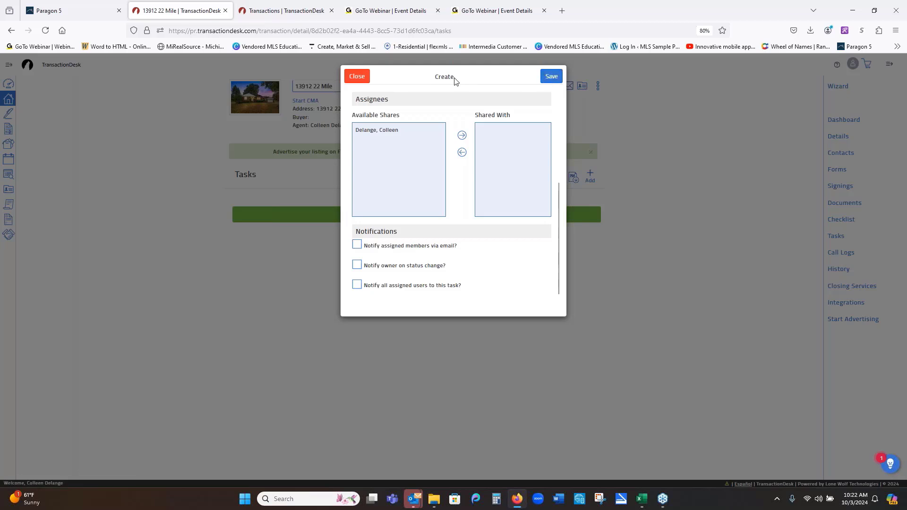
pyautogui.click(355, 77)
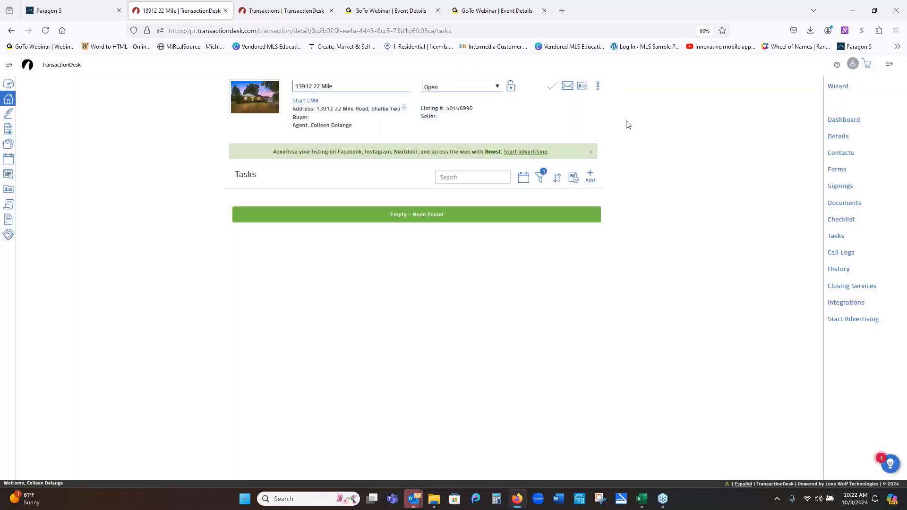
pyautogui.click(836, 86)
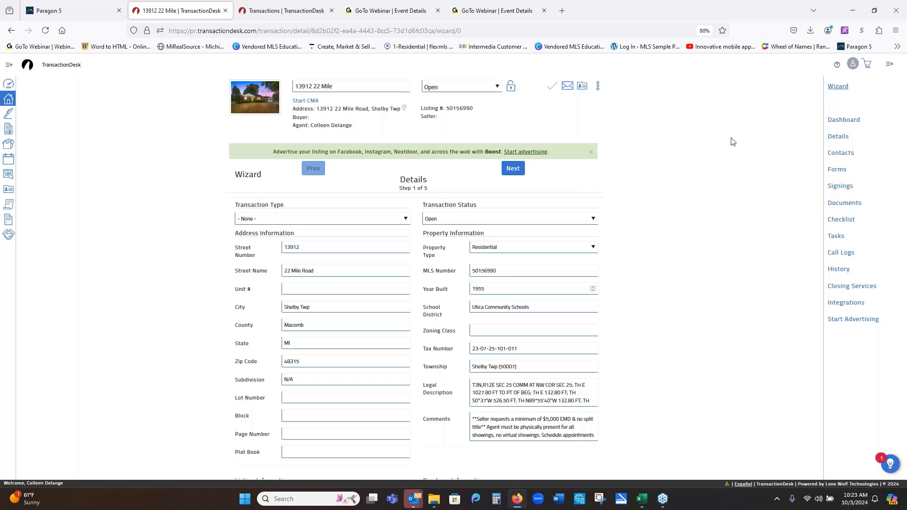
# - Advance the wizard to Transaction Dates, step 2 of 5, with list date 10/02/2024 and closing 11/14/2024
pyautogui.click(513, 169)
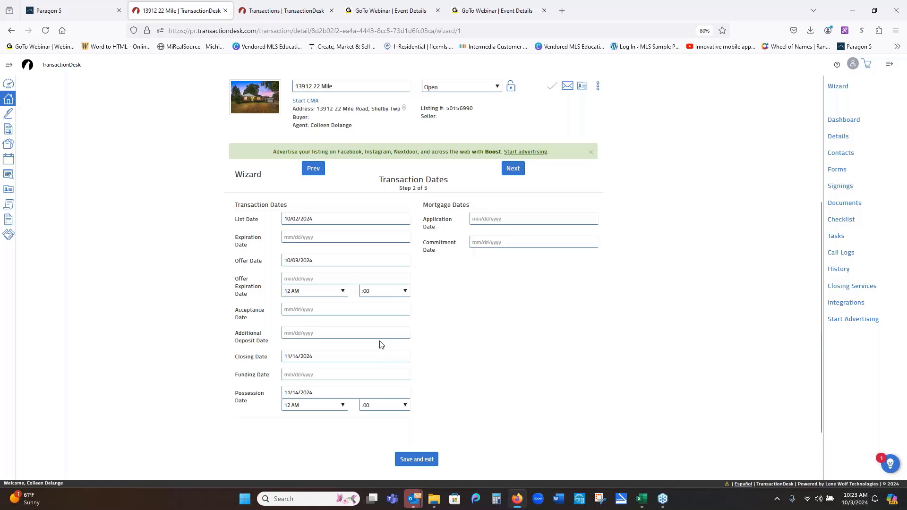
# - Continue to Contacts, step 3 of 5, which lists the selling and listing agents and both brokers
pyautogui.click(518, 171)
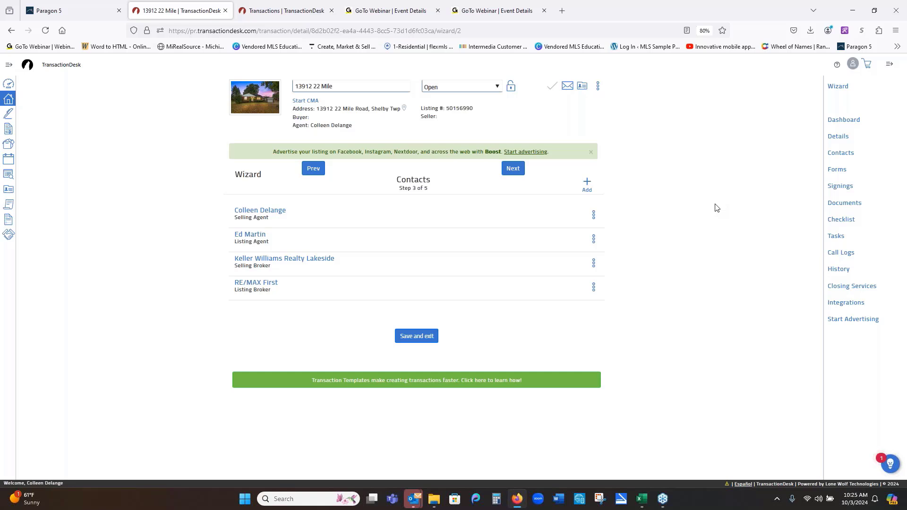
# - Start a new transaction contact from the + Add menu on the Contacts step
pyautogui.click(586, 184)
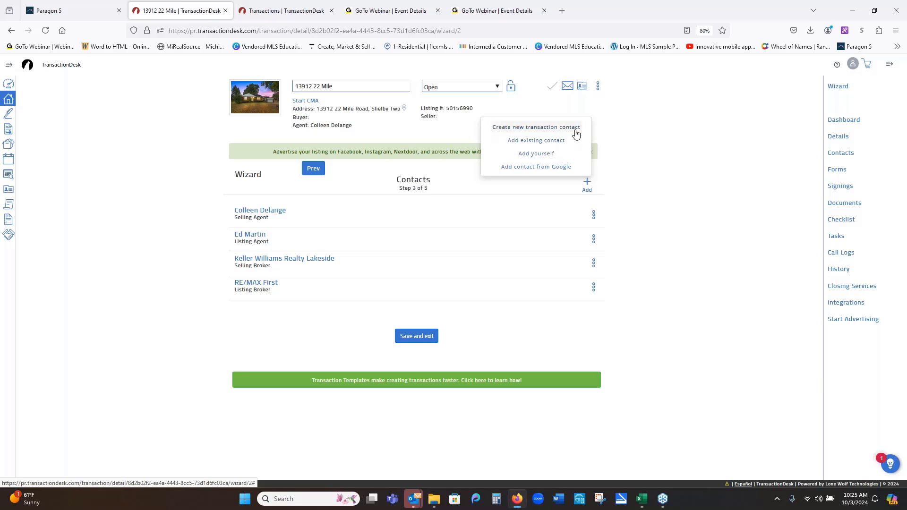
pyautogui.click(576, 135)
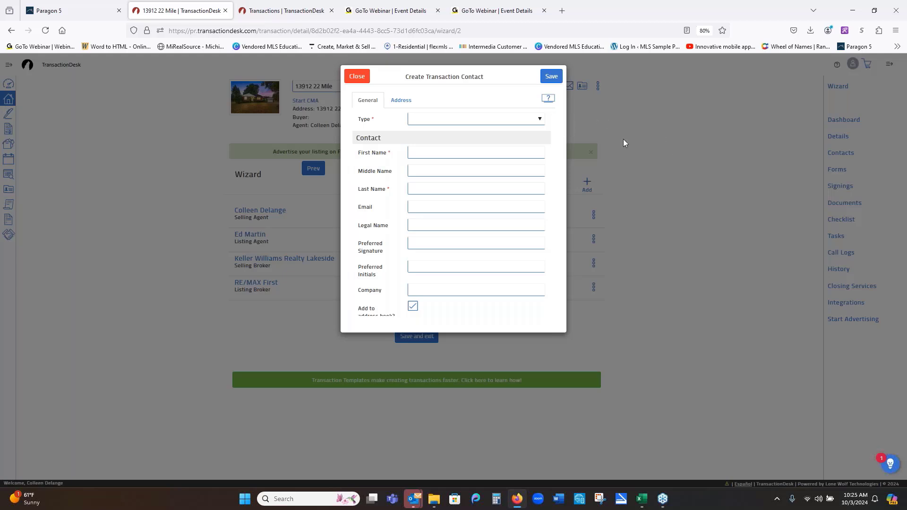
# - Choose Buyer as the new contact's type
pyautogui.click(540, 120)
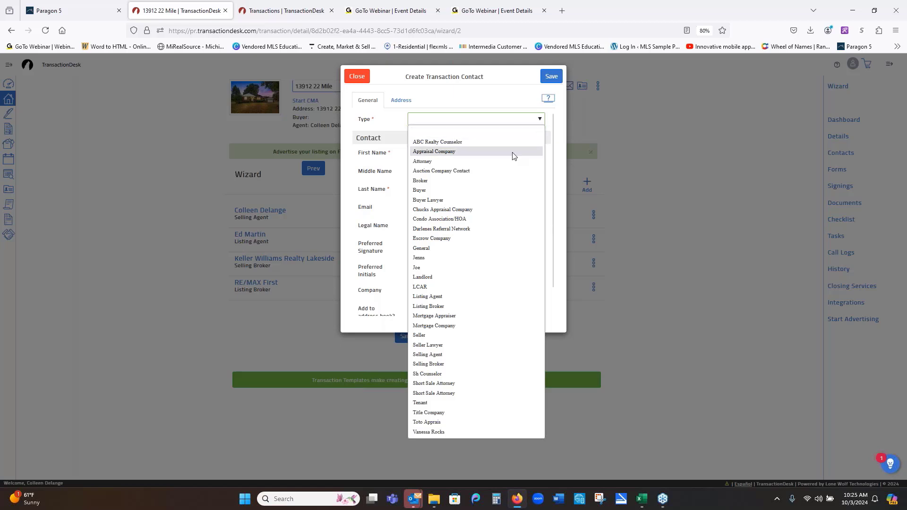
pyautogui.click(484, 190)
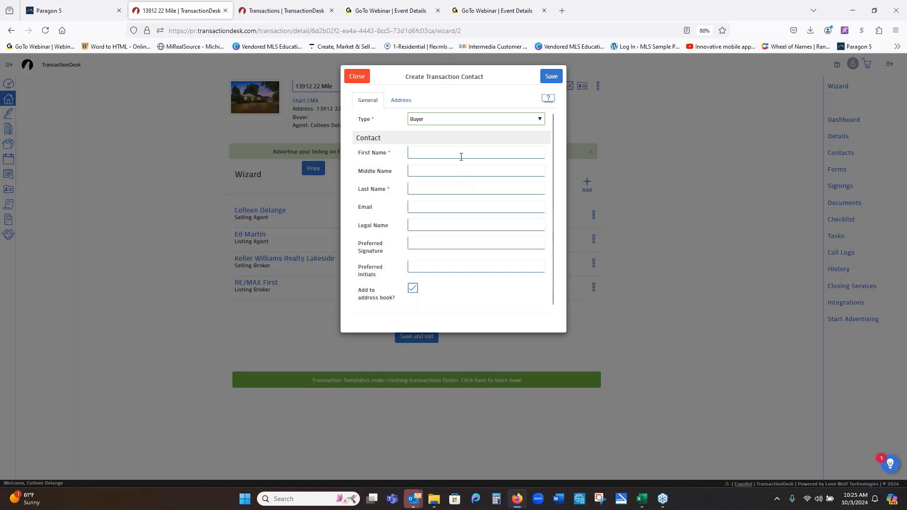
pyautogui.click(539, 119)
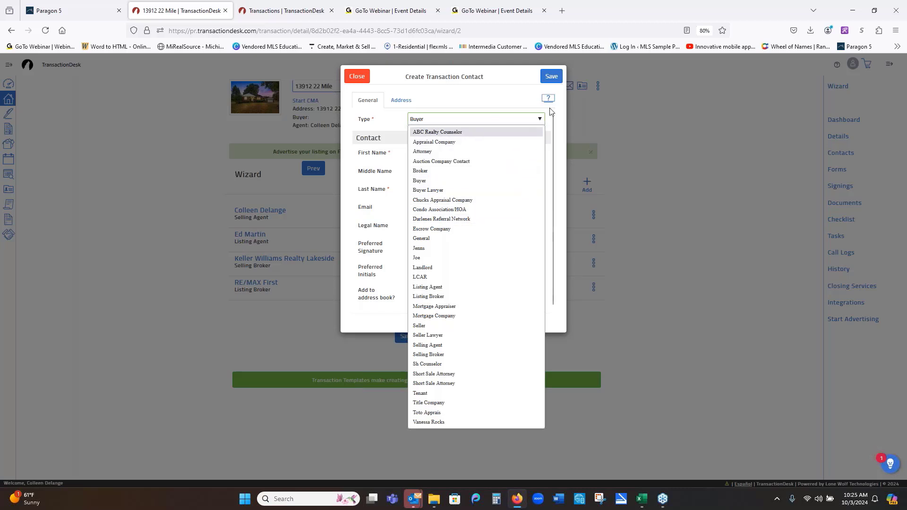
pyautogui.click(523, 105)
# - Enter the buyer's last name and begin typing their e-mail address, correcting typos along the way
pyautogui.click(492, 155)
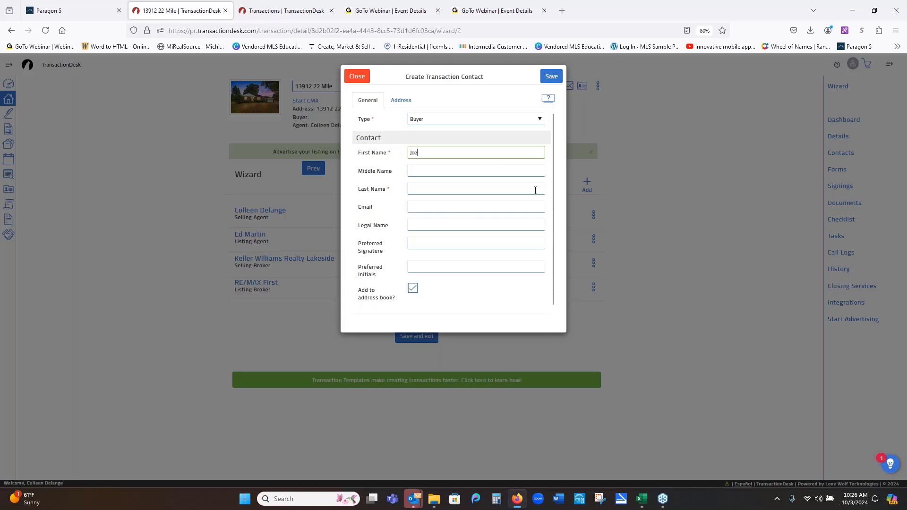
pyautogui.click(511, 189)
pyautogui.write('Fu')
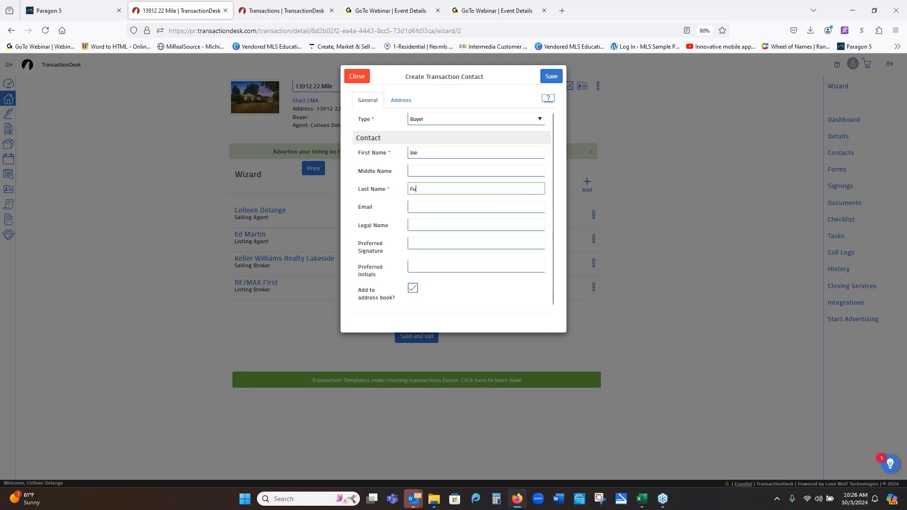
pyautogui.write('magali')
pyautogui.click(499, 211)
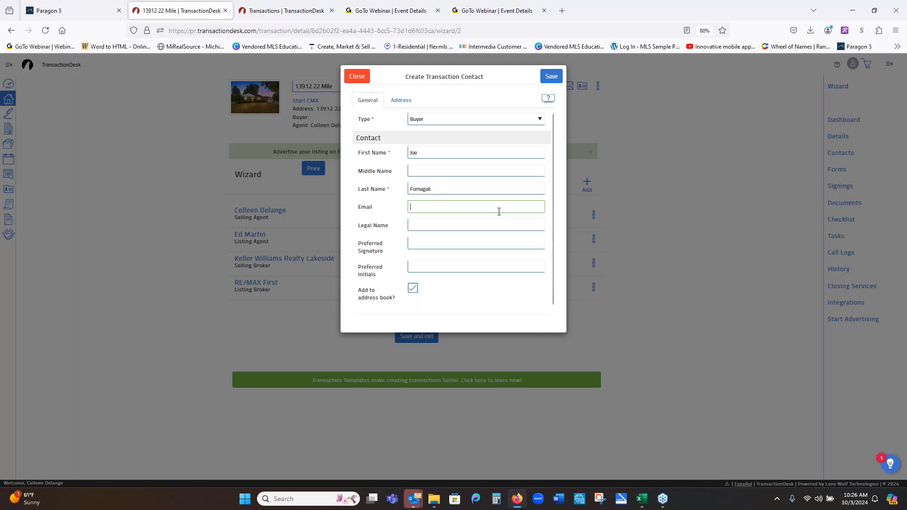
pyautogui.write('Joe')
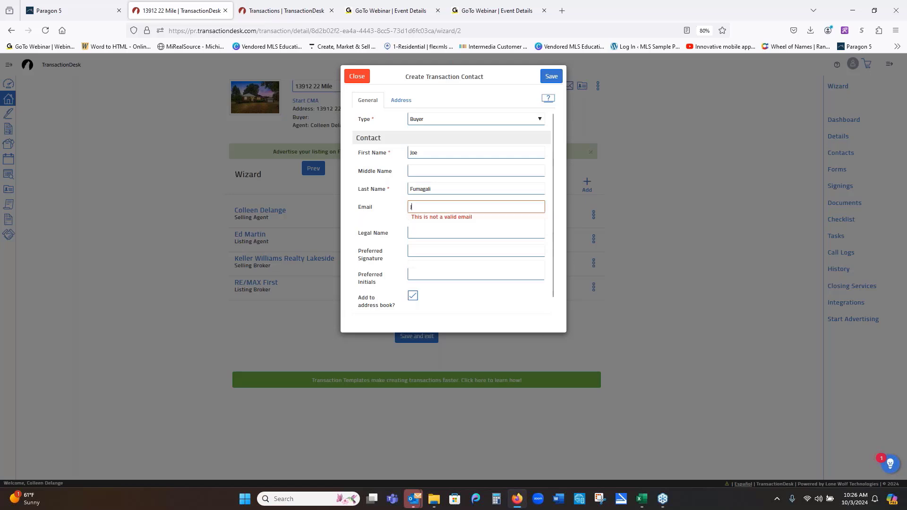
pyautogui.write('@')
pyautogui.press('BackSpace')
pyautogui.press('BackSpace')
pyautogui.press('BackSpace')
pyautogui.press('BackSpace')
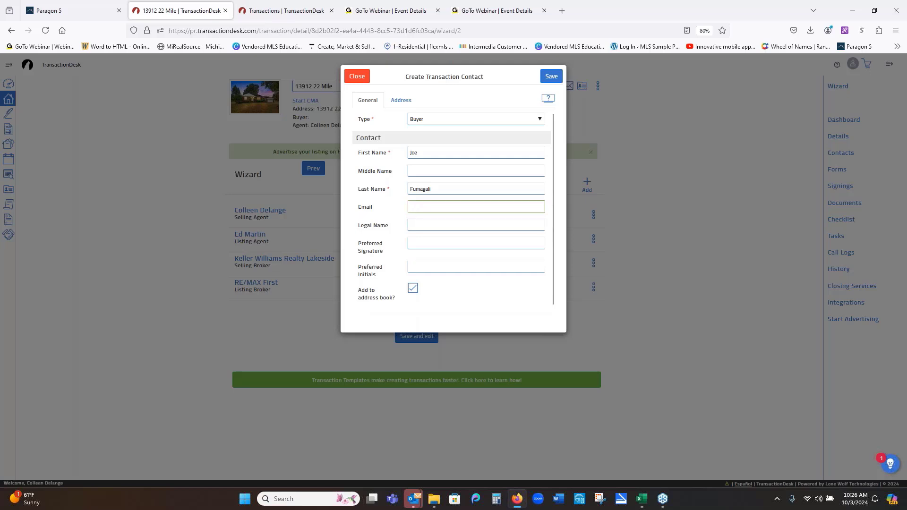
pyautogui.write('collen')
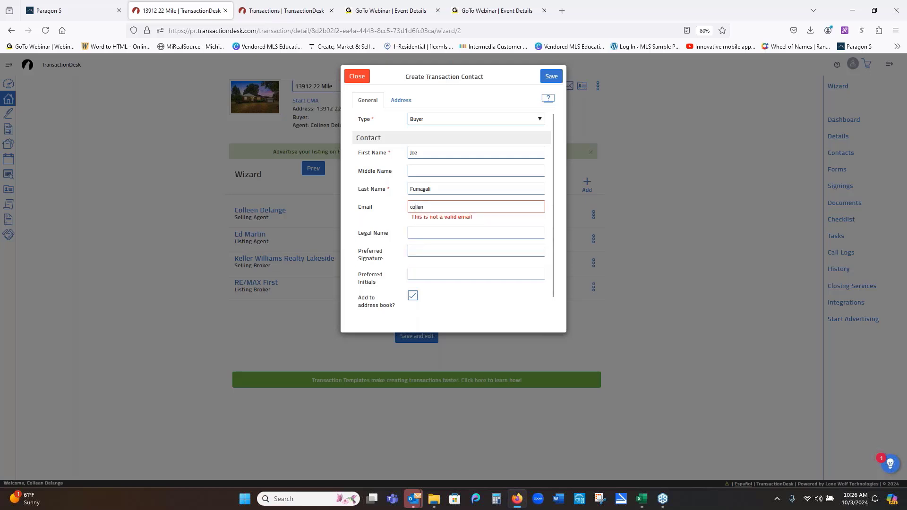
pyautogui.press('BackSpace')
pyautogui.write('e')
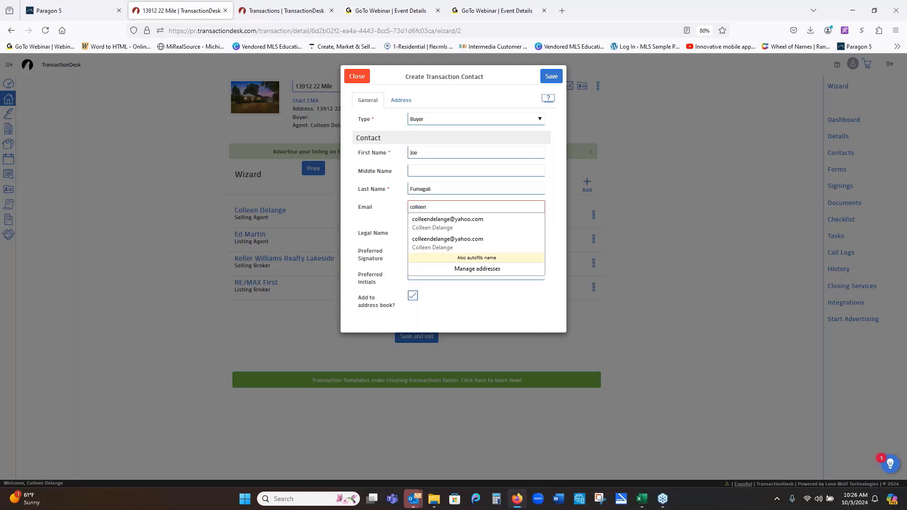
# - Accept the suggested e-mail address and save the Buyer contact to the transaction
pyautogui.click(491, 219)
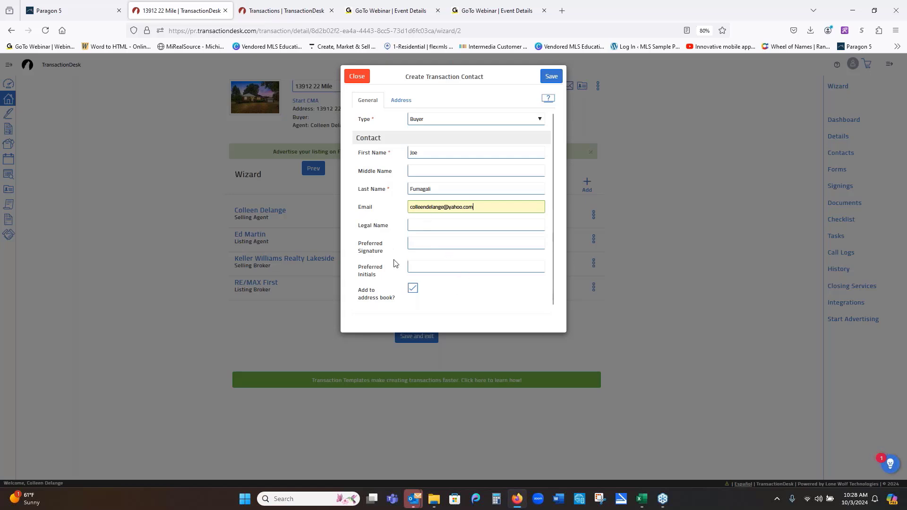
pyautogui.click(551, 77)
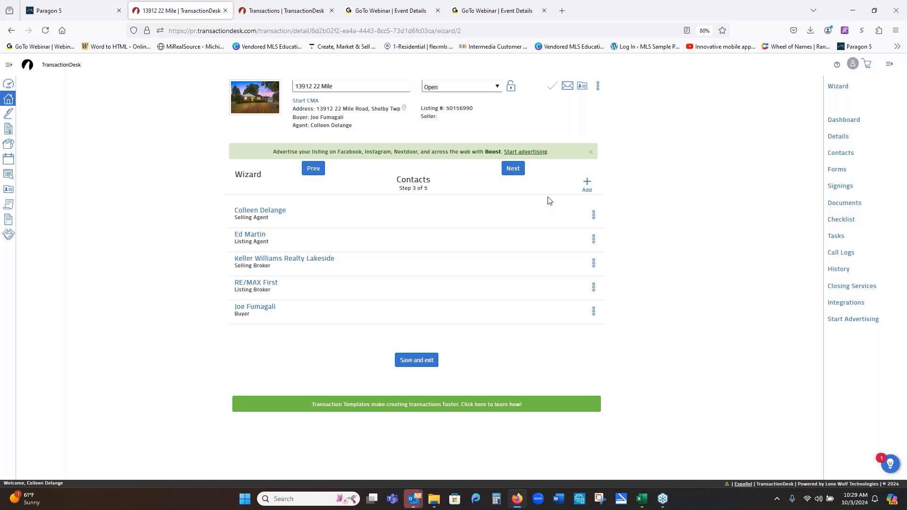
# - Move on to Forms, step 4 of 5, showing the K.W.L. buyer package forms added 10/3/24
pyautogui.click(514, 169)
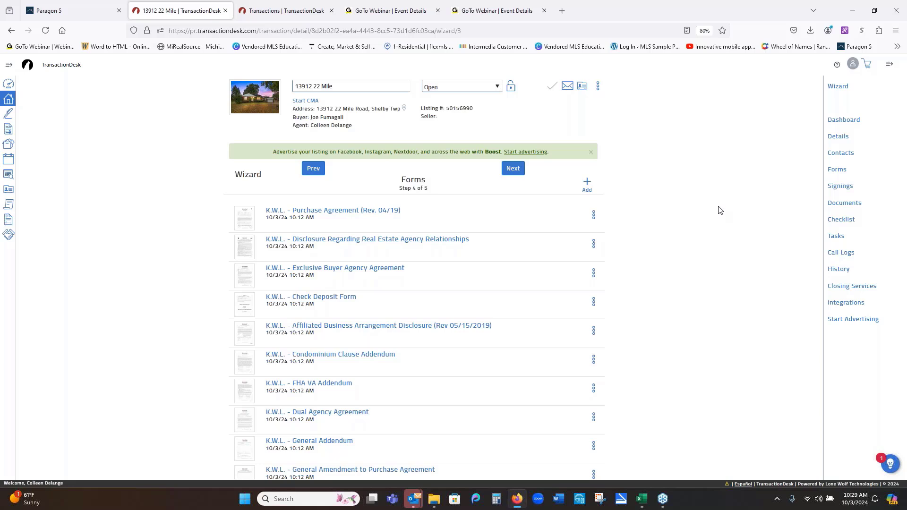
# - Look over the seven PDFs on the Documents step, then return to Forms, step 4 of 5
pyautogui.click(519, 174)
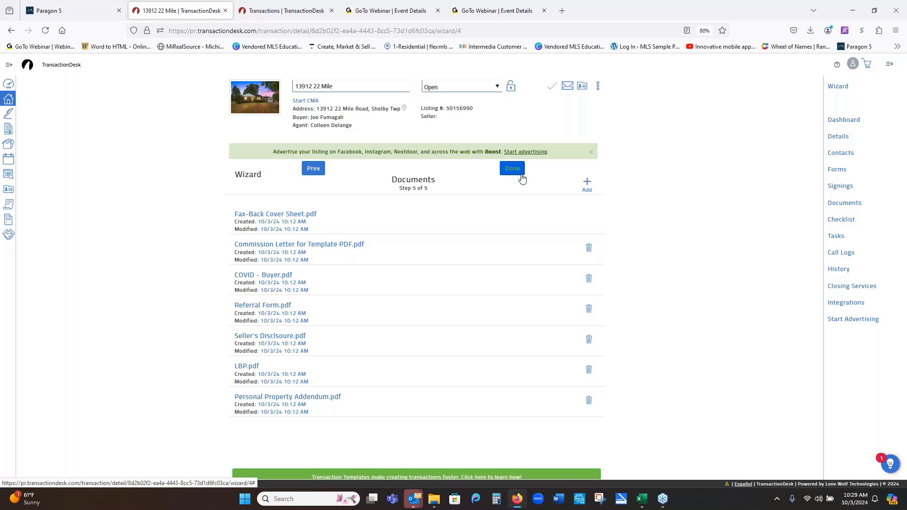
pyautogui.click(512, 168)
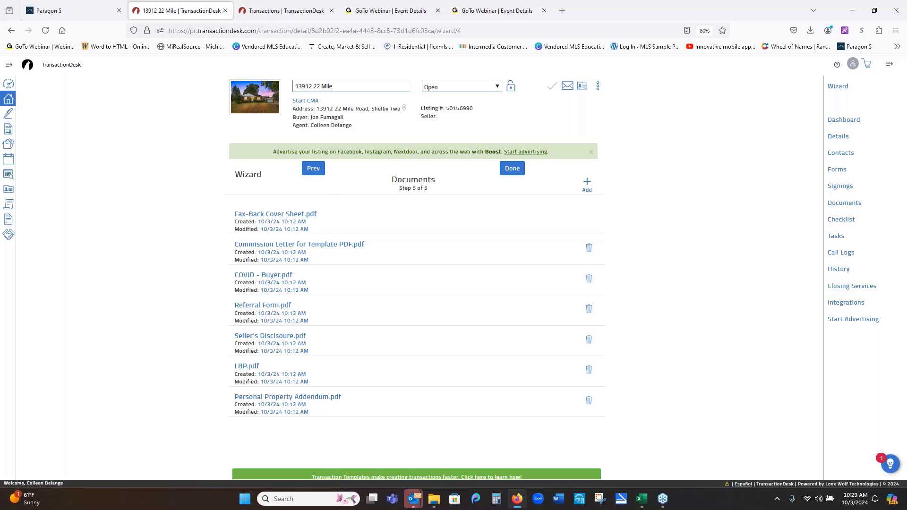
pyautogui.click(312, 174)
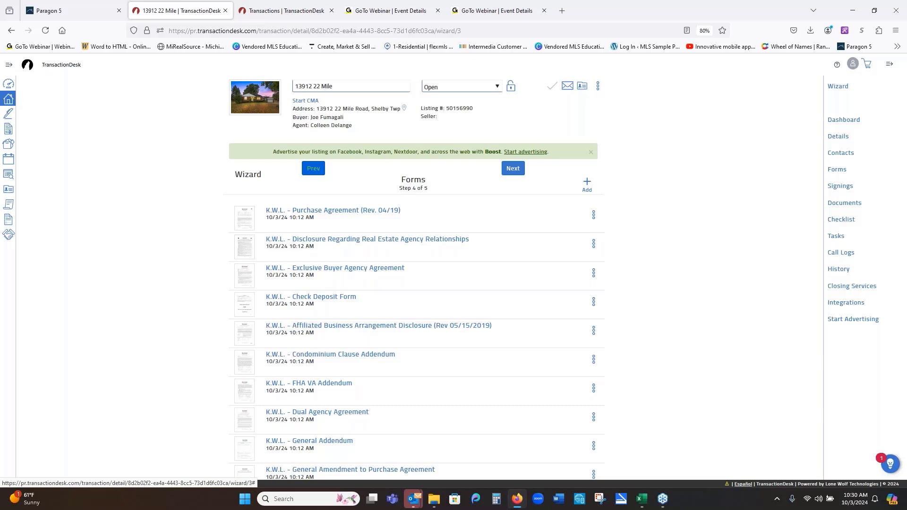
pyautogui.click(508, 169)
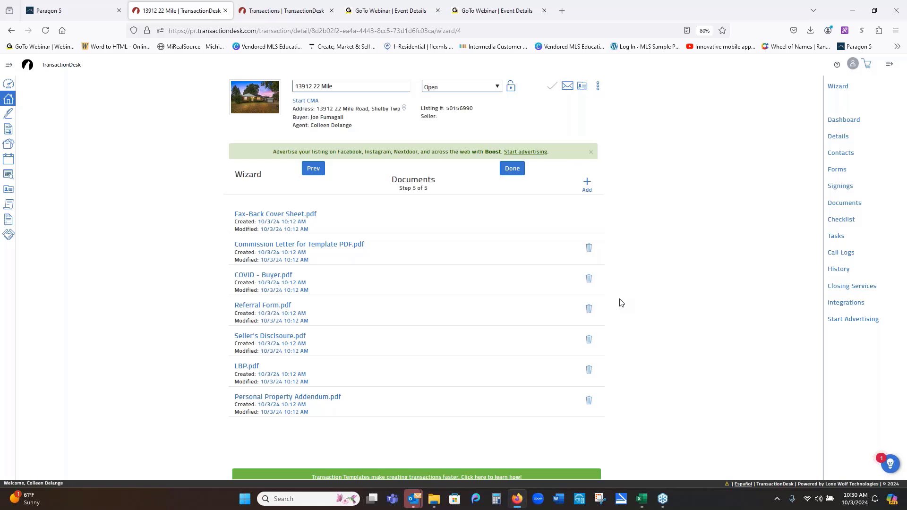
pyautogui.click(313, 170)
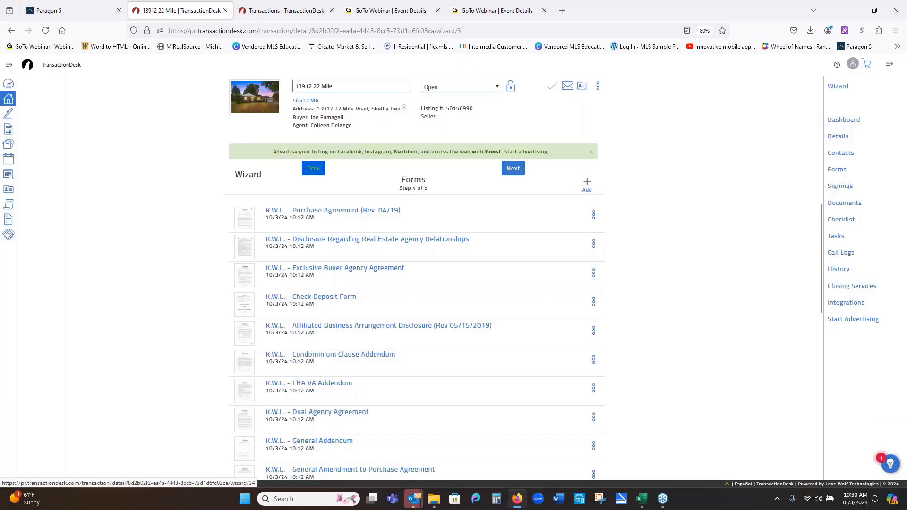
pyautogui.click(594, 216)
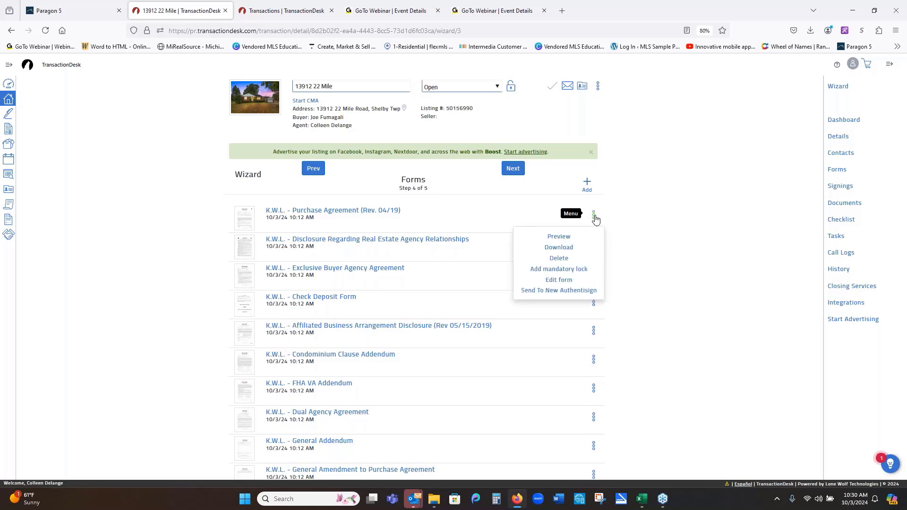
pyautogui.click(559, 237)
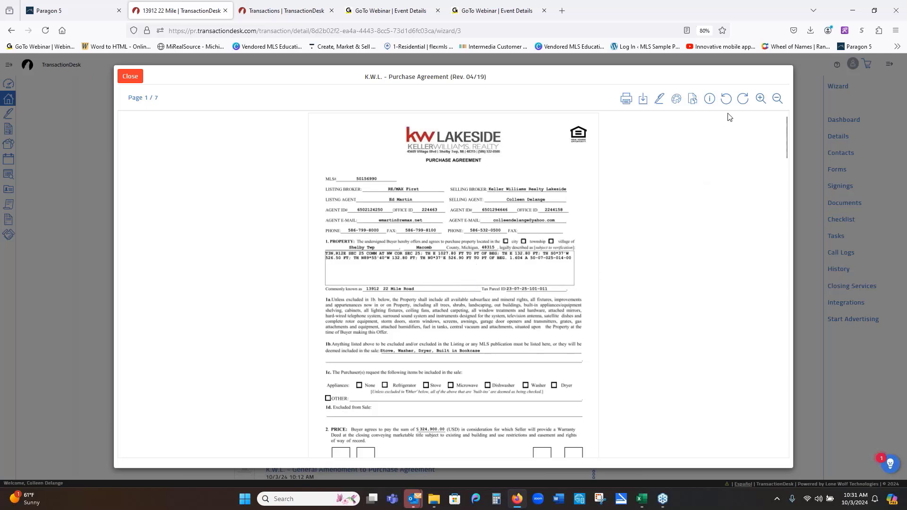
pyautogui.click(761, 99)
pyautogui.click(760, 99)
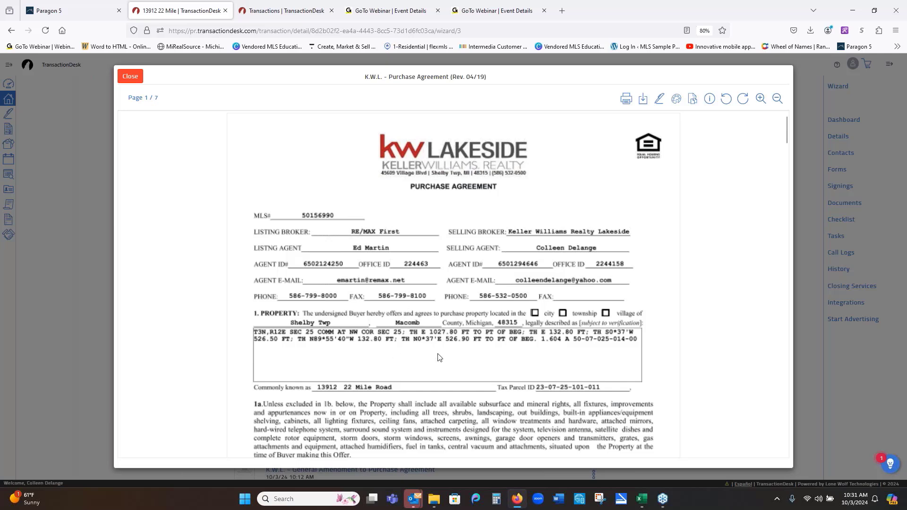
pyautogui.scroll(-1, 518, 327)
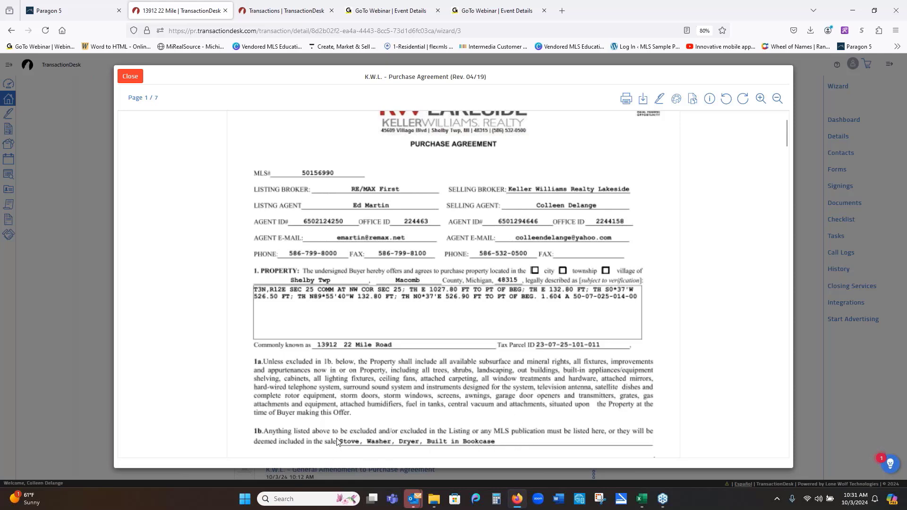
pyautogui.scroll(-1, 423, 423)
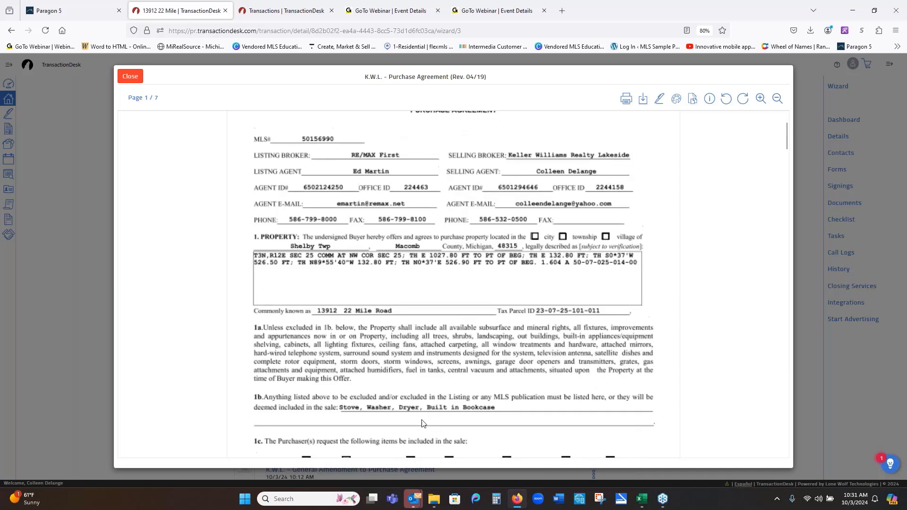
pyautogui.scroll(1, 422, 422)
pyautogui.scroll(1, 448, 409)
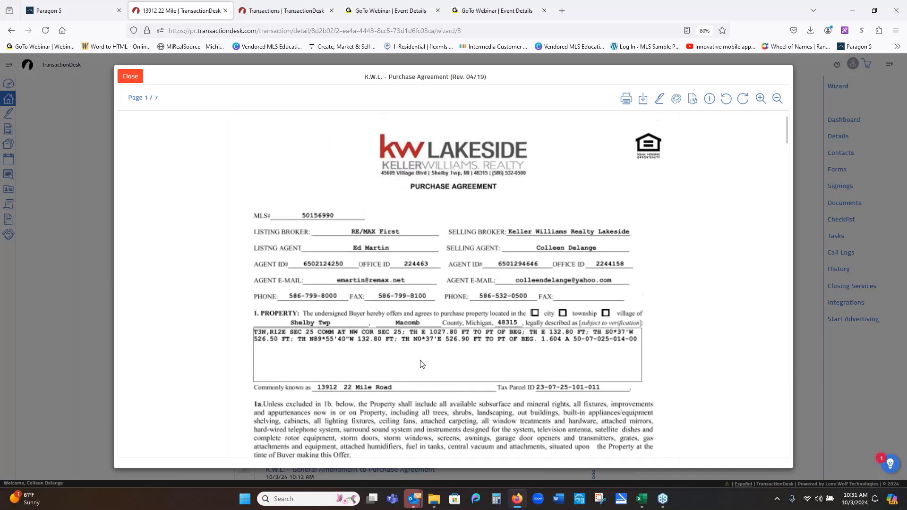
pyautogui.click(131, 77)
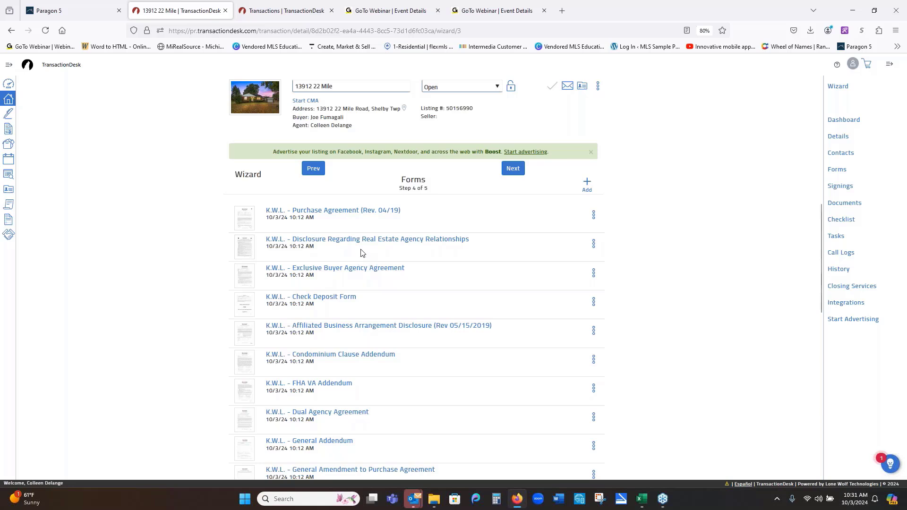
# - Move Agency Relationships Disclosure to the top and Check Deposit Form below FHA VA Addendum
pyautogui.moveTo(361, 254)
pyautogui.mouseDown()
pyautogui.moveTo(368, 267)
pyautogui.moveTo(364, 254)
pyautogui.mouseUp()
pyautogui.moveTo(245, 249); pyautogui.dragTo(241, 219)
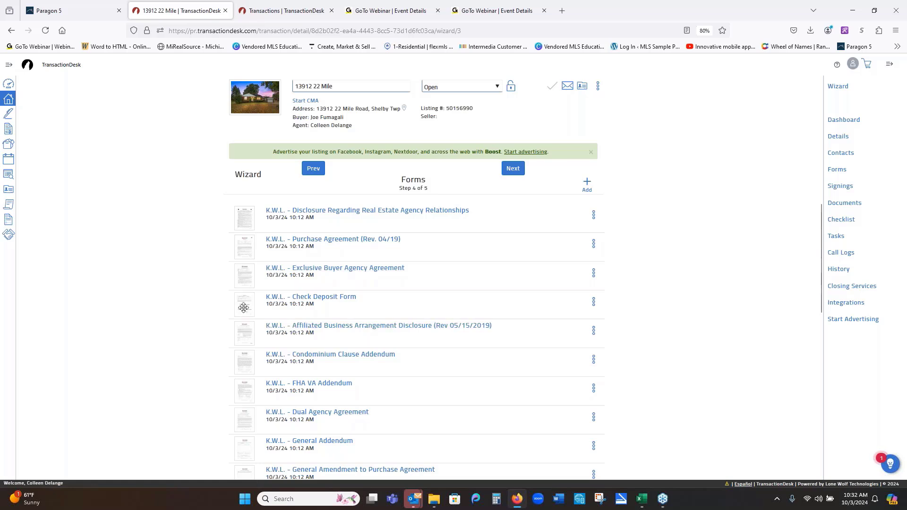
pyautogui.moveTo(243, 308); pyautogui.dragTo(244, 389)
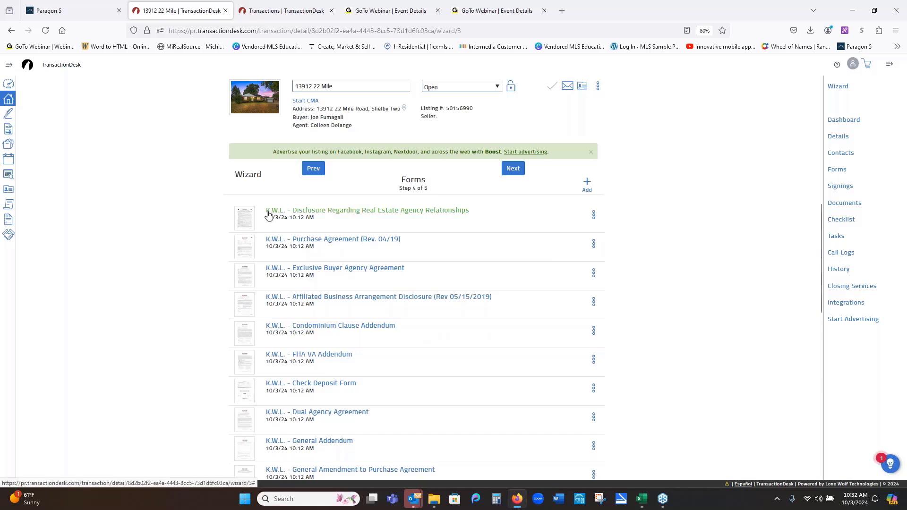
# - Open K.W.L. - Disclosure Regarding Real Estate Agency Relationships and scroll through both pages
pyautogui.click(349, 211)
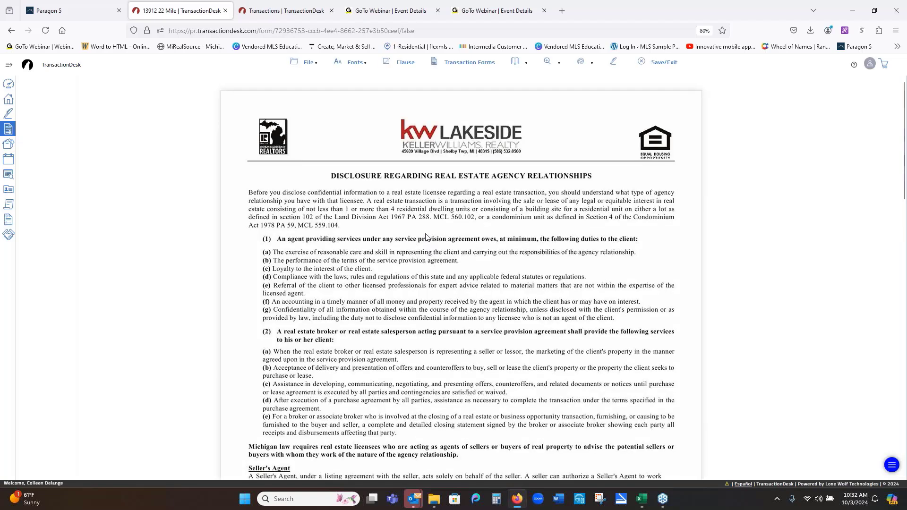
pyautogui.scroll(-10, 426, 237)
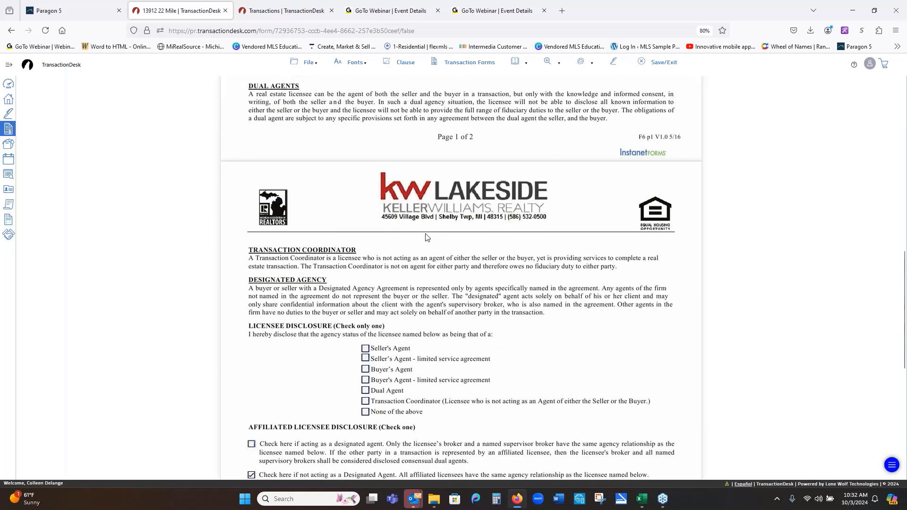
pyautogui.scroll(-5, 426, 237)
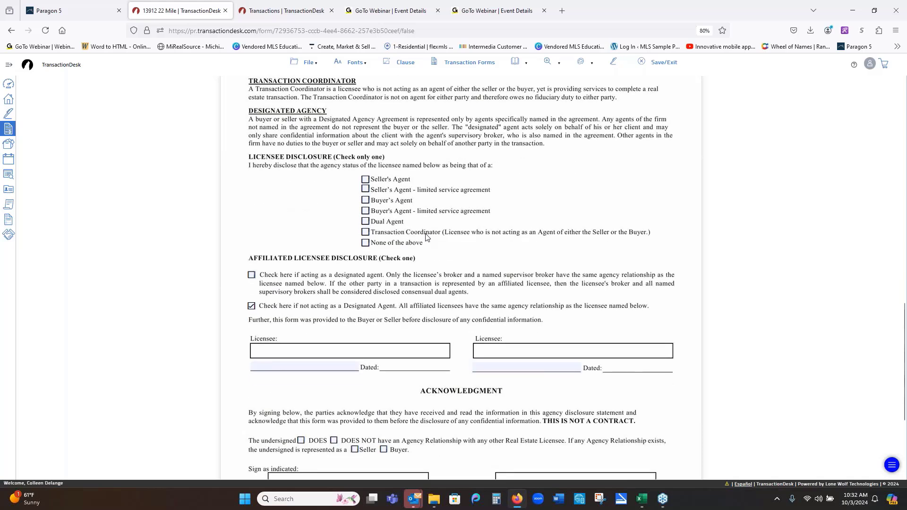
pyautogui.scroll(-3, 426, 237)
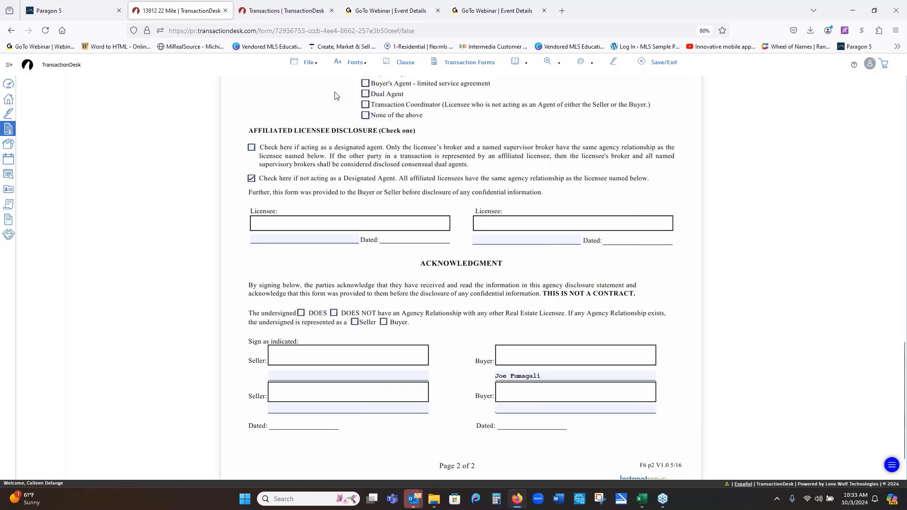
pyautogui.scroll(9, 338, 96)
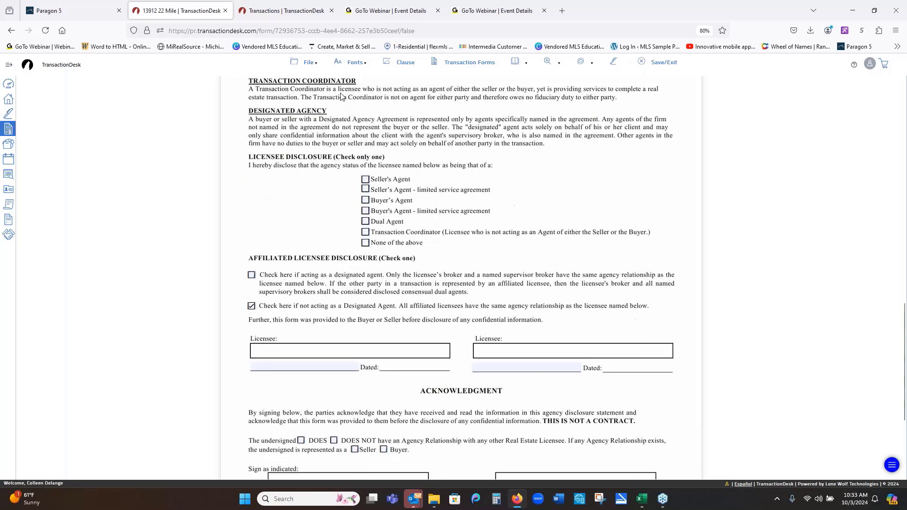
pyautogui.scroll(10, 341, 96)
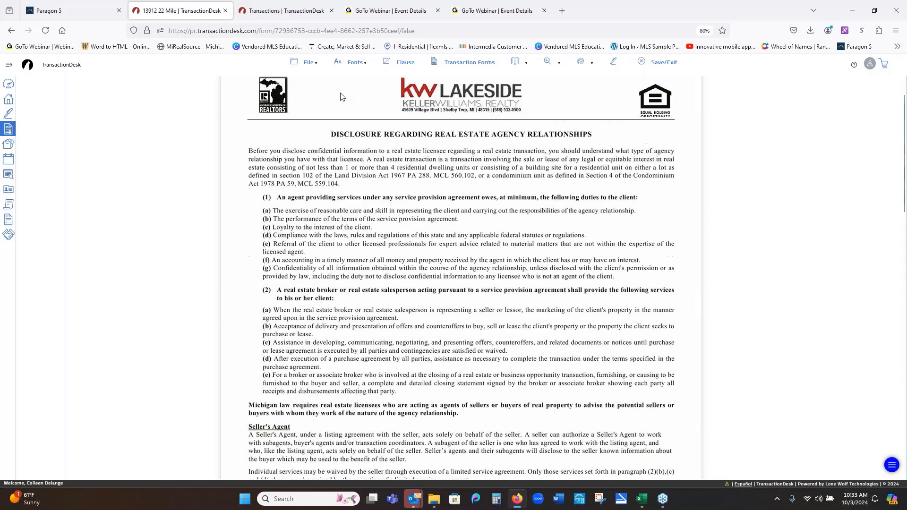
pyautogui.scroll(-1, 343, 97)
# - Open the K.W.L. - Purchase Agreement (Rev. 04/19) form and scroll down to section 35
pyautogui.click(451, 63)
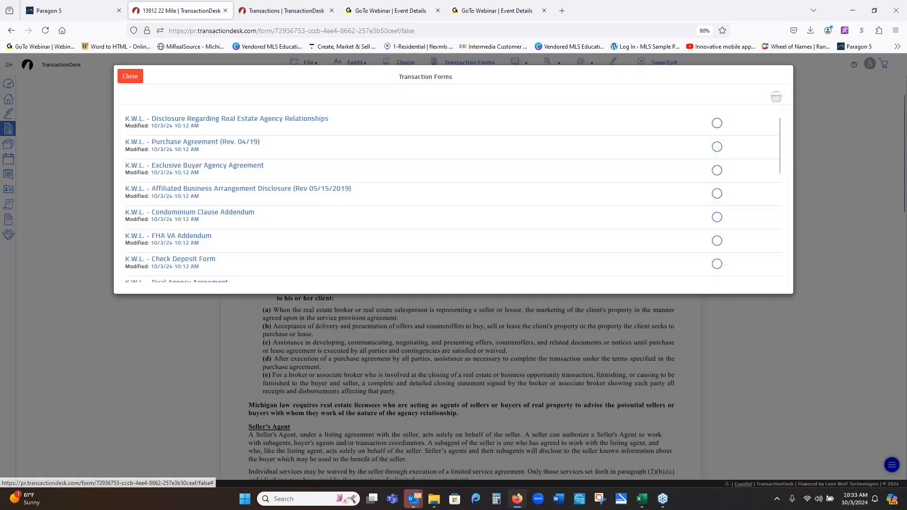
pyautogui.click(195, 143)
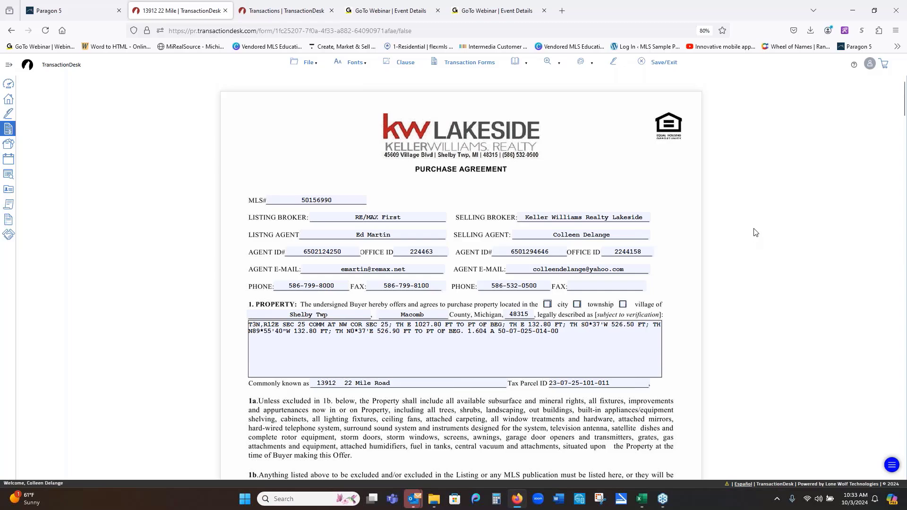
pyautogui.scroll(-3, 768, 227)
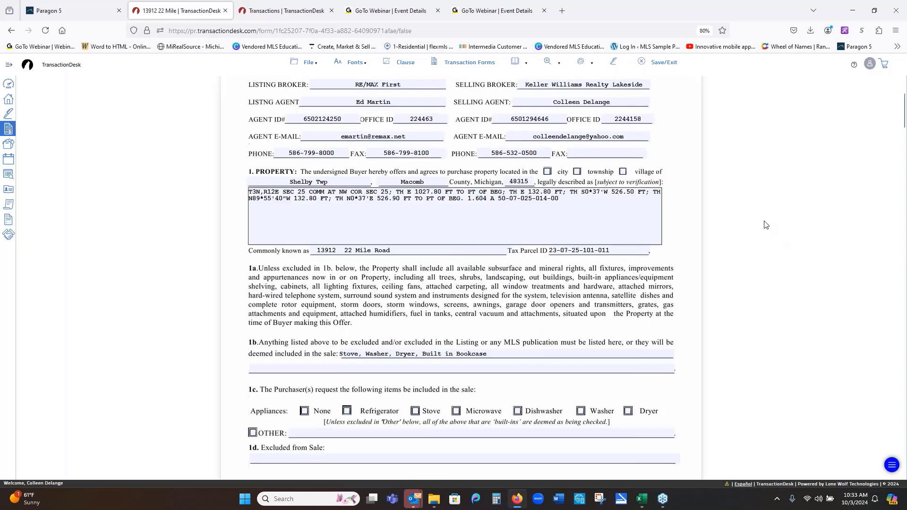
pyautogui.scroll(-20, 766, 225)
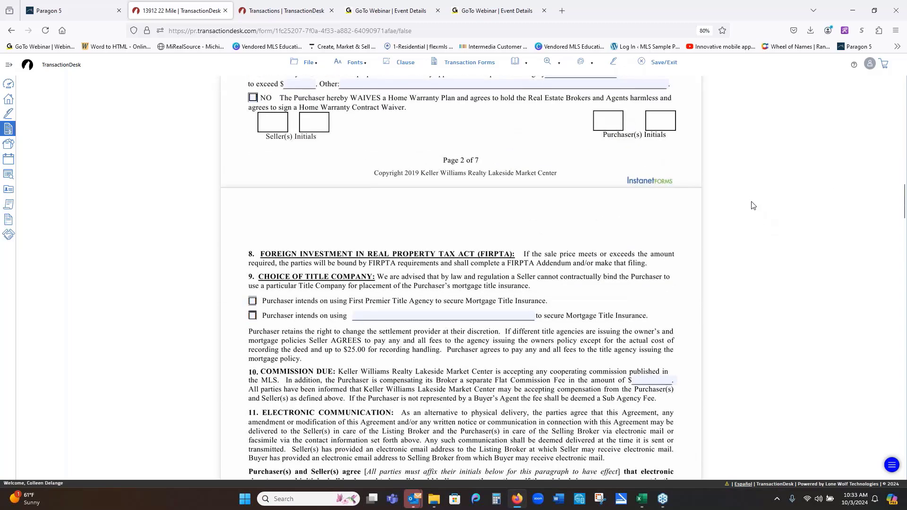
pyautogui.scroll(-20, 752, 206)
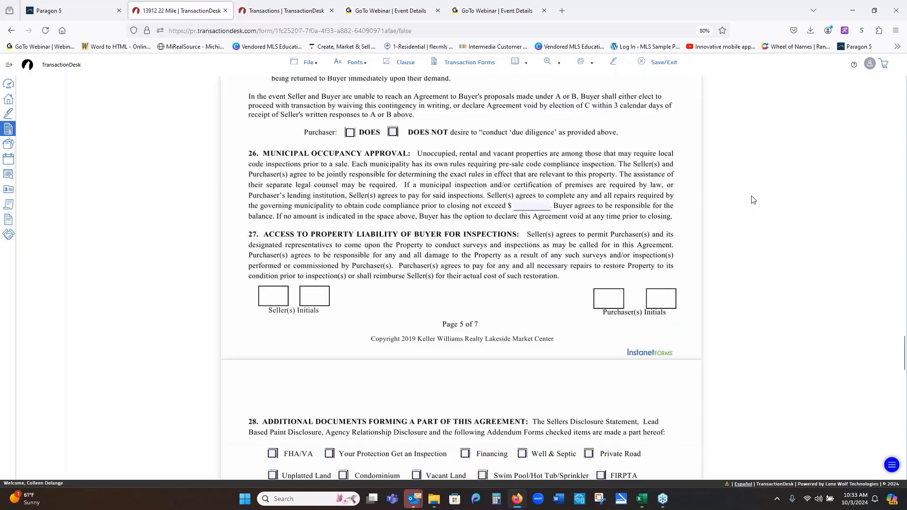
pyautogui.scroll(-10, 753, 200)
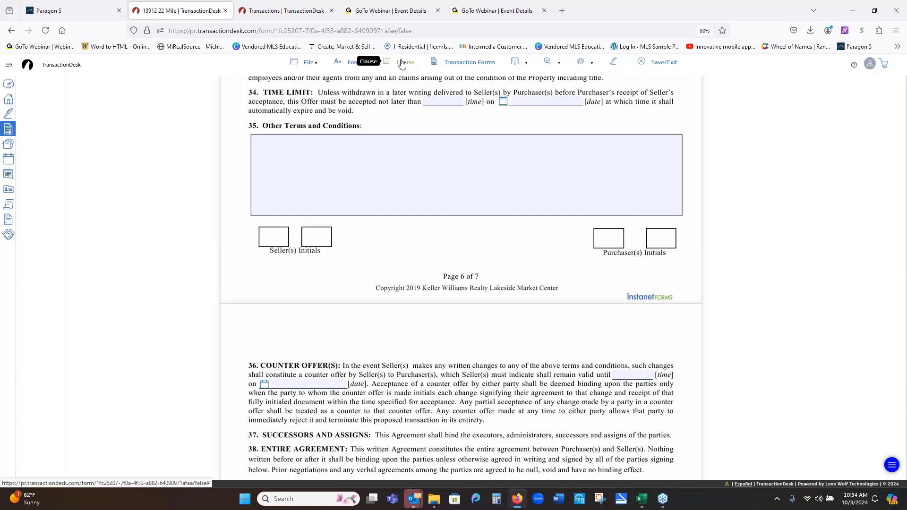
# - Activate the Clause tool and select the blank section 35 Other Terms and Conditions box
pyautogui.click(400, 63)
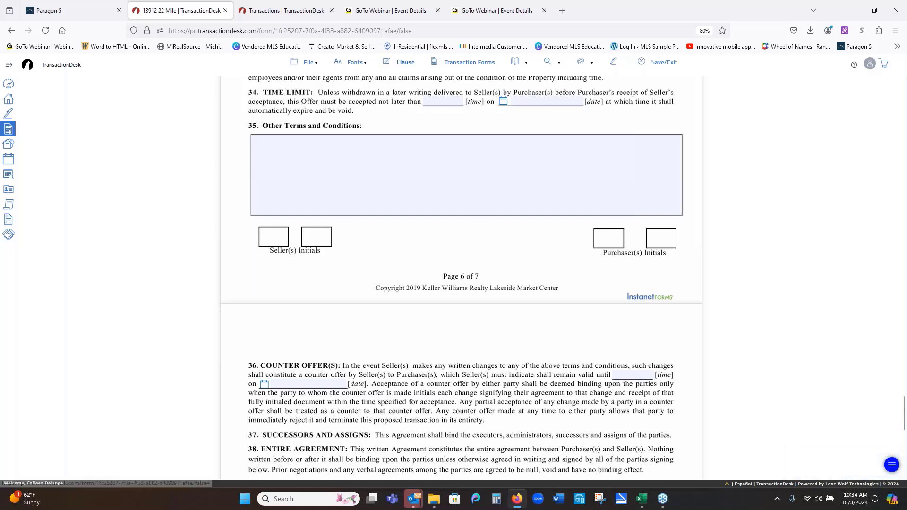
pyautogui.click(397, 155)
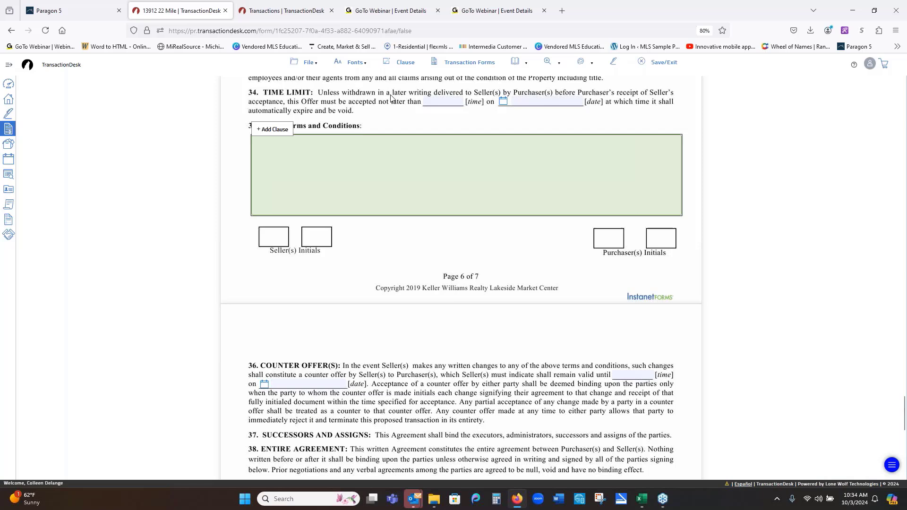
# - From Personal Clauses, insert the $400 Home Warranty and Seller Concession clauses into section 35
pyautogui.click(399, 67)
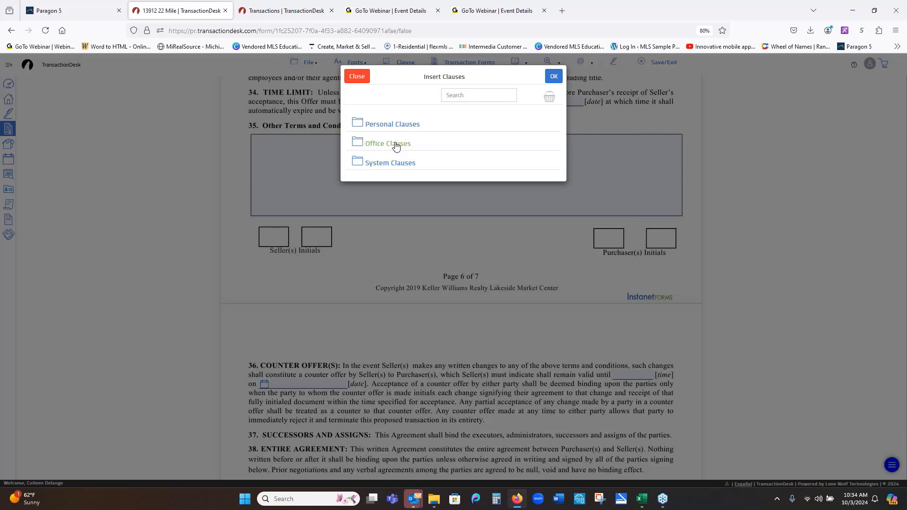
pyautogui.click(357, 127)
pyautogui.scroll(-2, 509, 205)
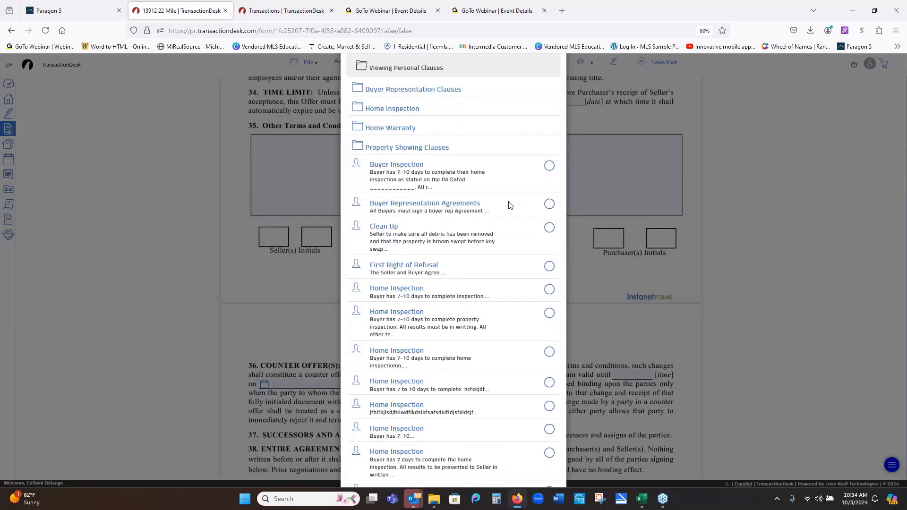
pyautogui.scroll(-5, 512, 237)
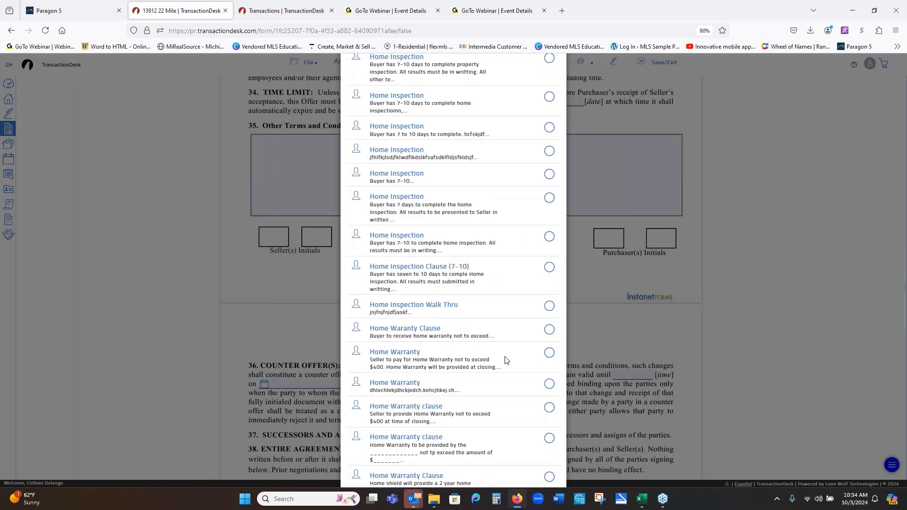
pyautogui.click(550, 356)
pyautogui.scroll(-2, 506, 371)
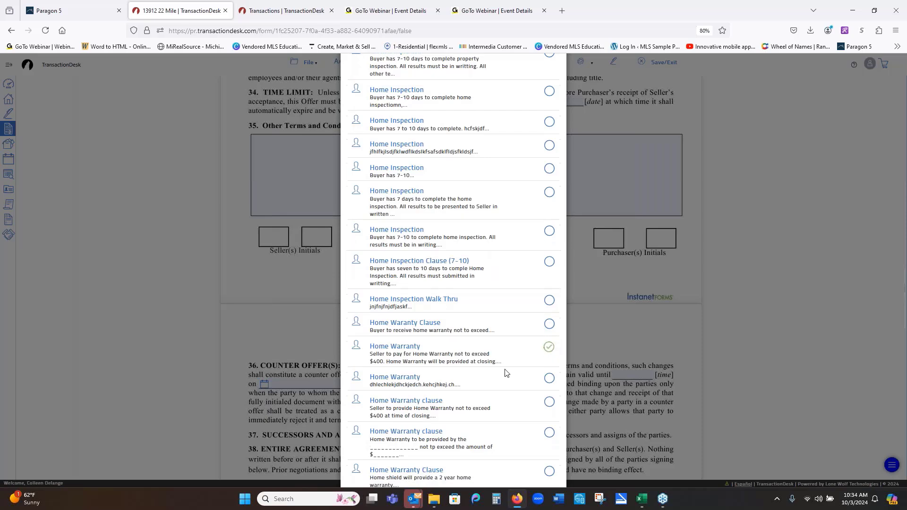
pyautogui.scroll(-5, 503, 369)
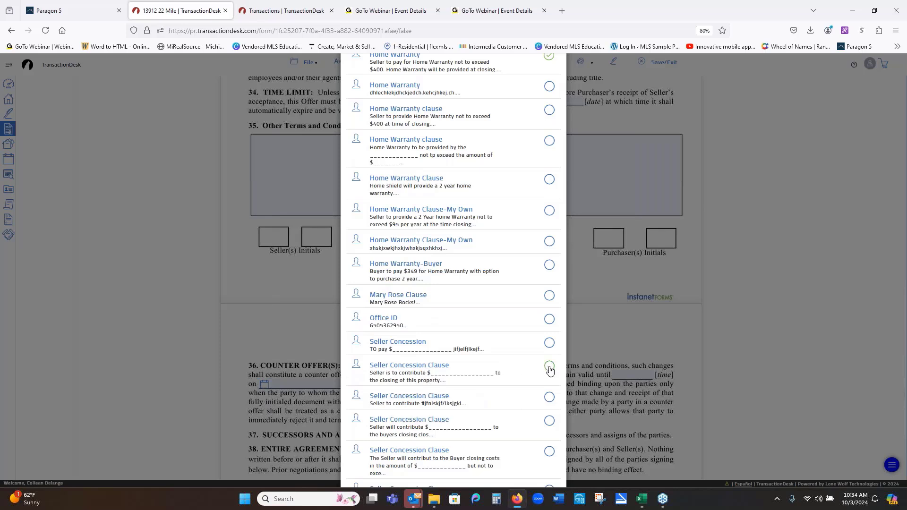
pyautogui.click(549, 451)
pyautogui.scroll(15, 648, 157)
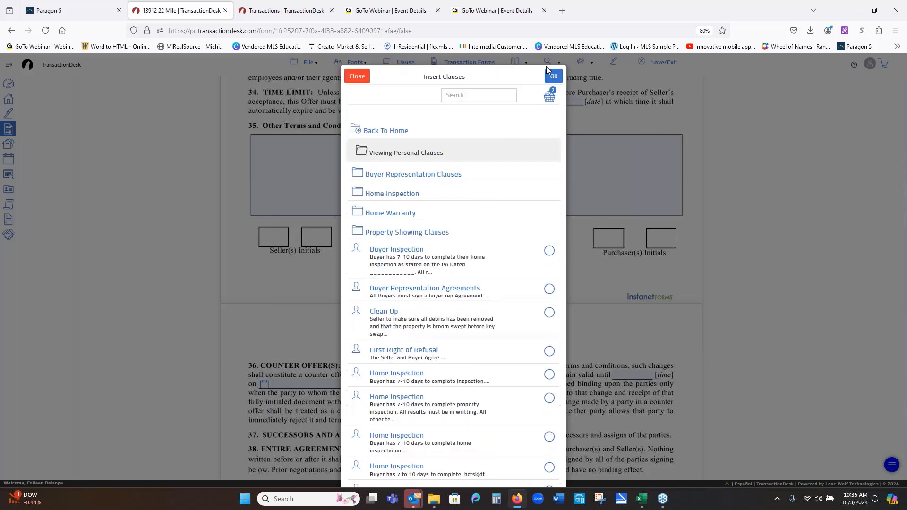
pyautogui.click(553, 77)
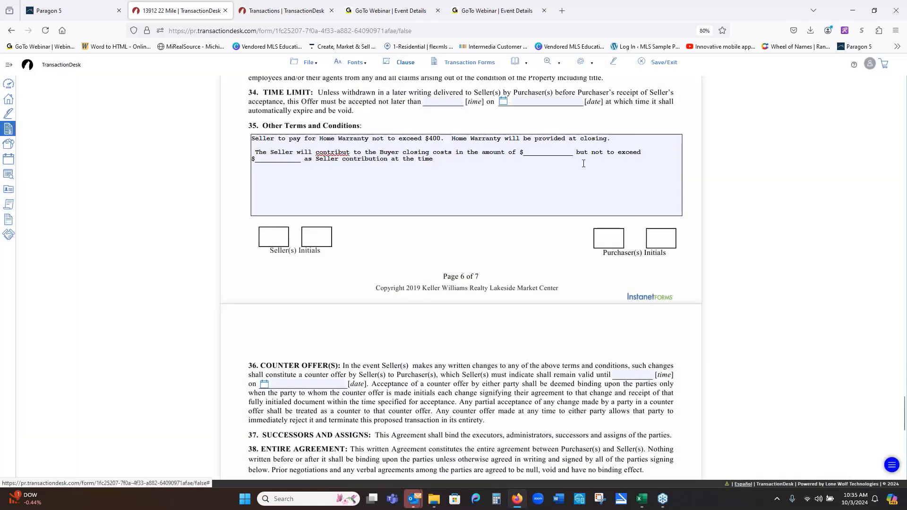
# - Delete the stray word 'contribut' and replace the amount blank's underscores with 400.00
pyautogui.moveTo(351, 153); pyautogui.dragTo(312, 153)
pyautogui.press('BackSpace')
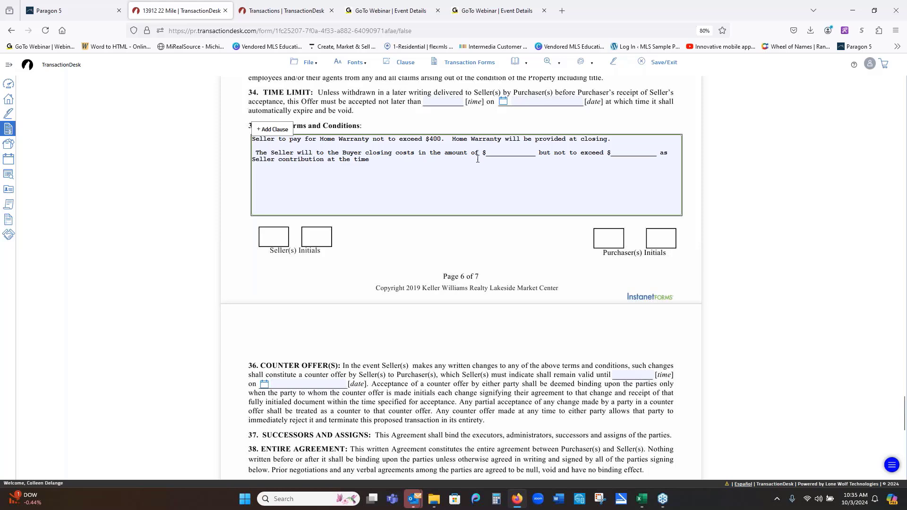
pyautogui.click(540, 153)
pyautogui.press('BackSpace')
pyautogui.press('BackSpace')
pyautogui.press('BackSpace')
pyautogui.press('BackSpace')
pyautogui.press('BackSpace')
pyautogui.press('BackSpace')
pyautogui.press('BackSpace')
pyautogui.press('BackSpace')
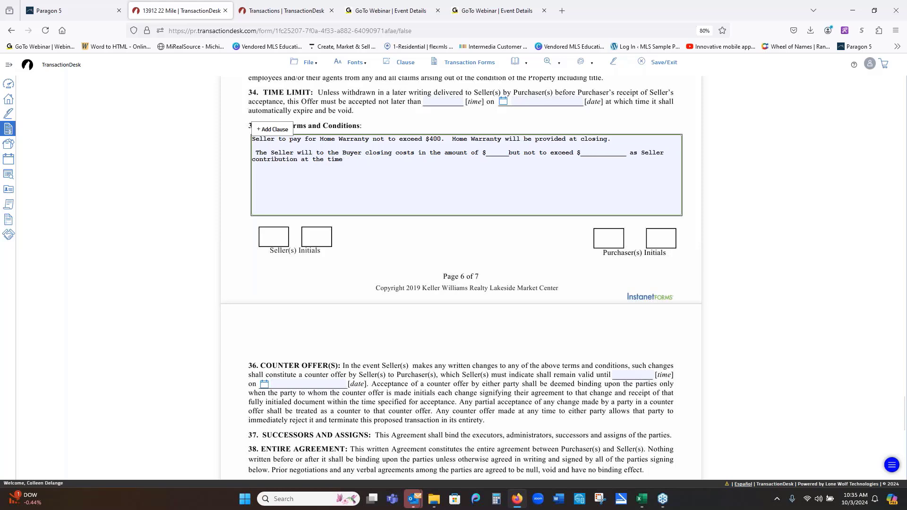
pyautogui.press('BackSpace')
pyautogui.press('BackSpace')
pyautogui.press('BackSpace')
pyautogui.press('BackSpace')
pyautogui.press('BackSpace')
pyautogui.press('BackSpace')
pyautogui.write('400.00')
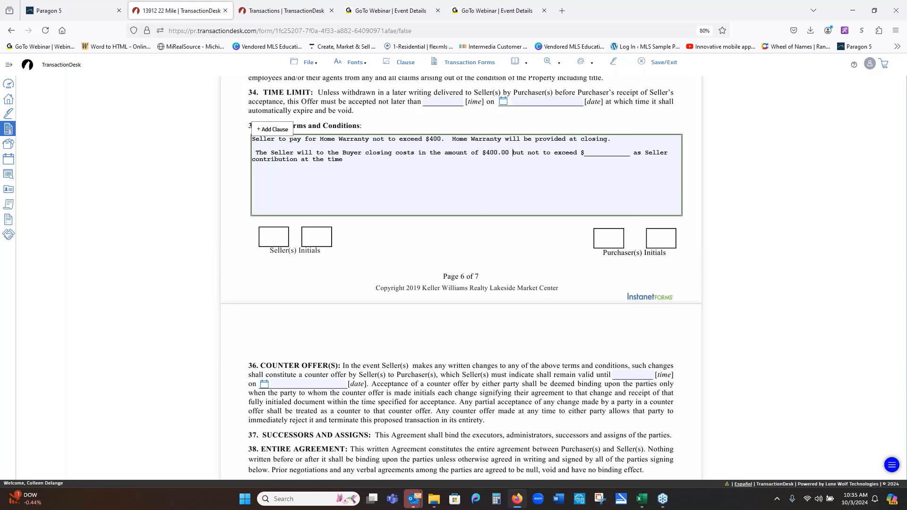
pyautogui.click(524, 179)
# - Use the Strike-out markup on the first line of section 11, Electronic Communication
pyautogui.scroll(-3, 523, 179)
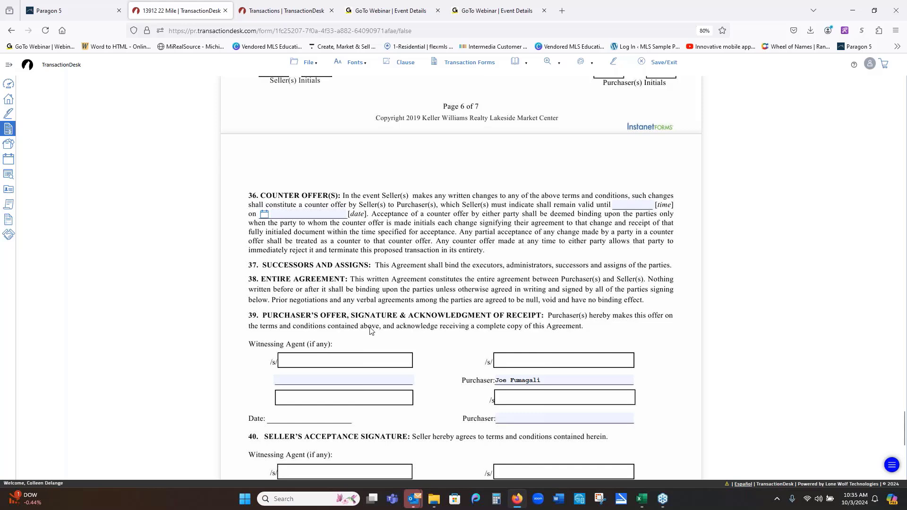
pyautogui.scroll(-5, 372, 330)
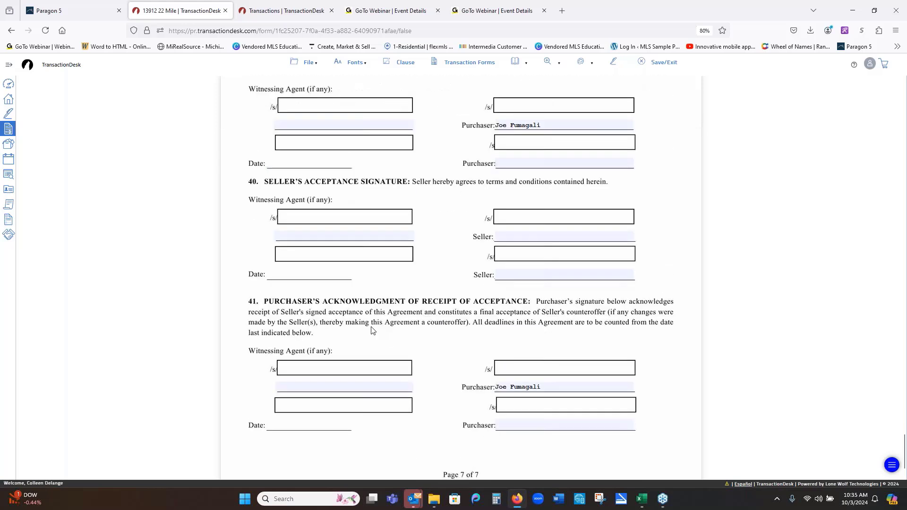
pyautogui.scroll(3, 537, 413)
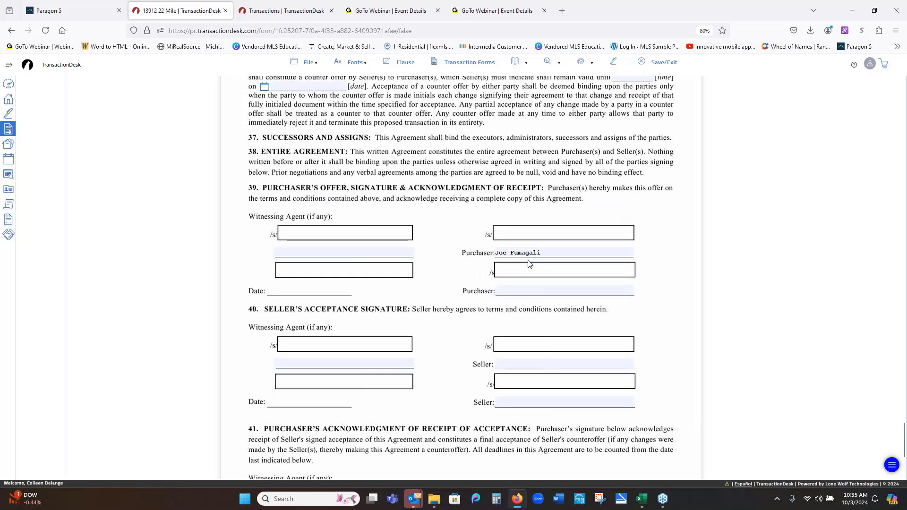
pyautogui.scroll(7, 521, 265)
pyautogui.scroll(20, 521, 268)
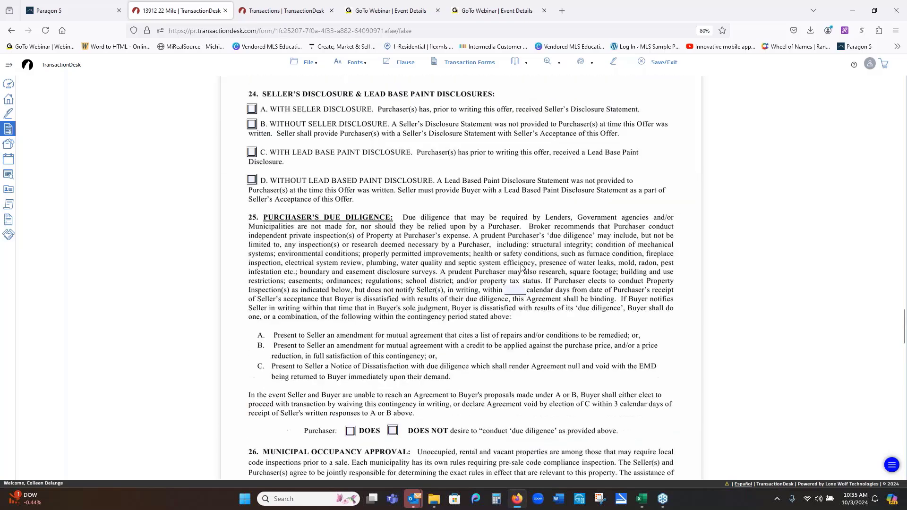
pyautogui.scroll(6, 521, 267)
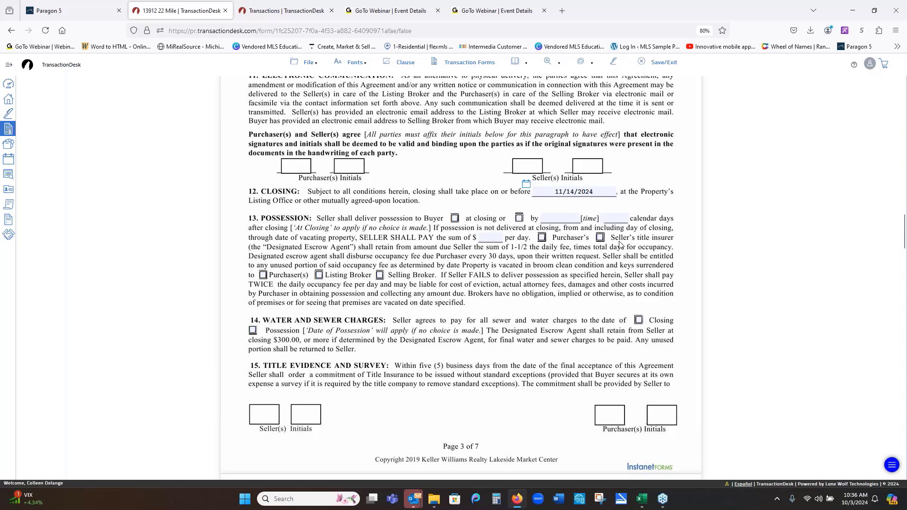
pyautogui.scroll(4, 620, 243)
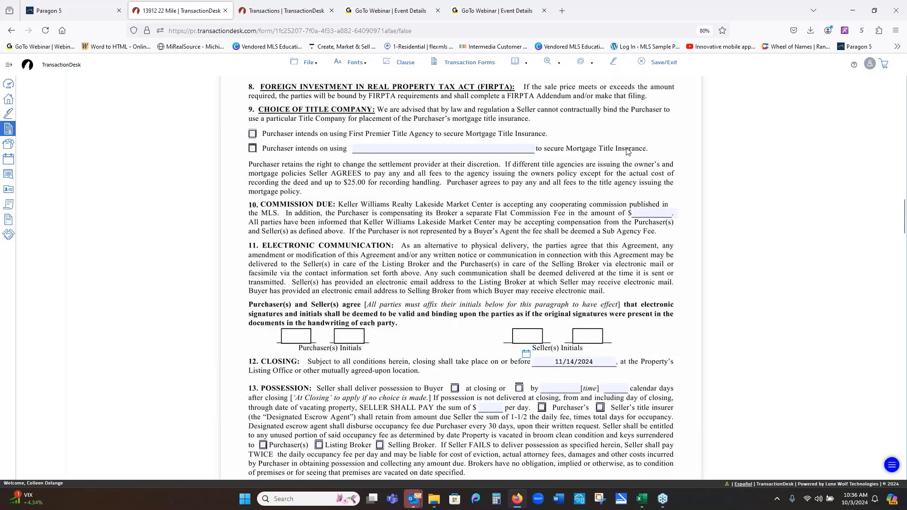
pyautogui.moveTo(580, 64)
pyautogui.moveTo(252, 250); pyautogui.dragTo(675, 233)
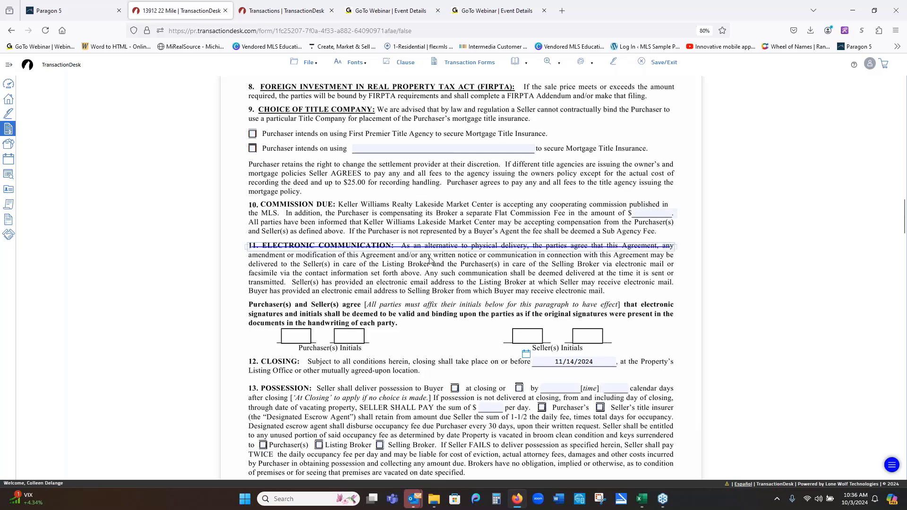
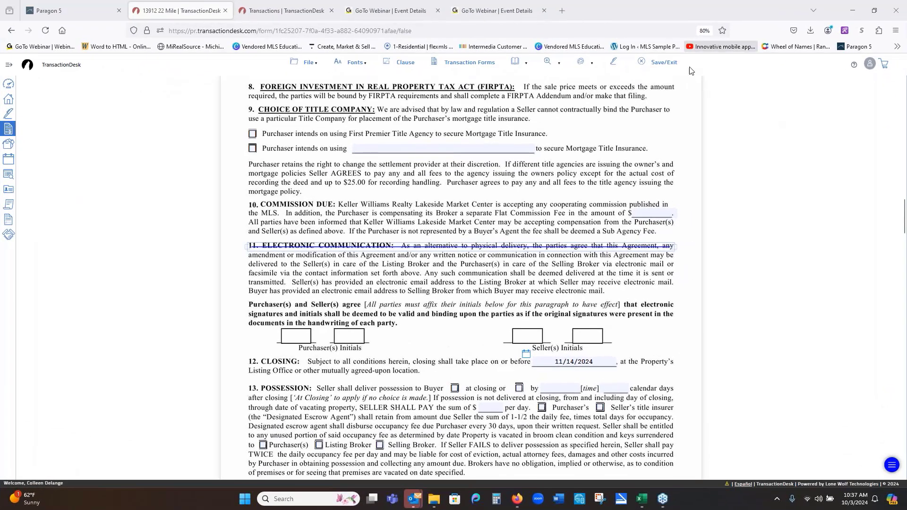
# - Highlight the 'Purchaser retains the right…' settlement-provider paragraph in yellow with the Highlight markup
pyautogui.click(585, 65)
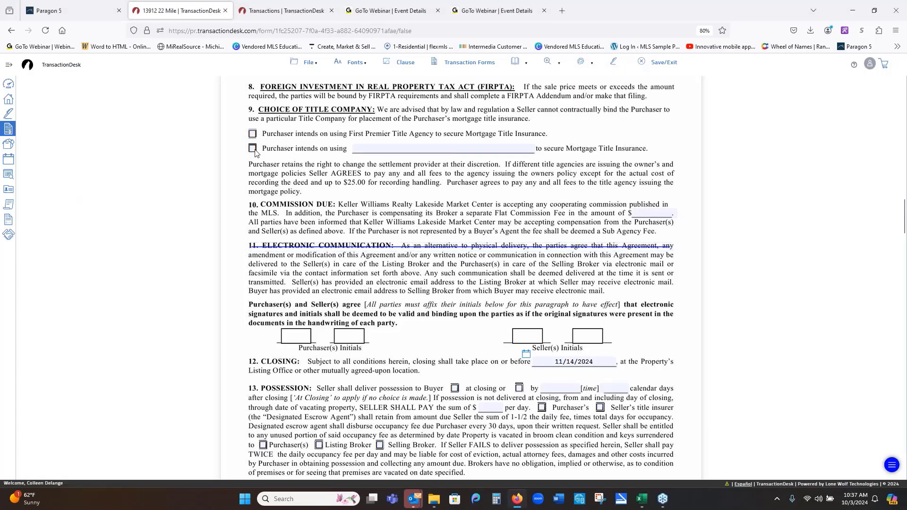
pyautogui.moveTo(251, 161); pyautogui.dragTo(681, 194)
pyautogui.click(586, 66)
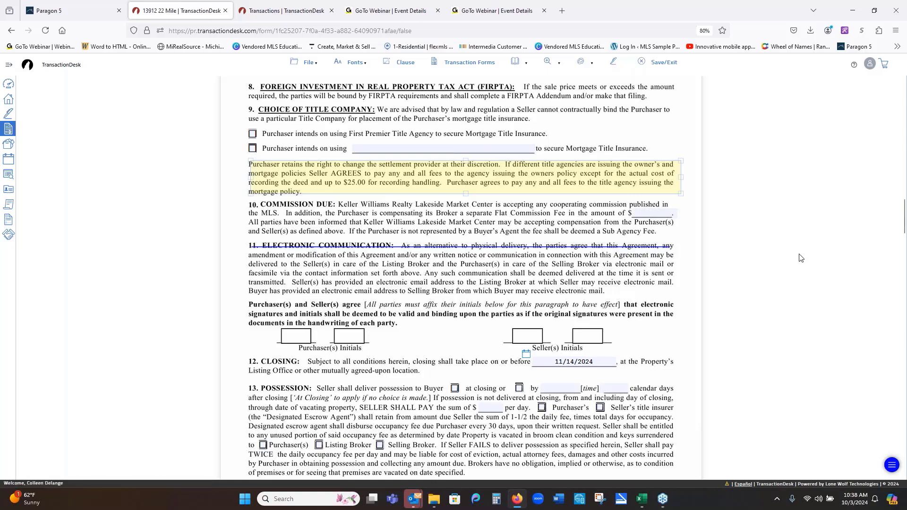
pyautogui.scroll(20, 801, 258)
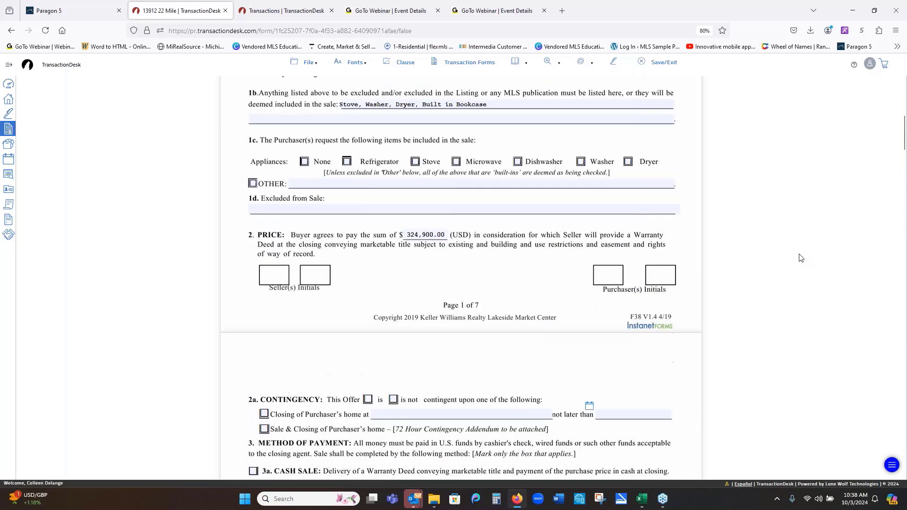
pyautogui.scroll(-5, 800, 255)
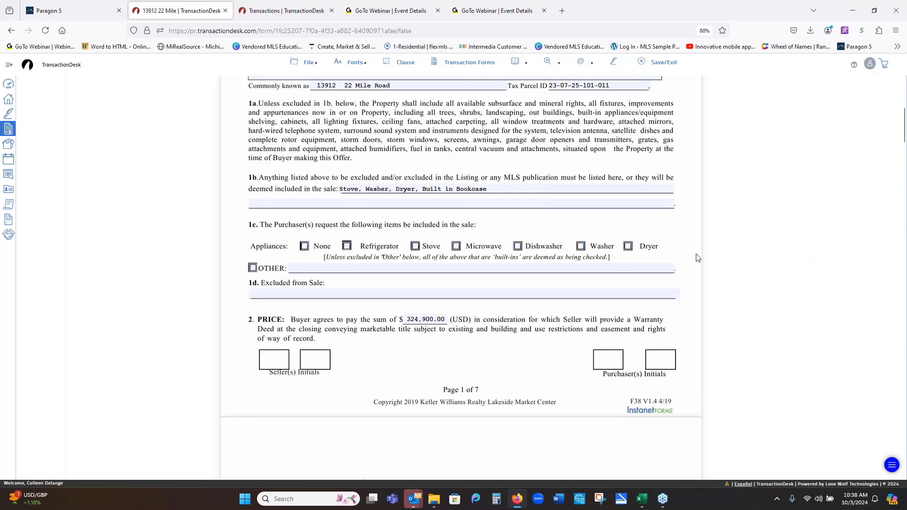
pyautogui.scroll(-5, 695, 227)
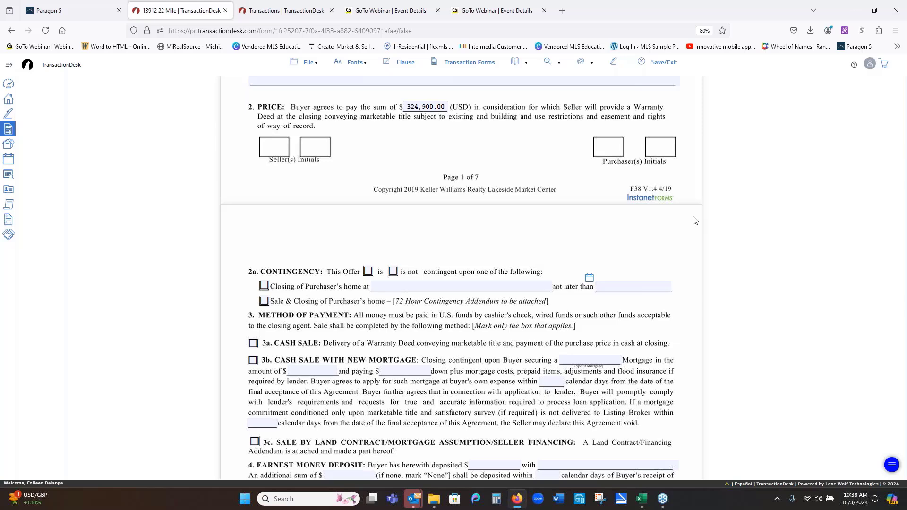
pyautogui.scroll(1, 694, 220)
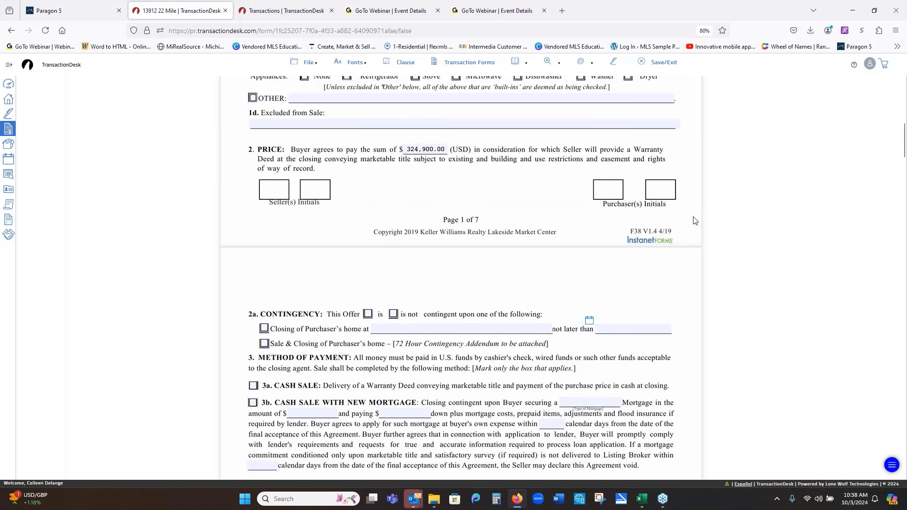
pyautogui.scroll(2, 694, 220)
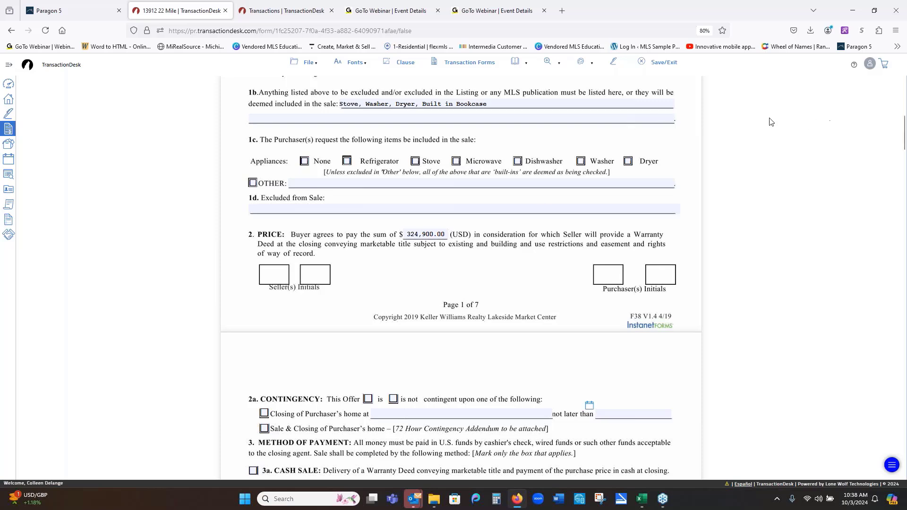
# - Bring up Authentisign e-signing, then close its sign-in tab and the TransactionDesk Transactions tab
pyautogui.click(615, 63)
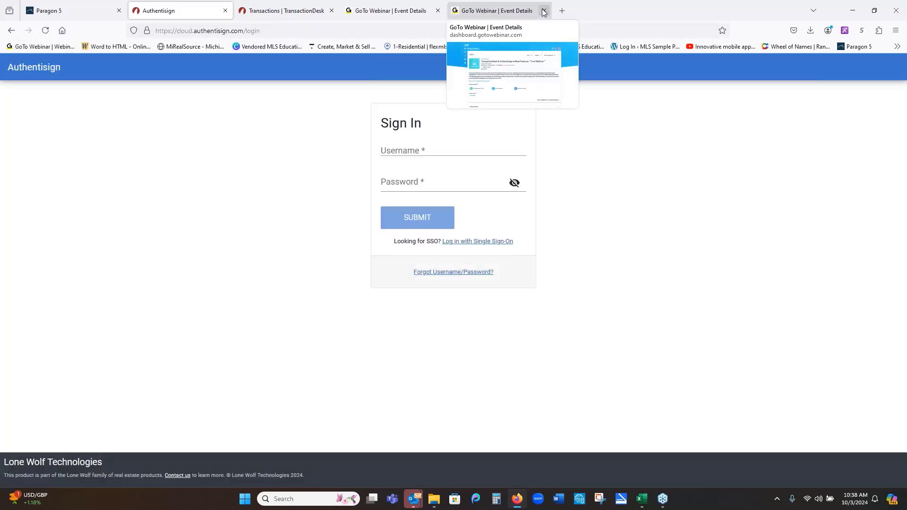
pyautogui.click(283, 11)
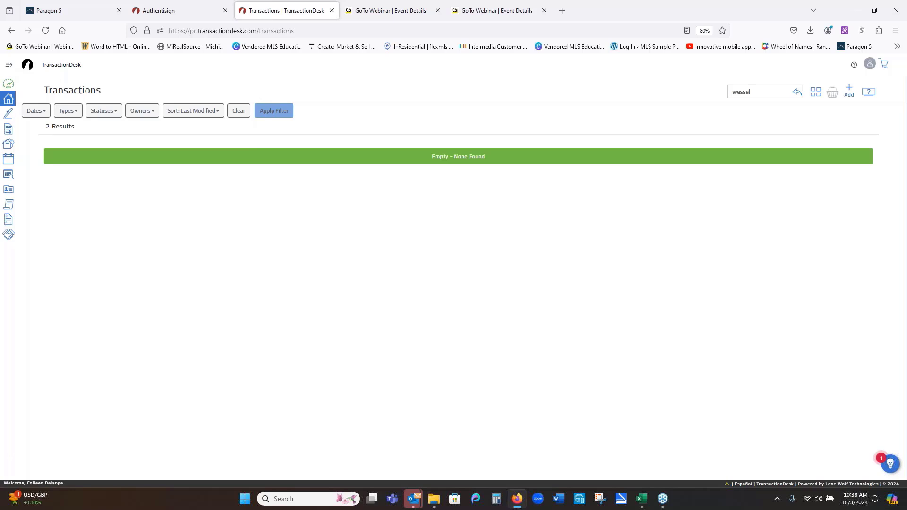
pyautogui.click(156, 10)
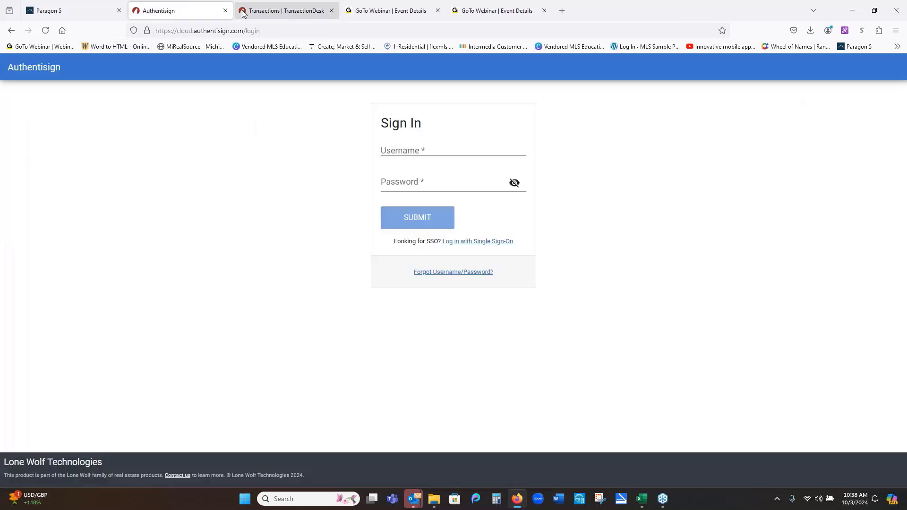
pyautogui.click(225, 11)
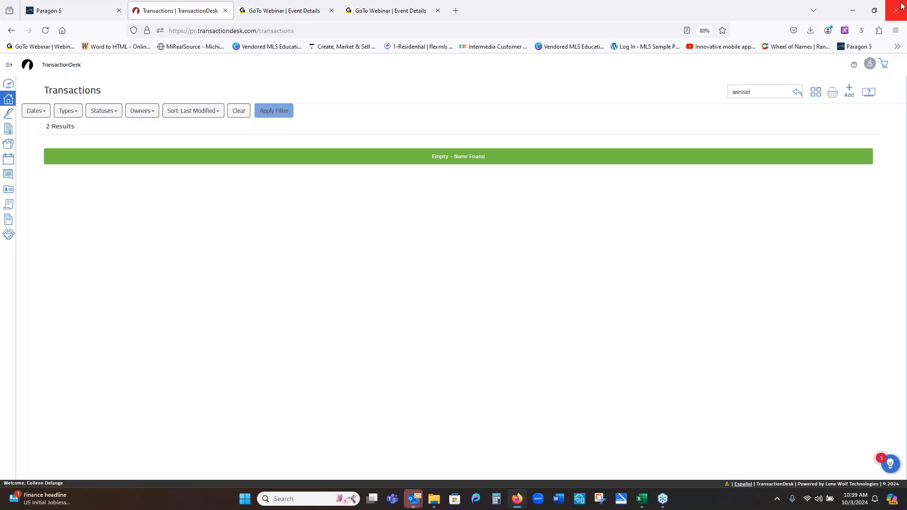
pyautogui.click(225, 10)
# - Launch TransactionDesk from Paragon 5's Resources menu and show the 36-transaction list
pyautogui.click(67, 14)
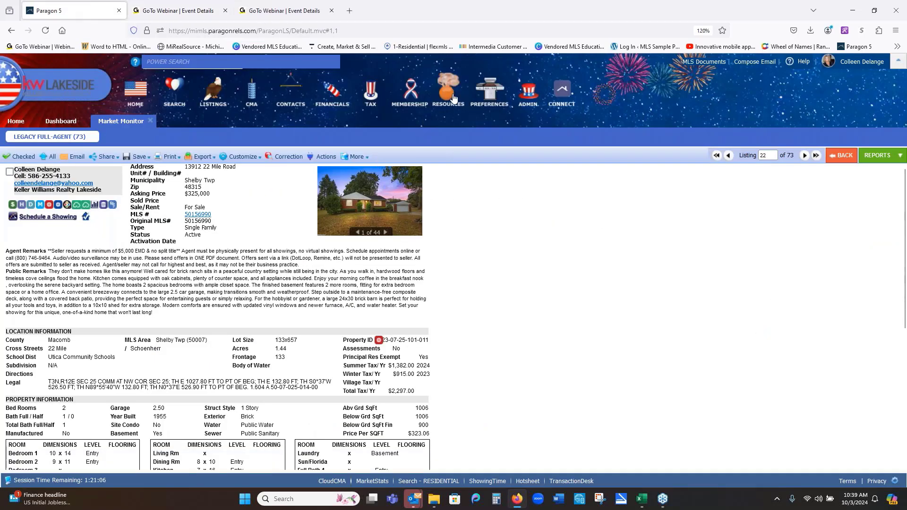
pyautogui.moveTo(448, 93)
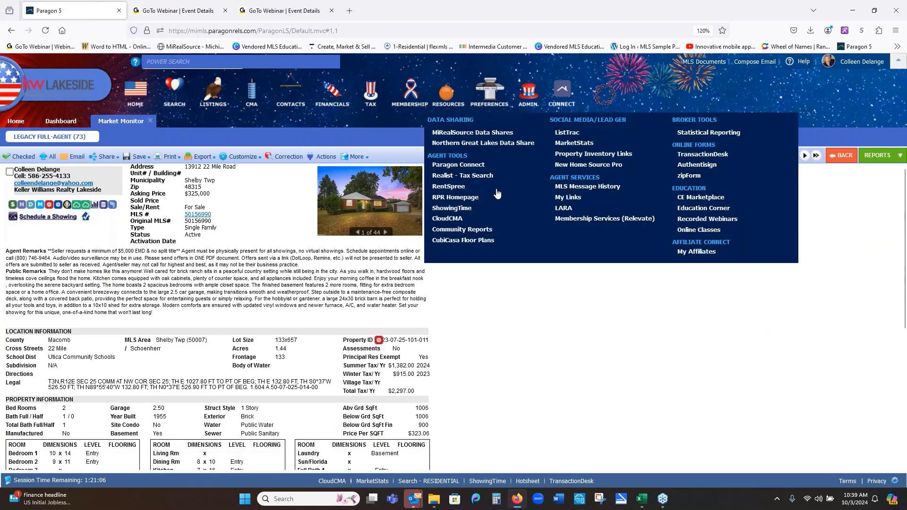
pyautogui.click(695, 155)
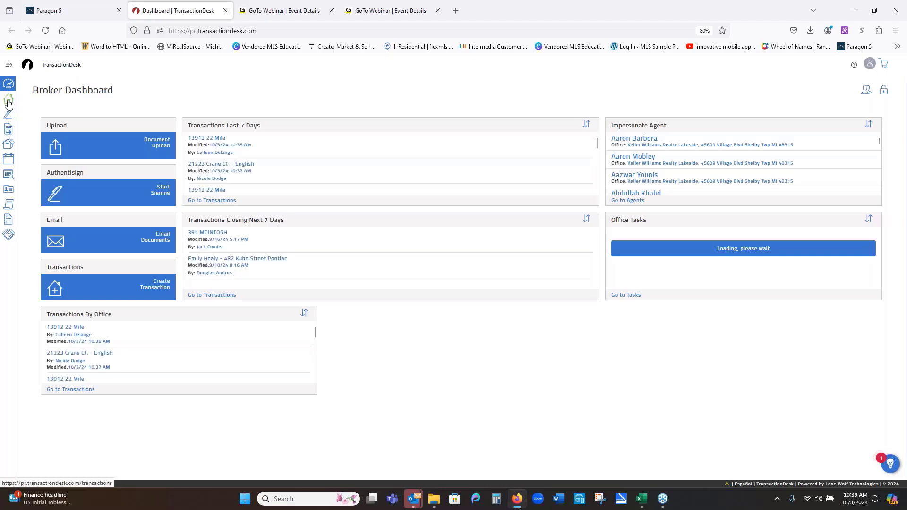
pyautogui.click(10, 101)
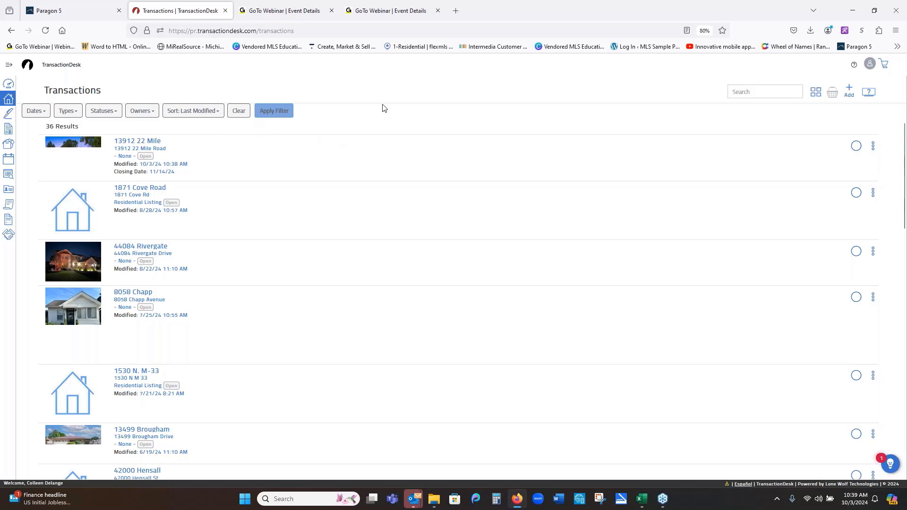
pyautogui.click(151, 141)
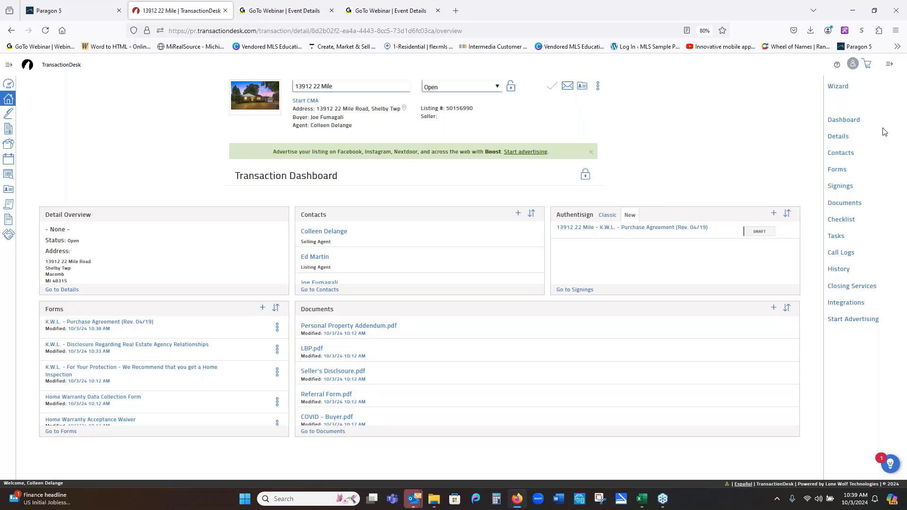
pyautogui.click(837, 86)
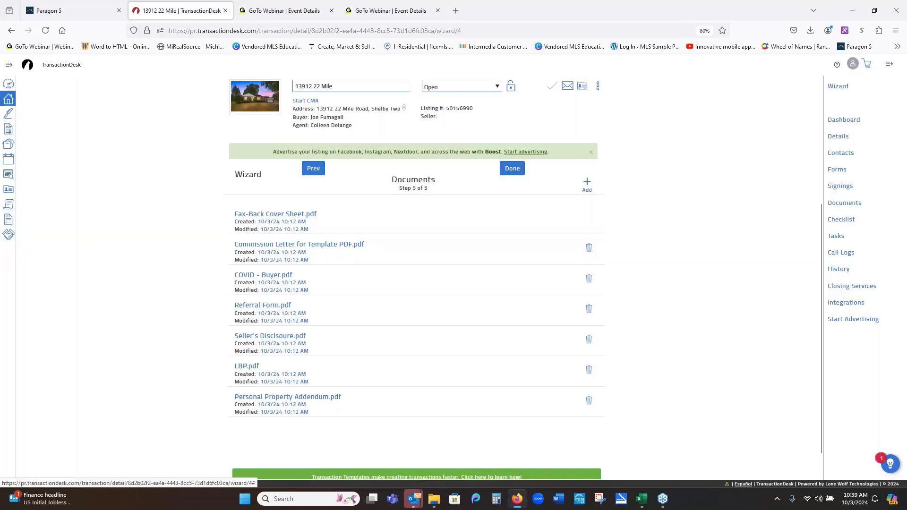
pyautogui.click(313, 169)
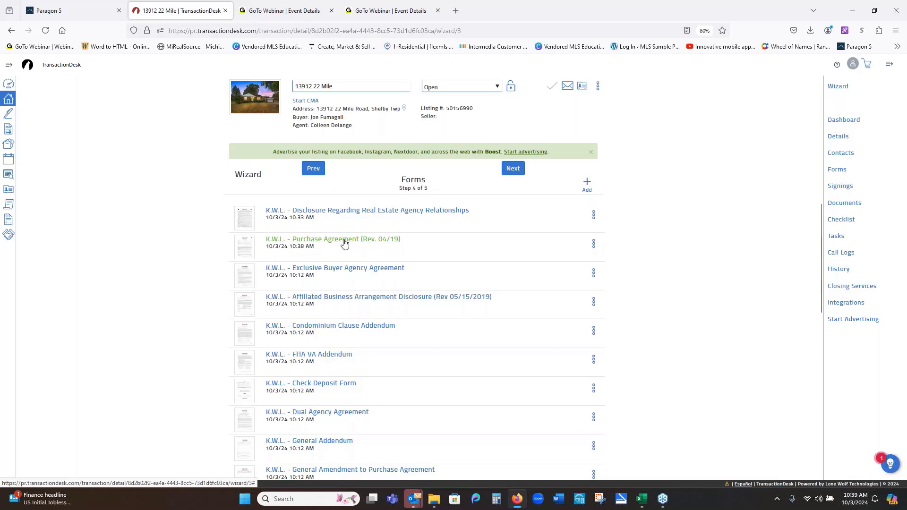
pyautogui.click(344, 243)
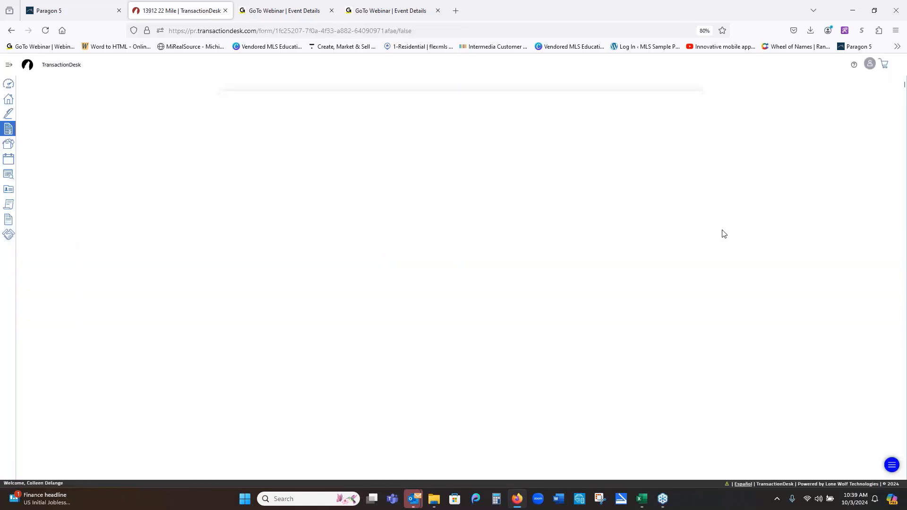
# - Strike out 'Stove, Washer, Dryer, Built in Bookcase' in section 1b of the agreement
pyautogui.scroll(-5, 725, 235)
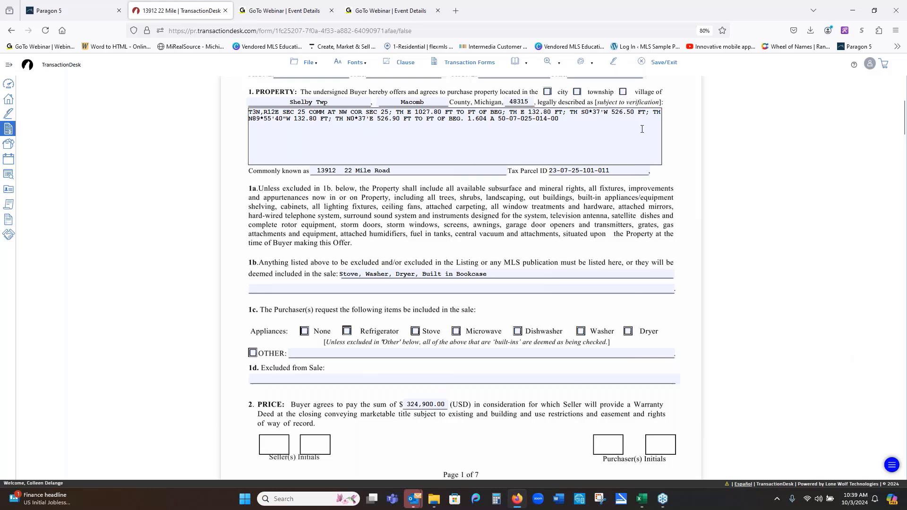
pyautogui.click(586, 64)
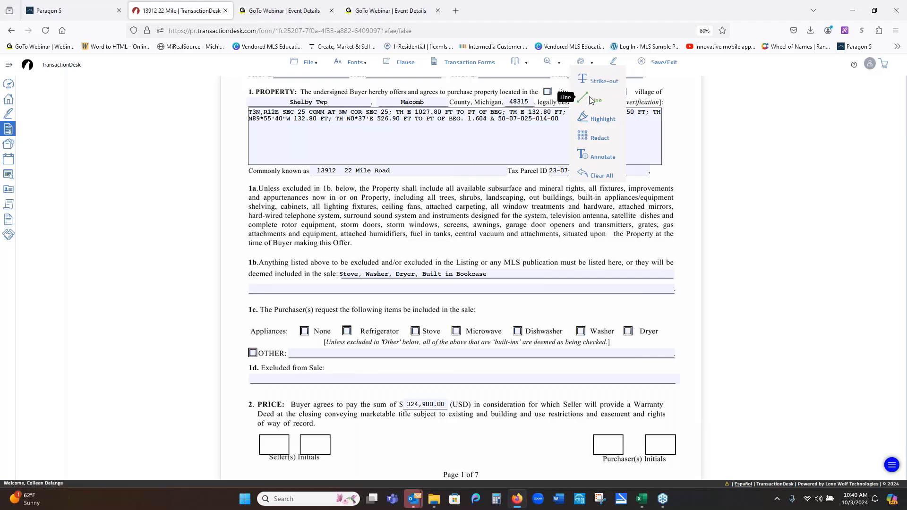
pyautogui.moveTo(338, 276); pyautogui.dragTo(499, 279)
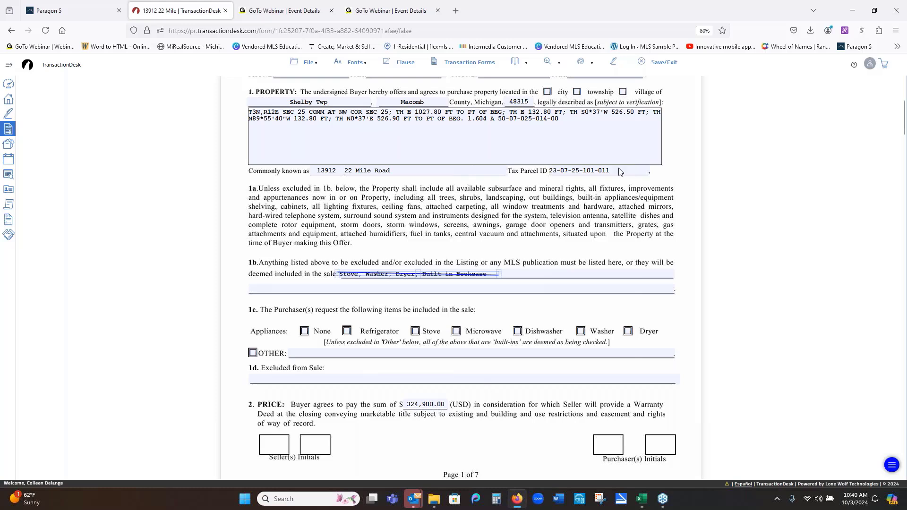
pyautogui.click(583, 63)
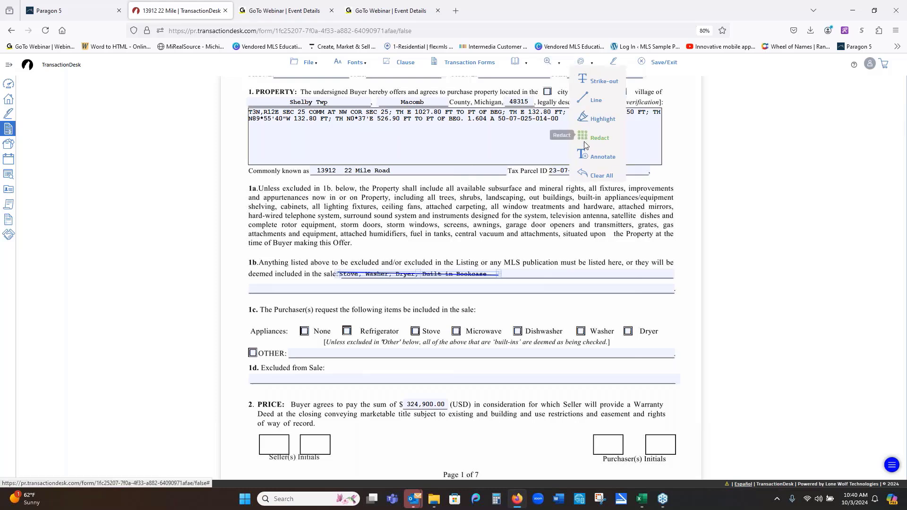
pyautogui.click(582, 158)
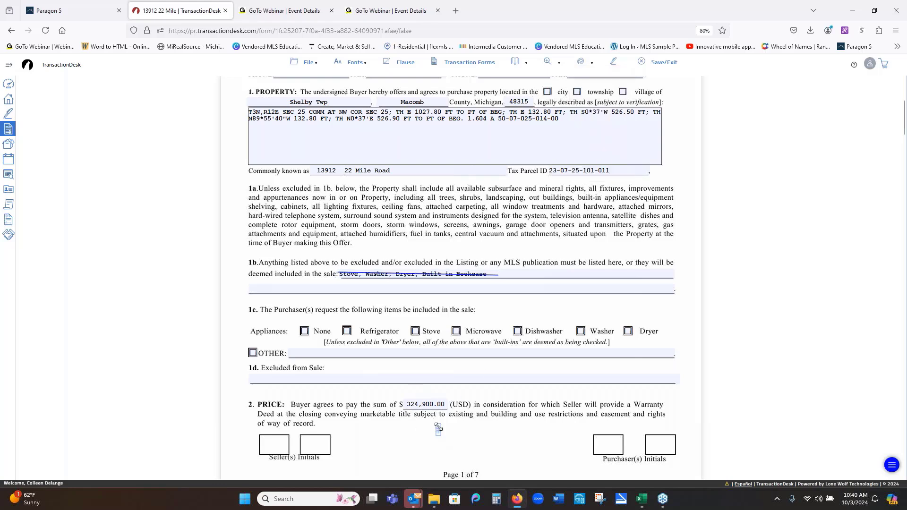
# - Add a $349,000 text note below the price paragraph with font size 9
pyautogui.moveTo(438, 426)
pyautogui.mouseDown()
pyautogui.moveTo(477, 443)
pyautogui.moveTo(540, 440)
pyautogui.mouseUp()
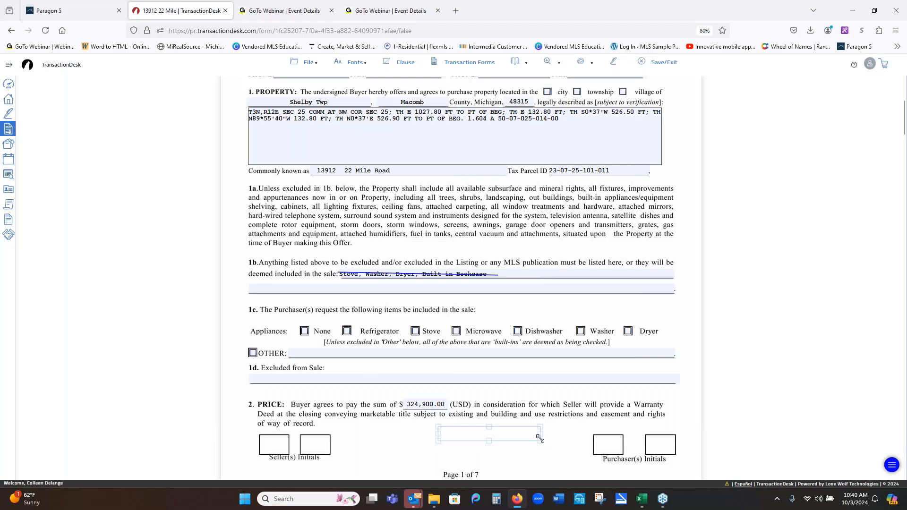
pyautogui.click(544, 450)
pyautogui.moveTo(485, 439); pyautogui.dragTo(454, 413)
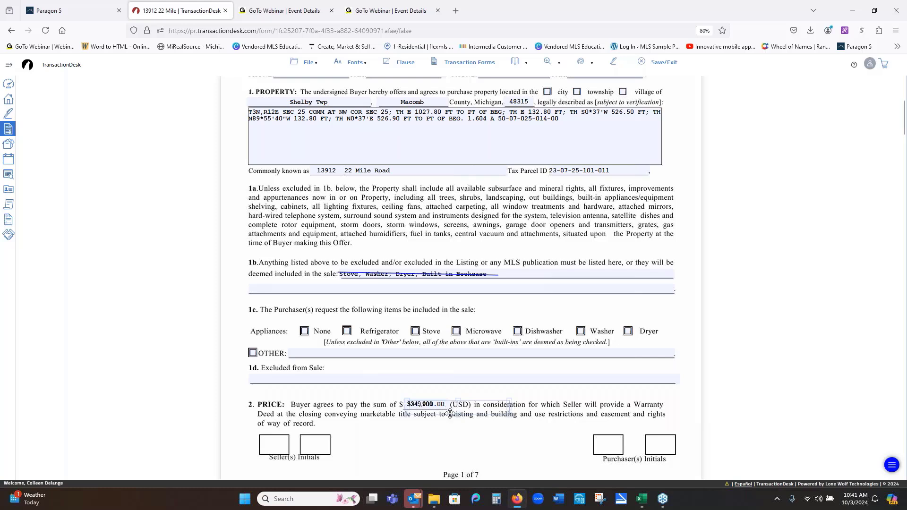
pyautogui.moveTo(454, 414); pyautogui.dragTo(459, 445)
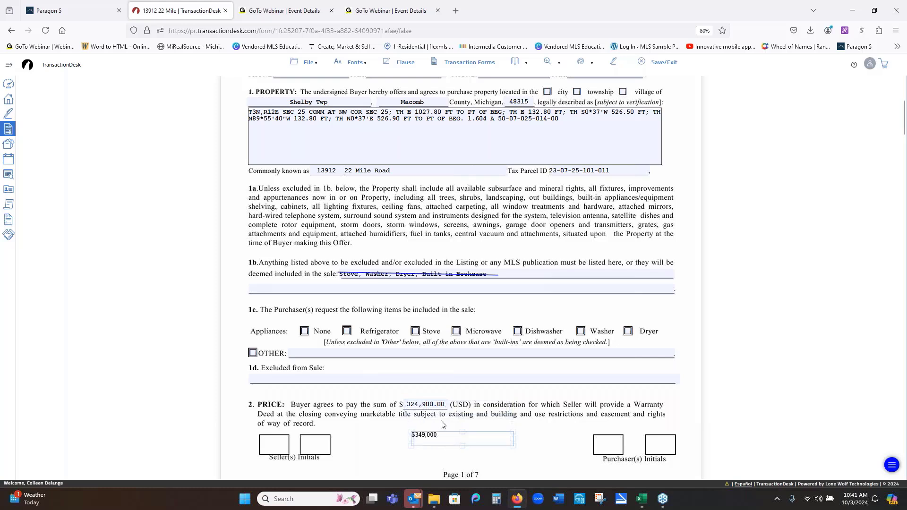
pyautogui.click(477, 435)
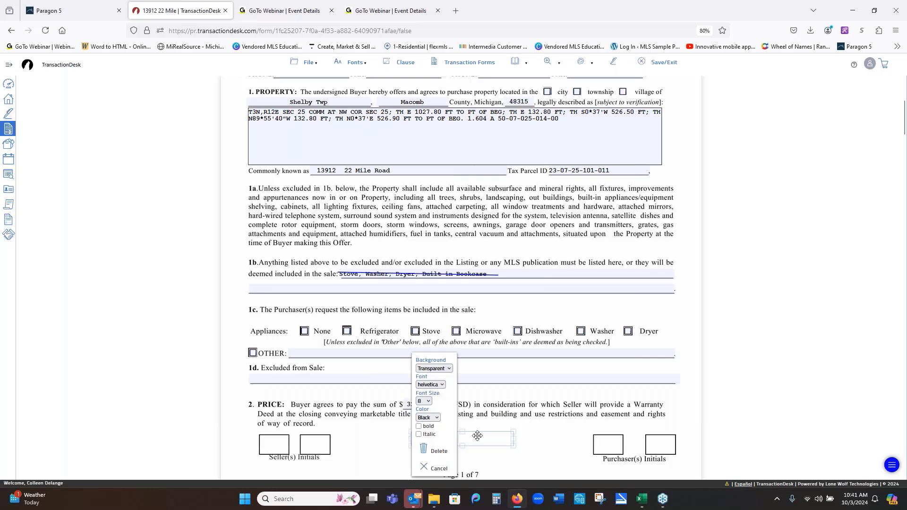
pyautogui.click(429, 402)
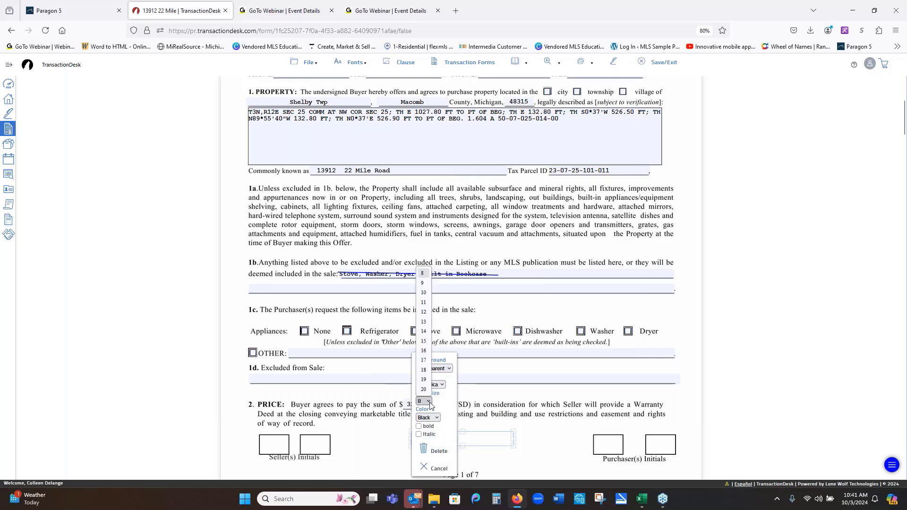
pyautogui.click(424, 283)
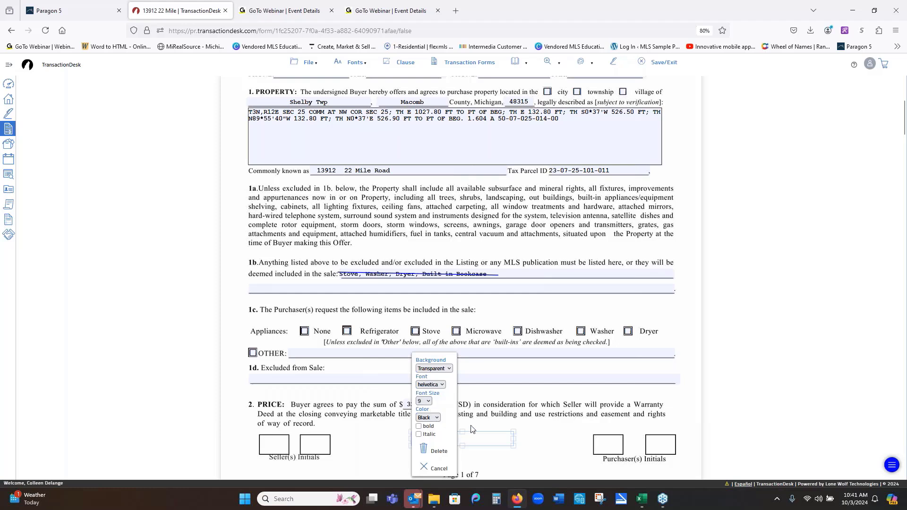
pyautogui.click(568, 428)
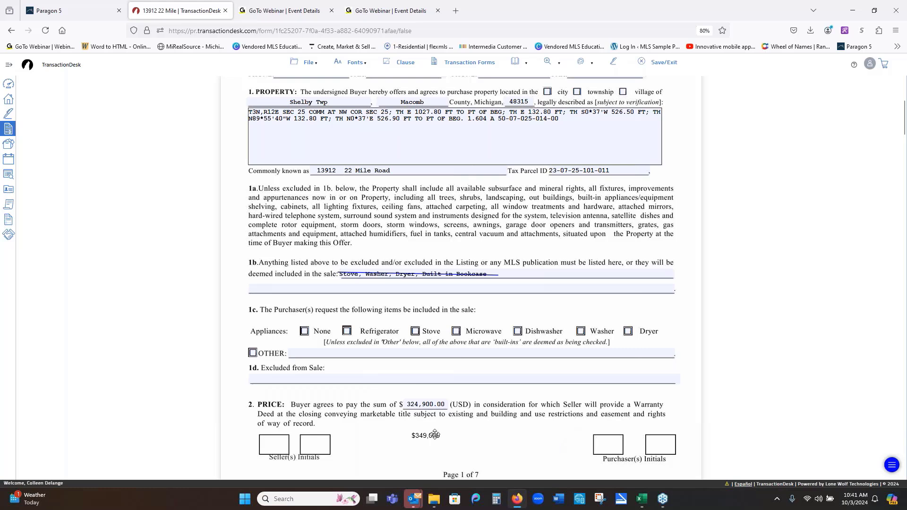
# - Give the $349,000 note a White background
pyautogui.moveTo(439, 436); pyautogui.dragTo(436, 404)
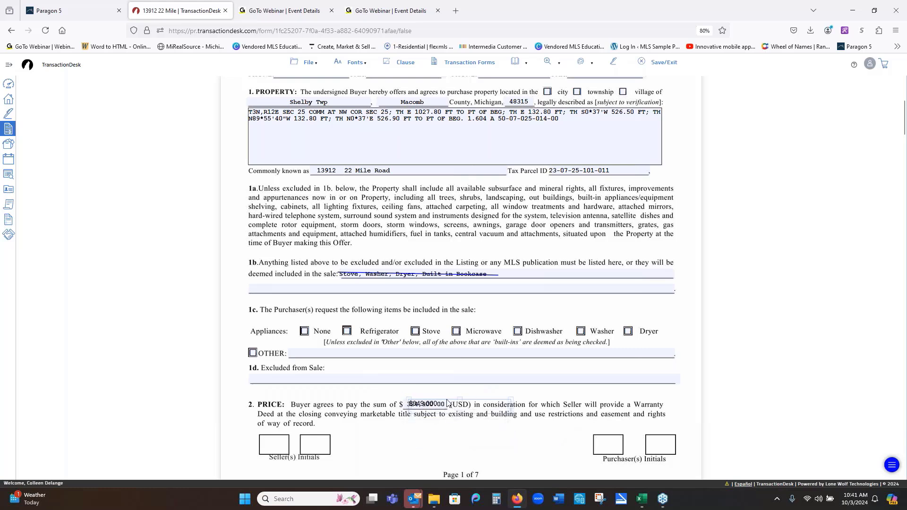
pyautogui.moveTo(448, 402); pyautogui.dragTo(463, 437)
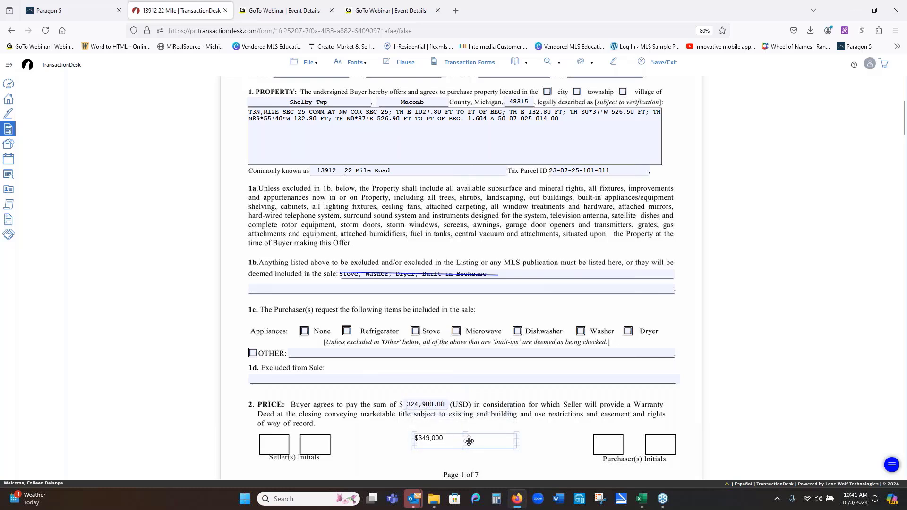
pyautogui.click(469, 440)
pyautogui.click(450, 369)
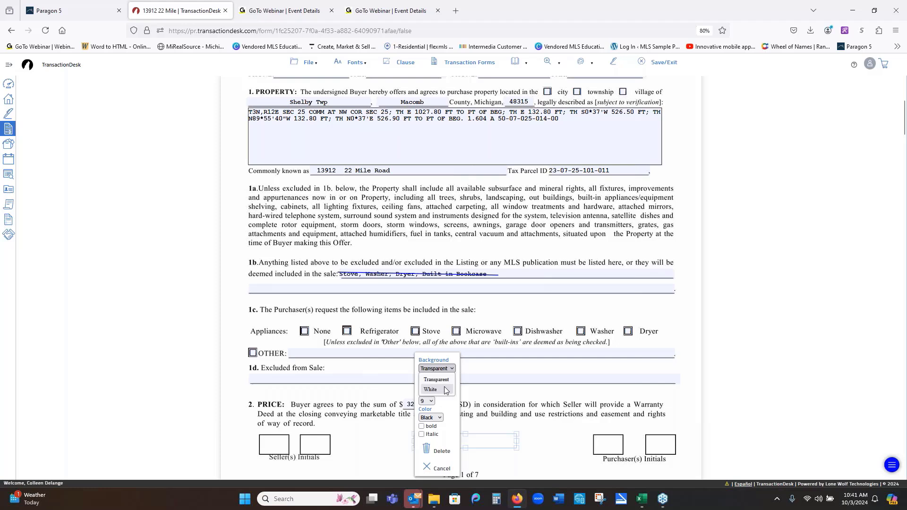
pyautogui.click(445, 390)
pyautogui.click(548, 449)
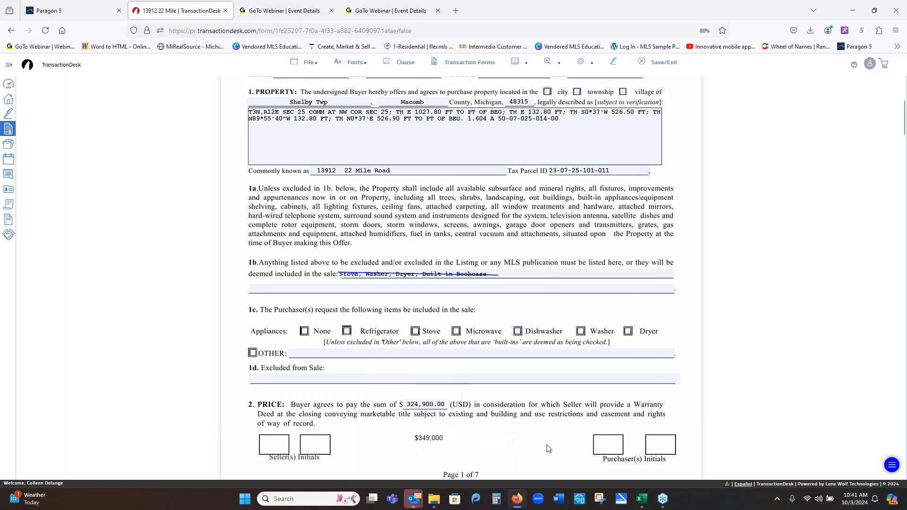
# - Narrow the $349,000 note and place it over the old 324,900.00 price
pyautogui.click(458, 437)
pyautogui.moveTo(516, 448); pyautogui.dragTo(445, 406)
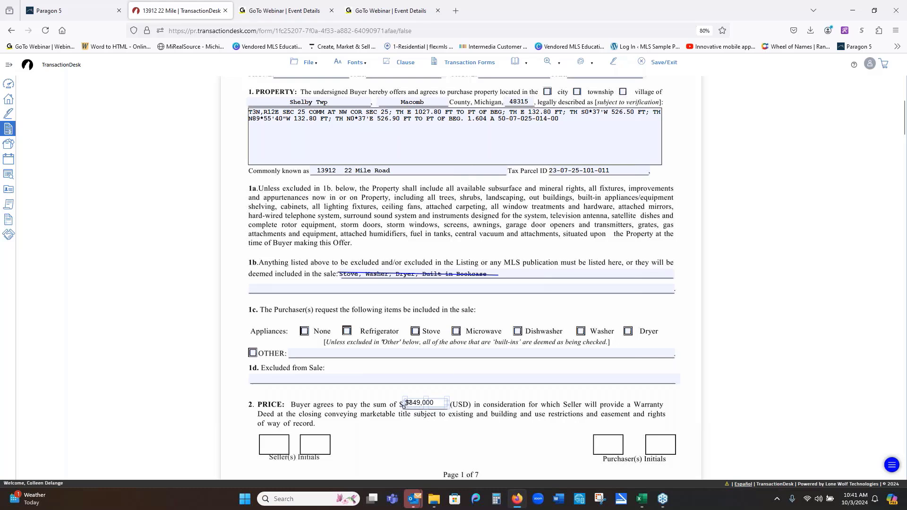
pyautogui.moveTo(403, 405); pyautogui.dragTo(399, 406)
pyautogui.click(494, 447)
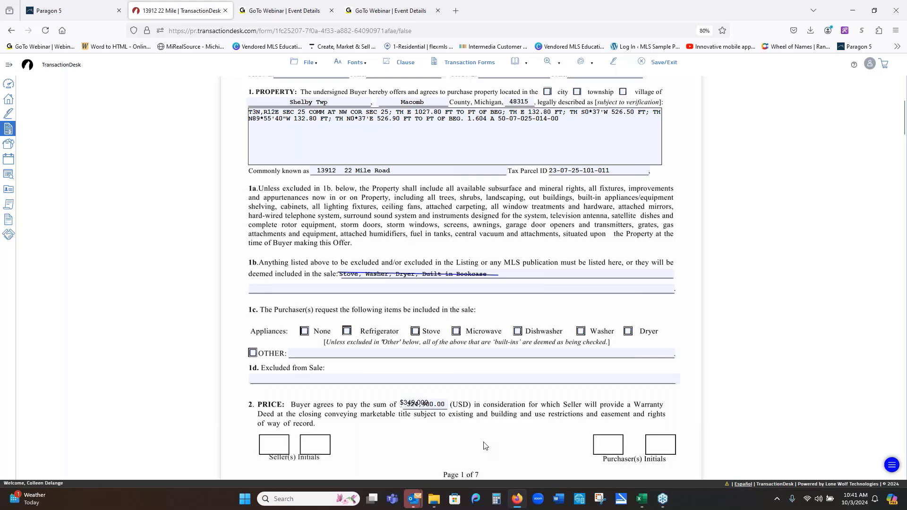
pyautogui.click(431, 402)
pyautogui.rightClick(438, 404)
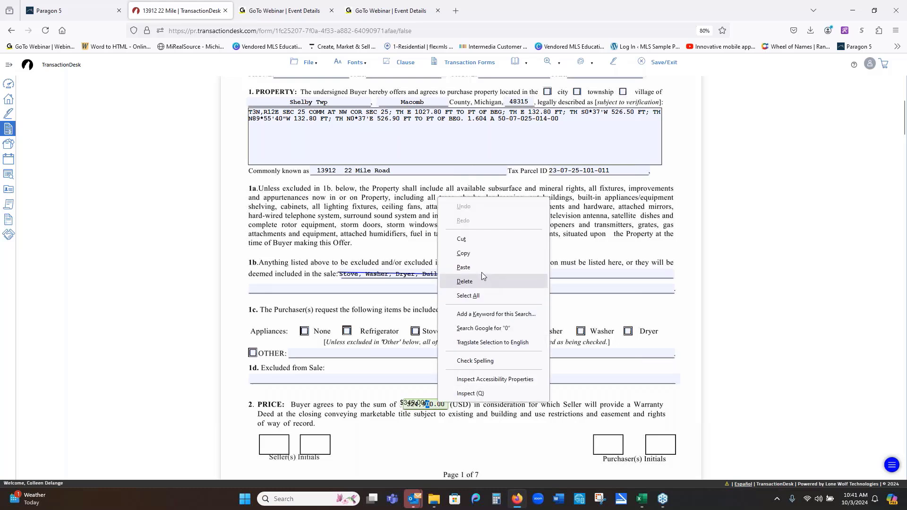
pyautogui.click(435, 402)
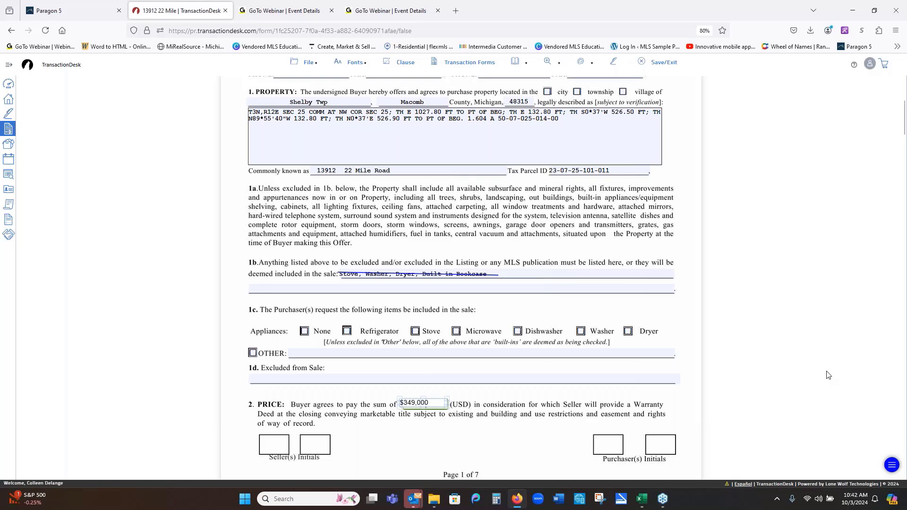
# - Scroll the purchase agreement down to section 35, where the $400 warranty and closing-cost terms appear
pyautogui.scroll(3, 831, 376)
pyautogui.click(584, 63)
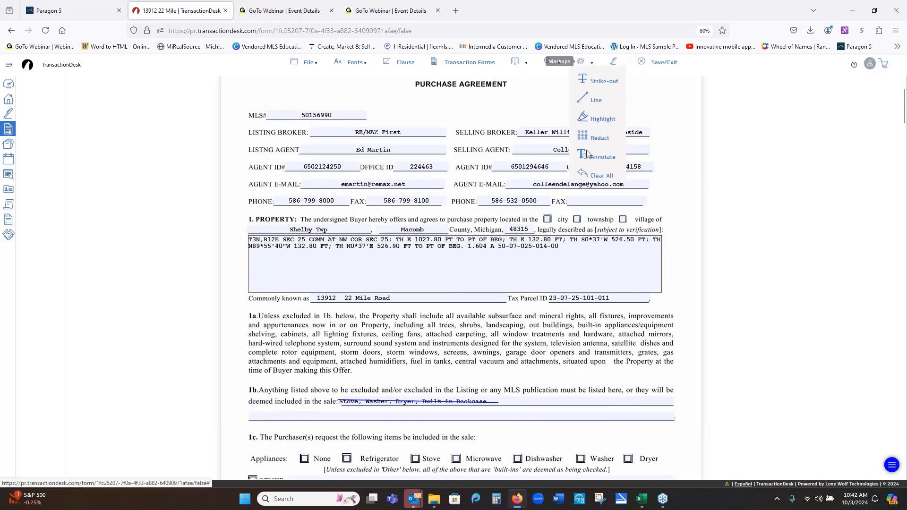
pyautogui.click(600, 81)
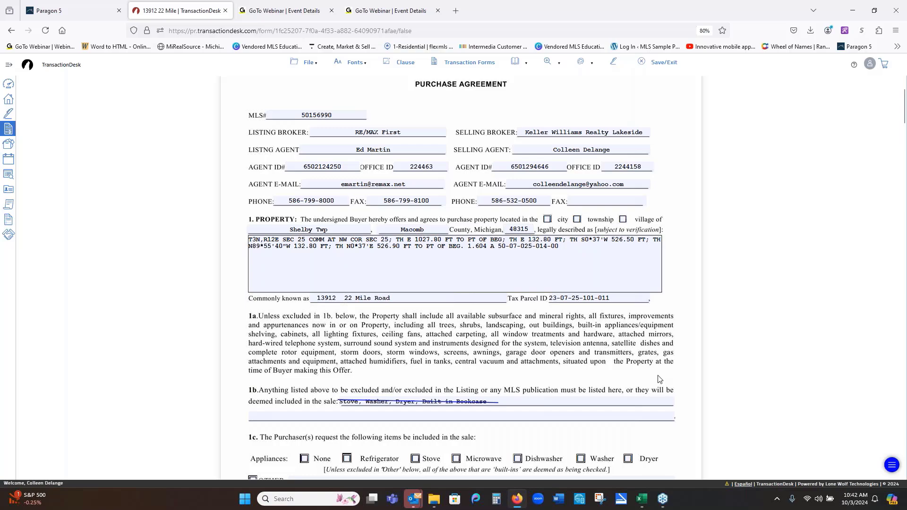
pyautogui.scroll(-5, 715, 352)
pyautogui.scroll(-12, 715, 352)
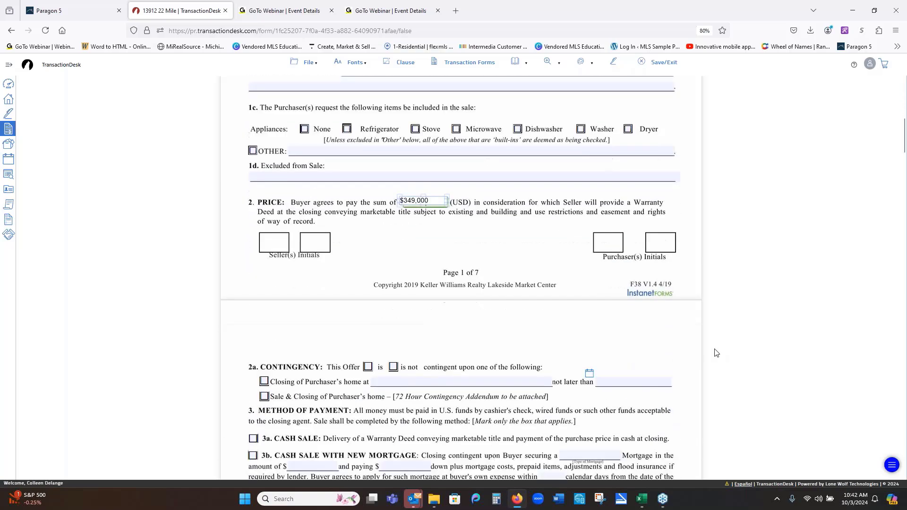
pyautogui.scroll(-8, 716, 354)
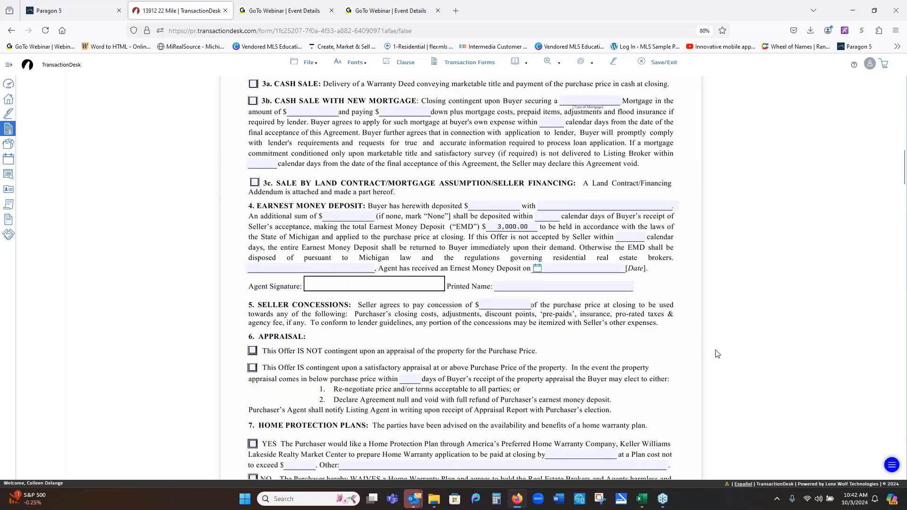
pyautogui.scroll(-3, 718, 354)
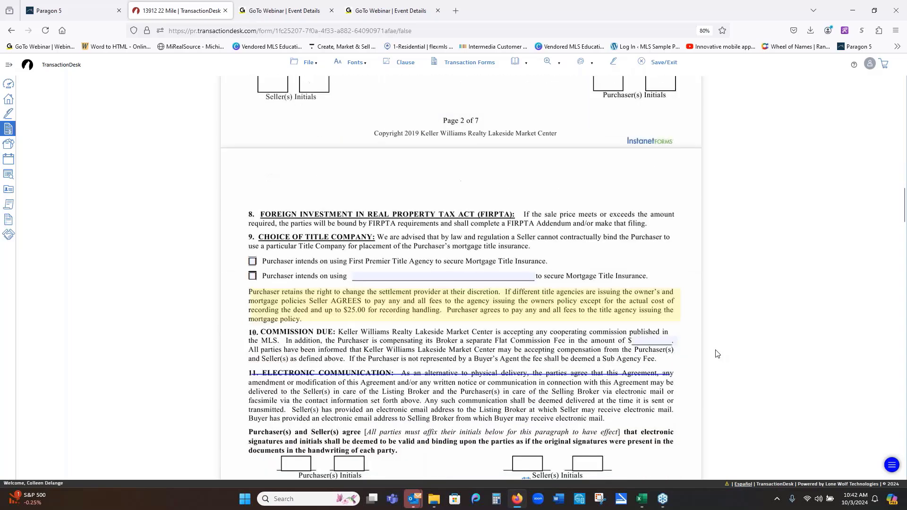
pyautogui.scroll(-16, 718, 354)
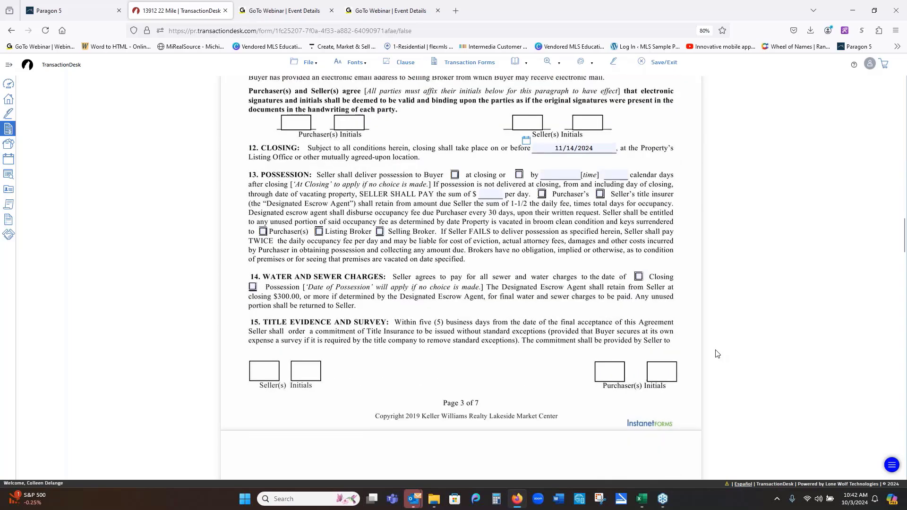
pyautogui.scroll(-18, 718, 354)
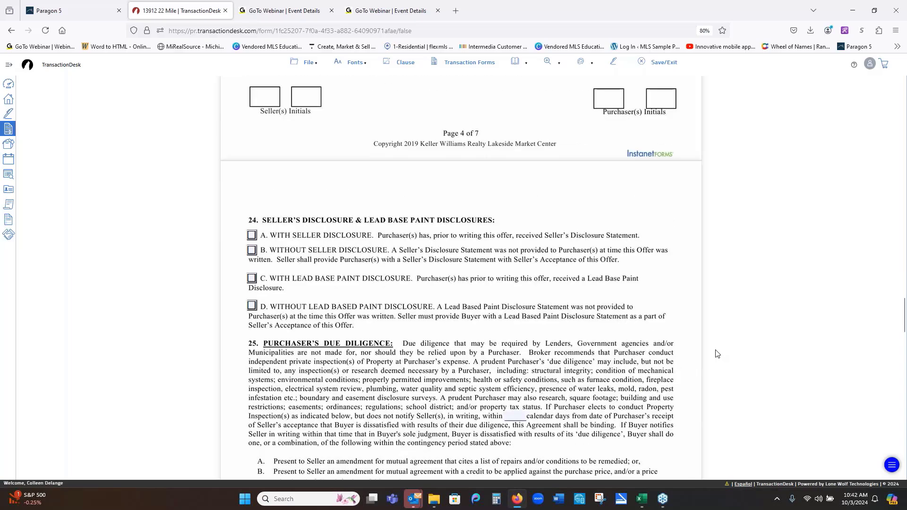
pyautogui.scroll(-17, 717, 354)
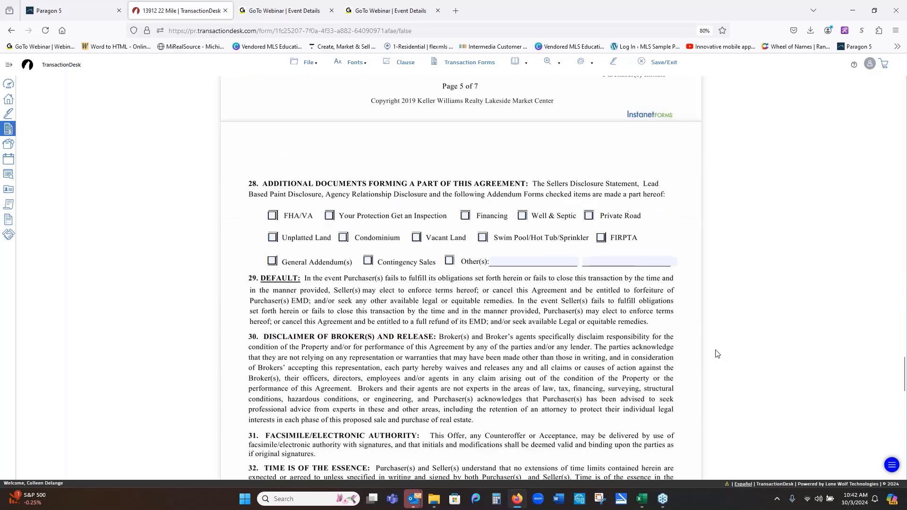
pyautogui.scroll(-13, 560, 293)
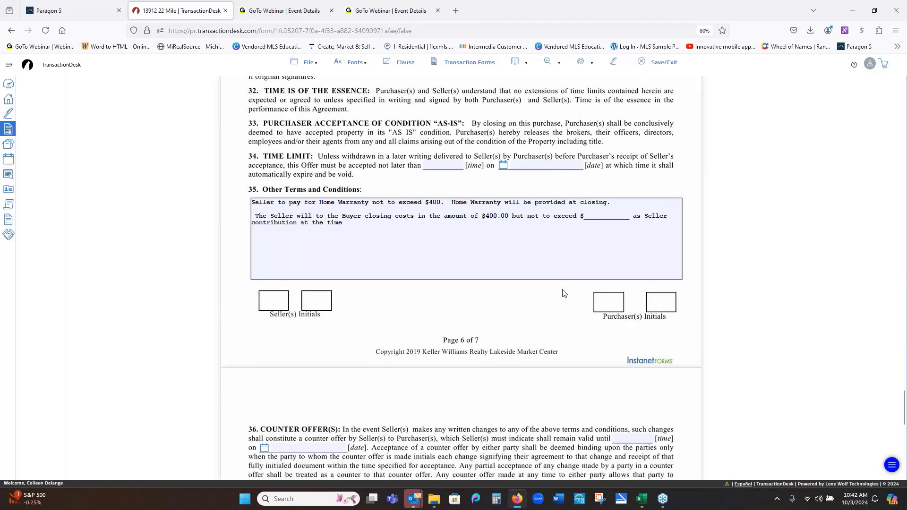
pyautogui.scroll(-4, 563, 293)
pyautogui.scroll(13, 563, 292)
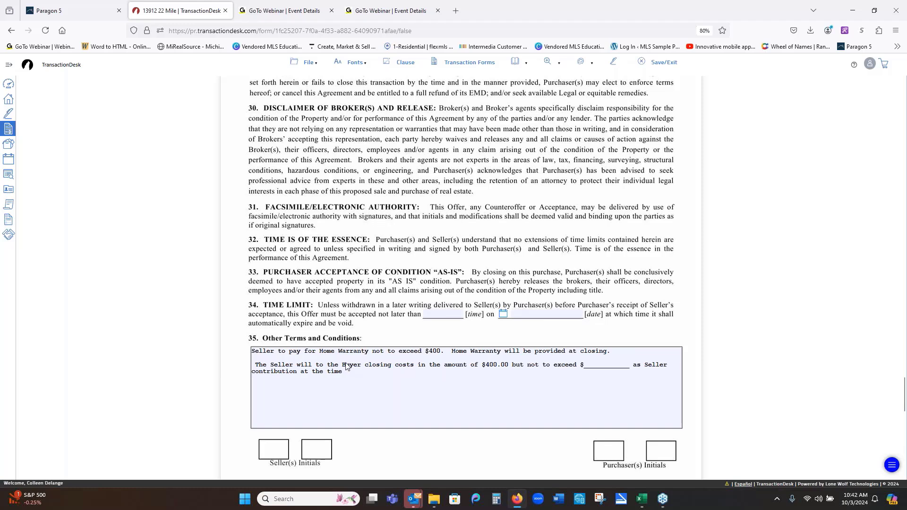
# - Delete the trial line and asterisk row drawn across section 35's Other Terms box
pyautogui.click(588, 62)
pyautogui.moveTo(407, 392); pyautogui.dragTo(481, 385)
pyautogui.click(571, 423)
pyautogui.click(581, 63)
pyautogui.moveTo(414, 410); pyautogui.dragTo(509, 417)
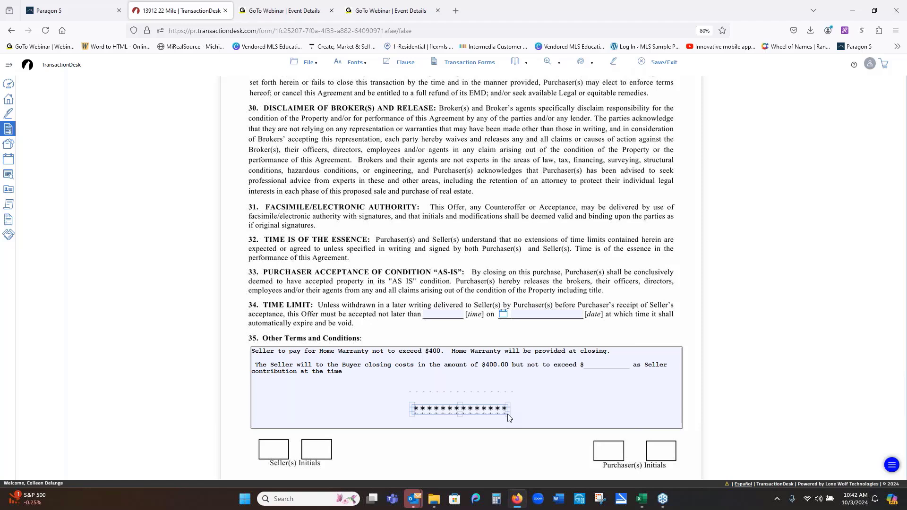
pyautogui.rightClick(413, 411)
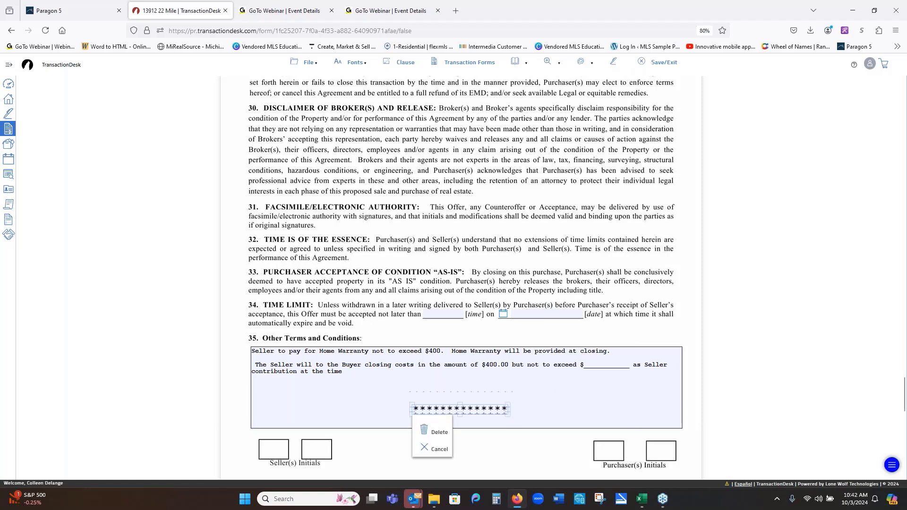
pyautogui.click(442, 433)
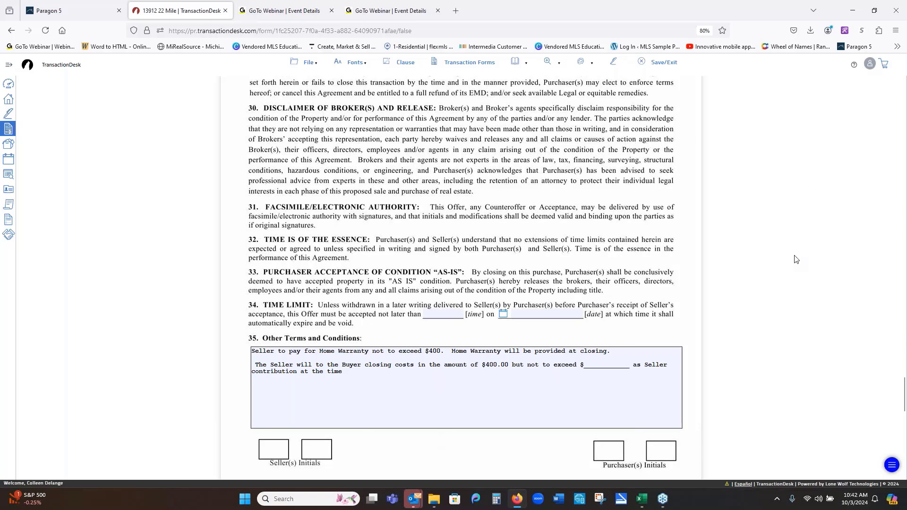
pyautogui.scroll(4, 798, 255)
# - Open K.W.L. - Affiliated Business Arrangement Disclosure from the transaction's forms list
pyautogui.scroll(15, 802, 251)
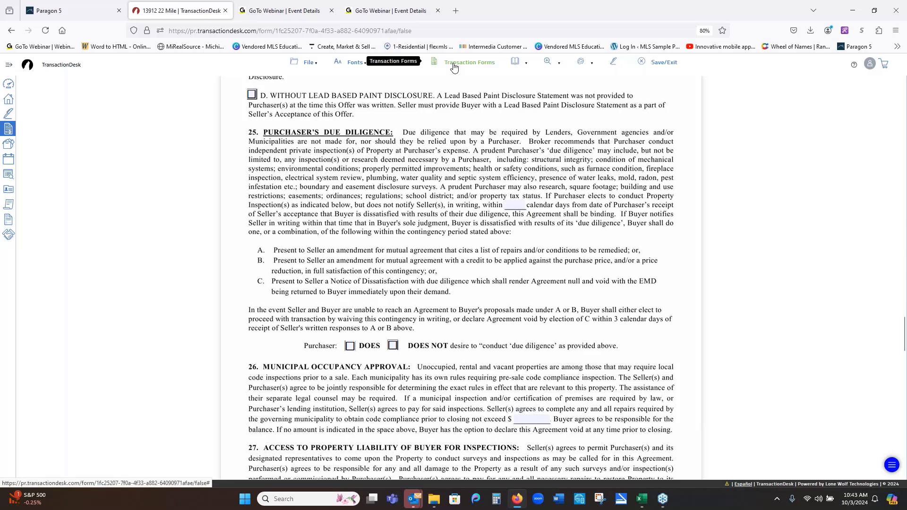
pyautogui.click(454, 67)
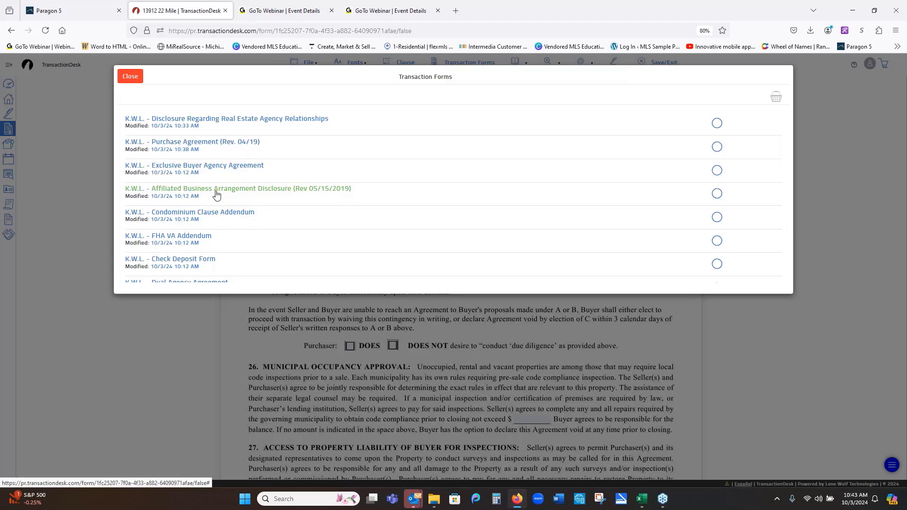
pyautogui.click(250, 188)
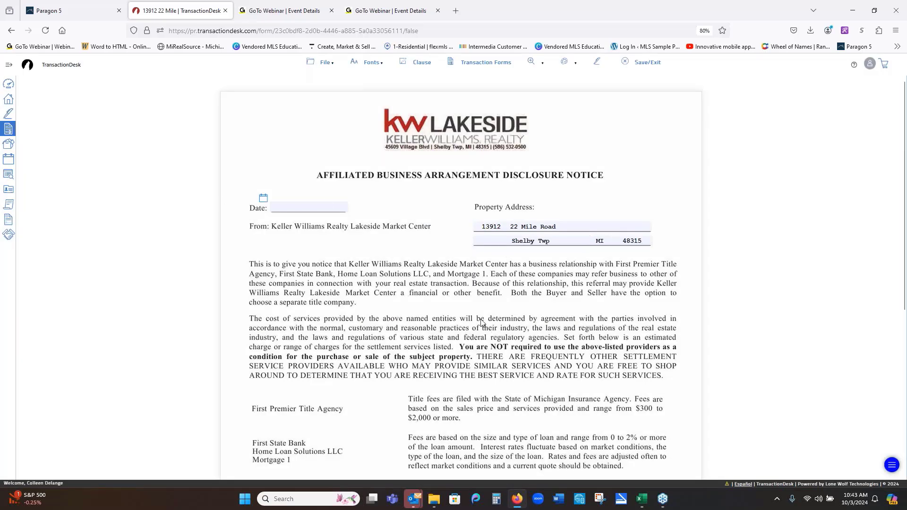
pyautogui.click(325, 65)
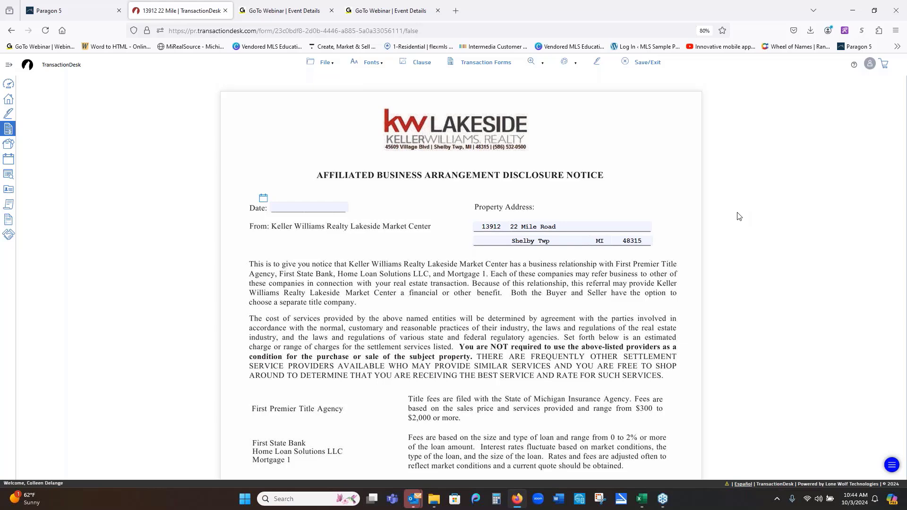
# - Use File > Save/Exit on the Affiliated Business Arrangement Disclosure form
pyautogui.click(312, 65)
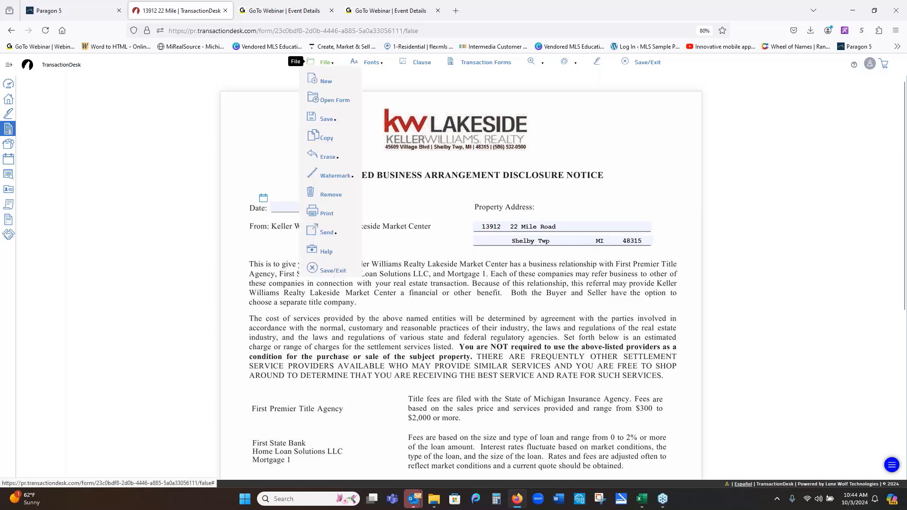
pyautogui.moveTo(315, 160)
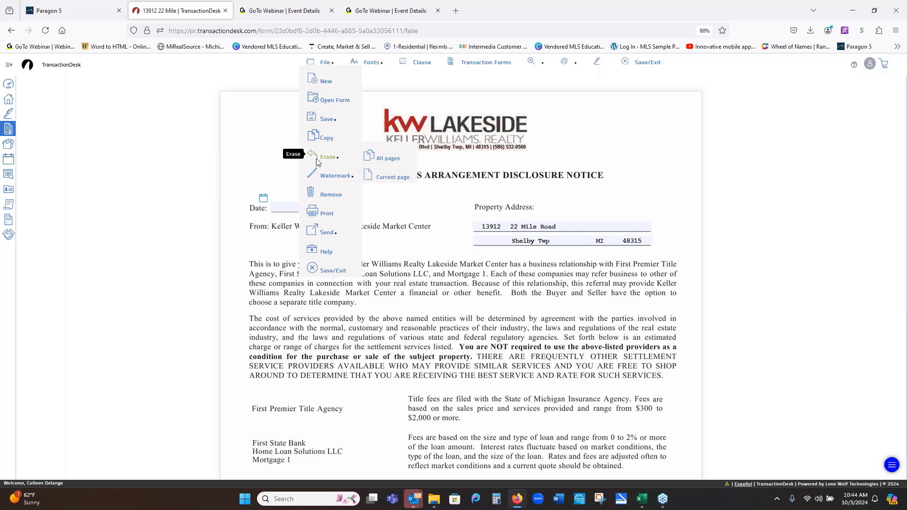
pyautogui.moveTo(318, 175)
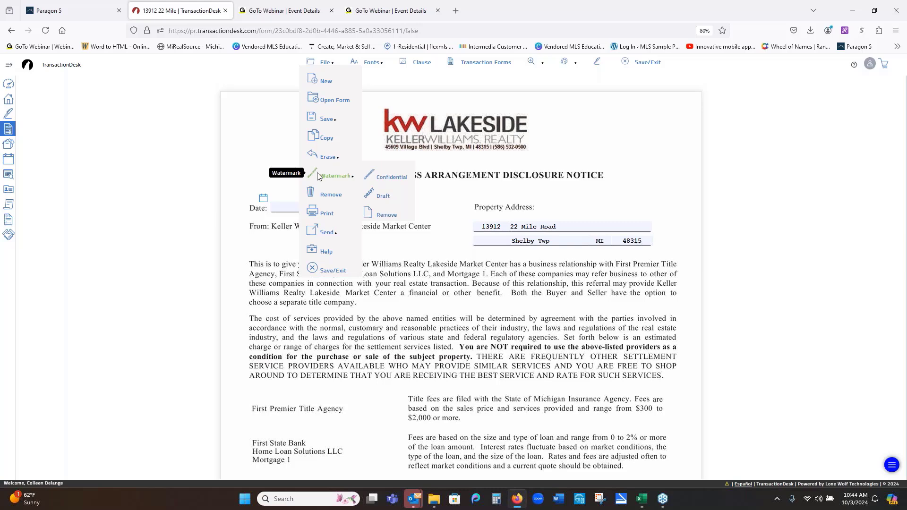
pyautogui.moveTo(325, 234)
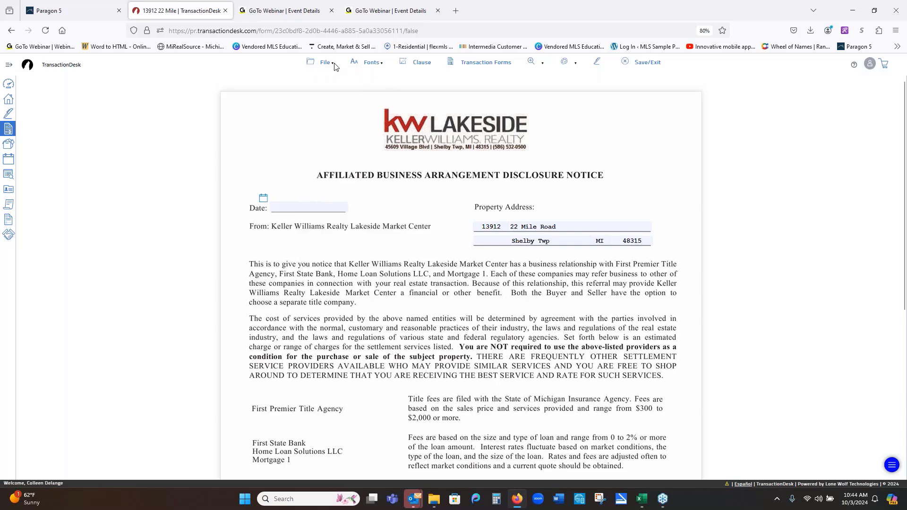
pyautogui.moveTo(320, 64)
pyautogui.moveTo(374, 68)
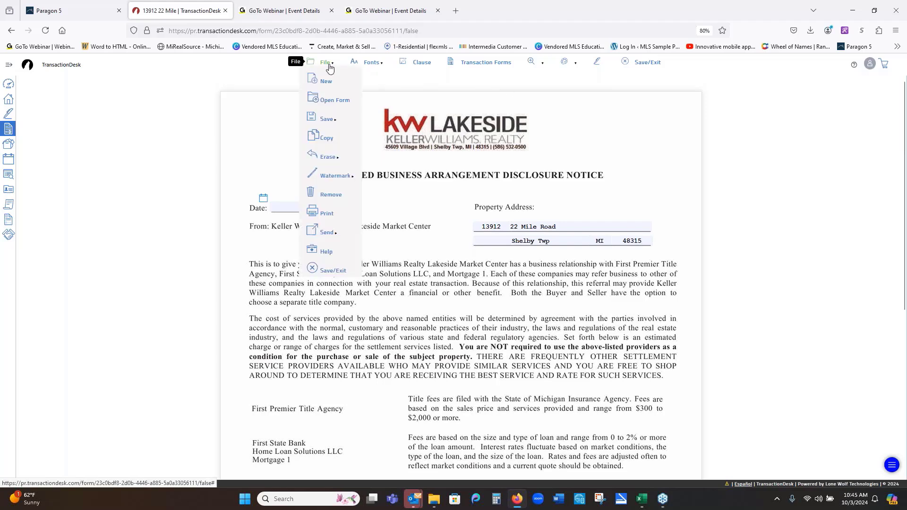
pyautogui.click(319, 273)
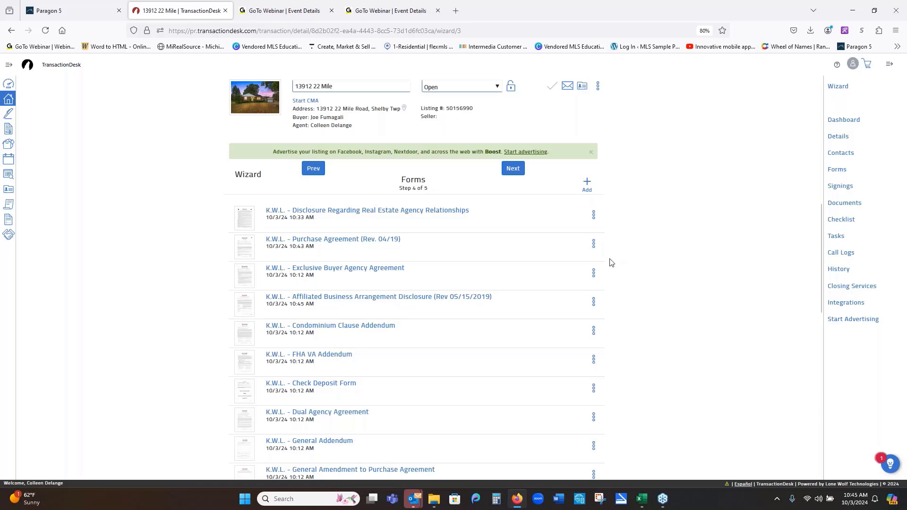
# - Drag the Affiliated Business Arrangement Disclosure row to sit below the FHA VA Addendum
pyautogui.click(380, 326)
pyautogui.moveTo(243, 306); pyautogui.dragTo(243, 367)
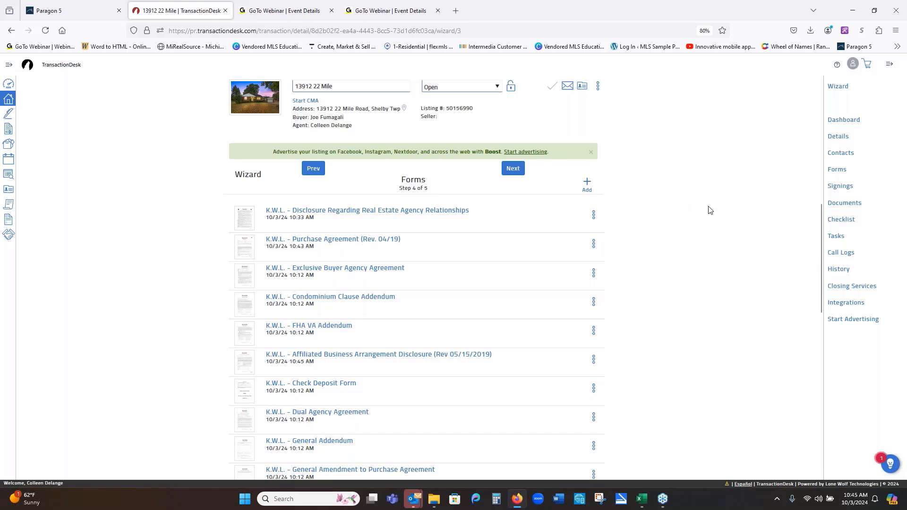
pyautogui.scroll(-3, 709, 205)
pyautogui.scroll(1, 708, 205)
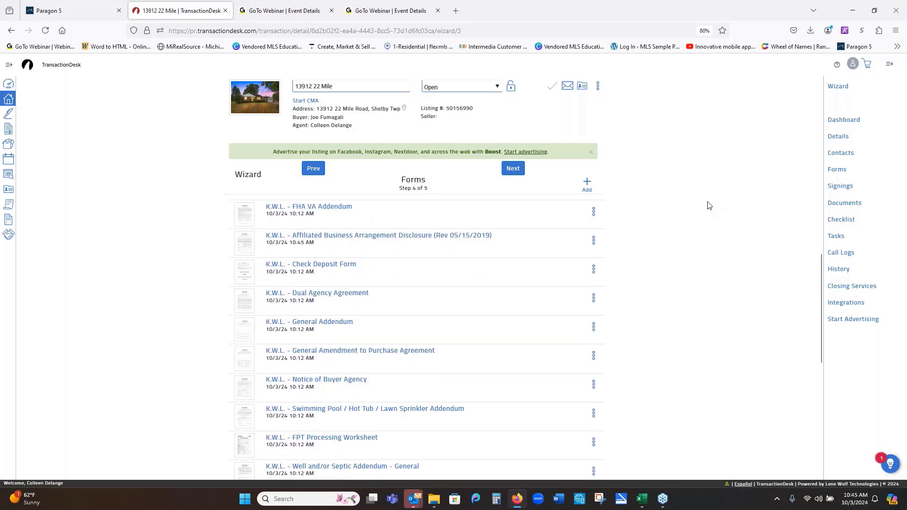
pyautogui.scroll(2, 709, 205)
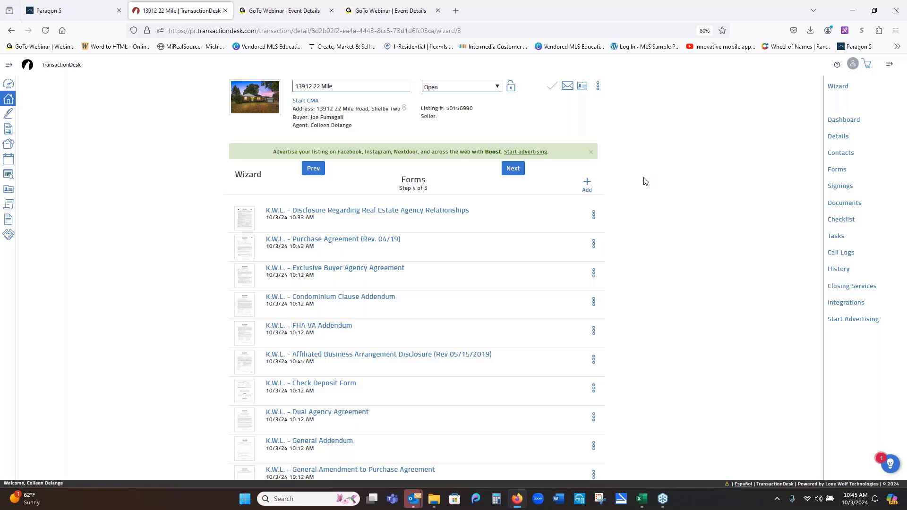
pyautogui.click(586, 185)
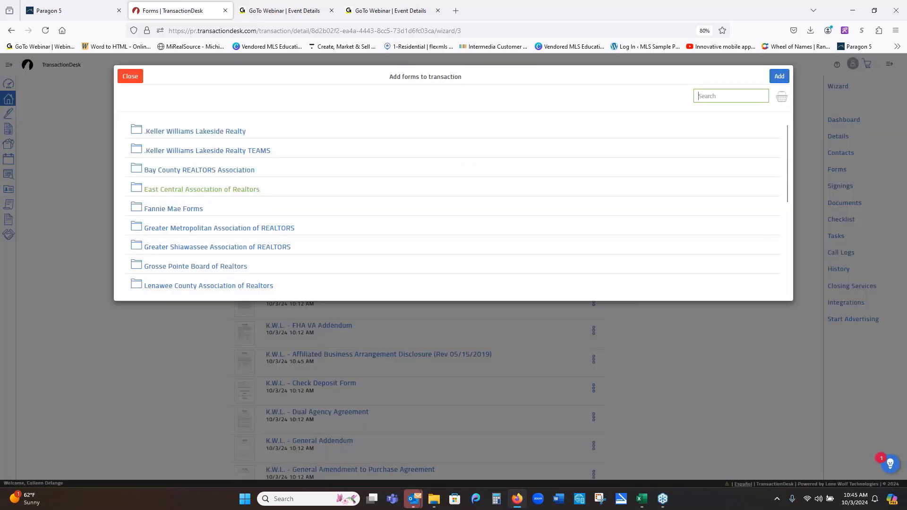
pyautogui.scroll(-3, 458, 169)
pyautogui.scroll(-1, 457, 169)
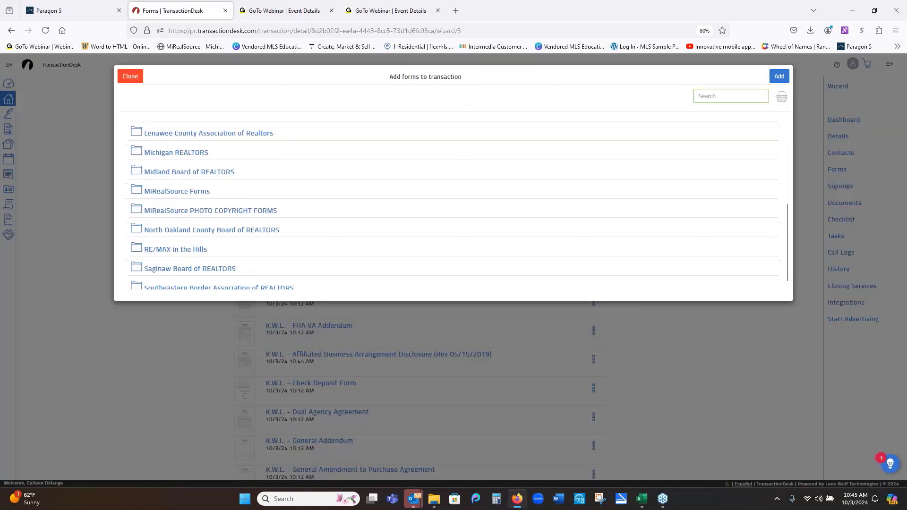
pyautogui.scroll(1, 462, 171)
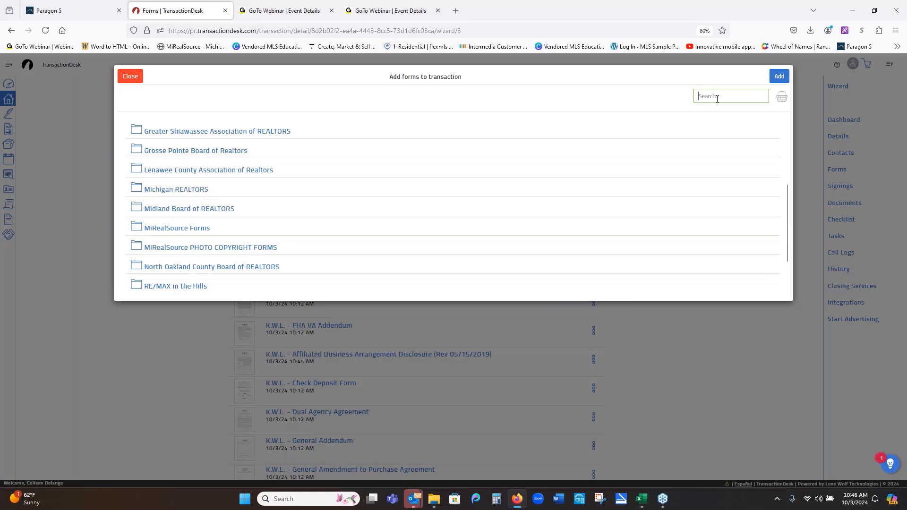
pyautogui.write('pool')
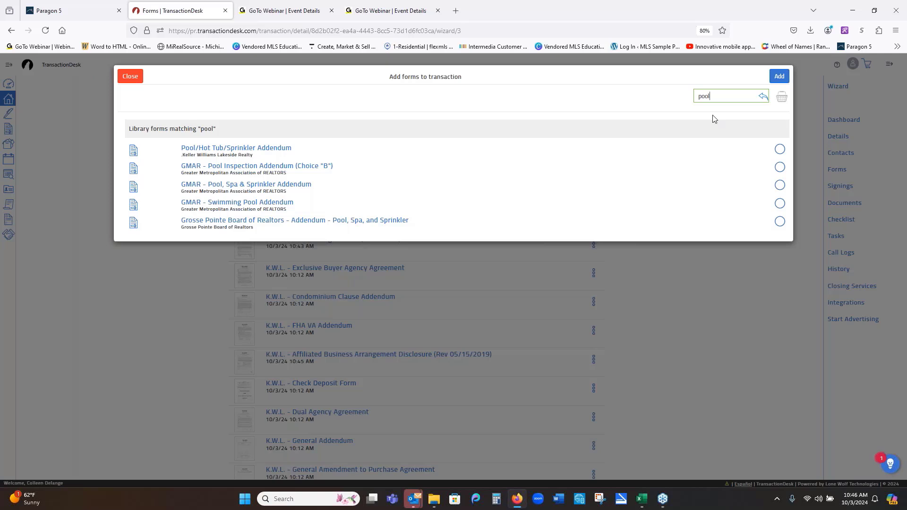
pyautogui.doubleClick(717, 95)
pyautogui.write('fha')
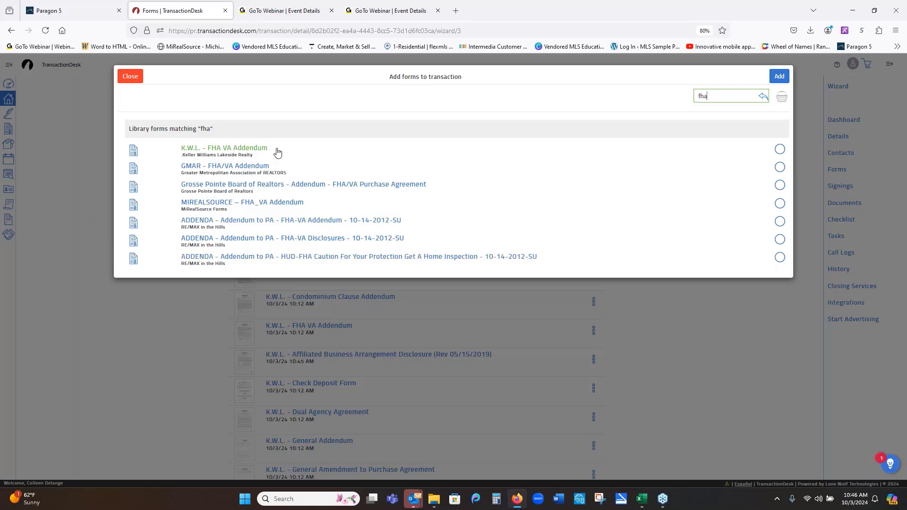
pyautogui.click(128, 80)
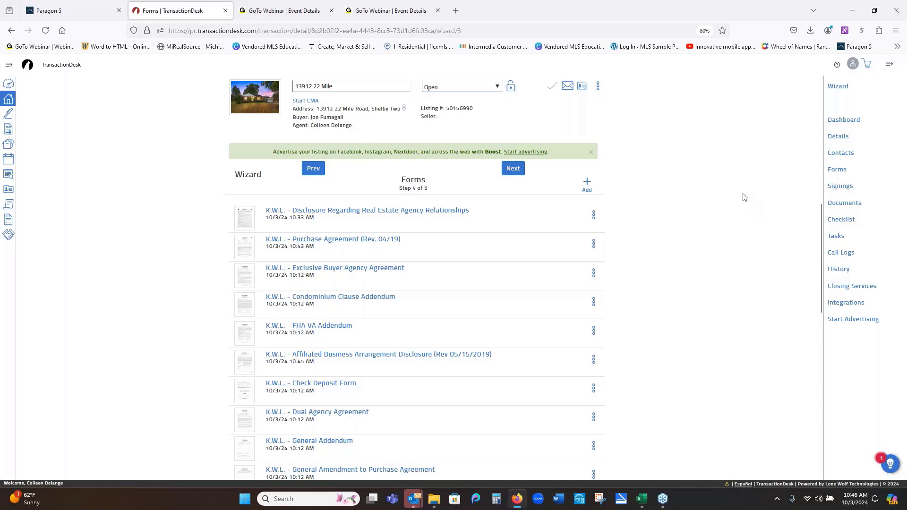
# - Advance to the Documents step, look through Seller's Disclosure.pdf, and close its preview
pyautogui.click(513, 170)
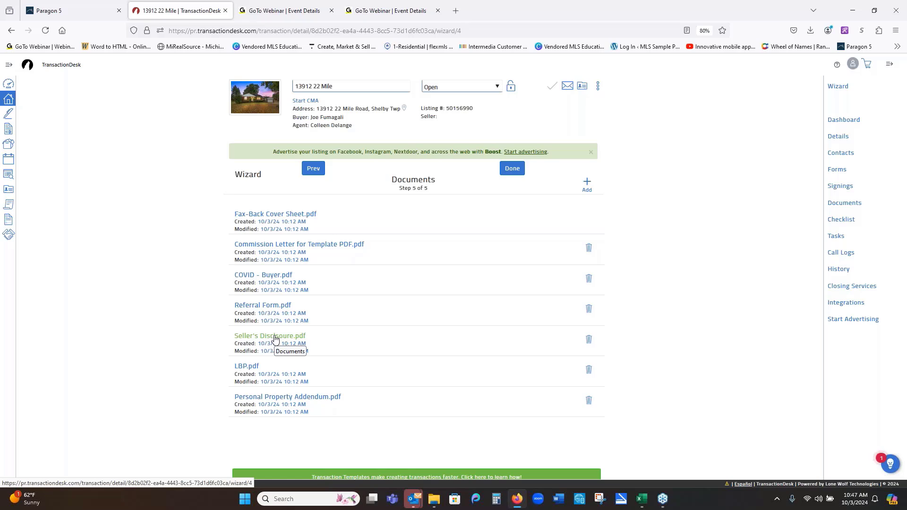
pyautogui.click(275, 336)
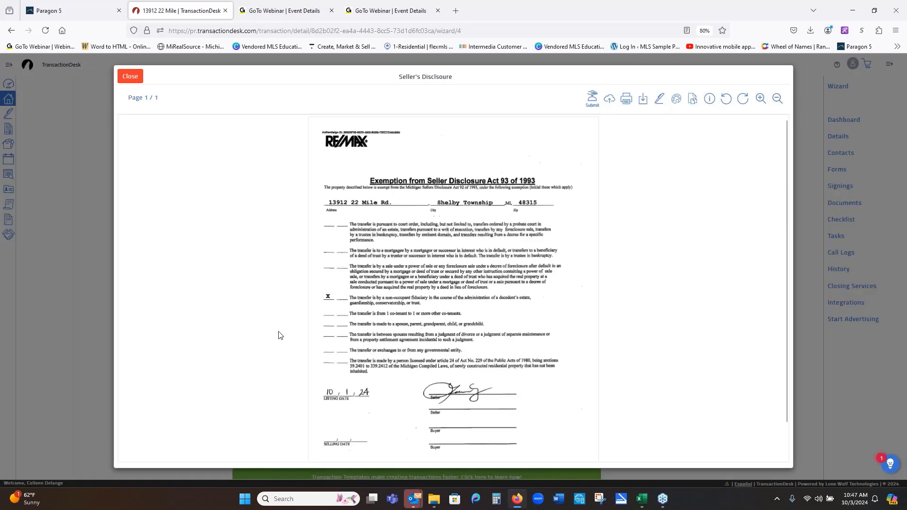
pyautogui.scroll(-1, 491, 321)
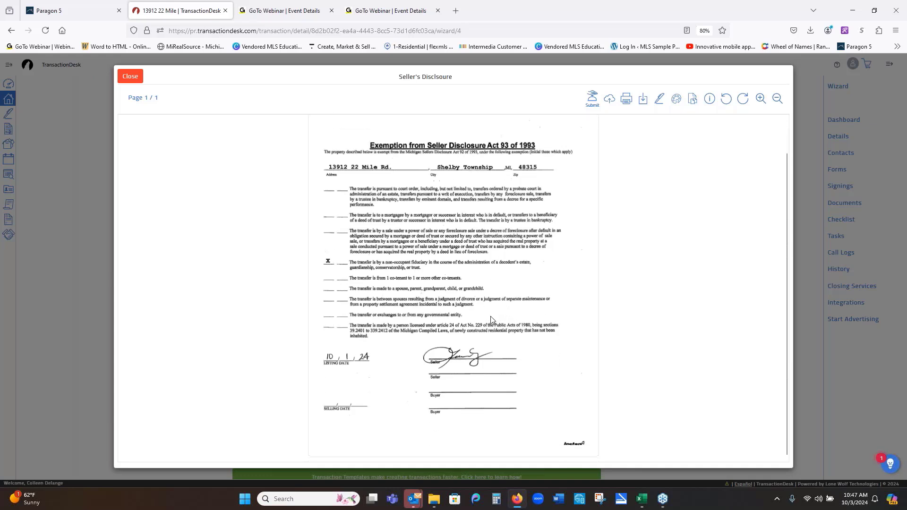
pyautogui.scroll(1, 506, 311)
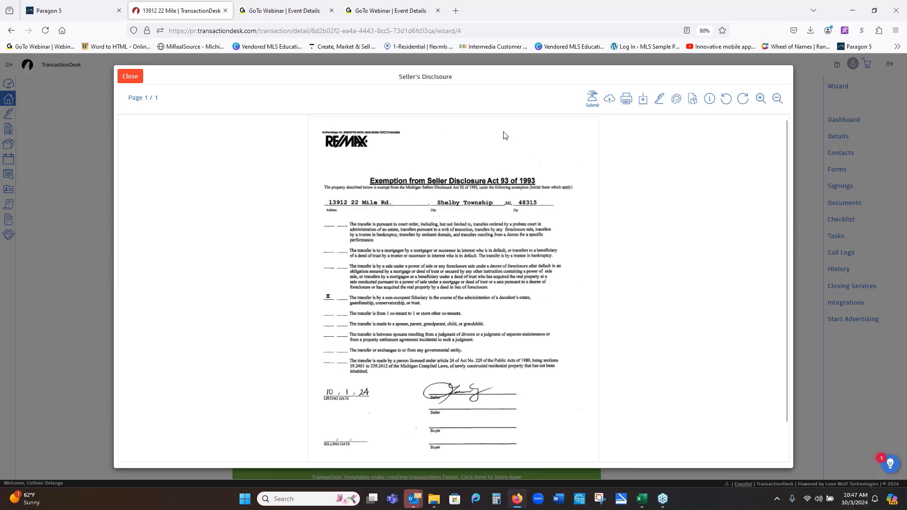
pyautogui.click(129, 78)
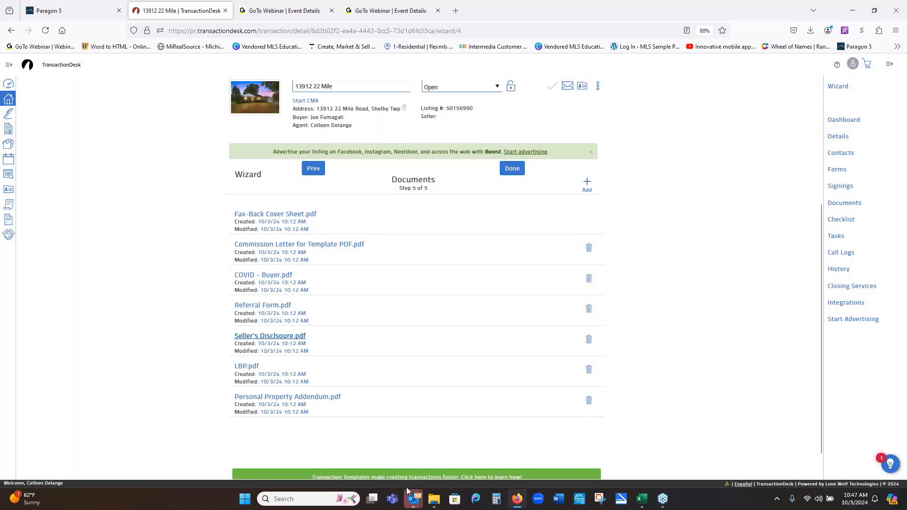
pyautogui.click(244, 367)
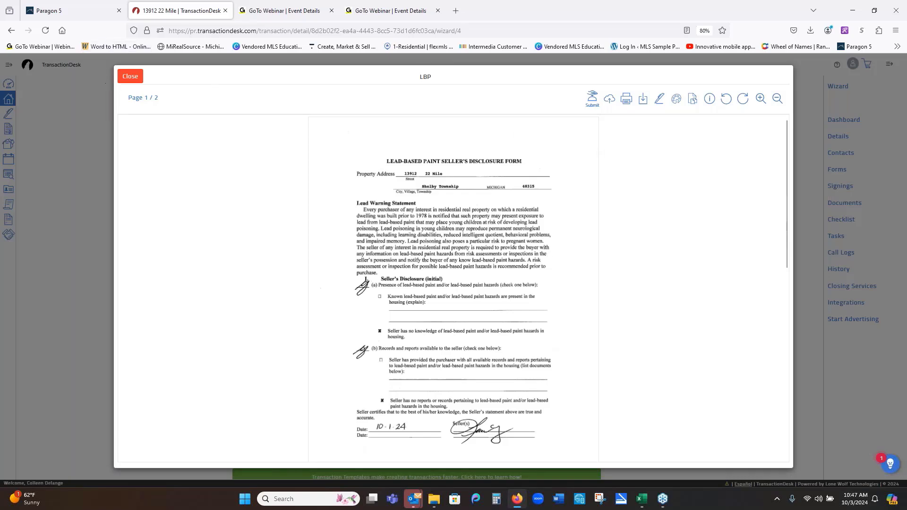
pyautogui.click(128, 77)
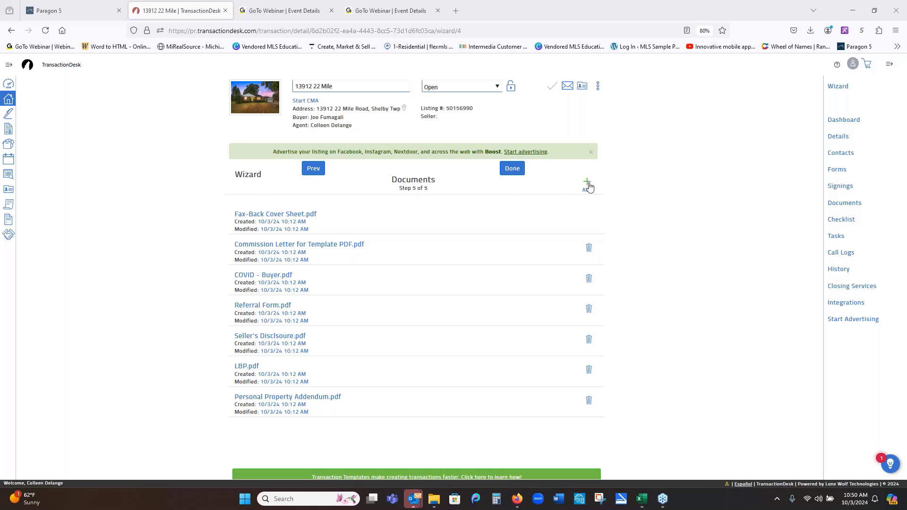
# - Attach SterlingHeights50012(24).pdf from the Firefox downloads list to the transaction documents
pyautogui.click(588, 186)
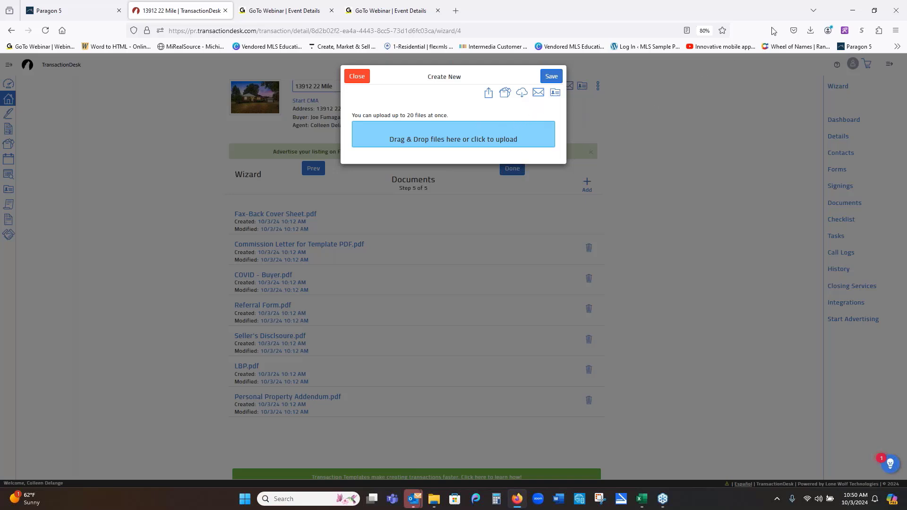
pyautogui.click(810, 30)
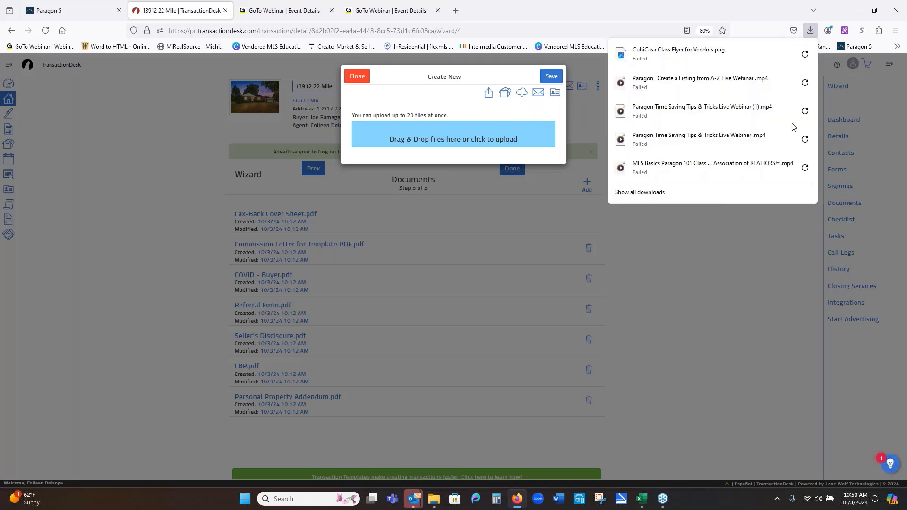
pyautogui.click(656, 194)
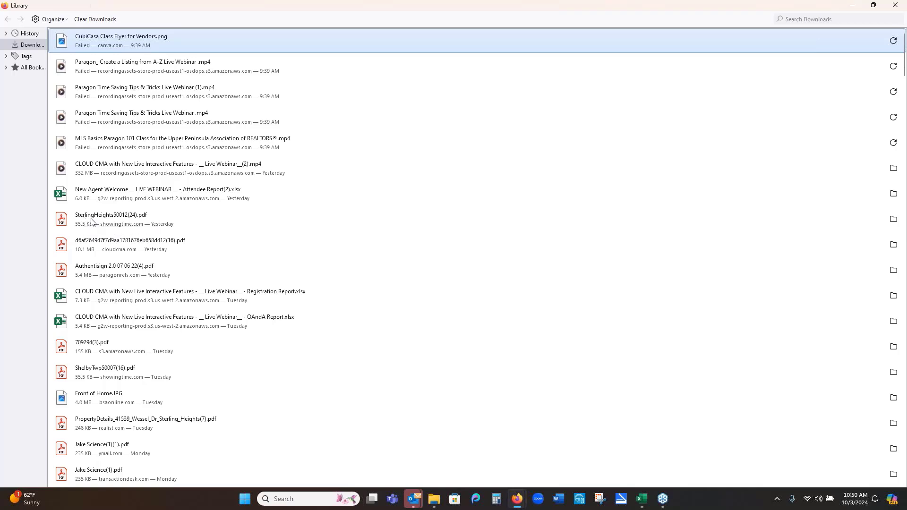
pyautogui.click(874, 6)
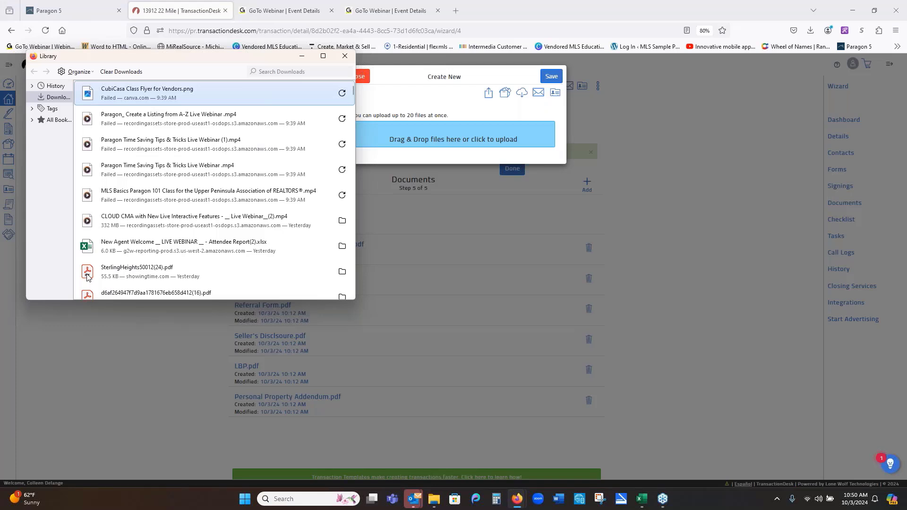
pyautogui.moveTo(87, 278); pyautogui.dragTo(435, 135)
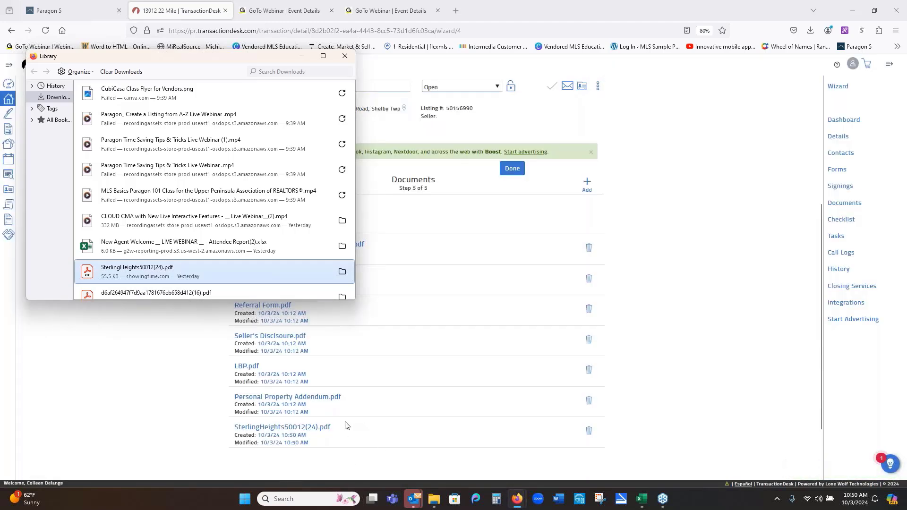
pyautogui.click(590, 188)
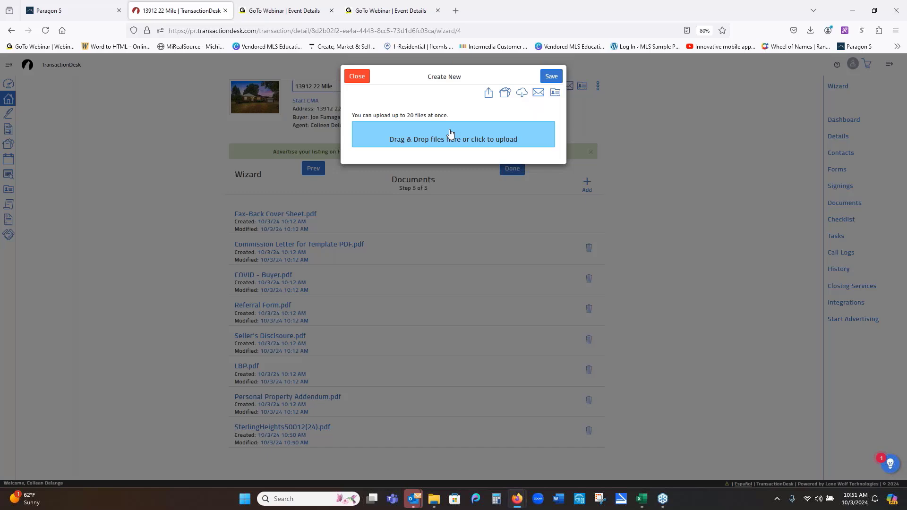
# - Select LBP (2), Scan_20240529 (2), Scan_20240529 (3) and LBP exe and upload them
pyautogui.click(450, 133)
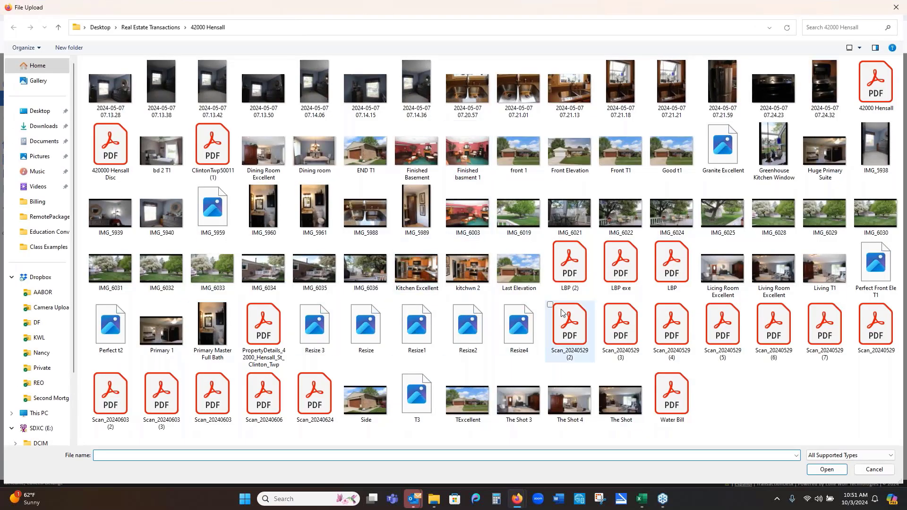
pyautogui.click(577, 268)
pyautogui.keyDown('ctrl'); pyautogui.click(569, 326); pyautogui.keyUp('ctrl')
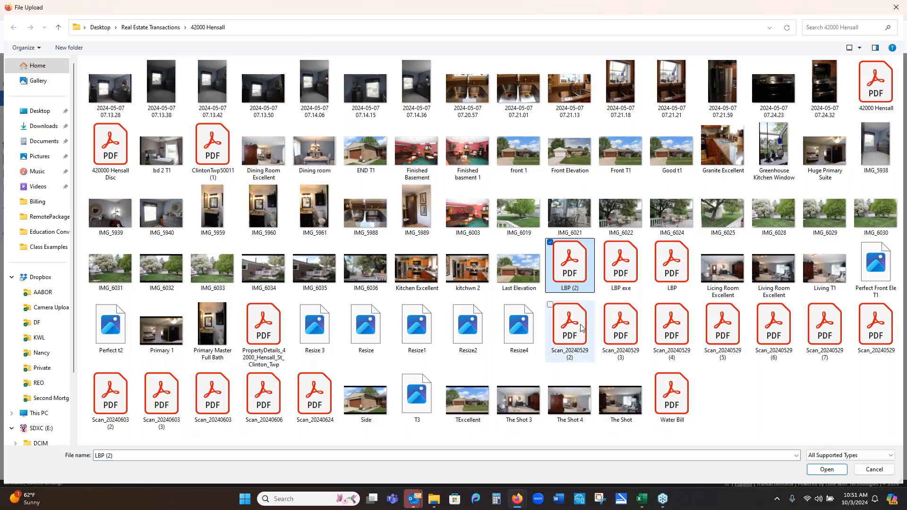
pyautogui.keyDown('ctrl'); pyautogui.click(620, 326); pyautogui.keyUp('ctrl')
pyautogui.keyDown('ctrl'); pyautogui.click(614, 278); pyautogui.keyUp('ctrl')
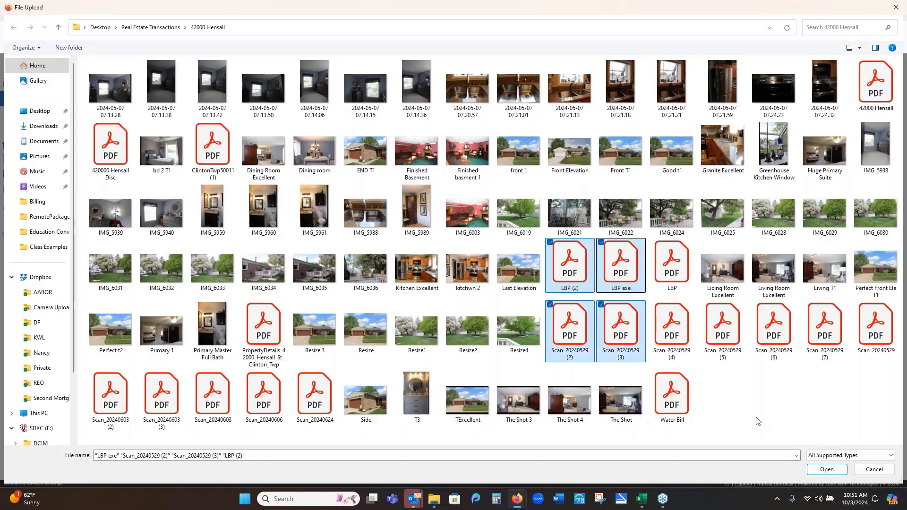
pyautogui.click(826, 469)
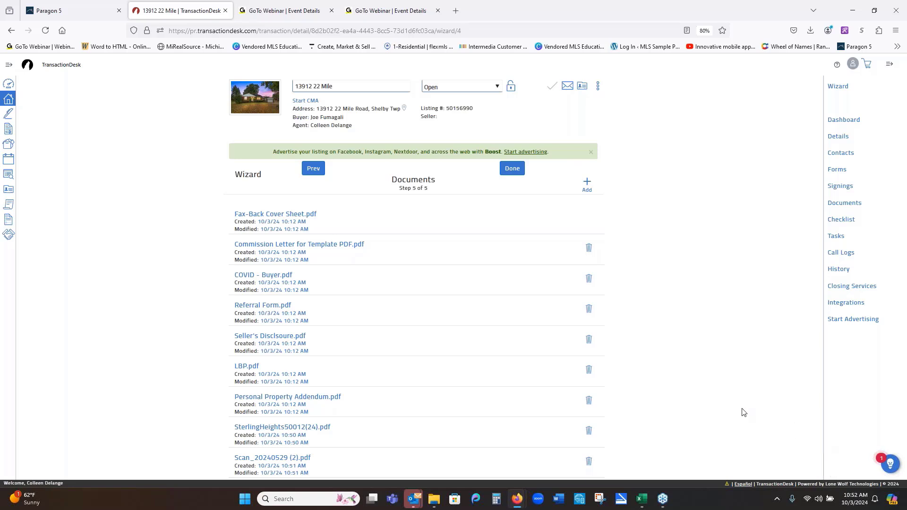
pyautogui.click(519, 169)
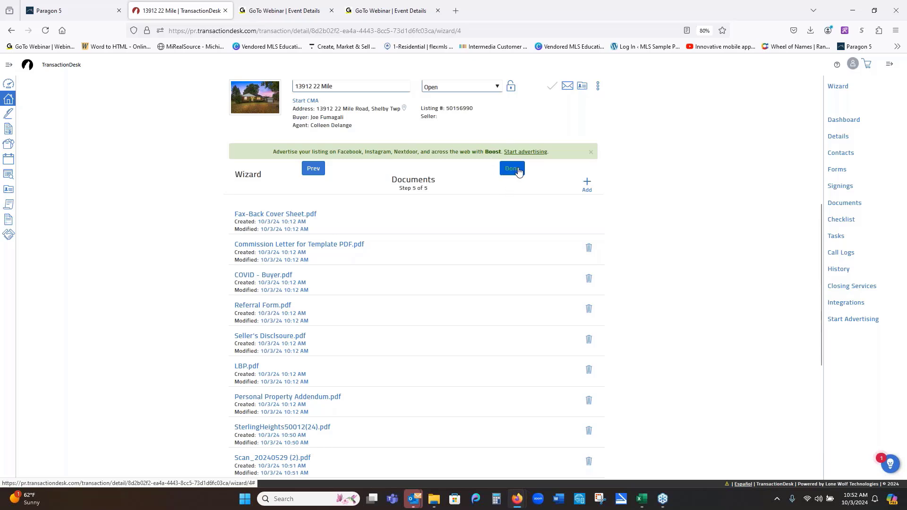
pyautogui.click(518, 169)
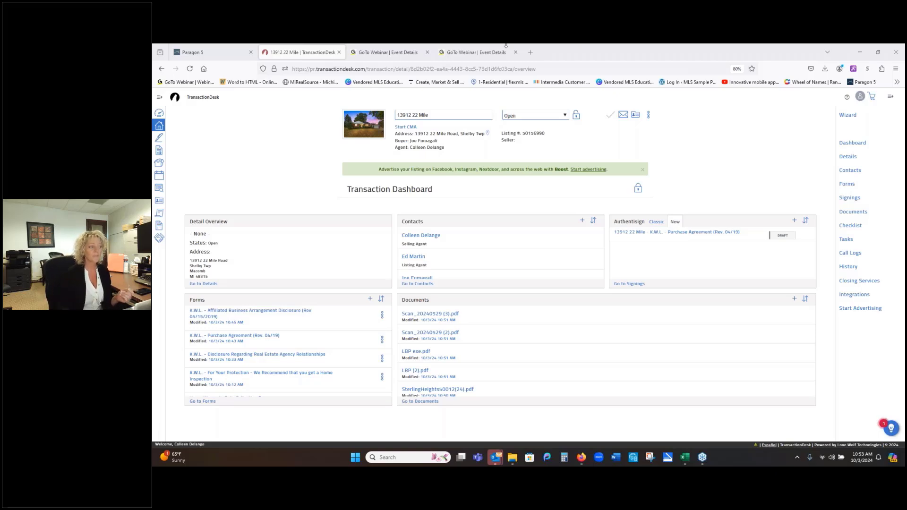
pyautogui.click(189, 55)
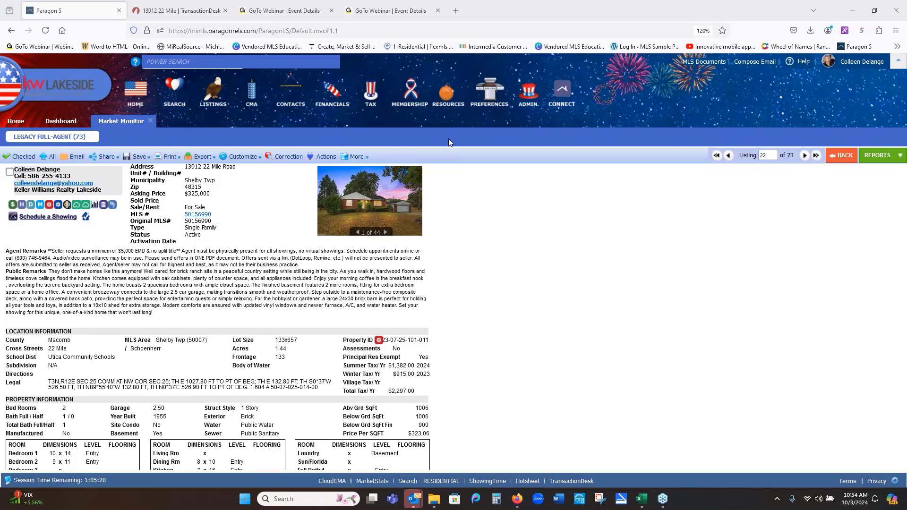
pyautogui.click(447, 98)
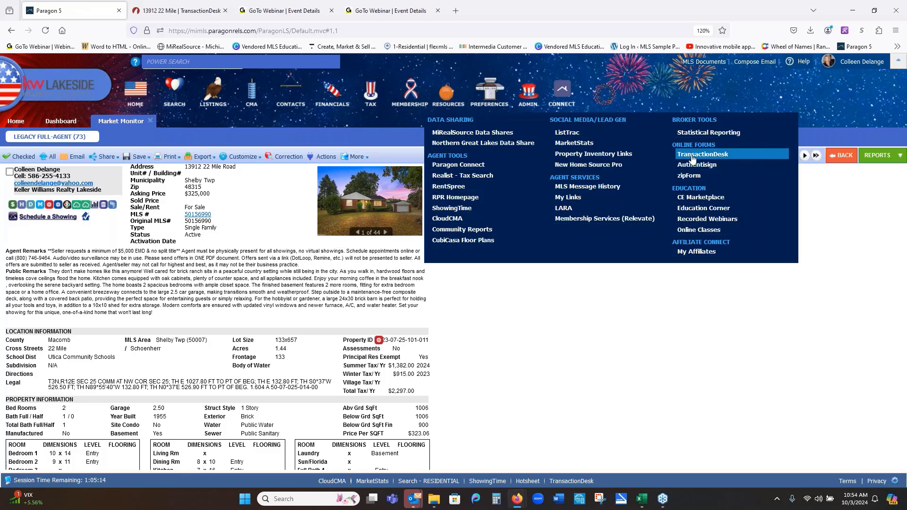
pyautogui.click(226, 11)
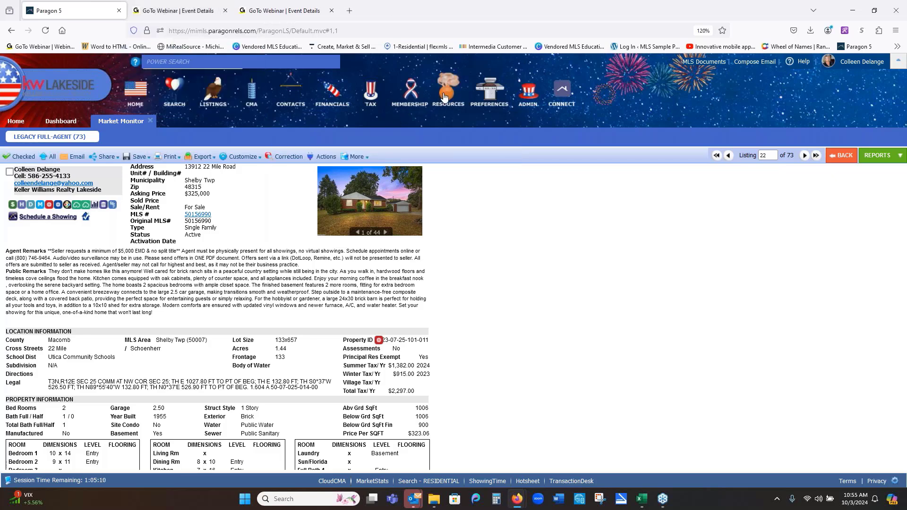
pyautogui.moveTo(444, 97)
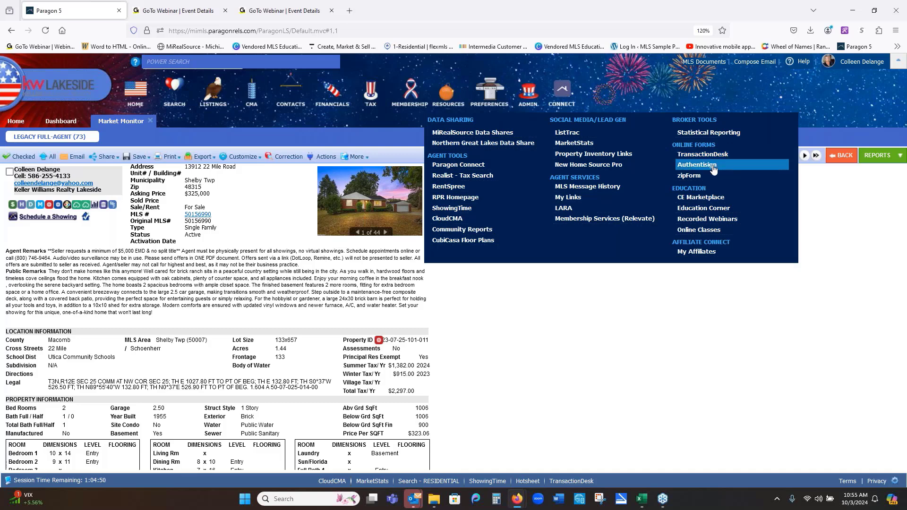
pyautogui.click(711, 154)
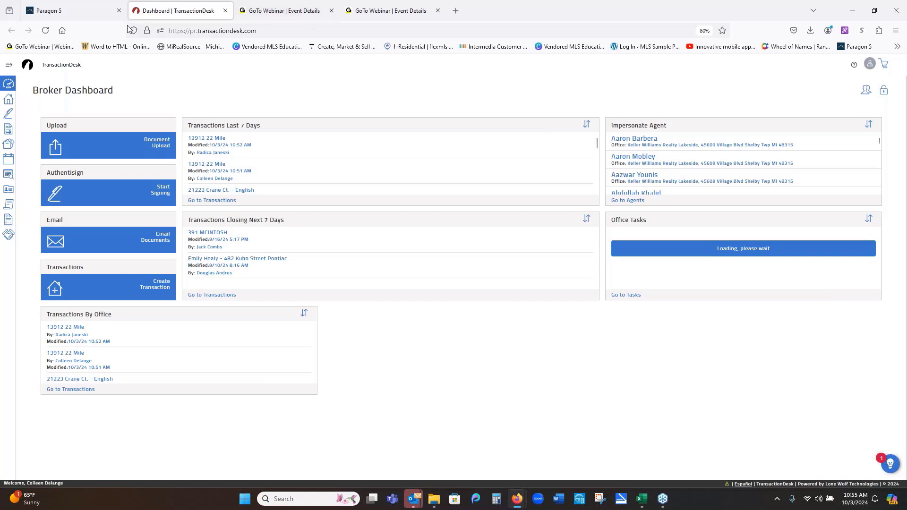
# - Open the Transactions page listing all 36 transactions
pyautogui.click(10, 99)
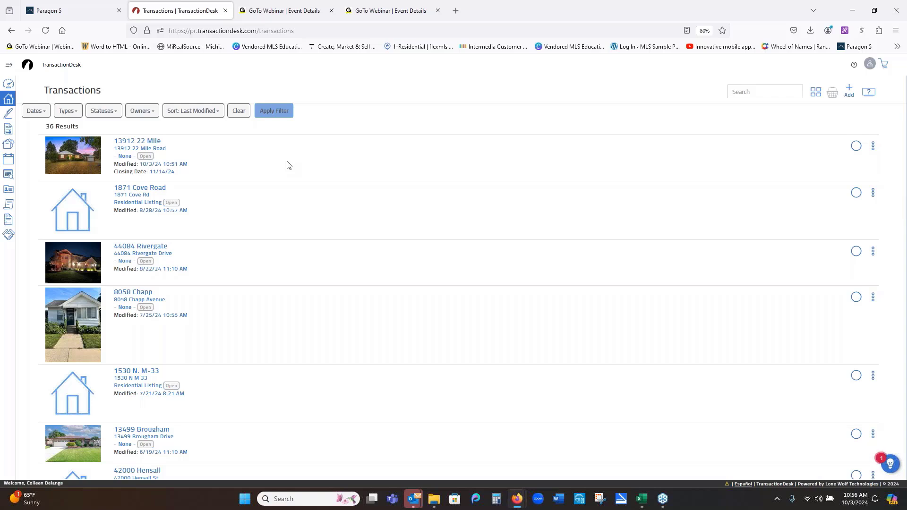
pyautogui.click(848, 90)
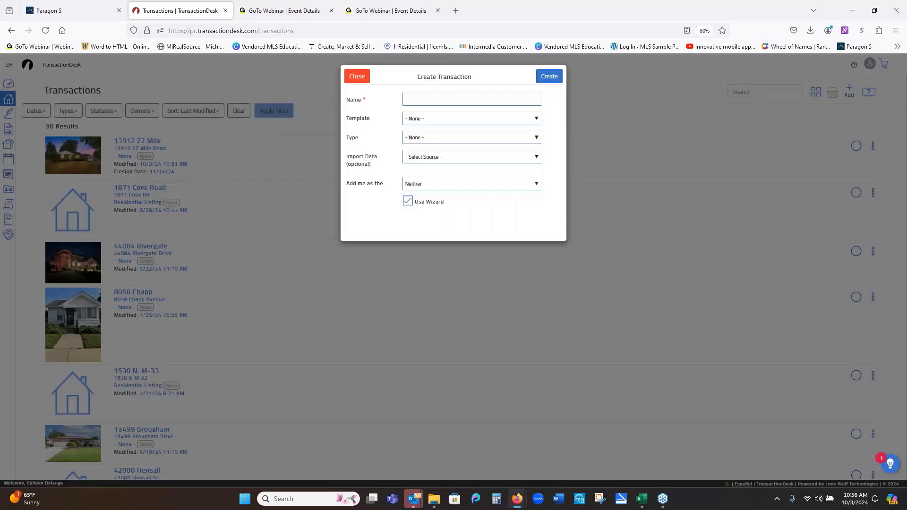
pyautogui.click(416, 99)
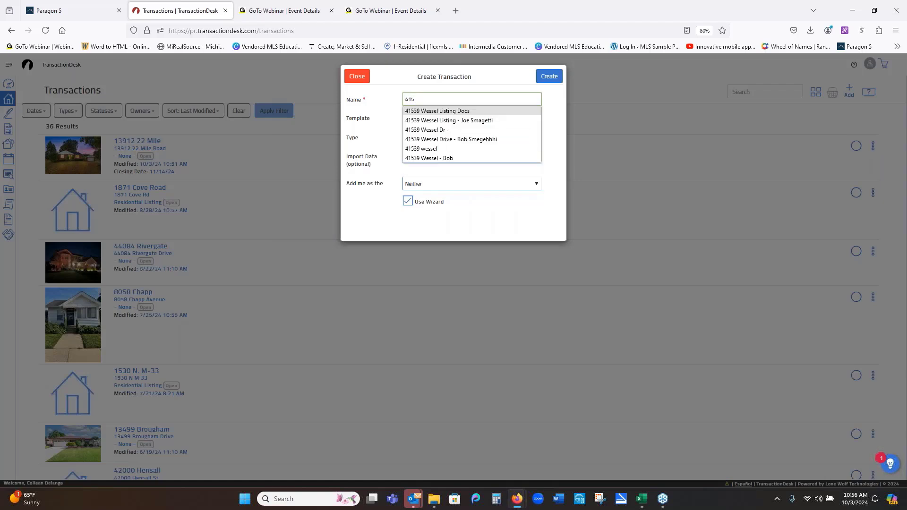
pyautogui.write('- ')
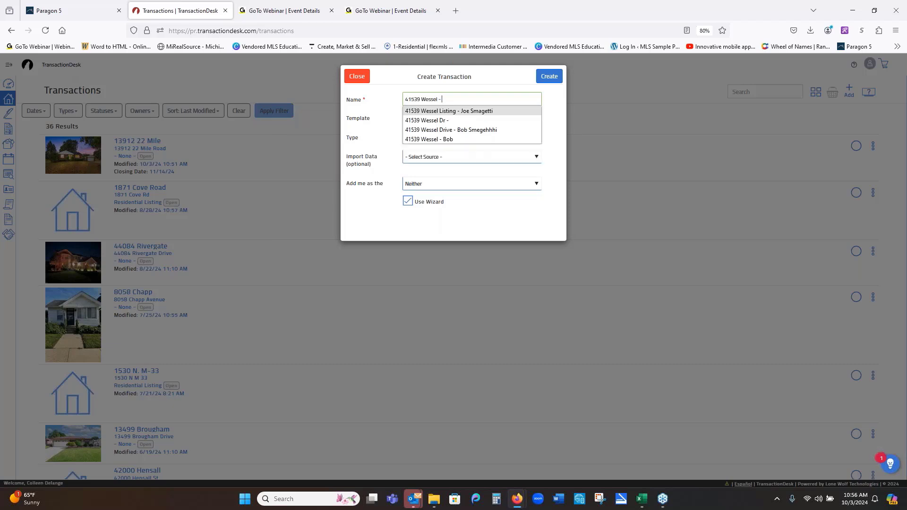
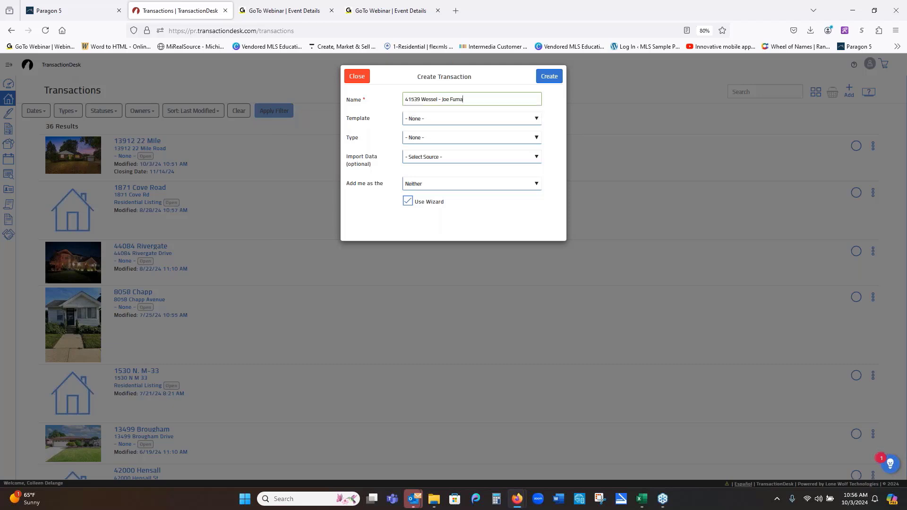
# - Choose the .KWL - Listing Package template and Realist (MiRealSource) as the import source
pyautogui.click(456, 121)
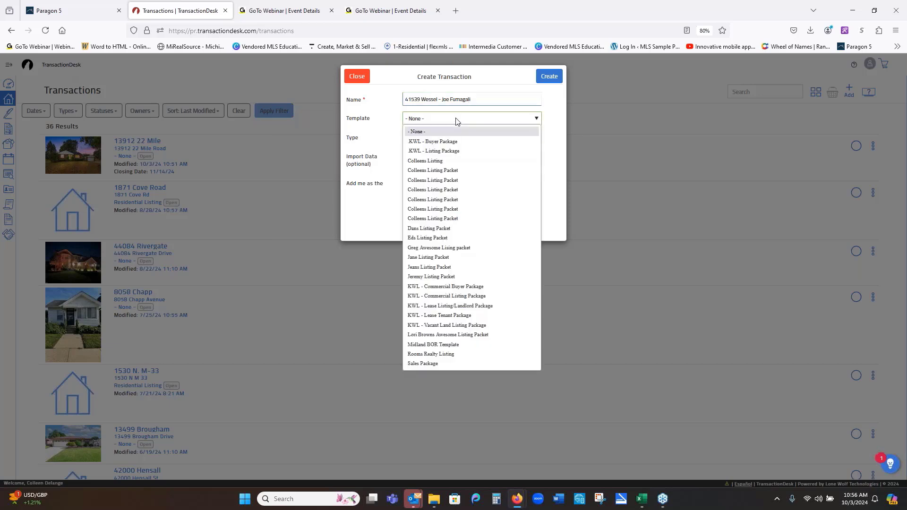
pyautogui.click(455, 152)
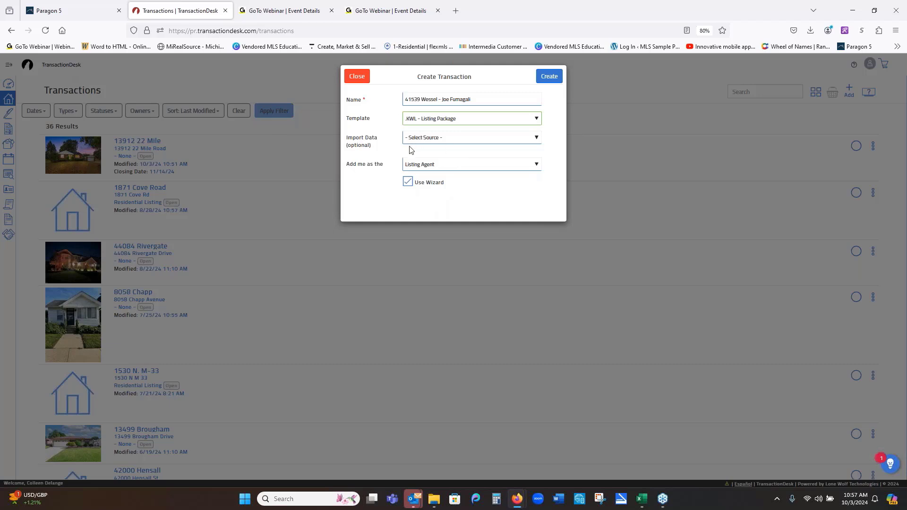
pyautogui.click(429, 139)
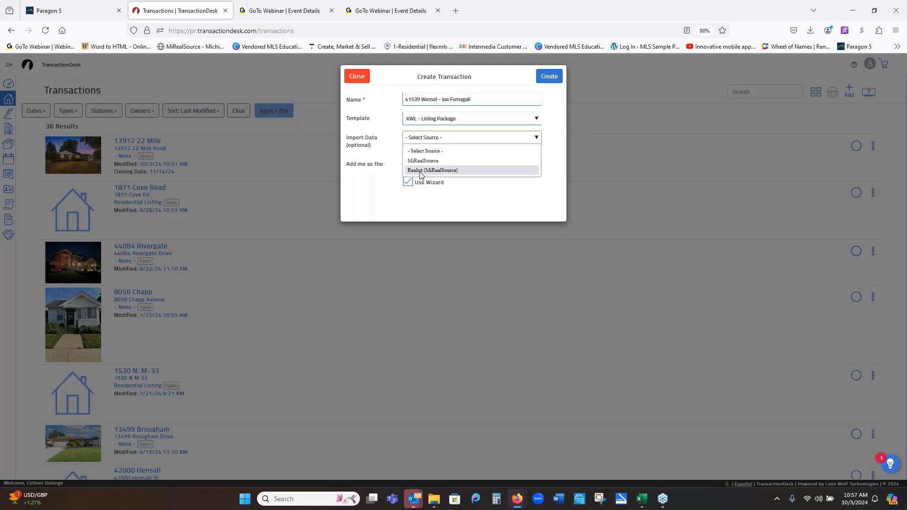
pyautogui.click(421, 171)
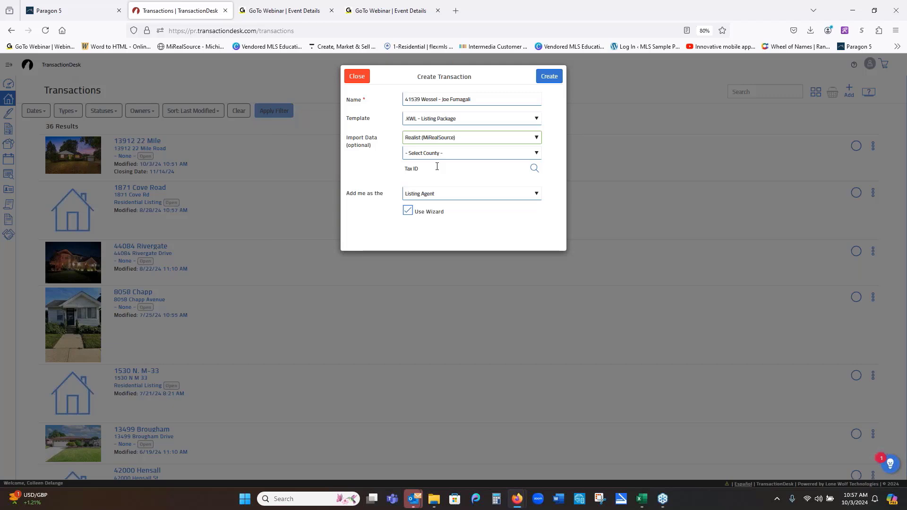
# - Open the tax record search and set the county to Macomb
pyautogui.click(534, 169)
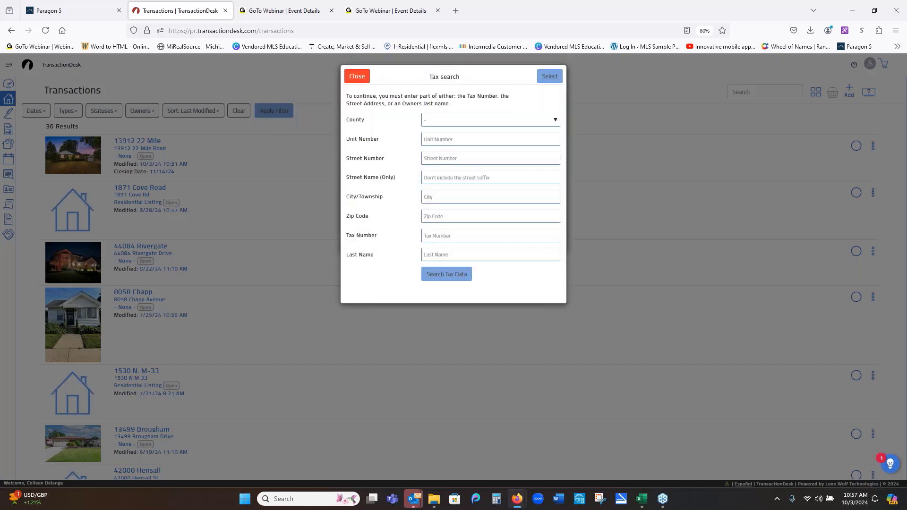
pyautogui.click(470, 123)
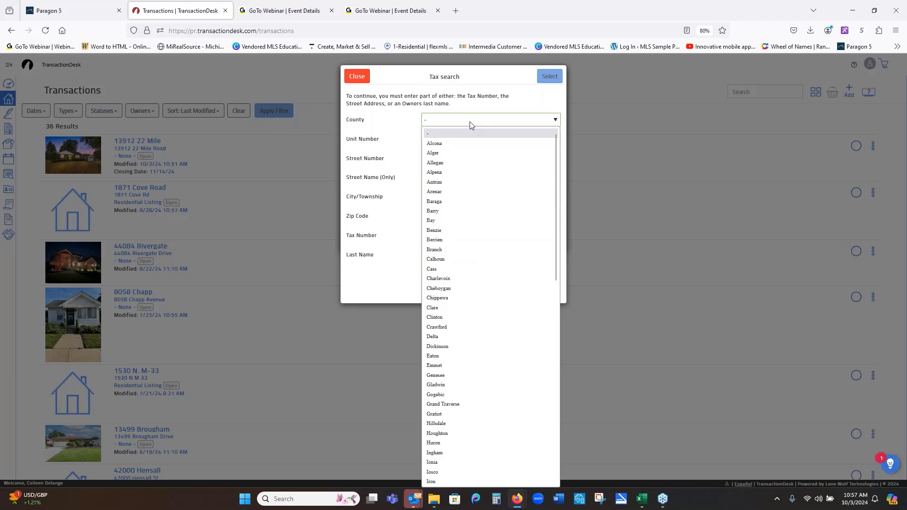
pyautogui.scroll(-5, 472, 135)
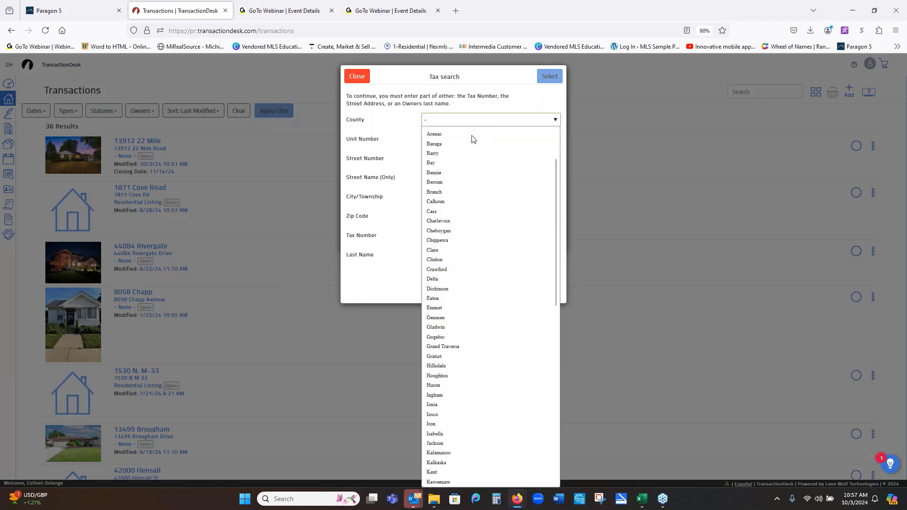
pyautogui.scroll(-2, 471, 137)
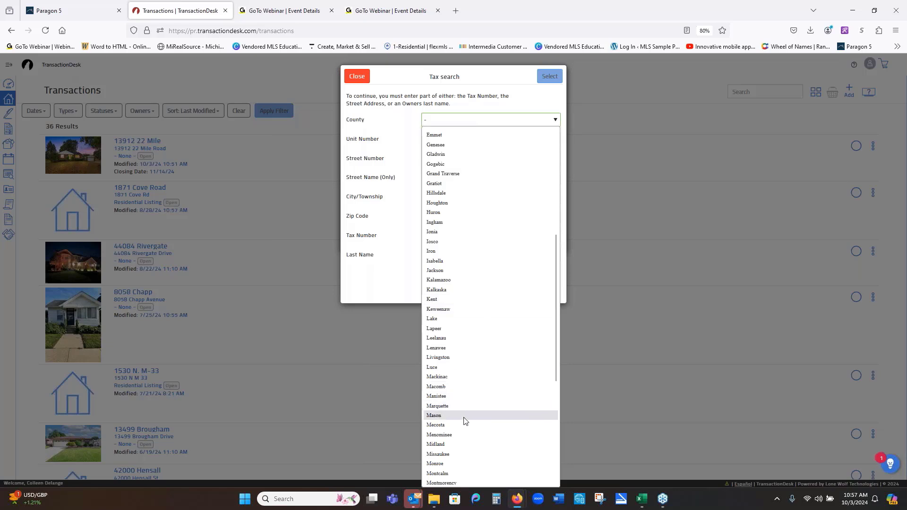
pyautogui.click(454, 386)
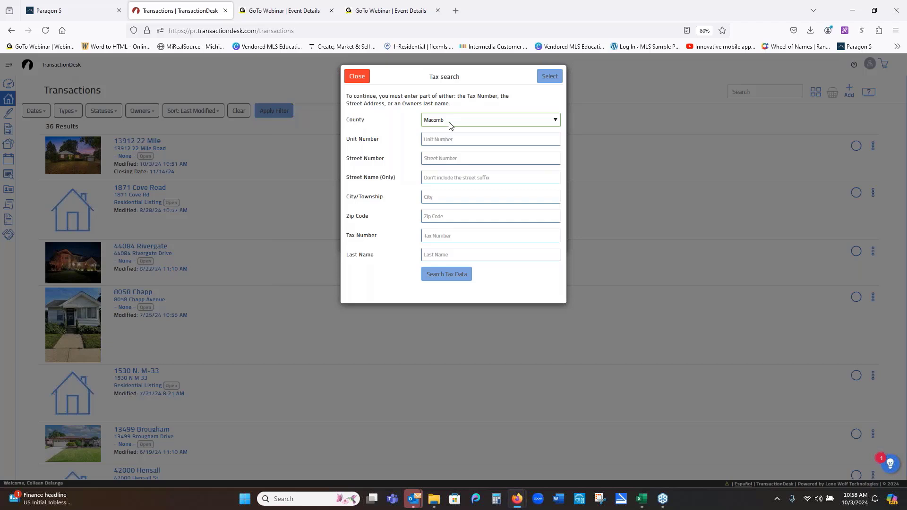
pyautogui.click(440, 159)
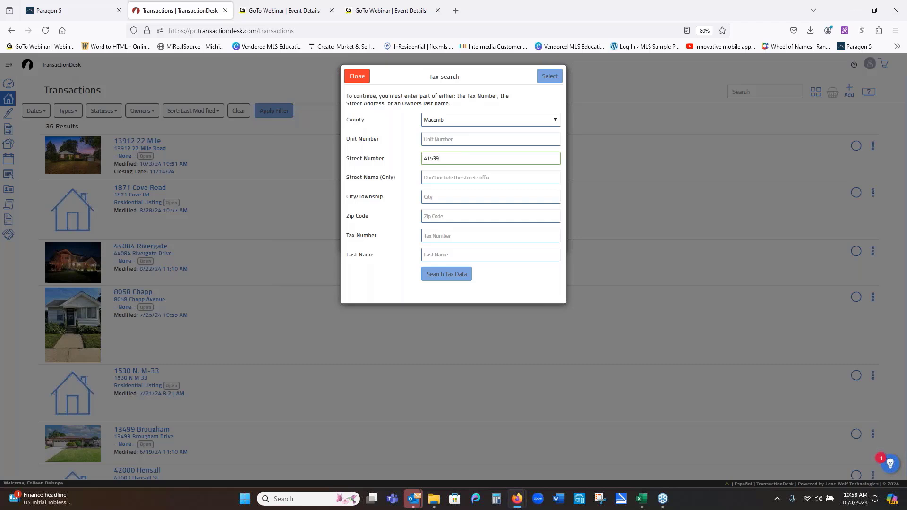
pyautogui.press('Tab')
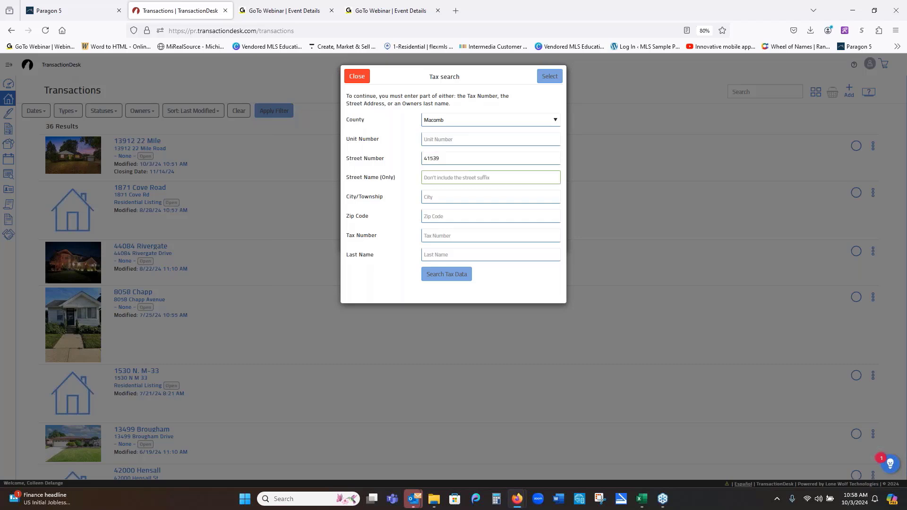
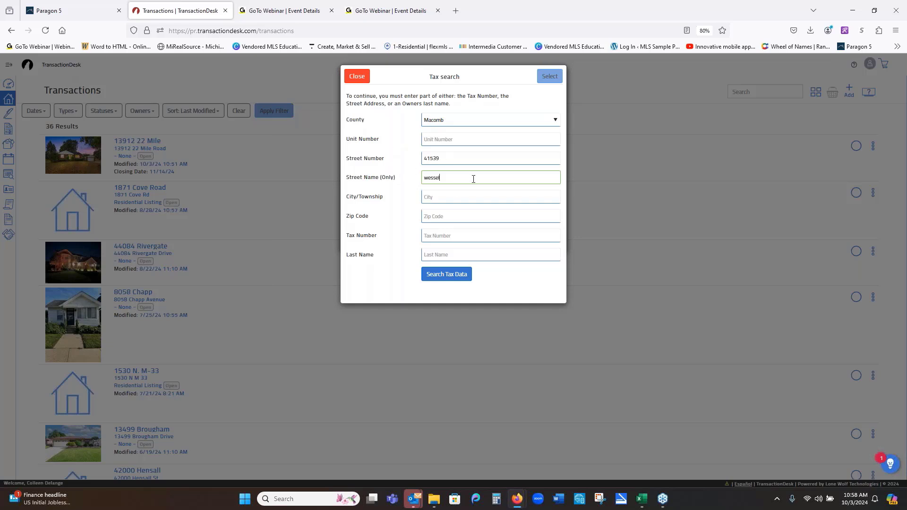
pyautogui.click(445, 276)
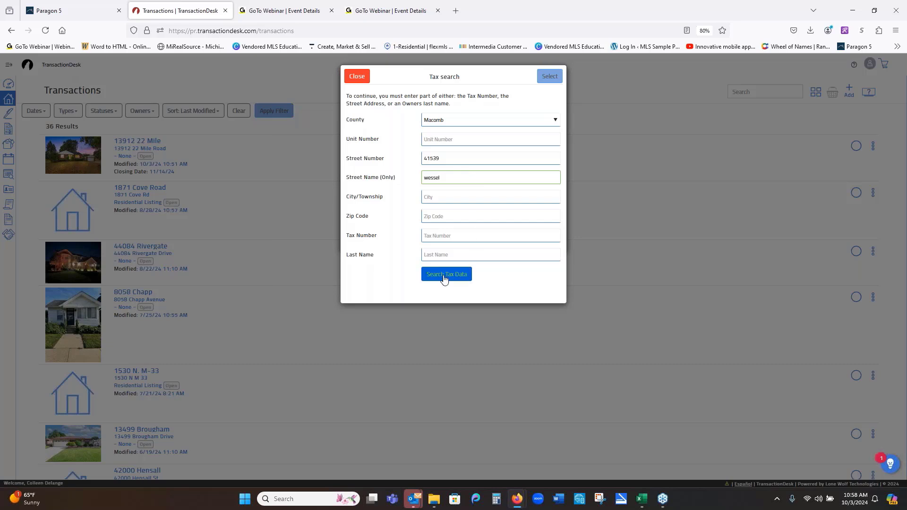
pyautogui.click(444, 278)
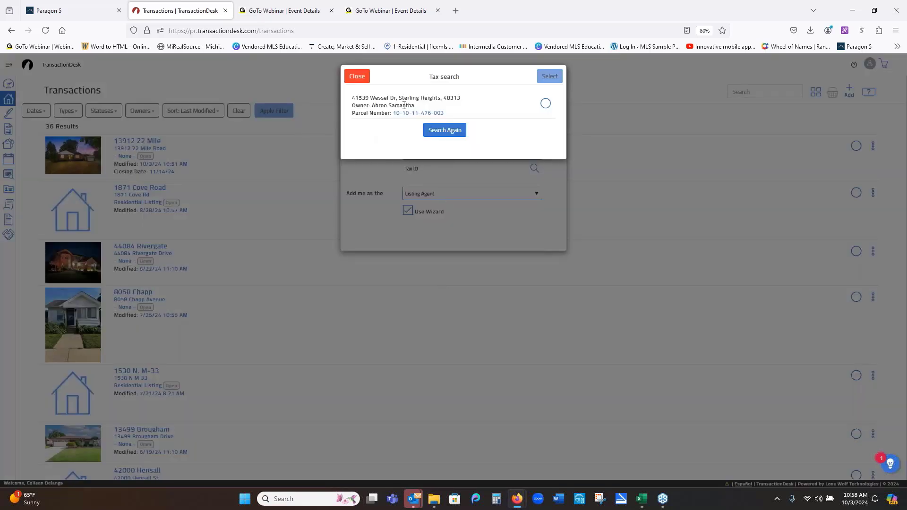
pyautogui.click(545, 103)
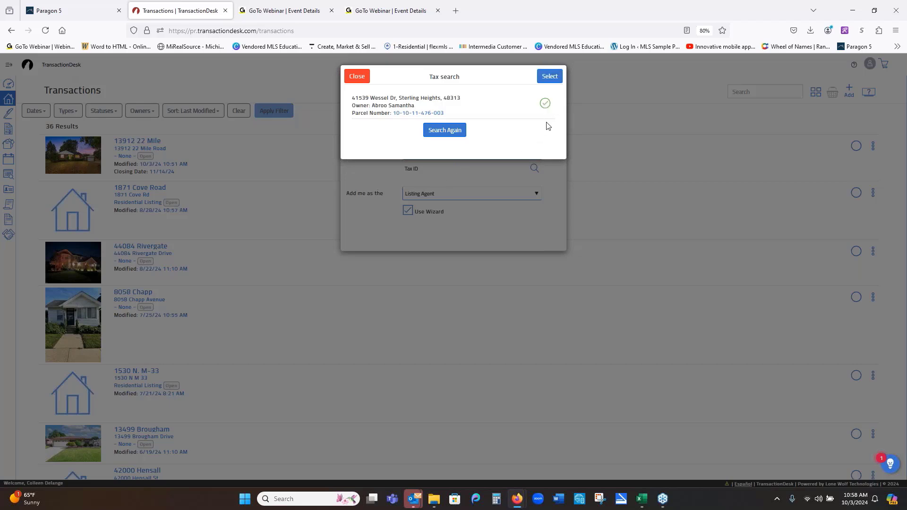
pyautogui.click(551, 78)
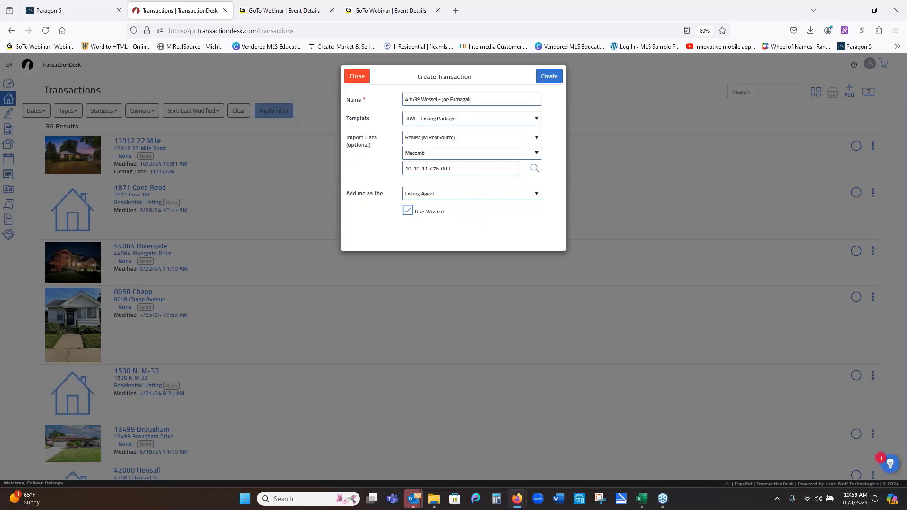
pyautogui.click(556, 80)
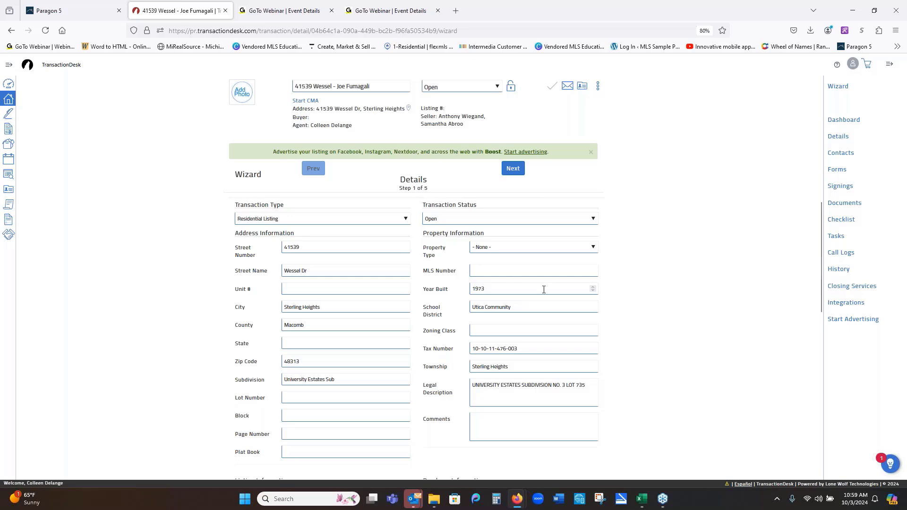
pyautogui.click(513, 169)
pyautogui.click(513, 169)
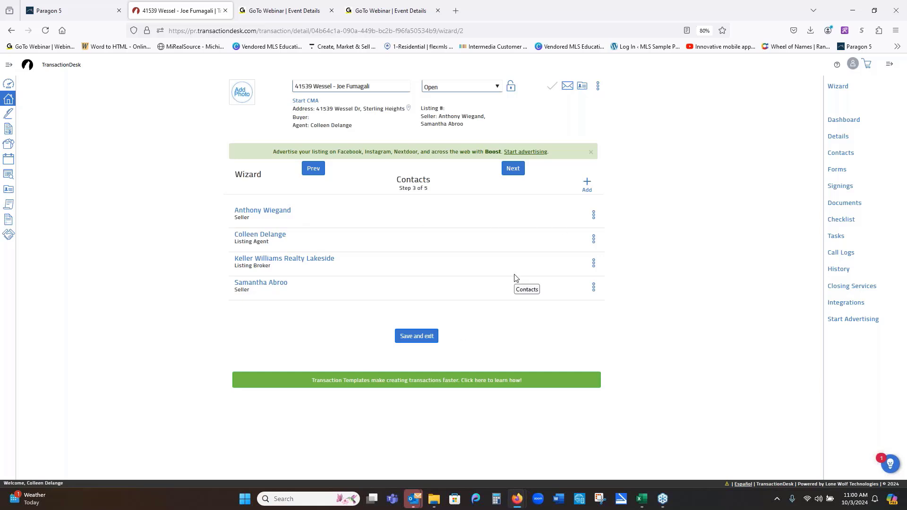
# - On the Forms step, drag the Agency Relationships disclosure to the top and open the Data Sheet - Residential/Condo form
pyautogui.click(513, 170)
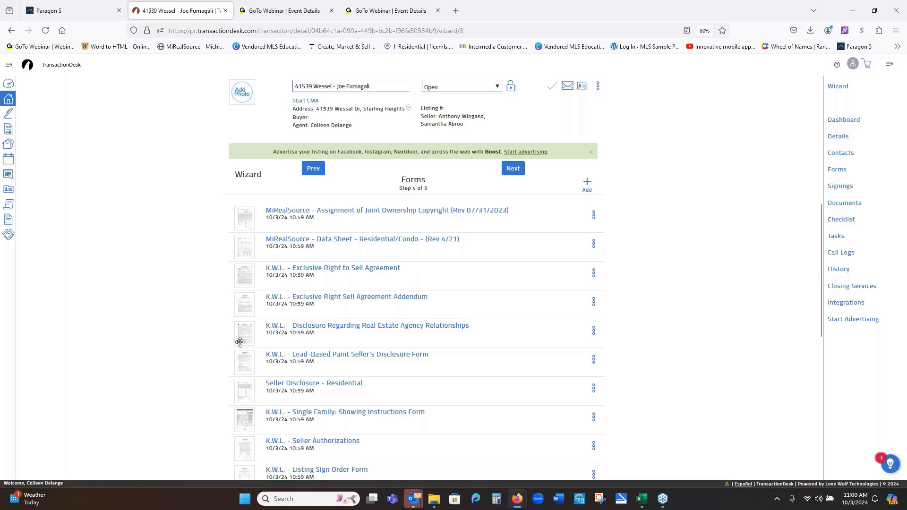
pyautogui.moveTo(244, 320); pyautogui.dragTo(241, 213)
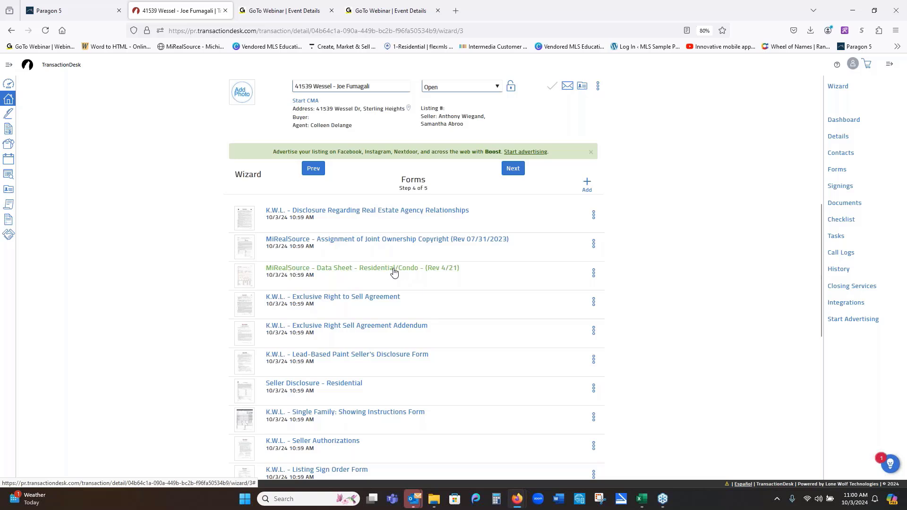
pyautogui.click(330, 273)
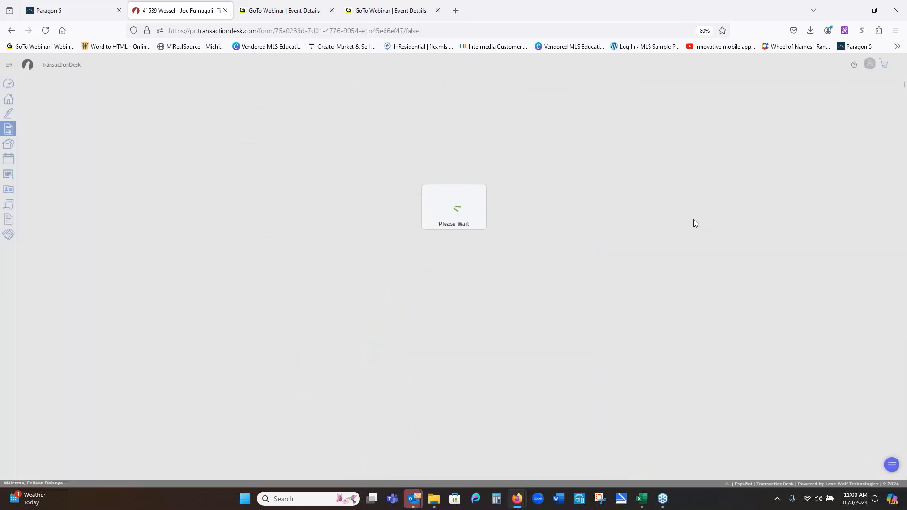
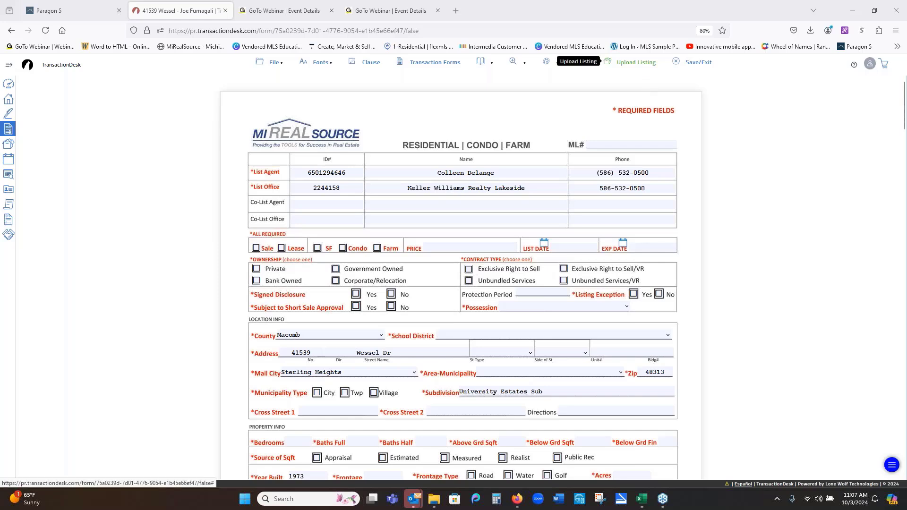
pyautogui.click(599, 61)
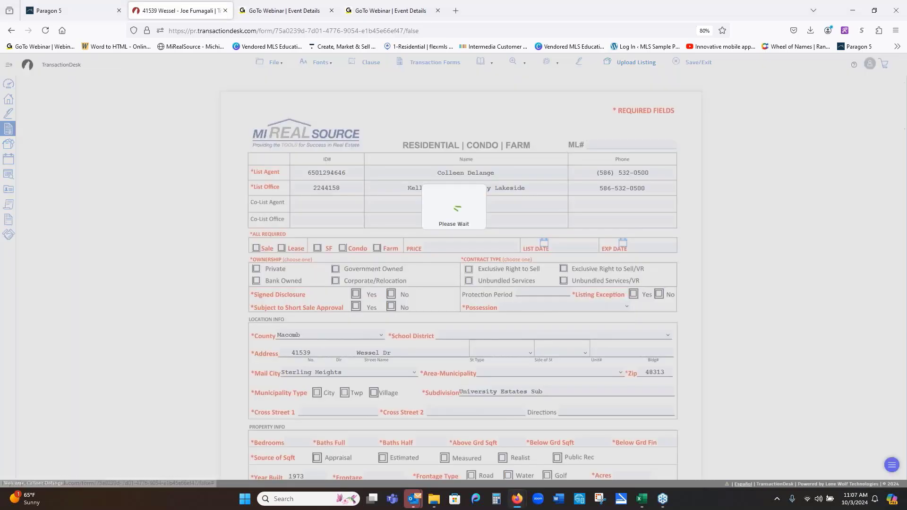
pyautogui.click(86, 13)
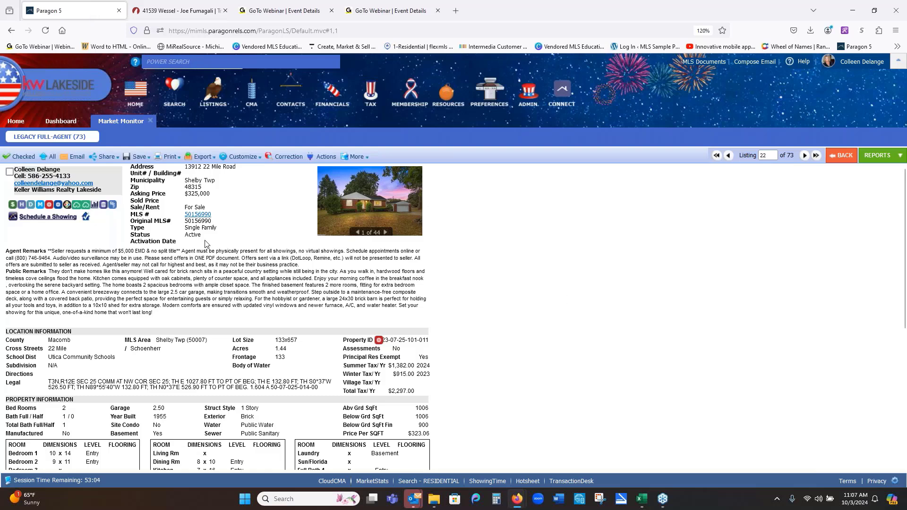
pyautogui.click(218, 103)
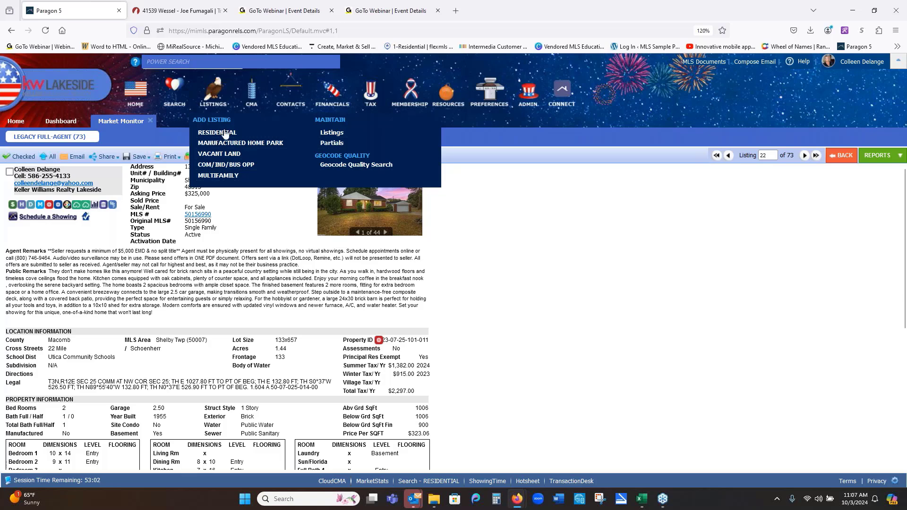
pyautogui.click(327, 147)
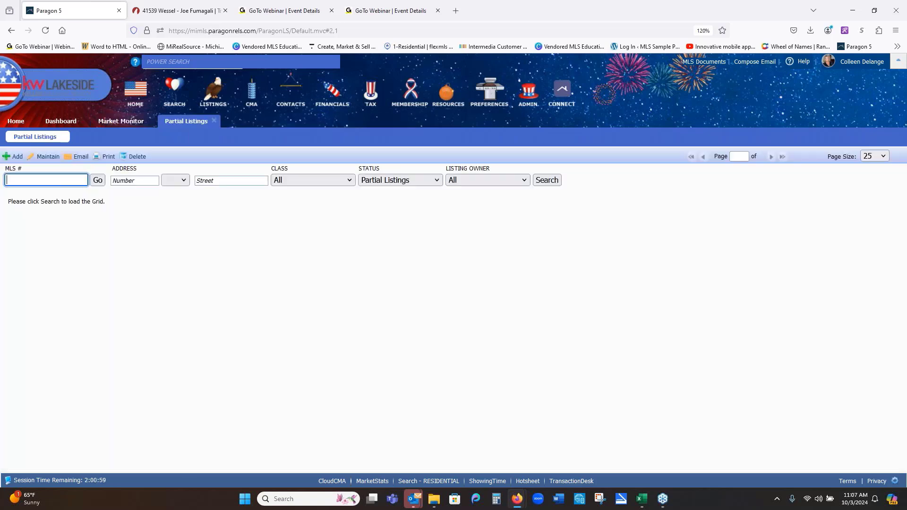
pyautogui.click(525, 183)
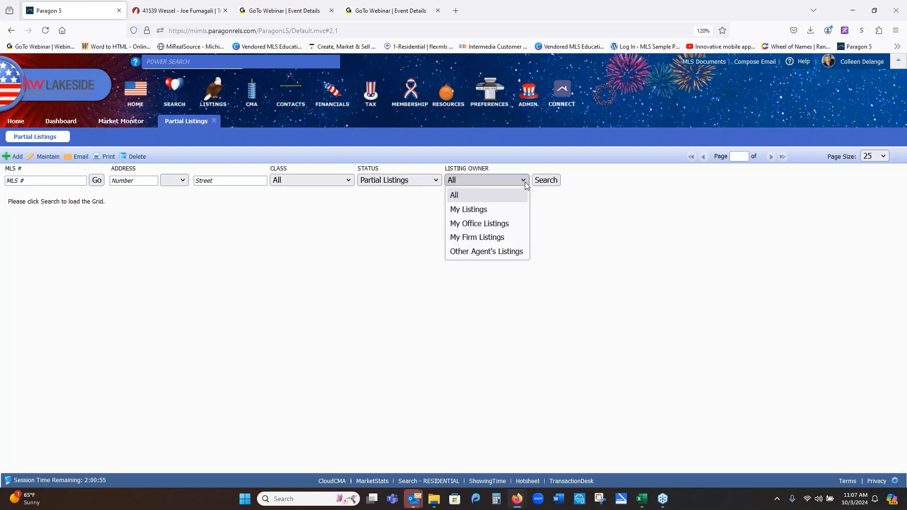
pyautogui.click(517, 222)
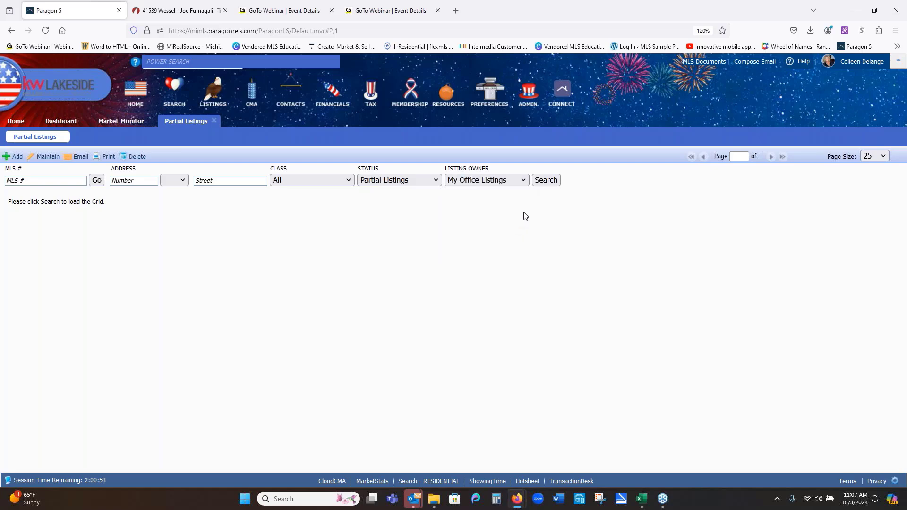
pyautogui.click(545, 181)
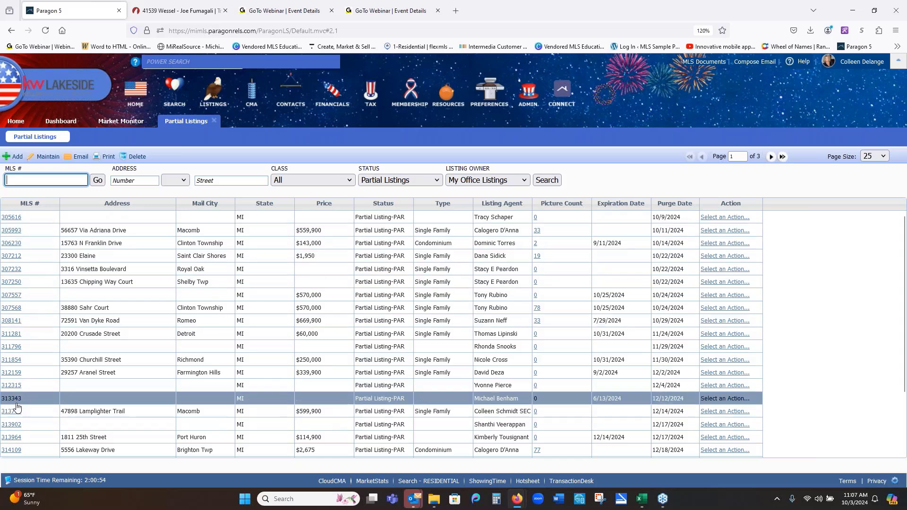
pyautogui.scroll(-3, 17, 406)
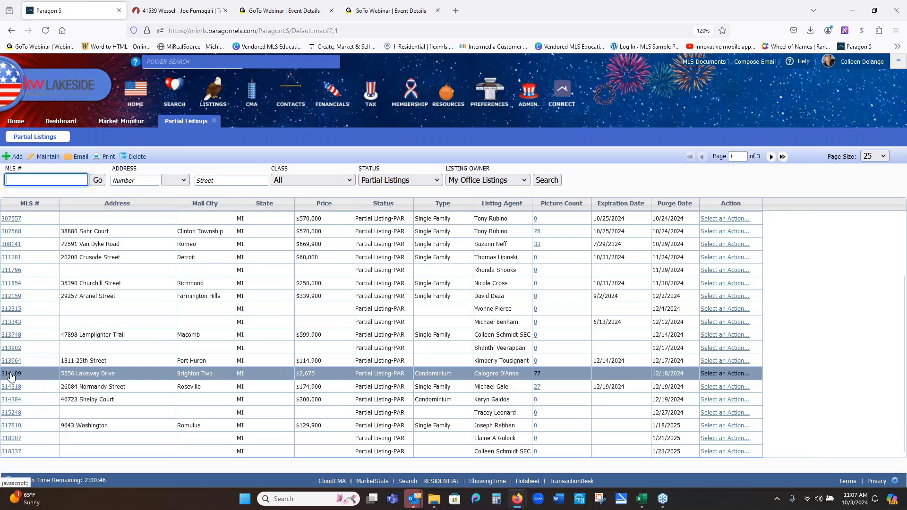
pyautogui.click(11, 375)
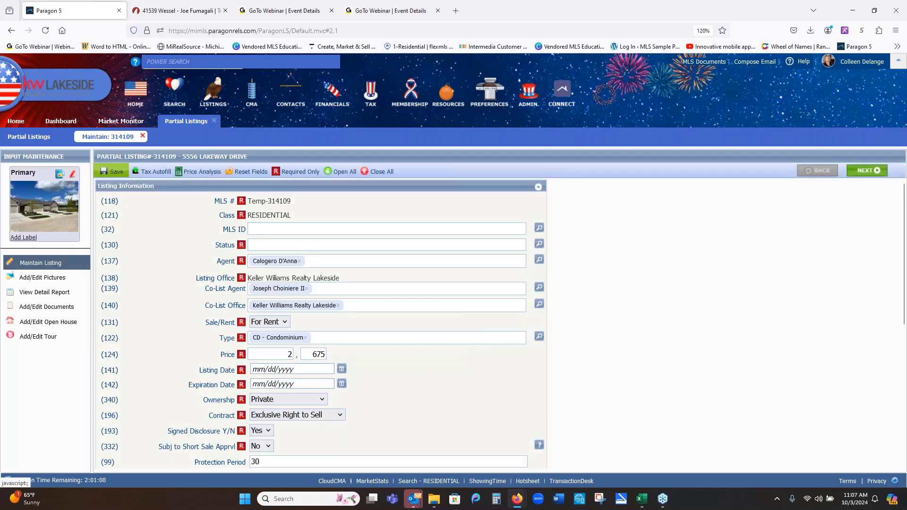
pyautogui.click(122, 173)
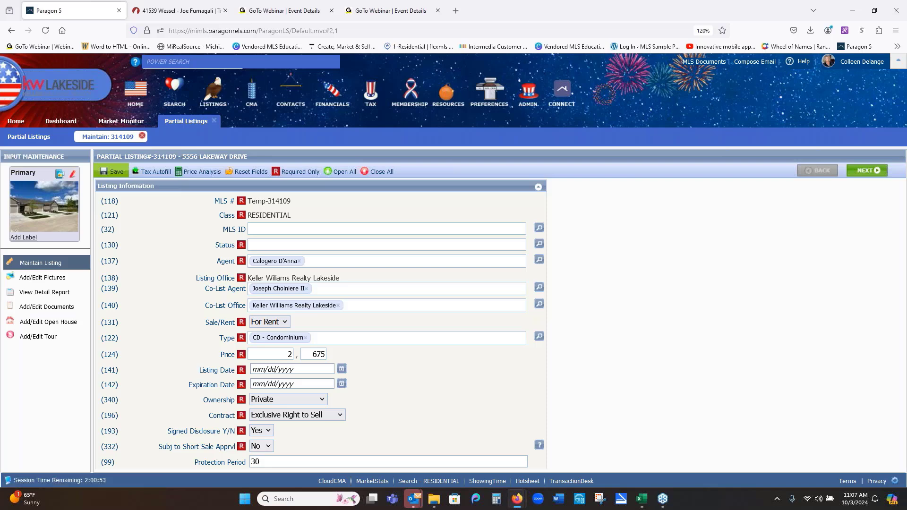
pyautogui.click(143, 137)
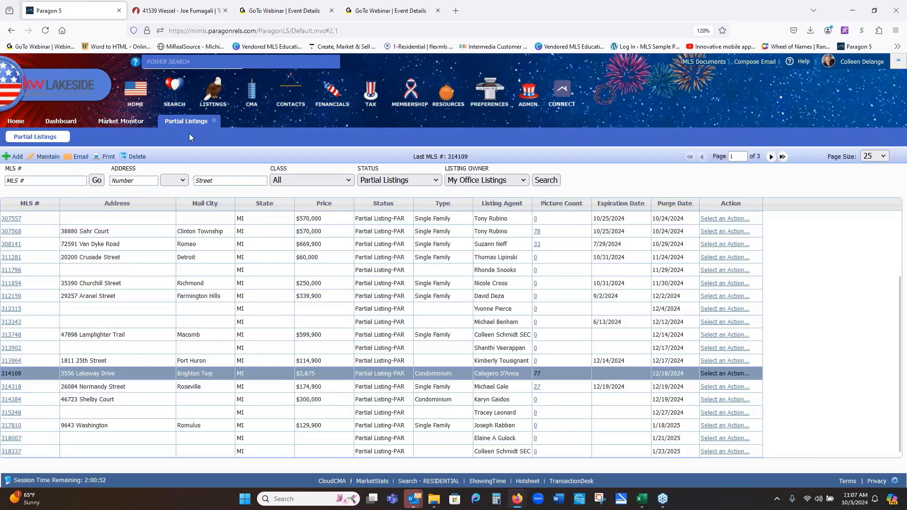
pyautogui.click(216, 121)
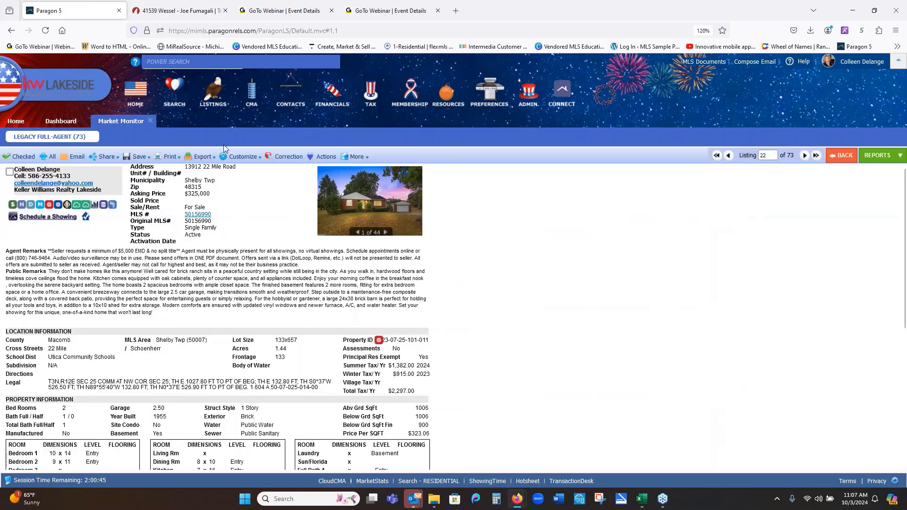
# - Dismiss the Upload Results and use File > Save/Exit on the Wessel data sheet
pyautogui.click(196, 13)
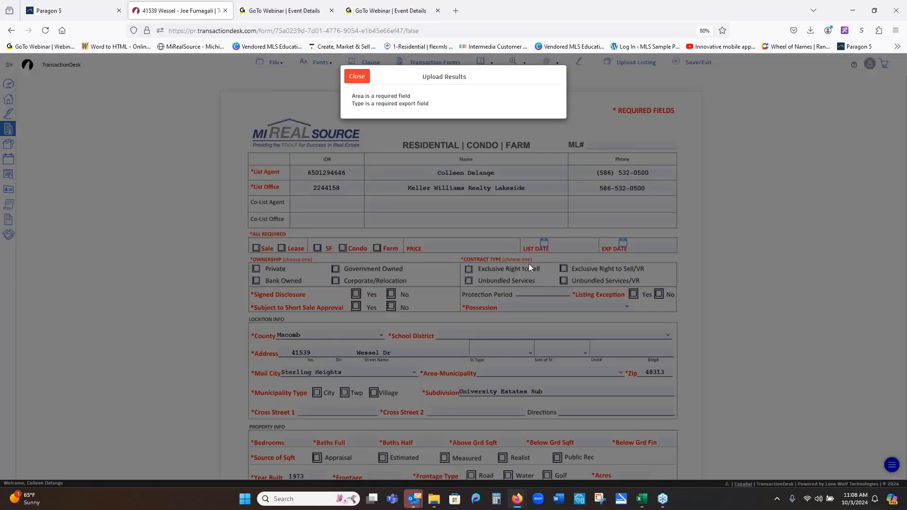
pyautogui.click(358, 76)
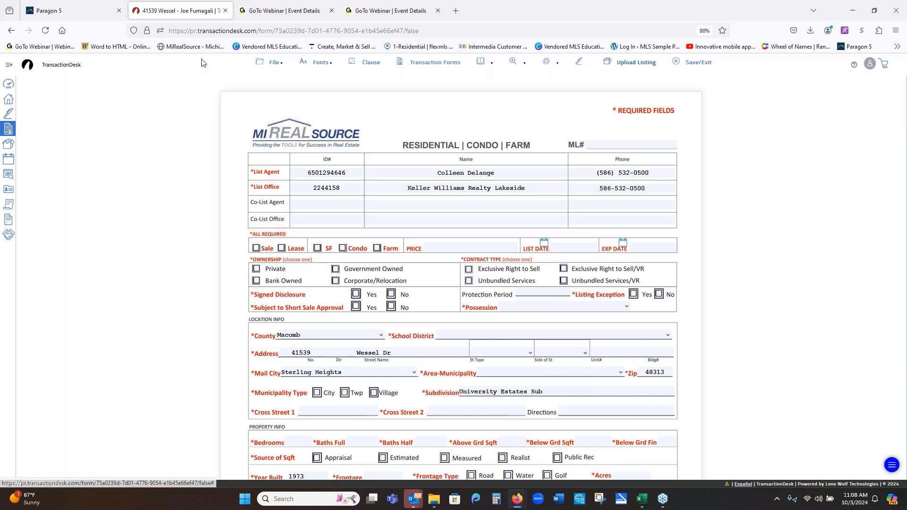
pyautogui.click(273, 63)
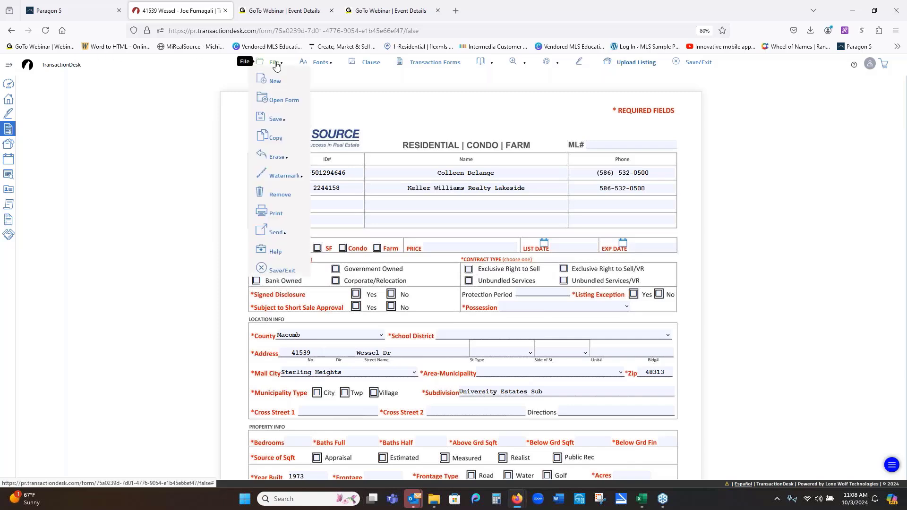
pyautogui.click(282, 271)
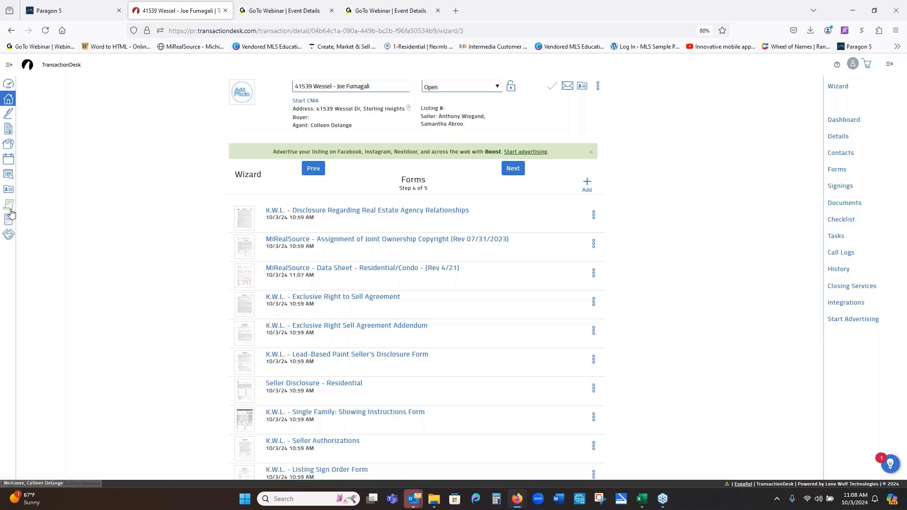
pyautogui.click(9, 101)
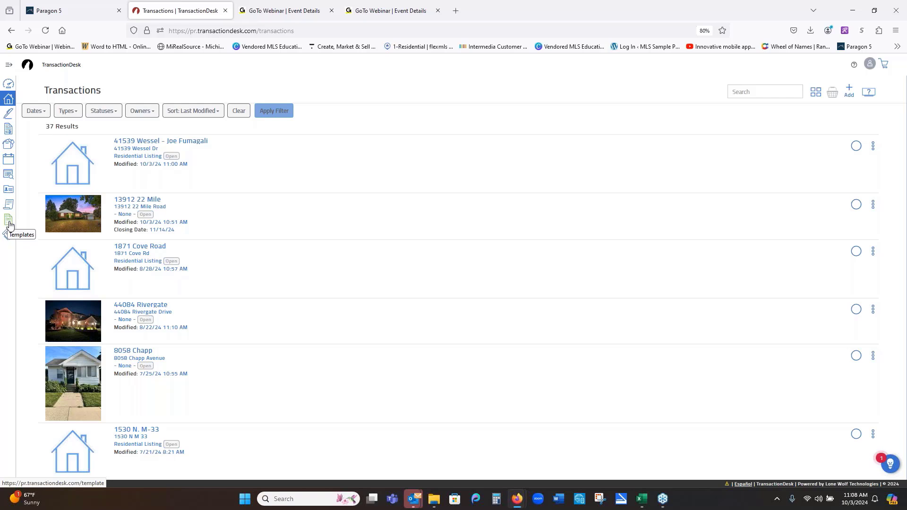
# - Open Templates > Transaction Templates and scroll through the available packets
pyautogui.click(7, 223)
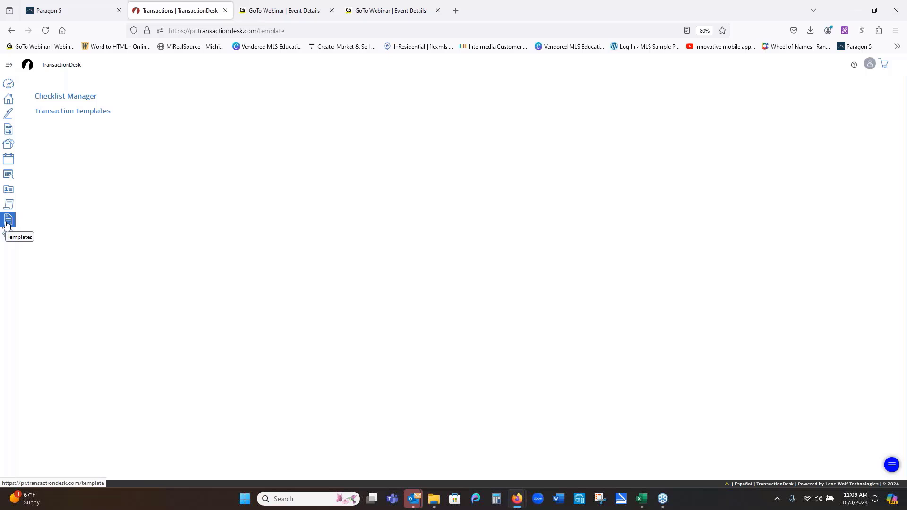
pyautogui.click(74, 114)
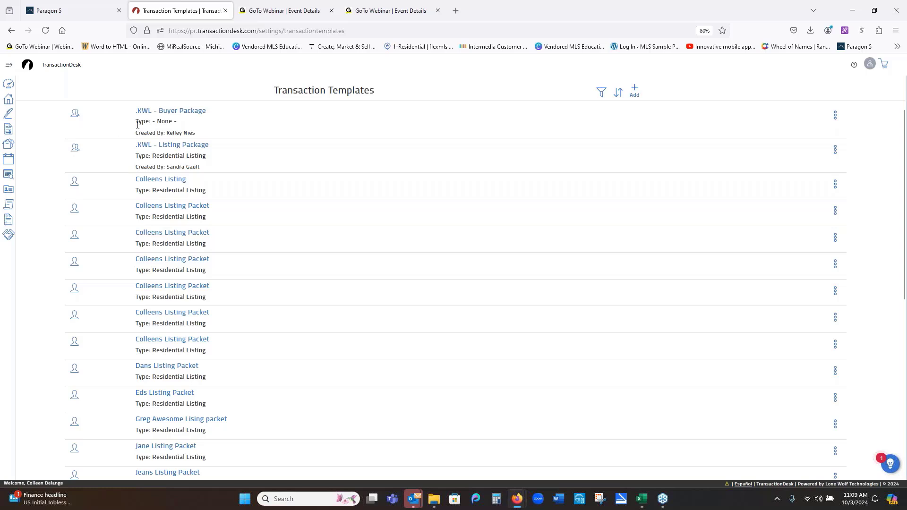
pyautogui.scroll(-6, 98, 160)
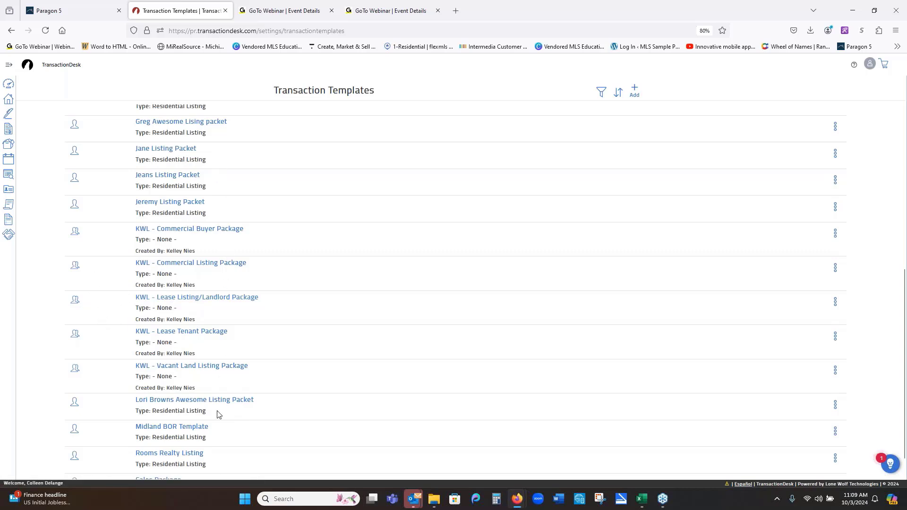
pyautogui.scroll(6, 219, 414)
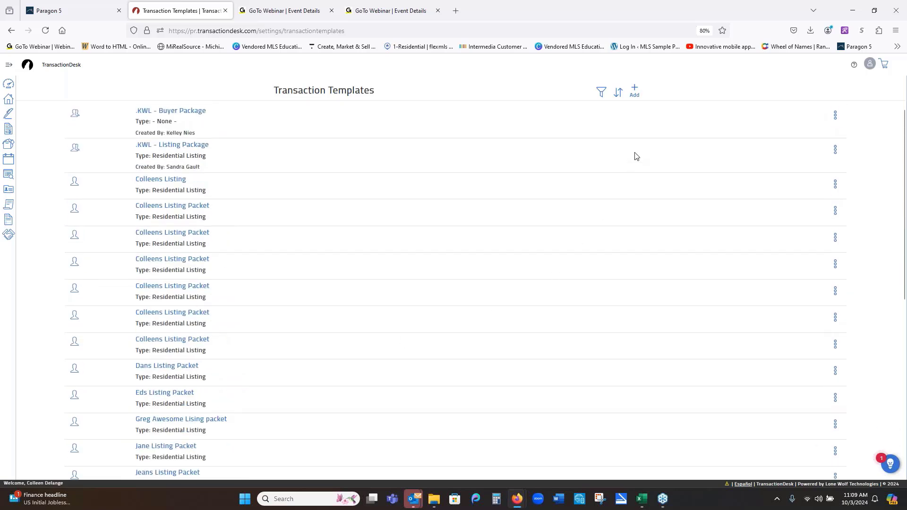
# - Create and save a Residential Listing template named as the agent's listing packet
pyautogui.click(634, 91)
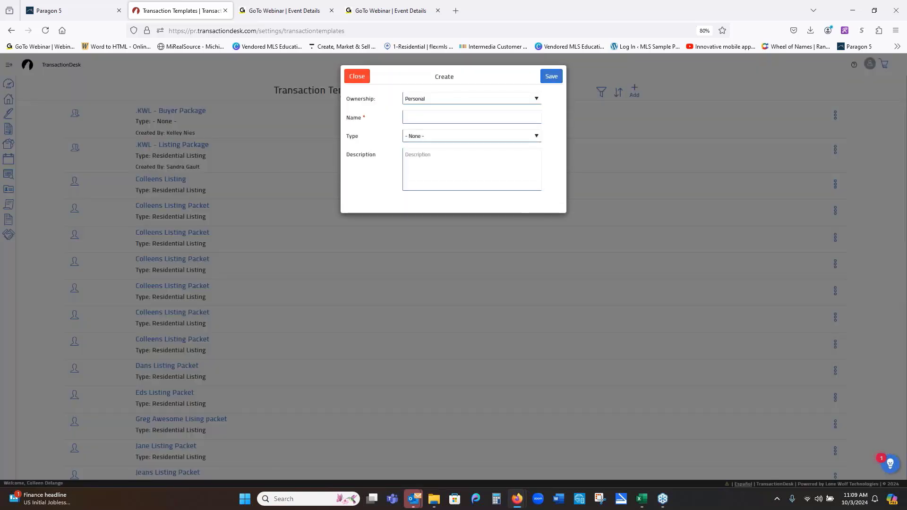
pyautogui.click(445, 116)
pyautogui.write('Col')
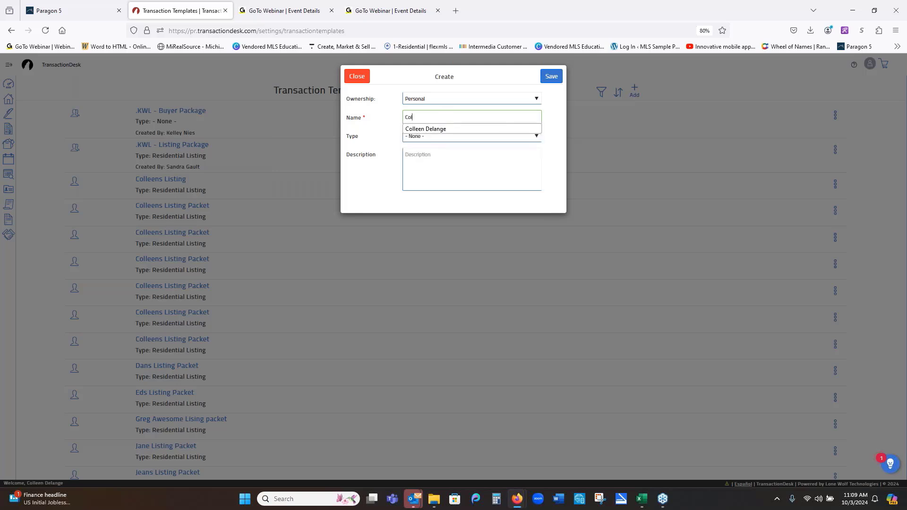
pyautogui.write('leen Li')
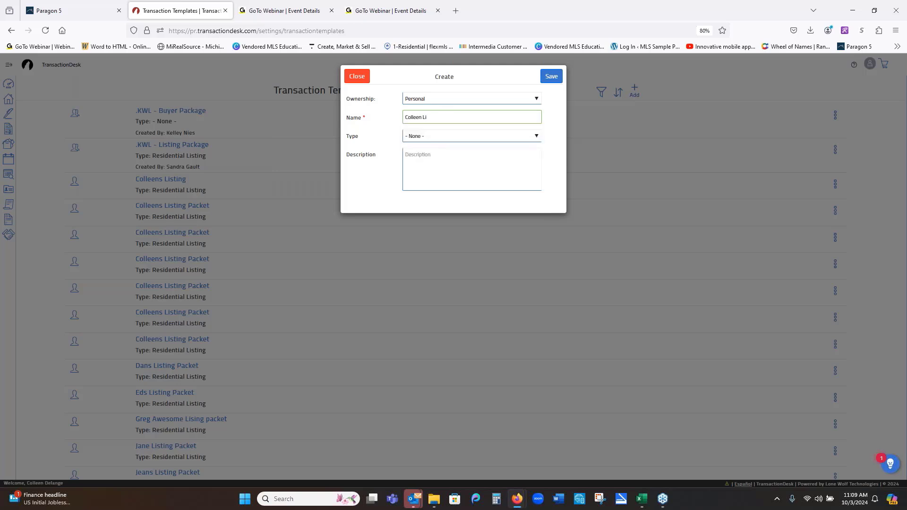
pyautogui.write('sting Packet')
pyautogui.click(454, 135)
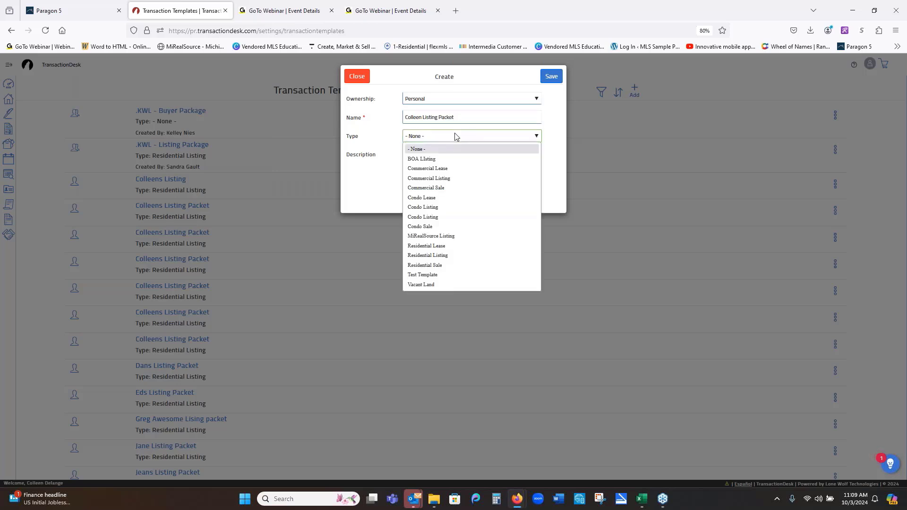
pyautogui.click(448, 254)
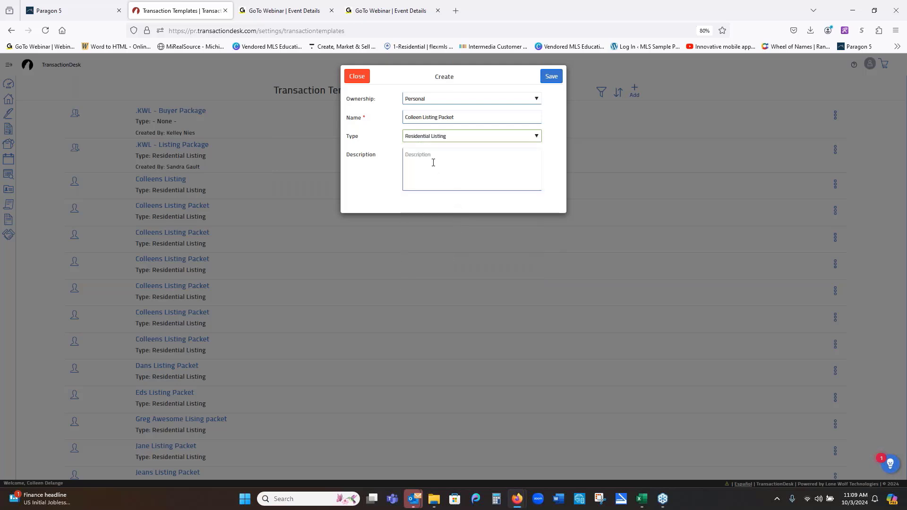
pyautogui.click(549, 77)
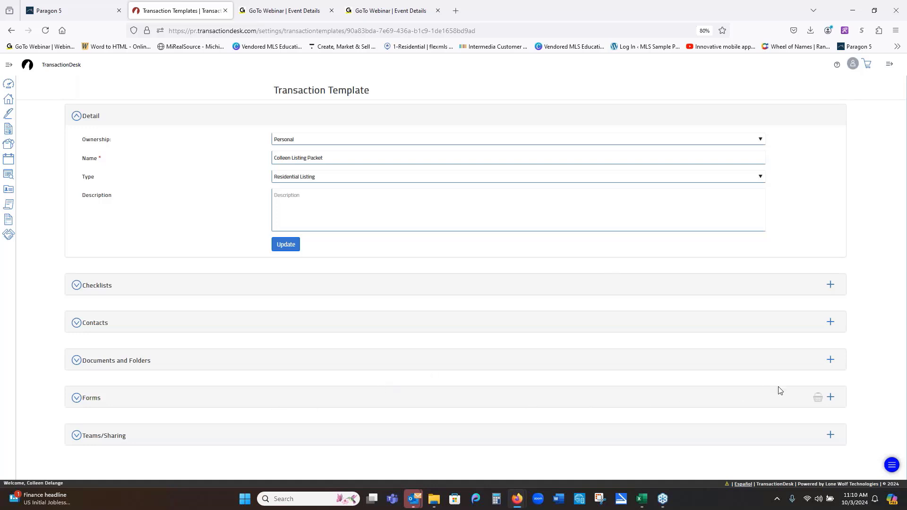
# - Add Michigan REALTORS' Purchase Agreement and K-Lease agency disclosure forms to the template
pyautogui.click(830, 397)
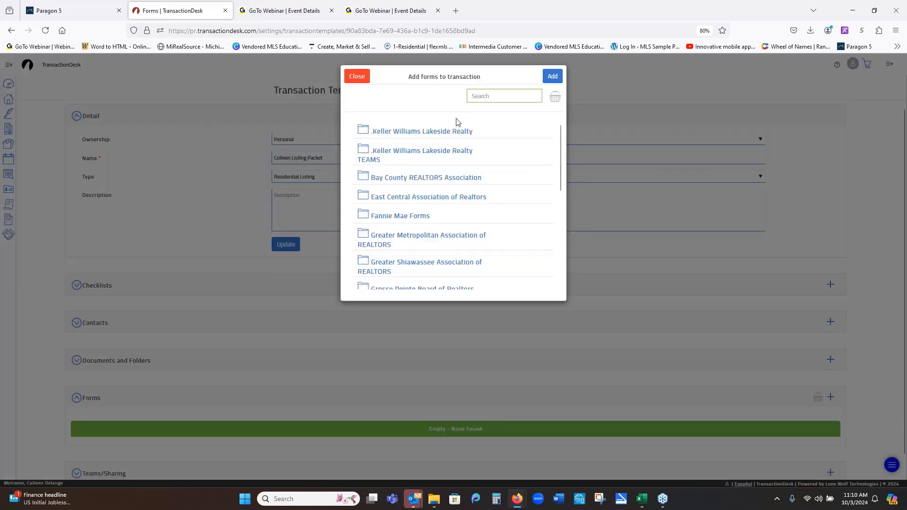
pyautogui.click(428, 137)
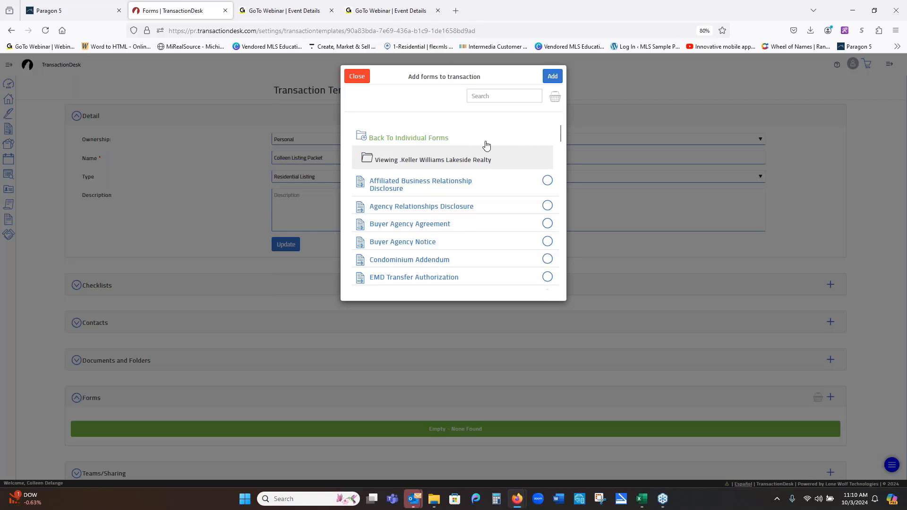
pyautogui.click(370, 138)
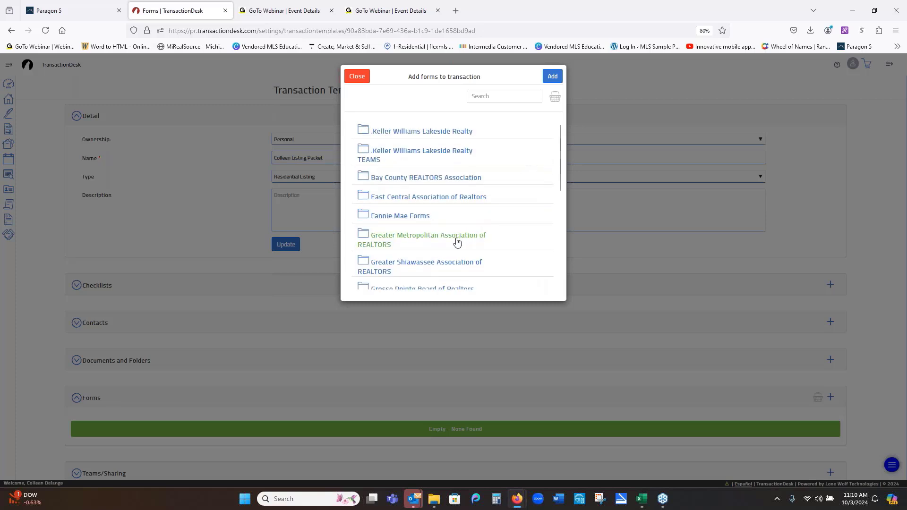
pyautogui.scroll(-3, 435, 259)
pyautogui.scroll(-3, 425, 260)
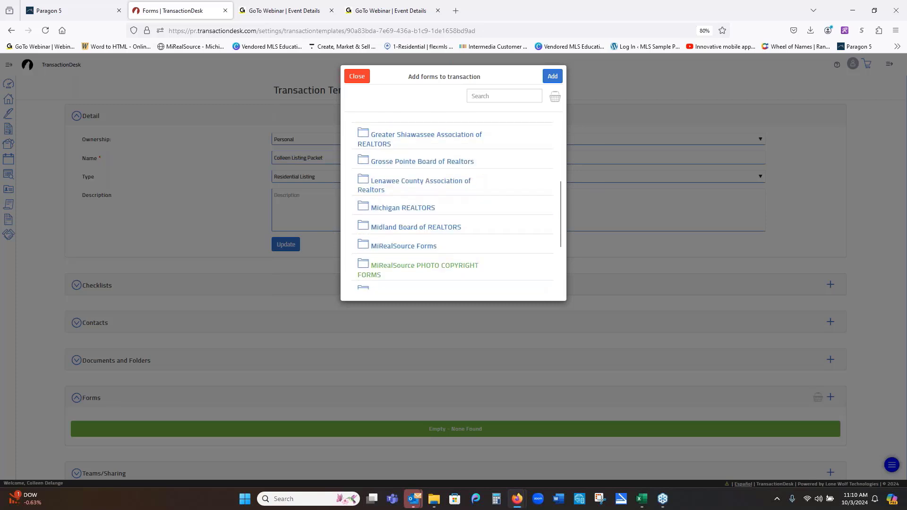
pyautogui.click(403, 207)
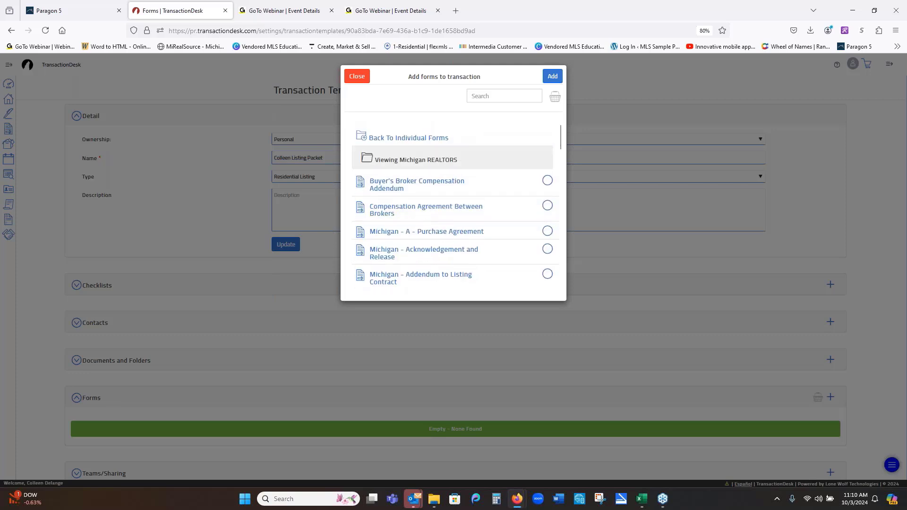
pyautogui.click(543, 235)
pyautogui.scroll(-3, 543, 234)
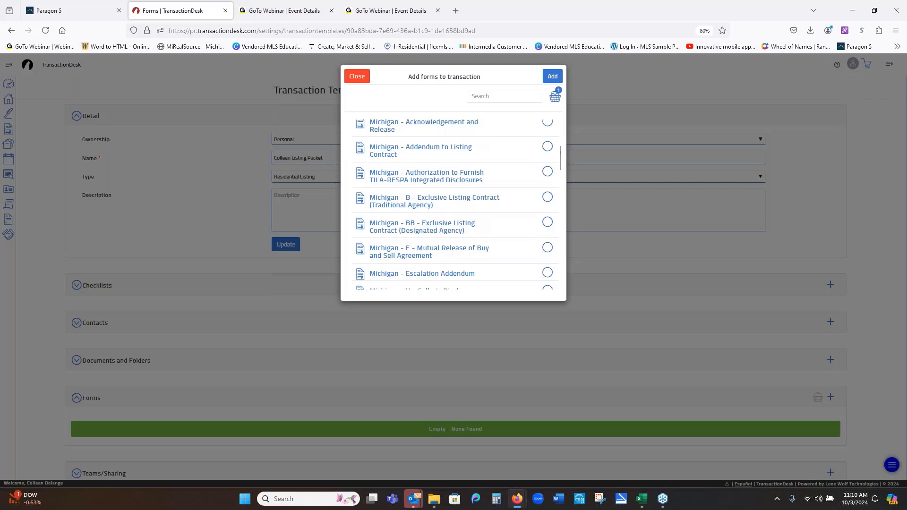
pyautogui.scroll(-3, 547, 231)
pyautogui.scroll(-2, 547, 234)
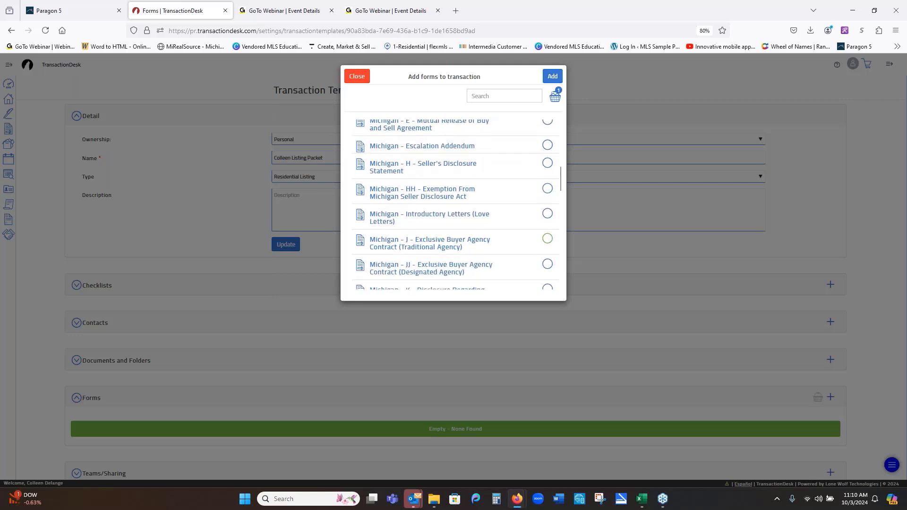
pyautogui.scroll(-2, 547, 238)
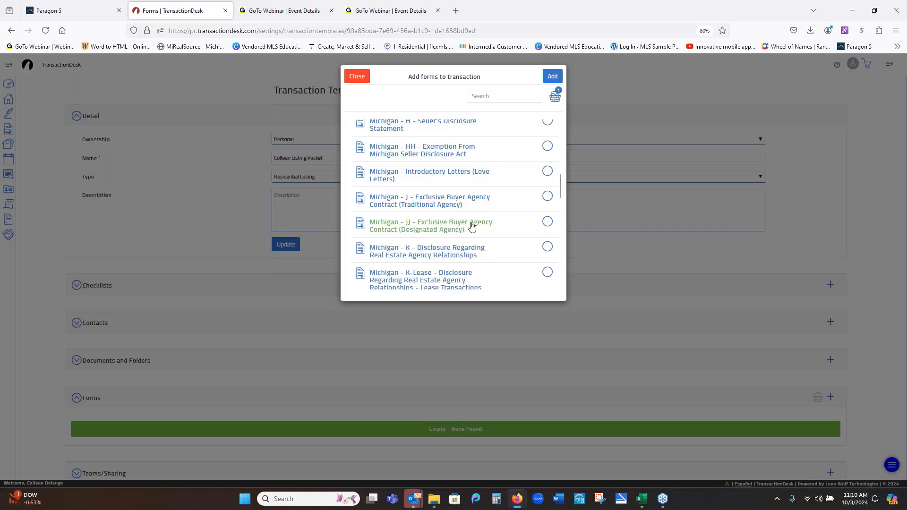
pyautogui.scroll(-2, 497, 244)
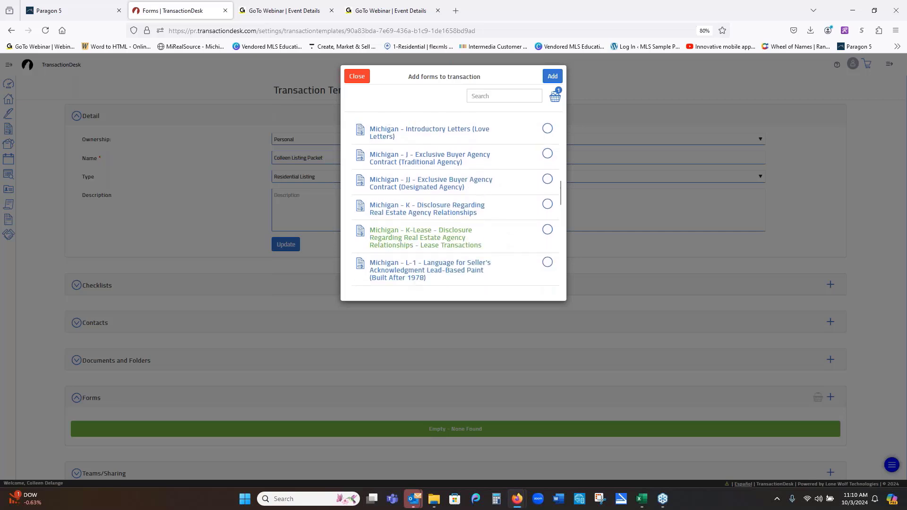
pyautogui.click(547, 230)
pyautogui.scroll(-4, 539, 245)
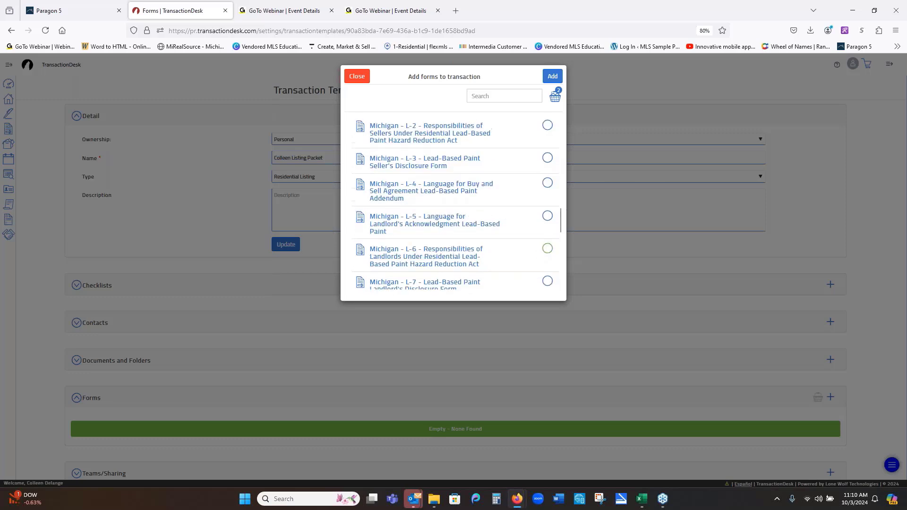
pyautogui.scroll(-12, 519, 229)
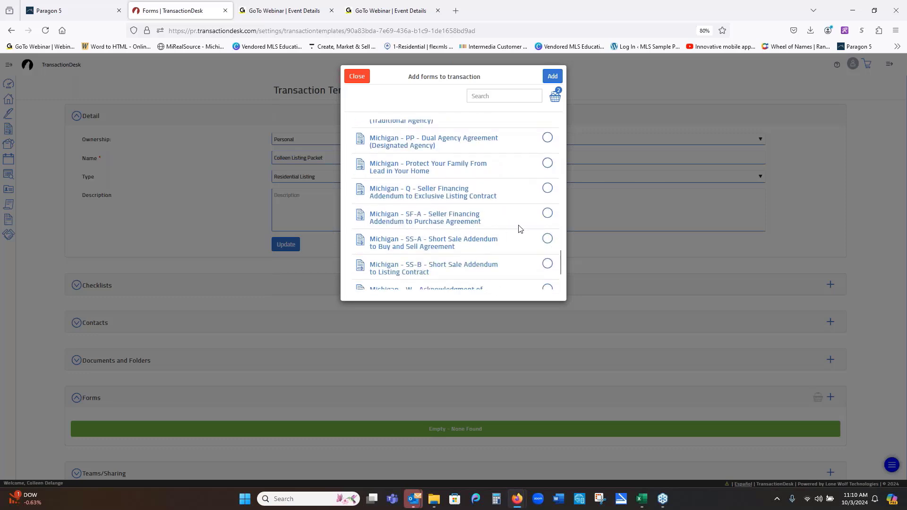
pyautogui.click(552, 77)
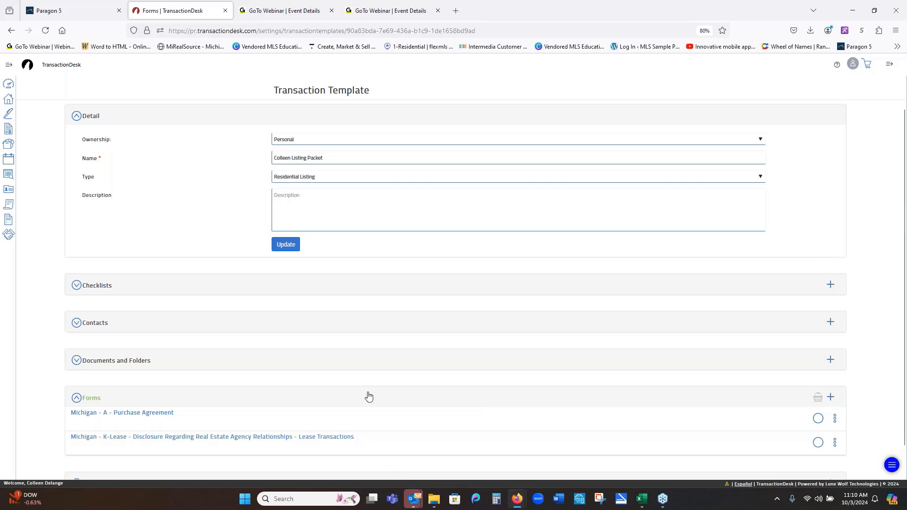
# - Add MiRealSource's Residential/Condo data sheet and Prospective Buyer Showing Statement to the template
pyautogui.click(830, 397)
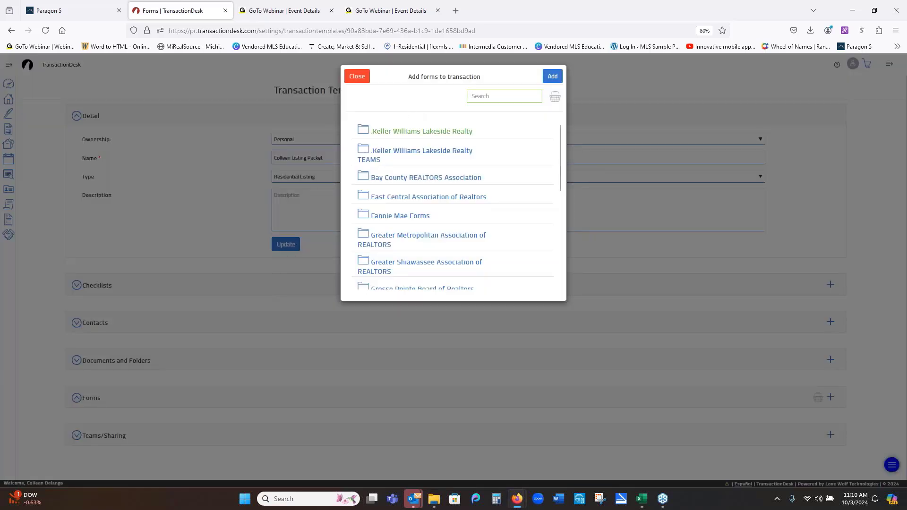
pyautogui.scroll(-3, 406, 232)
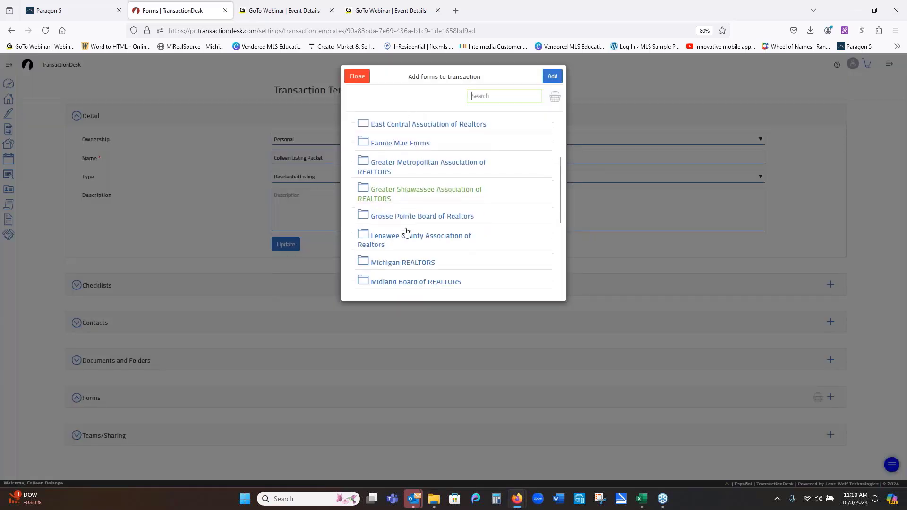
pyautogui.scroll(-2, 406, 231)
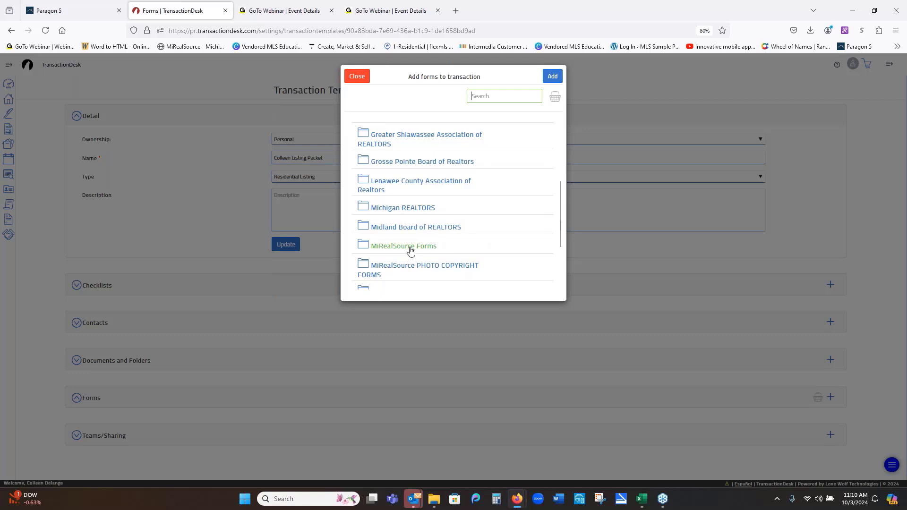
pyautogui.click(410, 247)
pyautogui.scroll(-3, 449, 208)
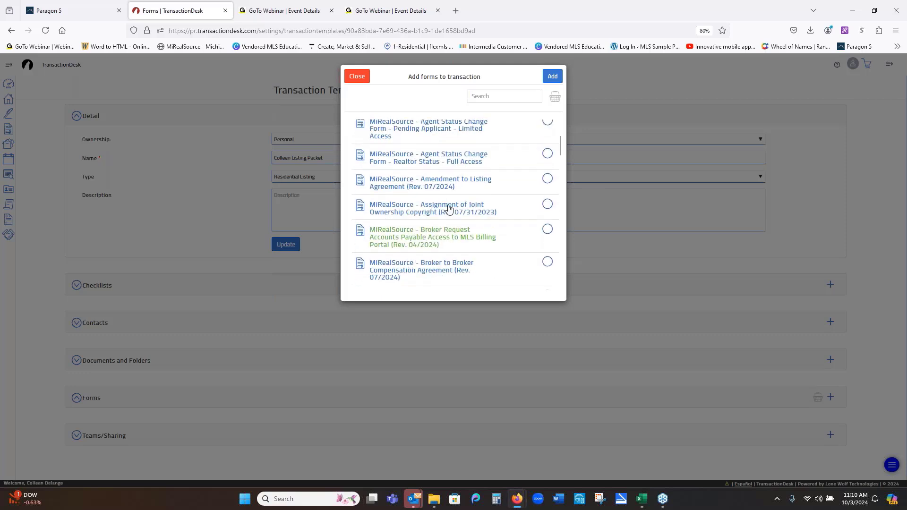
pyautogui.scroll(-4, 476, 155)
pyautogui.scroll(-1, 476, 156)
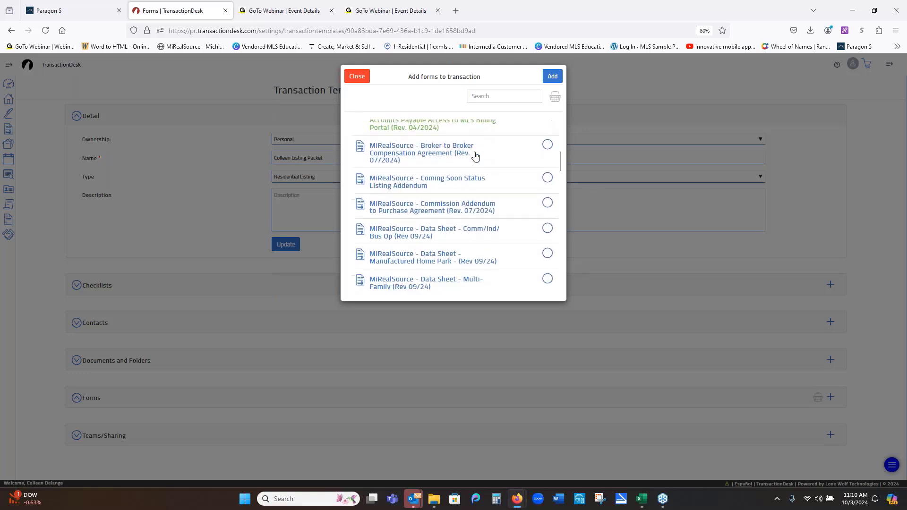
pyautogui.scroll(-1, 471, 274)
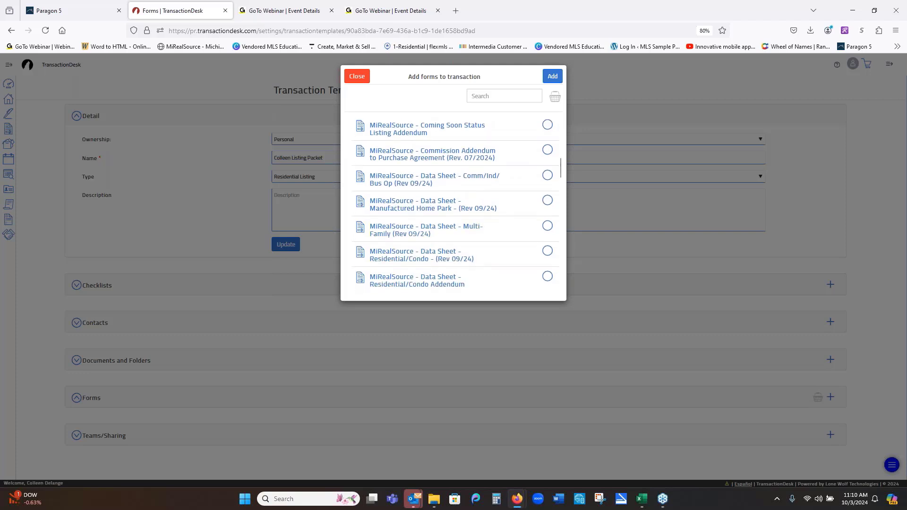
pyautogui.scroll(-1, 494, 253)
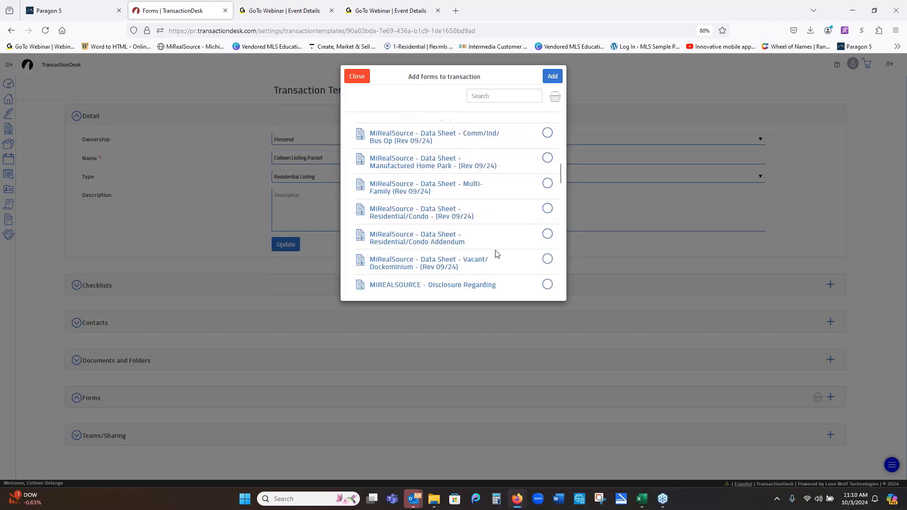
pyautogui.click(547, 209)
pyautogui.scroll(5, 493, 231)
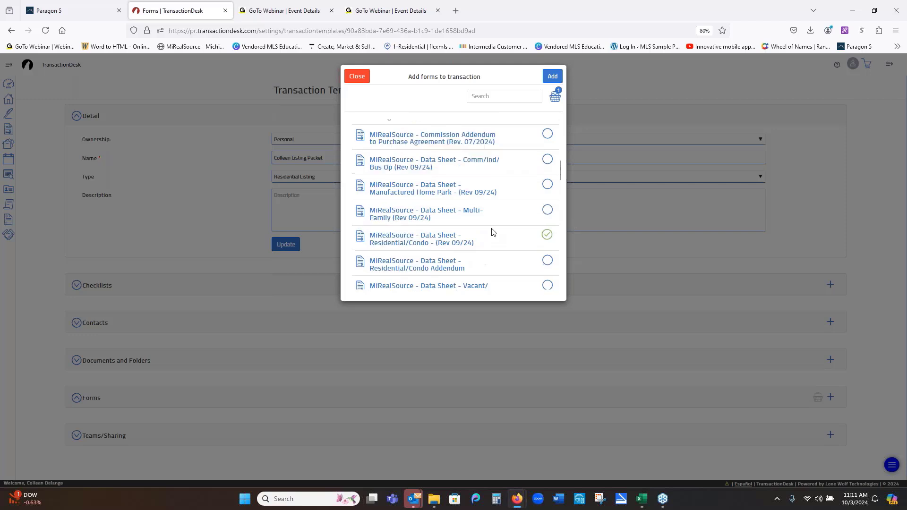
pyautogui.scroll(-10, 492, 231)
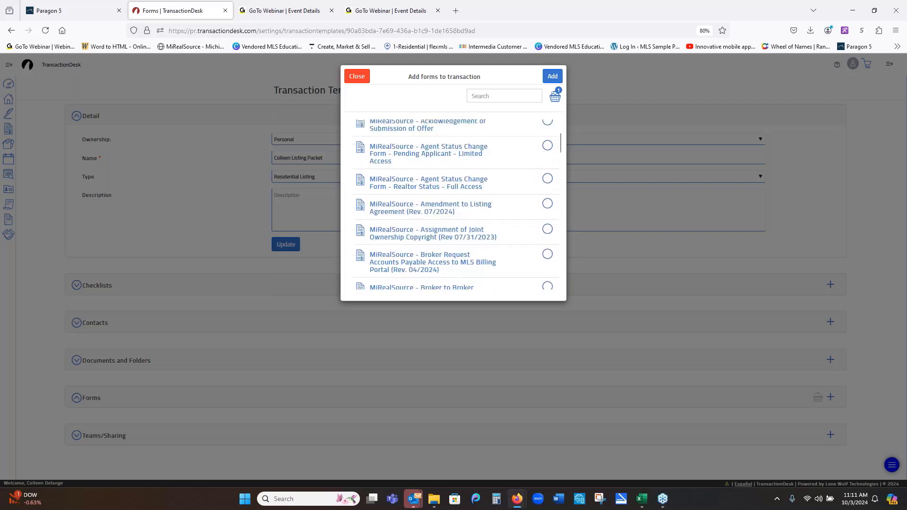
pyautogui.scroll(-8, 493, 231)
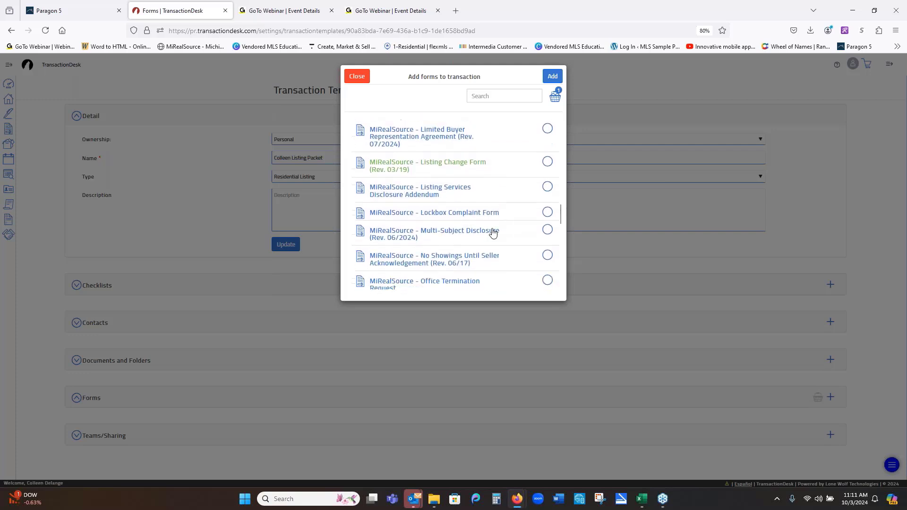
pyautogui.scroll(3, 493, 231)
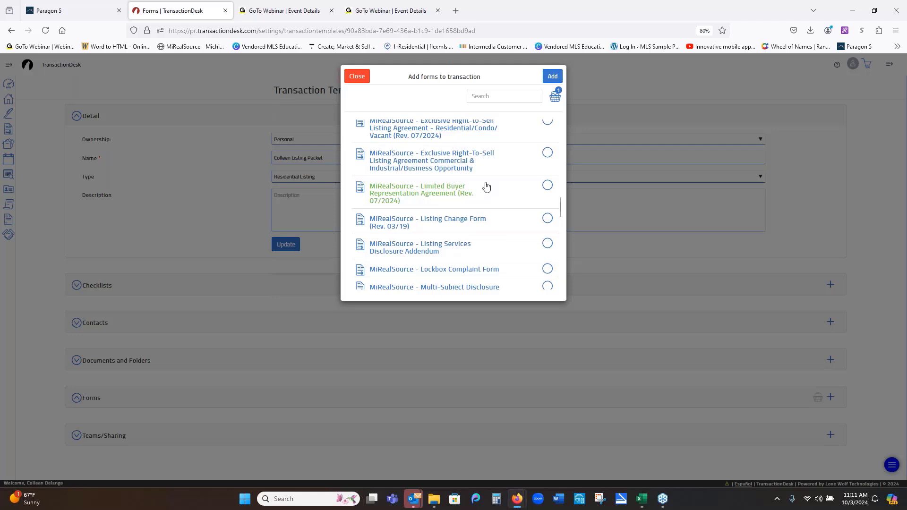
pyautogui.scroll(-6, 486, 187)
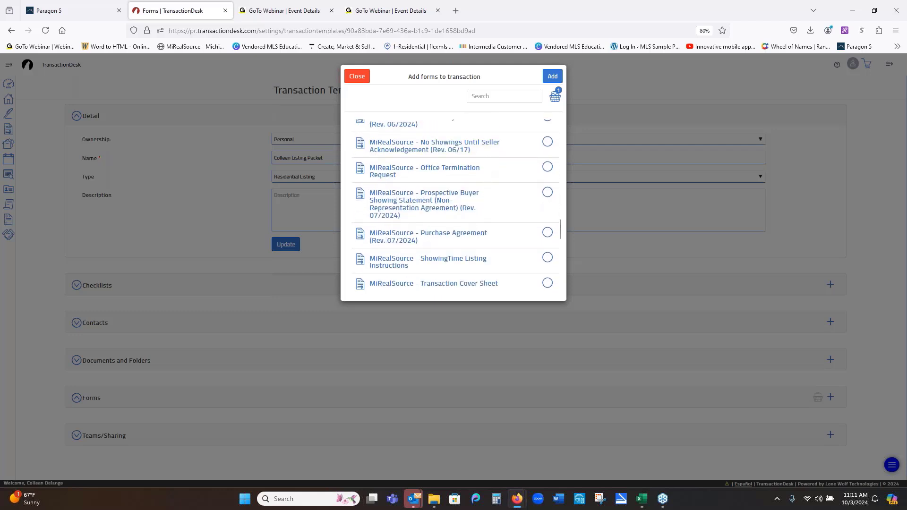
pyautogui.click(546, 194)
pyautogui.scroll(-3, 503, 240)
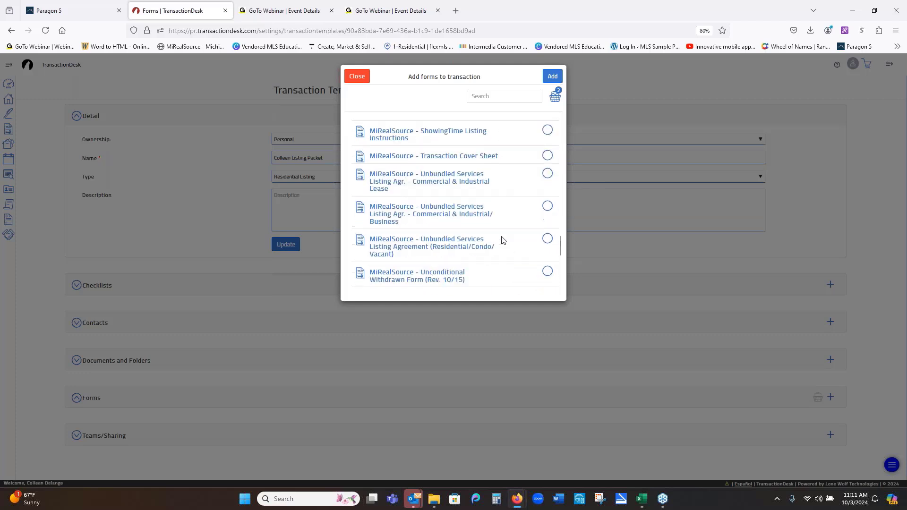
pyautogui.scroll(-4, 503, 240)
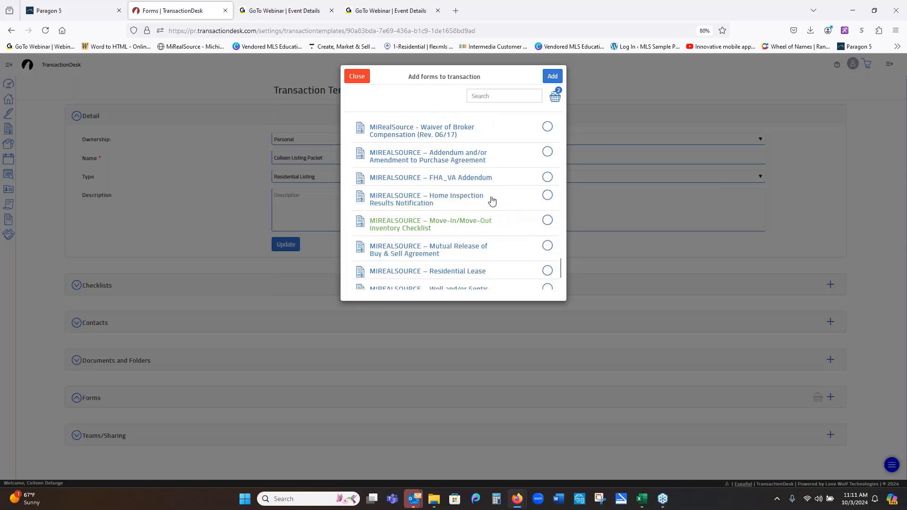
pyautogui.click(553, 77)
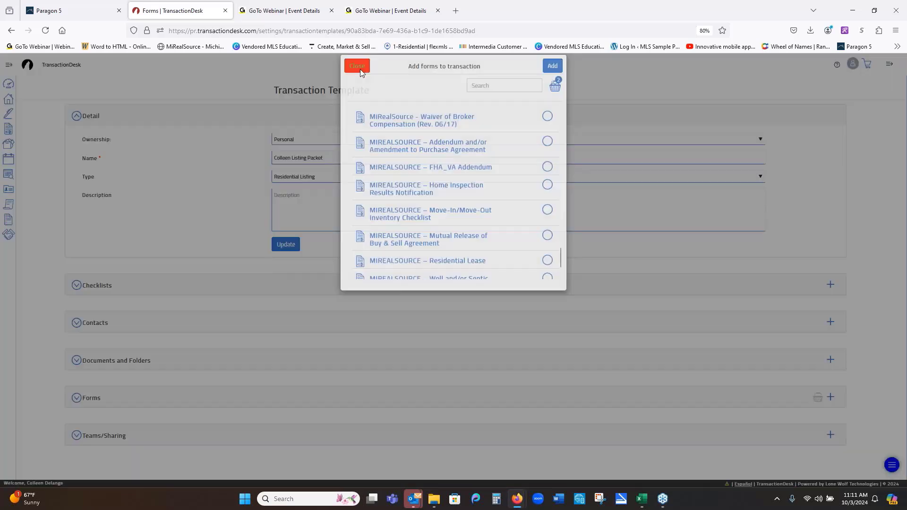
pyautogui.click(359, 76)
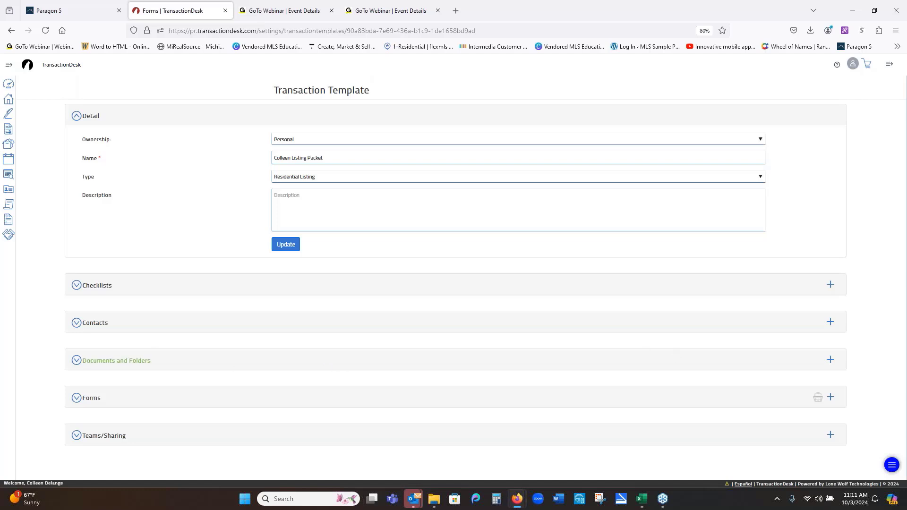
# - Choose Add document under Documents and Folders to bring up the Create New upload dialog
pyautogui.click(830, 361)
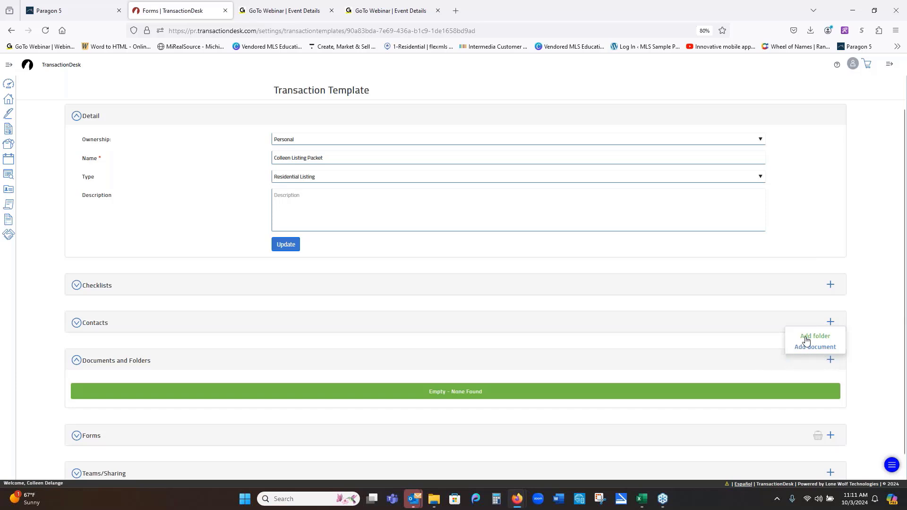
pyautogui.click(807, 348)
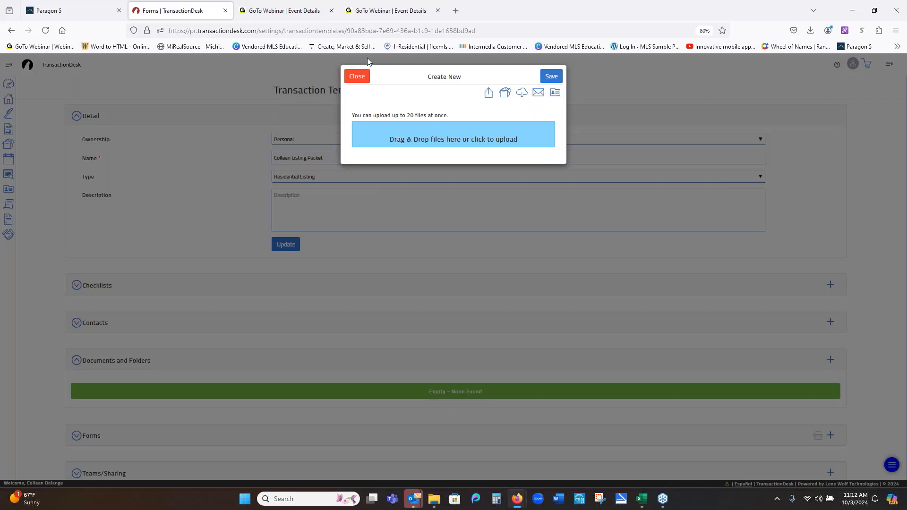
# - Close the Create New dialog without uploading and return to the Transactions list
pyautogui.click(357, 76)
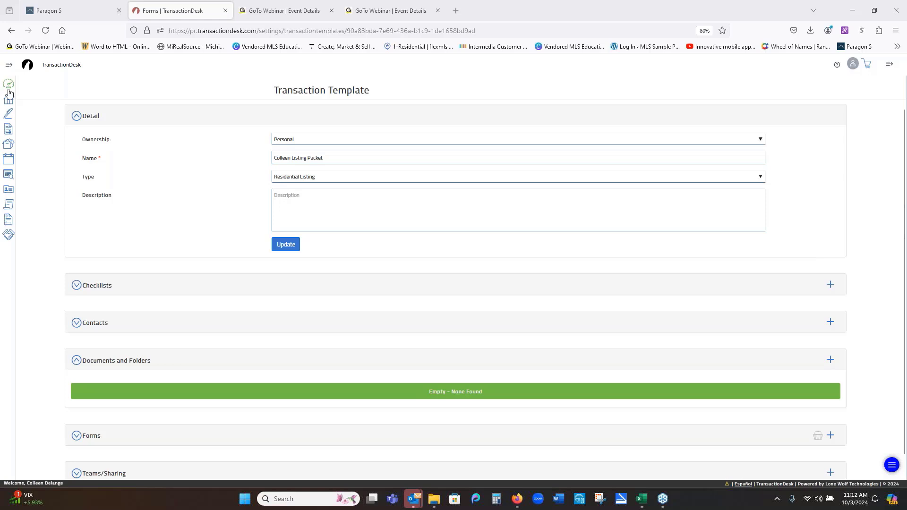
pyautogui.click(8, 104)
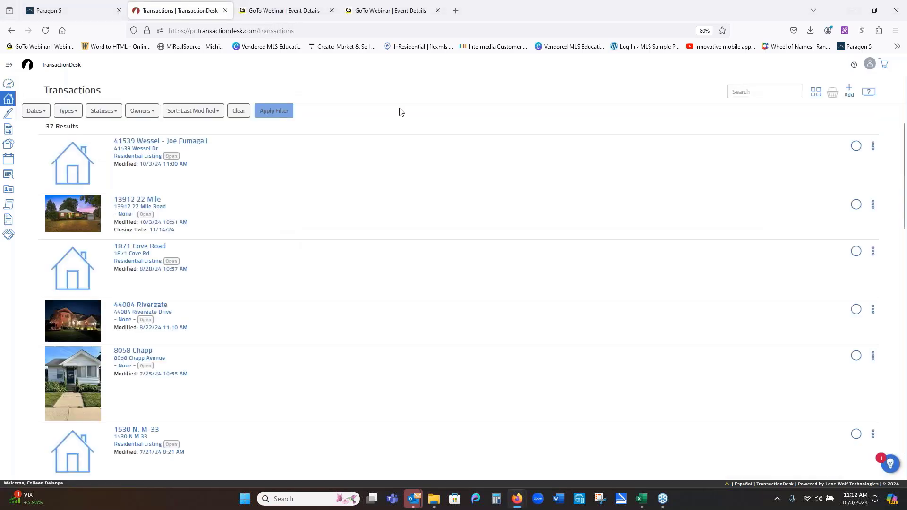
# - Return to Paragon's home page and open Resources > Recorded Webinars on YouTube
pyautogui.click(43, 10)
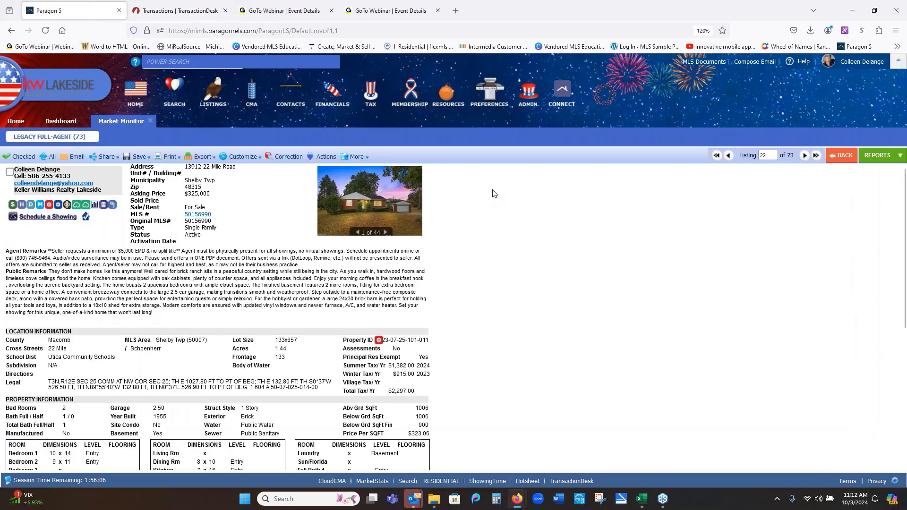
pyautogui.click(150, 120)
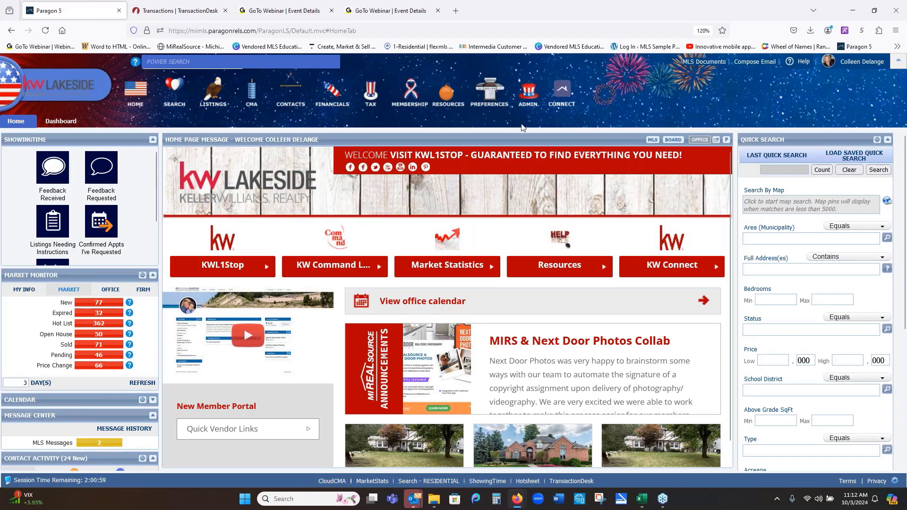
pyautogui.moveTo(450, 95)
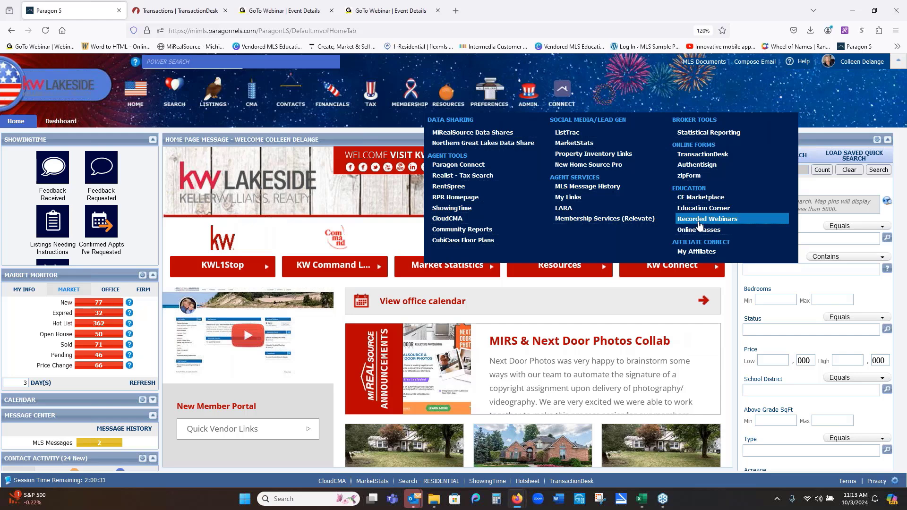
pyautogui.click(700, 219)
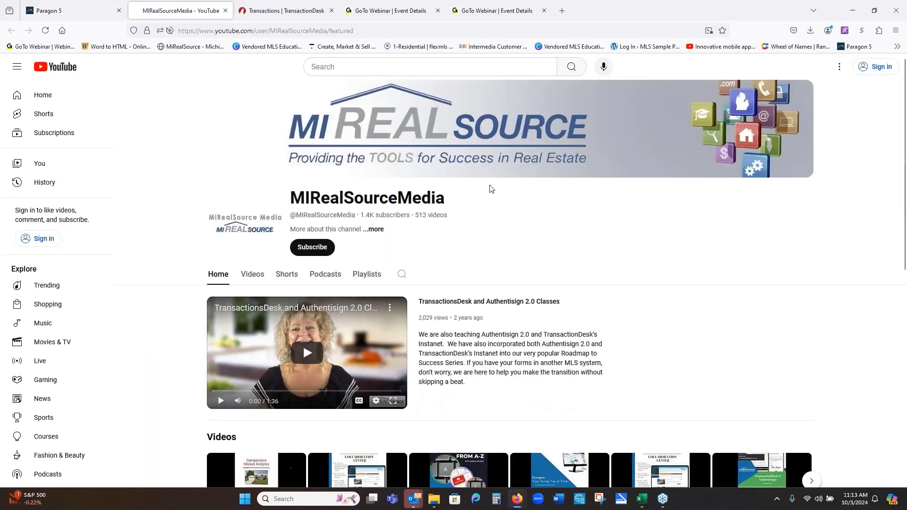
# - Browse the MIRealSourceMedia channel's Videos list, then return to Paragon 5's home page
pyautogui.click(250, 278)
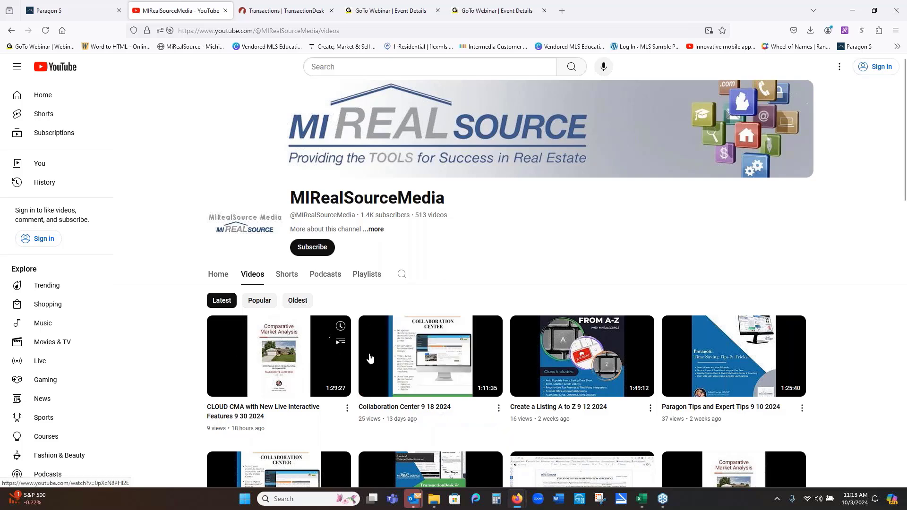
pyautogui.moveTo(693, 362)
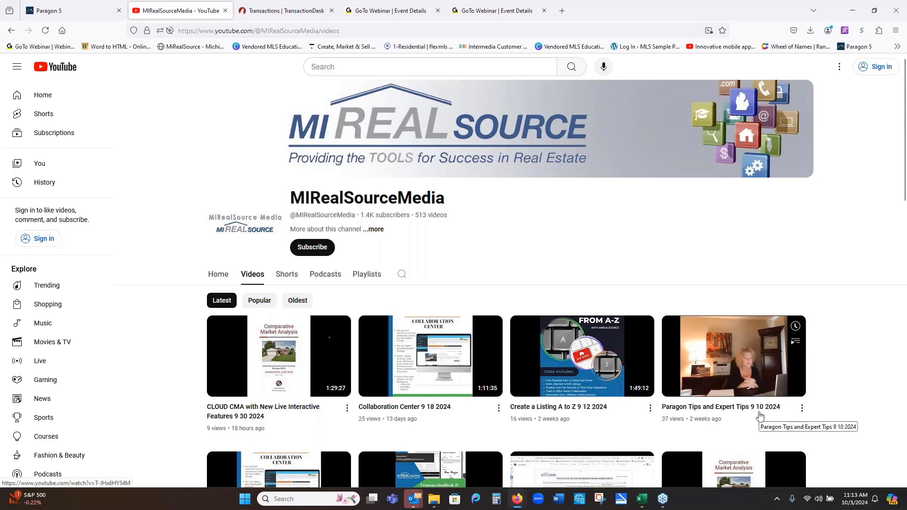
pyautogui.moveTo(258, 413)
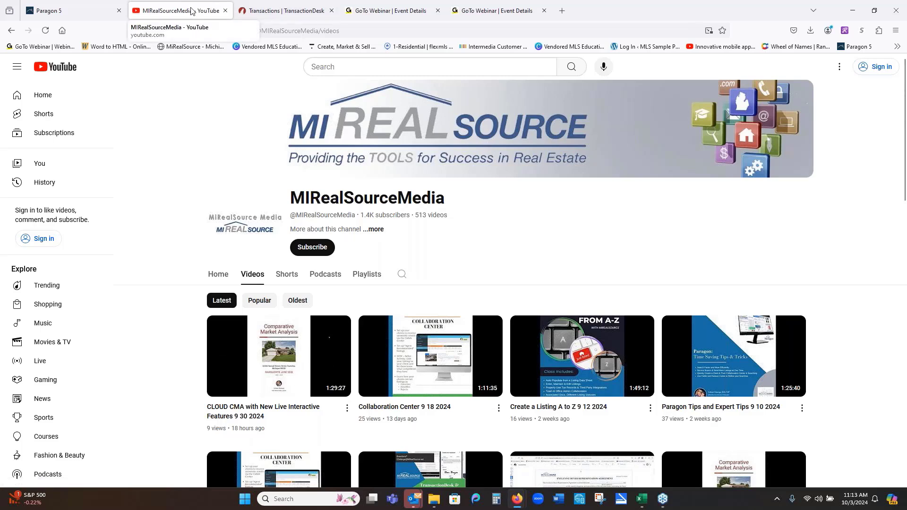
pyautogui.click(95, 11)
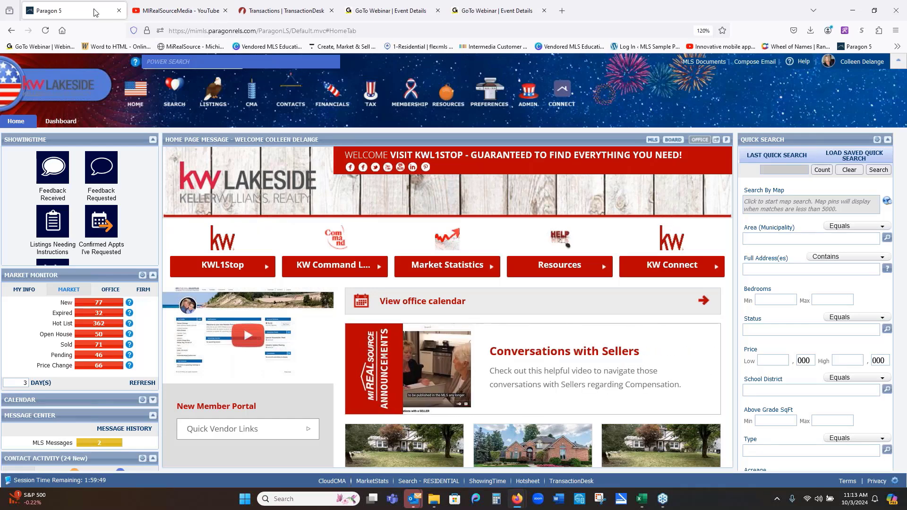
# - Open the Education Corner 4th Quarter class catalogue from the Resources menu's Education section
pyautogui.click(444, 99)
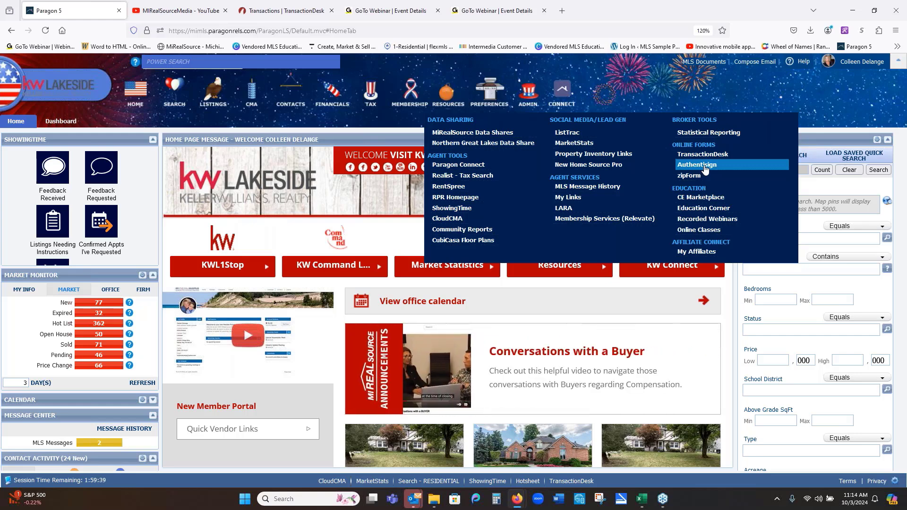
pyautogui.click(693, 209)
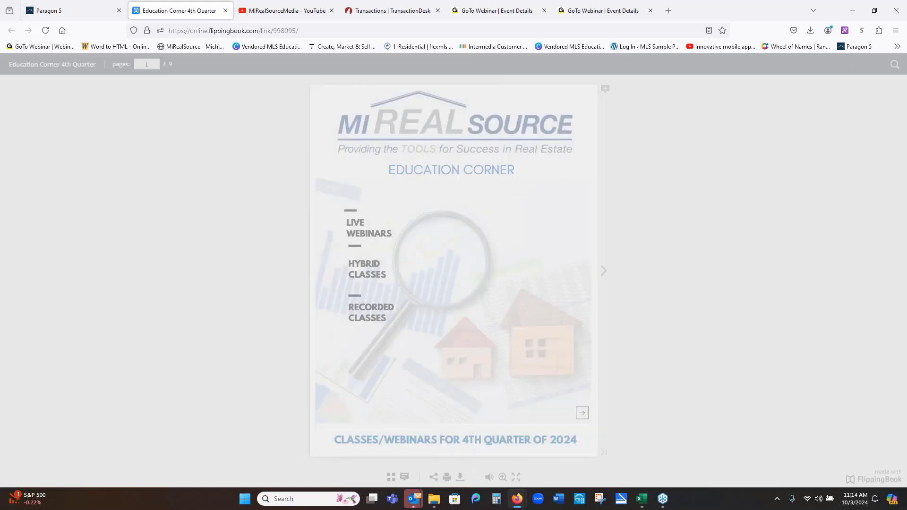
# - Page forward through the catalogue from the cover to the final pages 8-9
pyautogui.click(603, 271)
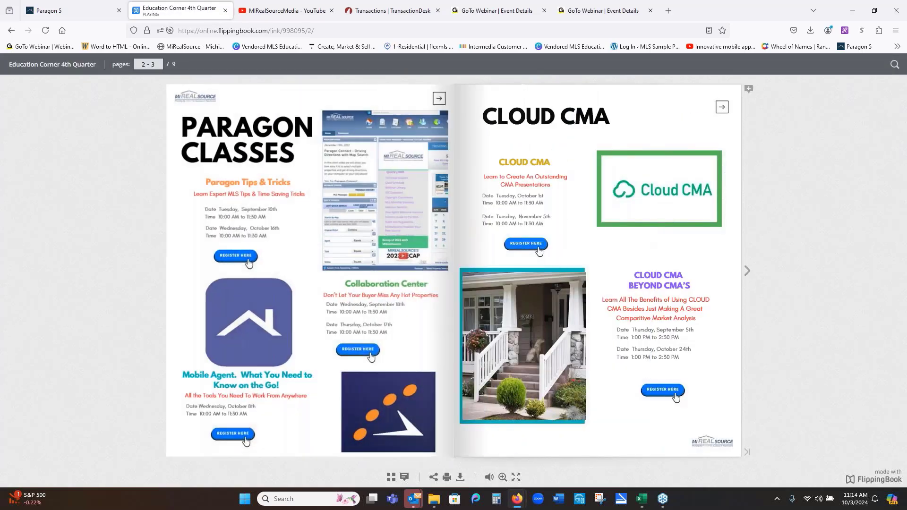
pyautogui.click(747, 271)
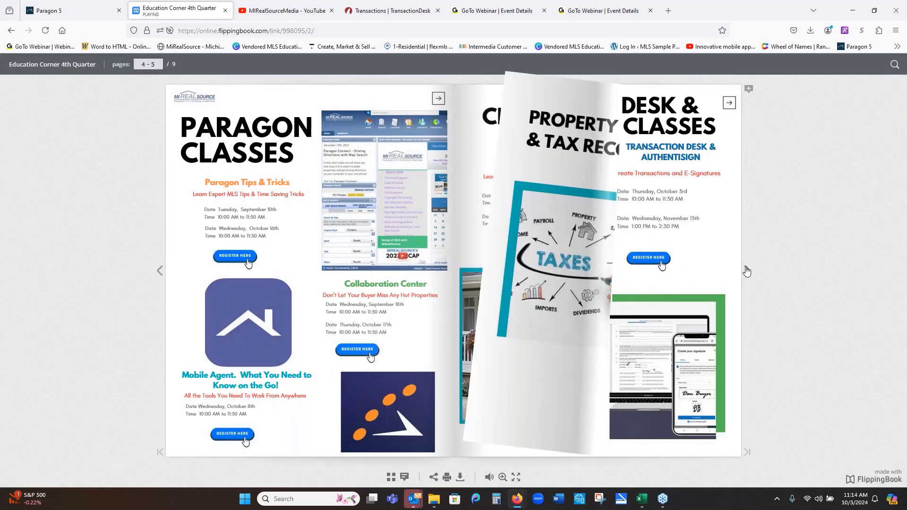
pyautogui.click(746, 270)
pyautogui.click(746, 270)
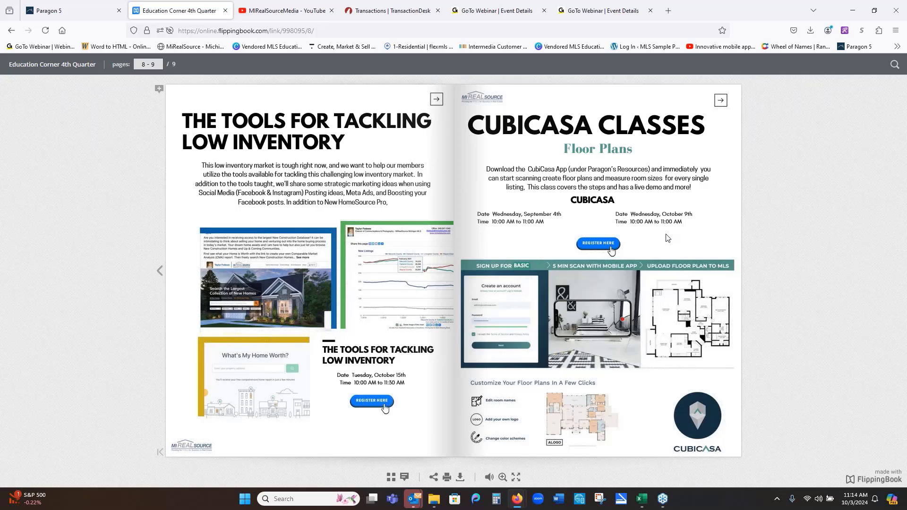
# - Turn back to pages 6-7 with the Creating a Listing from A-Z and Real Estate Photography classes
pyautogui.click(161, 271)
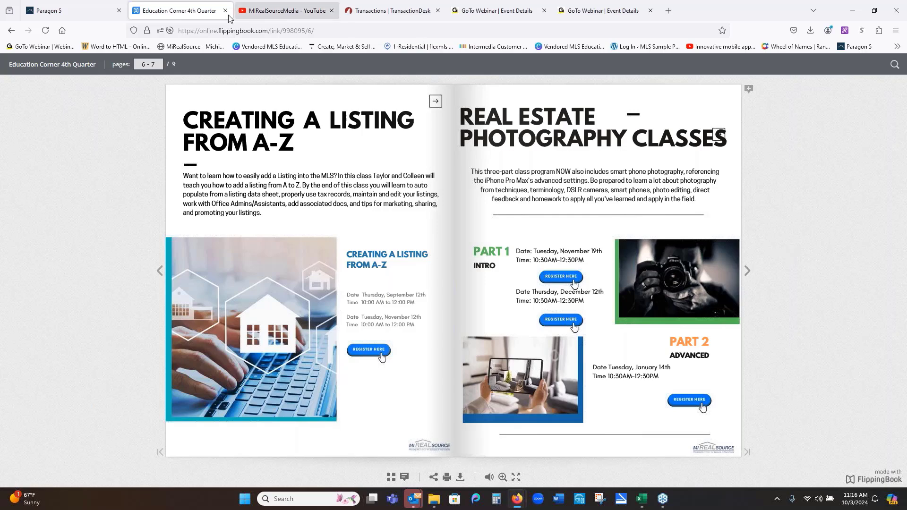
# - Return to Paragon 5 and launch TransactionDesk from Resources > Online Forms
pyautogui.click(48, 11)
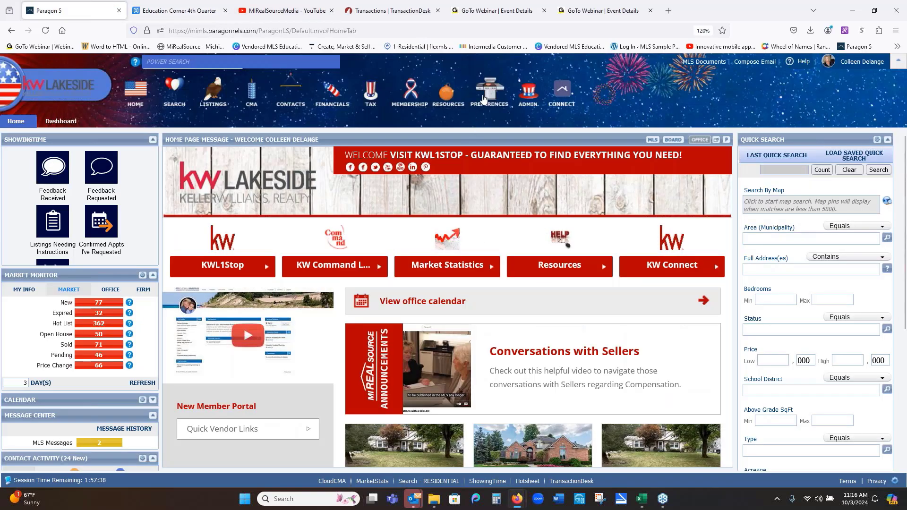
pyautogui.moveTo(454, 96)
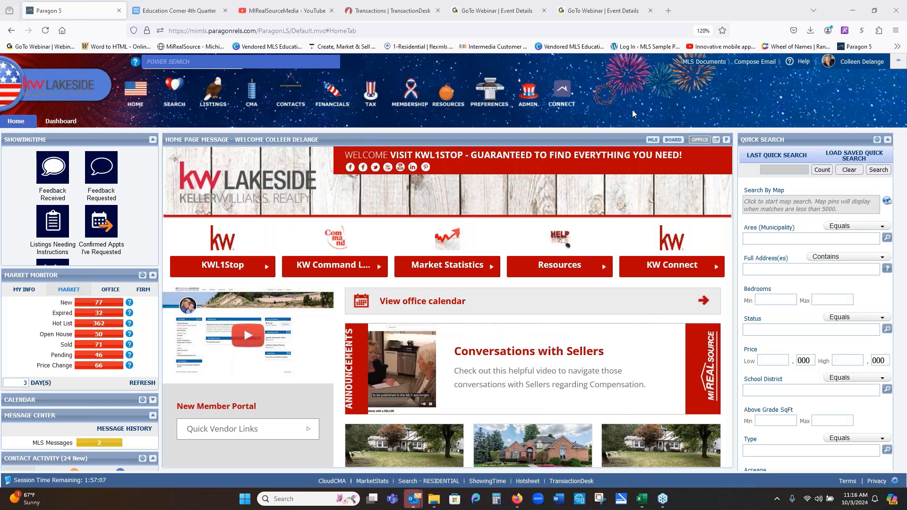
pyautogui.click(456, 104)
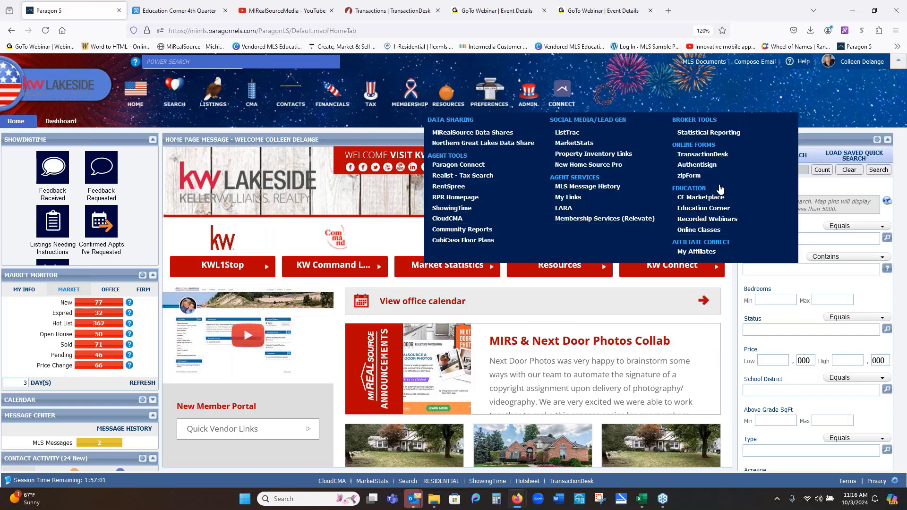
pyautogui.click(703, 155)
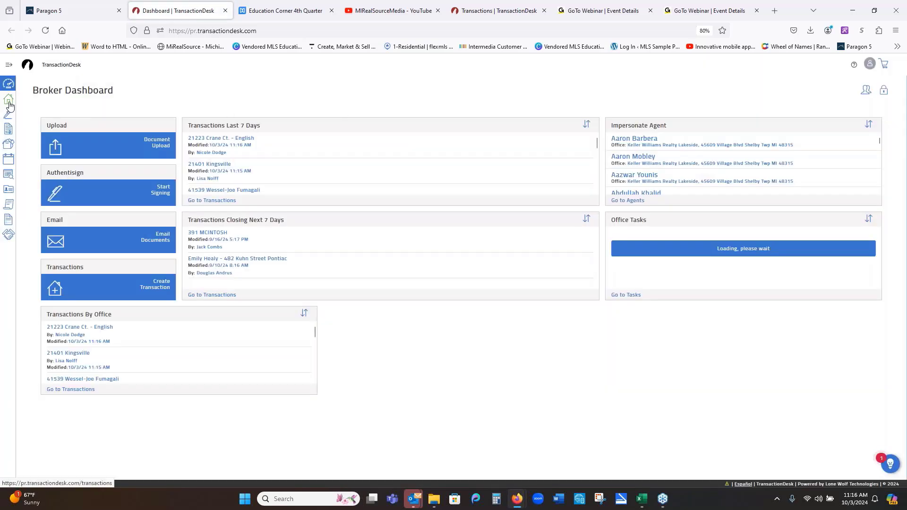
# - Show the Transactions list with its 37 results
pyautogui.click(9, 100)
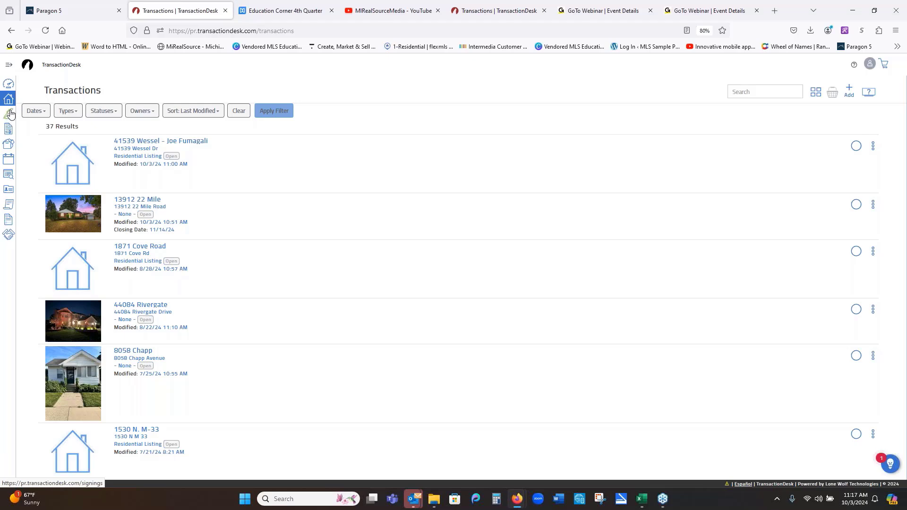
# - Show the Authentisign Signings list with its draft, completed and expired signings
pyautogui.click(9, 113)
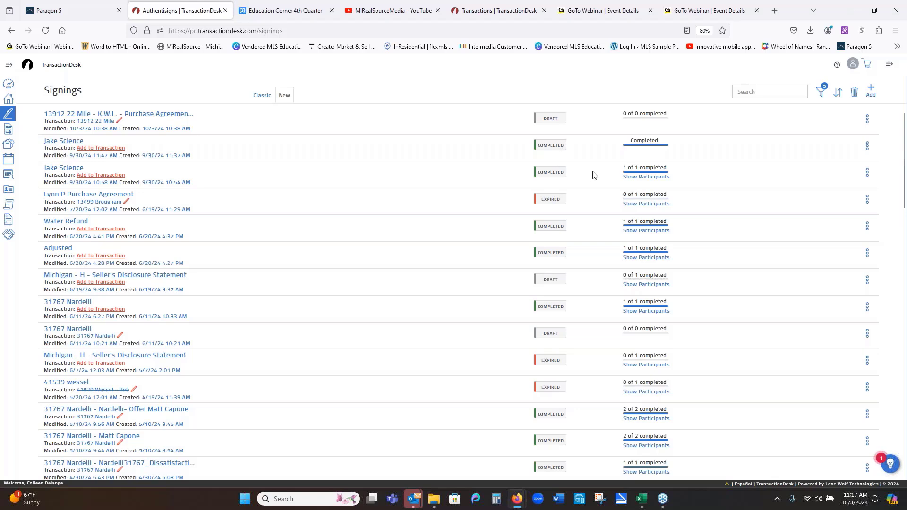
pyautogui.moveTo(638, 179)
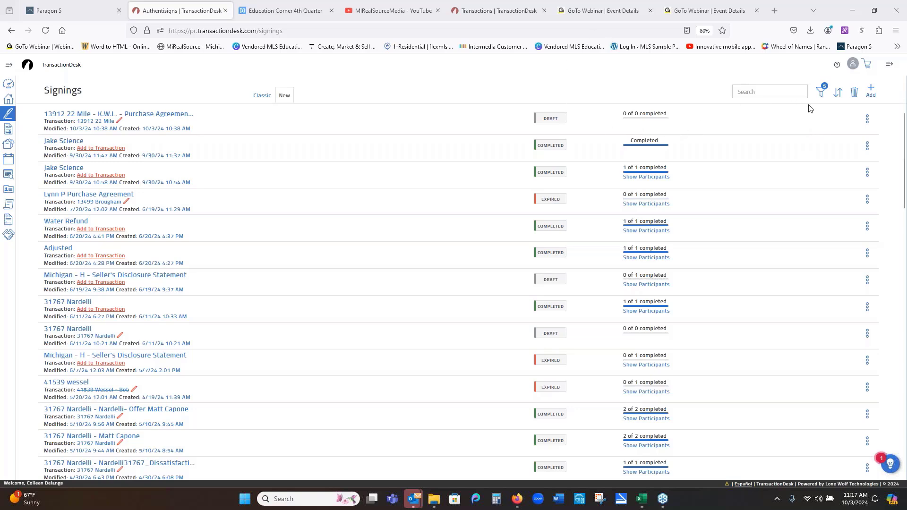
# - Create a signing named 'Offer to Purchase' attached to the chosen property's transaction
pyautogui.click(870, 92)
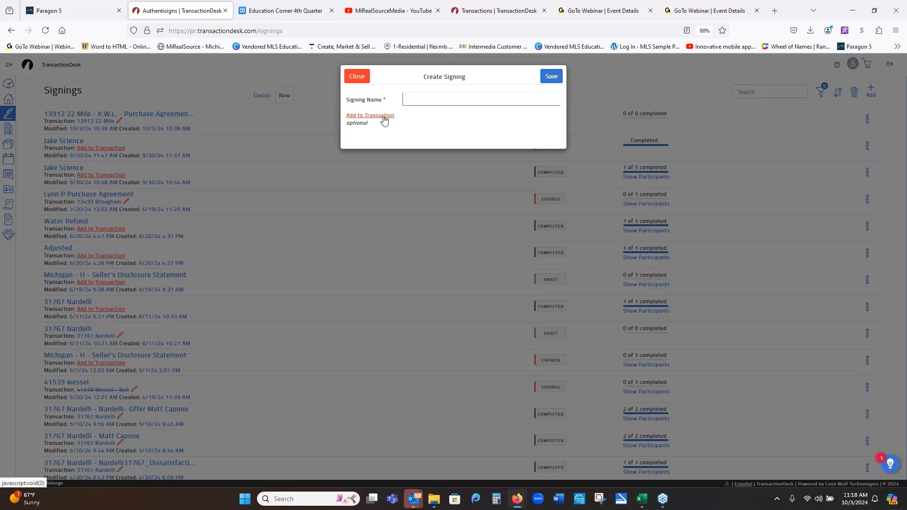
pyautogui.click(384, 117)
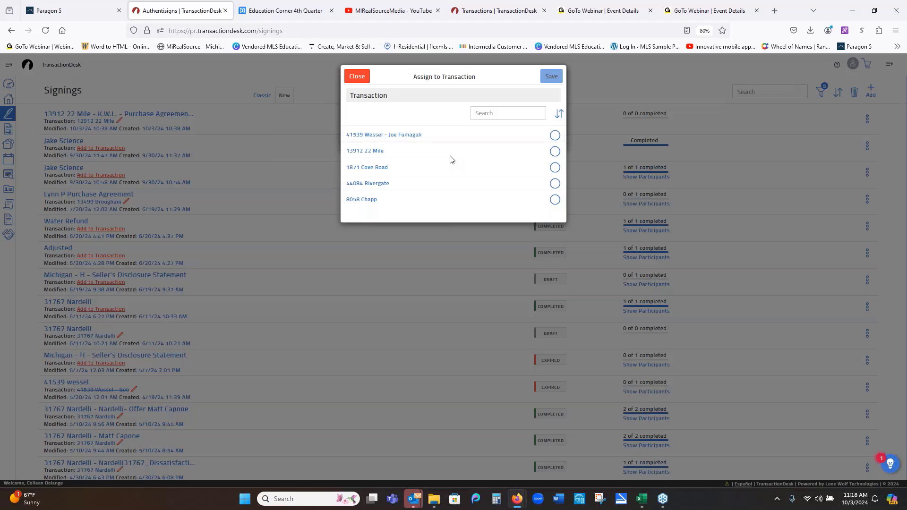
pyautogui.click(555, 153)
pyautogui.click(552, 77)
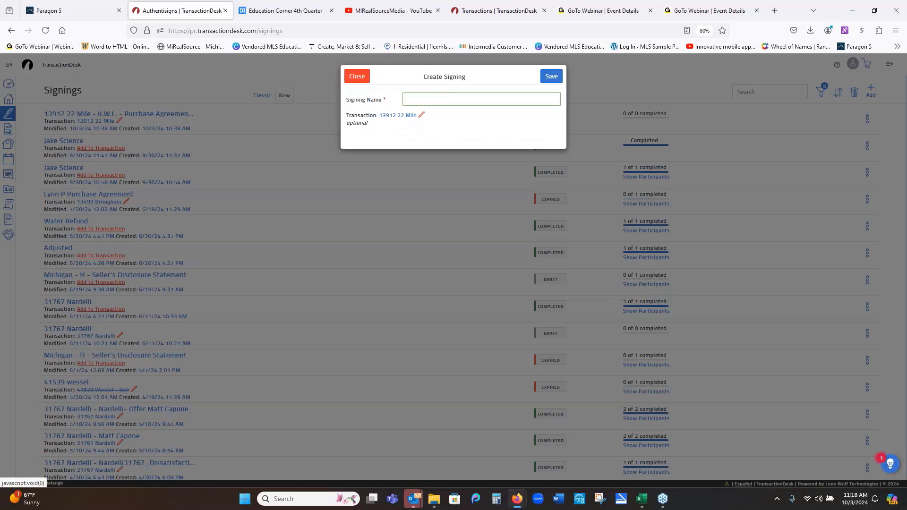
pyautogui.write('Offer')
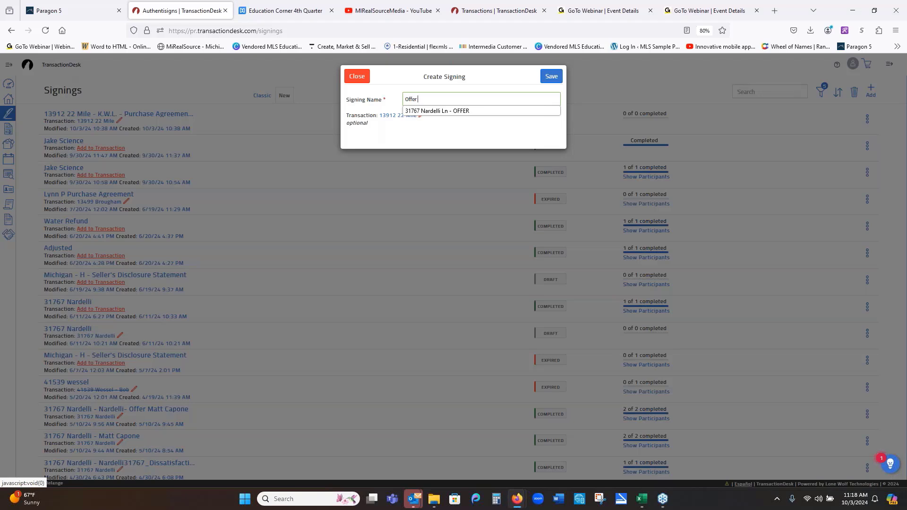
pyautogui.write(' to Pur')
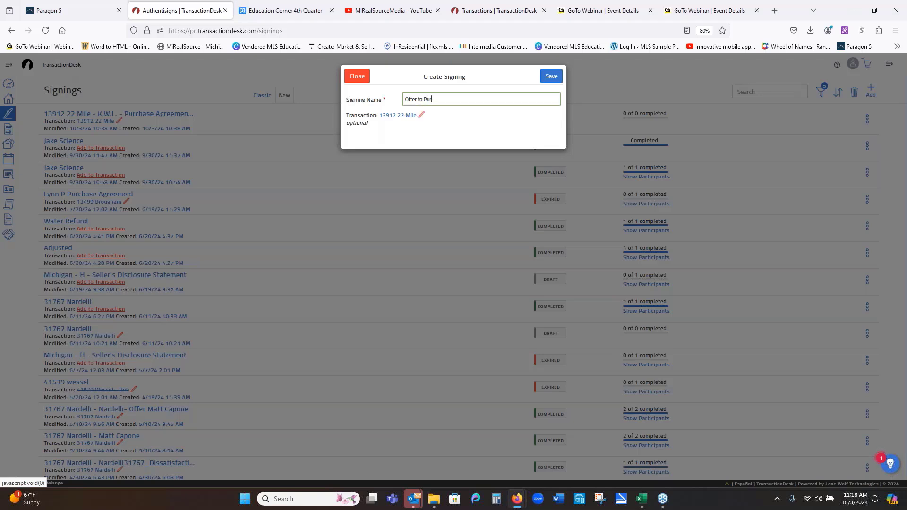
pyautogui.write('chase')
pyautogui.click(548, 79)
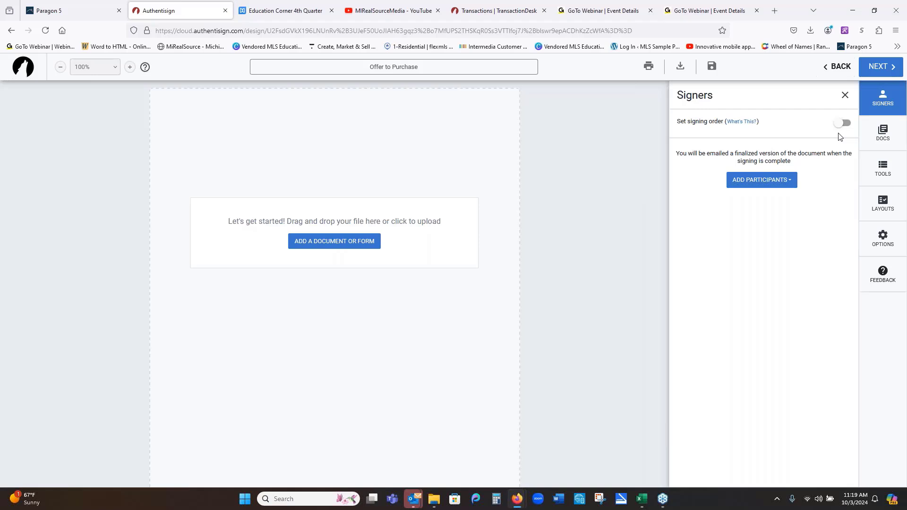
# - Open the Add Participants dropdown in the Signers panel
pyautogui.click(761, 180)
pyautogui.press('Down')
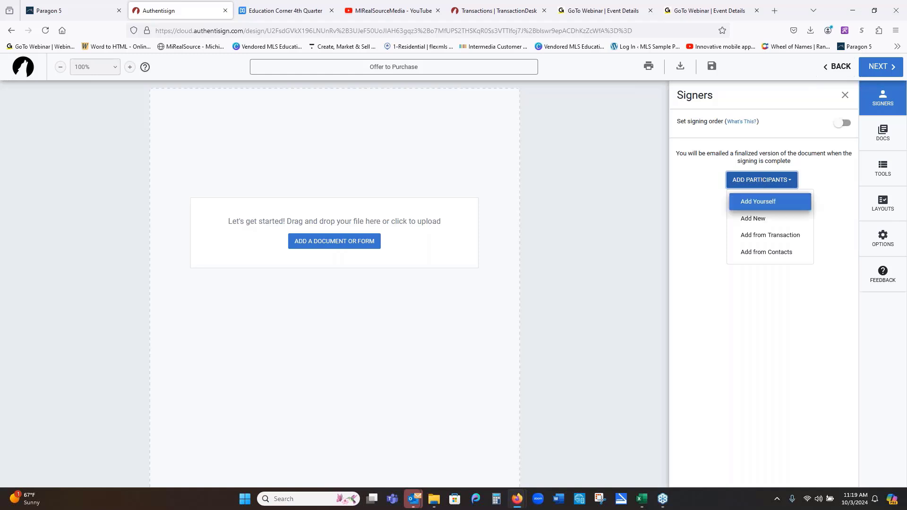
# - Add the transaction's listing agent, selling agent and buyer as signers
pyautogui.click(772, 239)
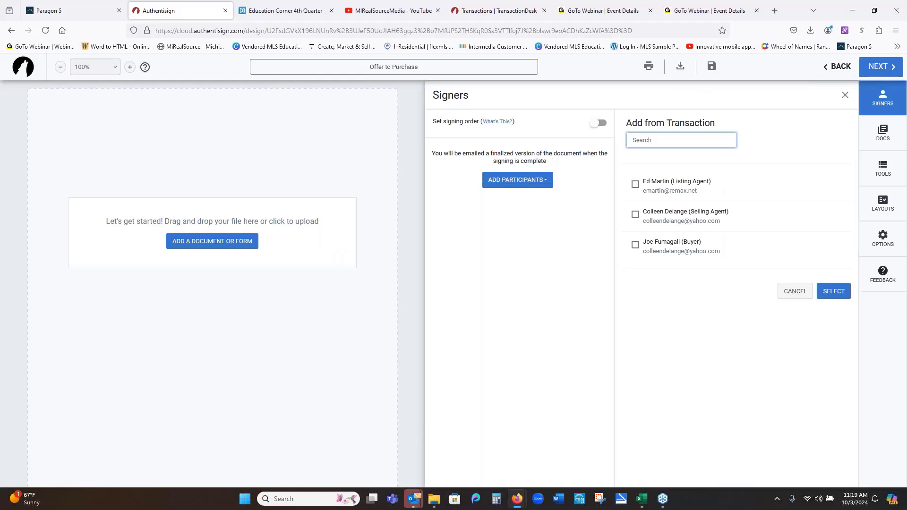
pyautogui.click(636, 184)
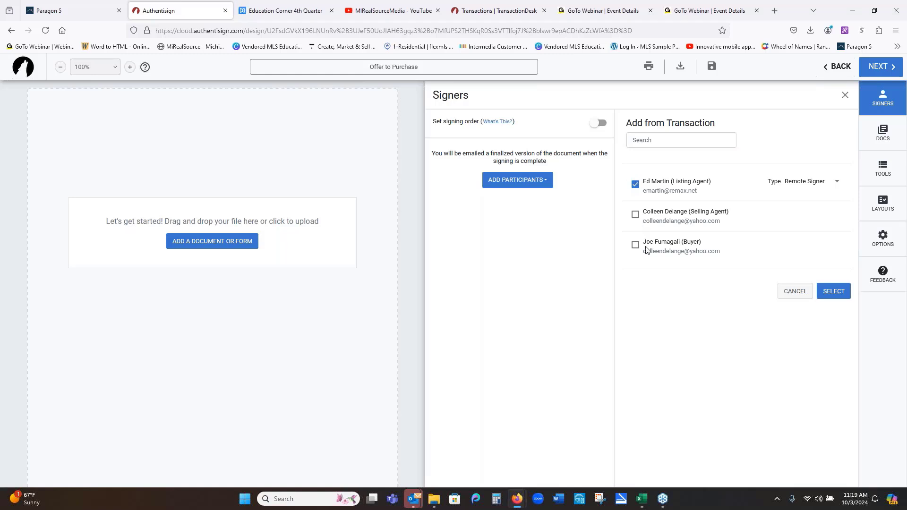
pyautogui.click(636, 216)
pyautogui.click(635, 245)
pyautogui.click(810, 181)
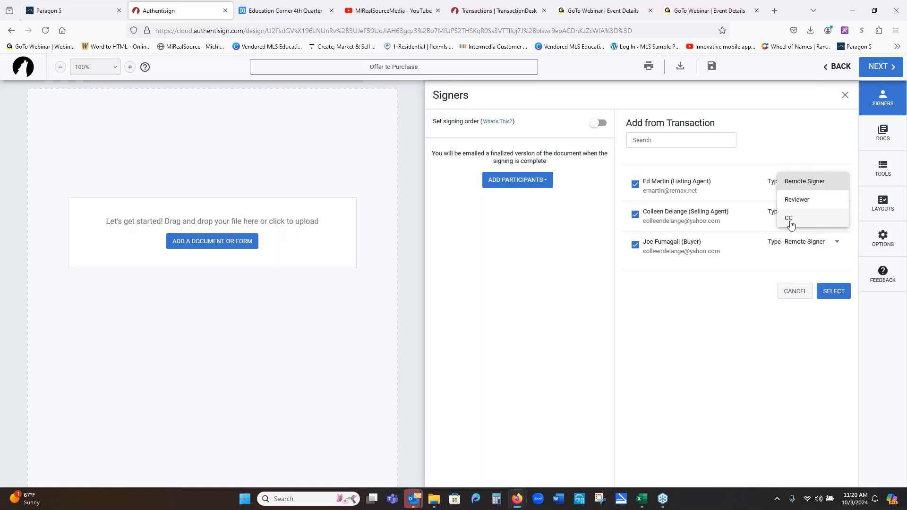
# - Enable signing order: listing agent 1, selling agent 2, buyer 3
pyautogui.click(615, 249)
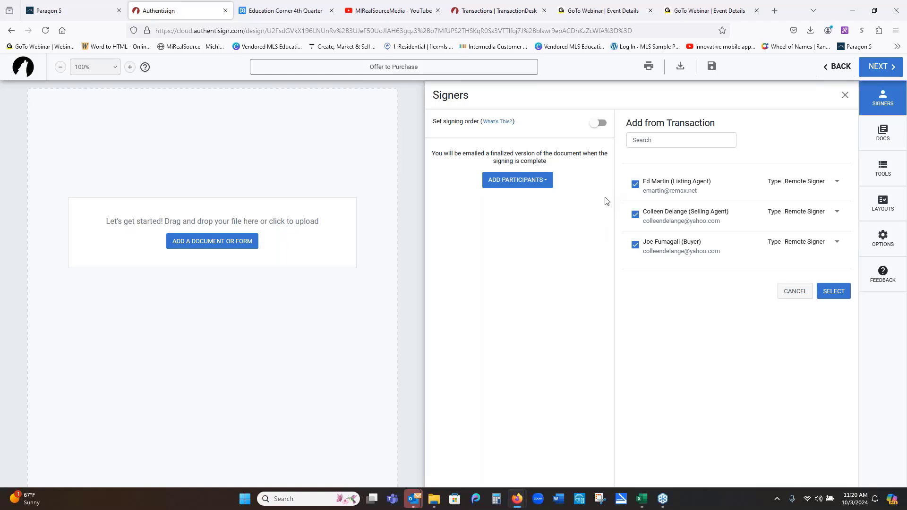
pyautogui.click(593, 127)
# - Add the three contacts as signers, with the buyer first and the selling agent second
pyautogui.click(834, 292)
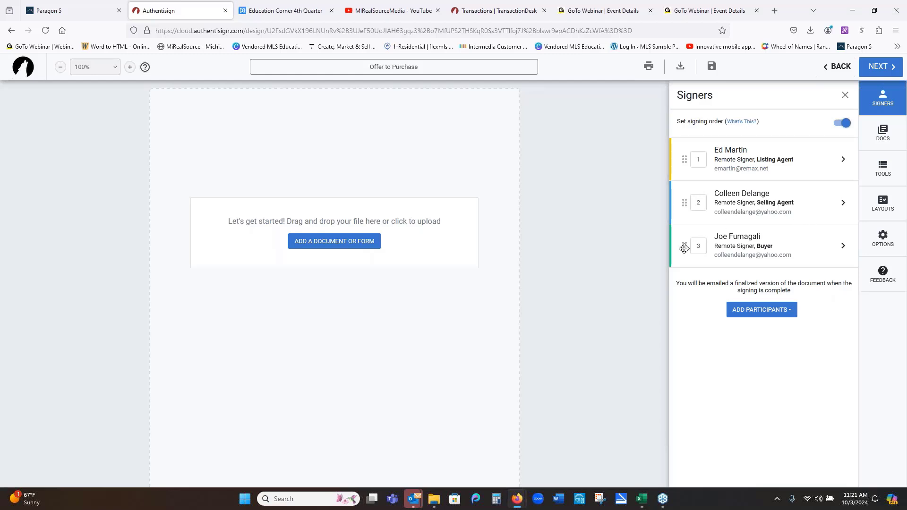
pyautogui.moveTo(684, 249); pyautogui.dragTo(684, 156)
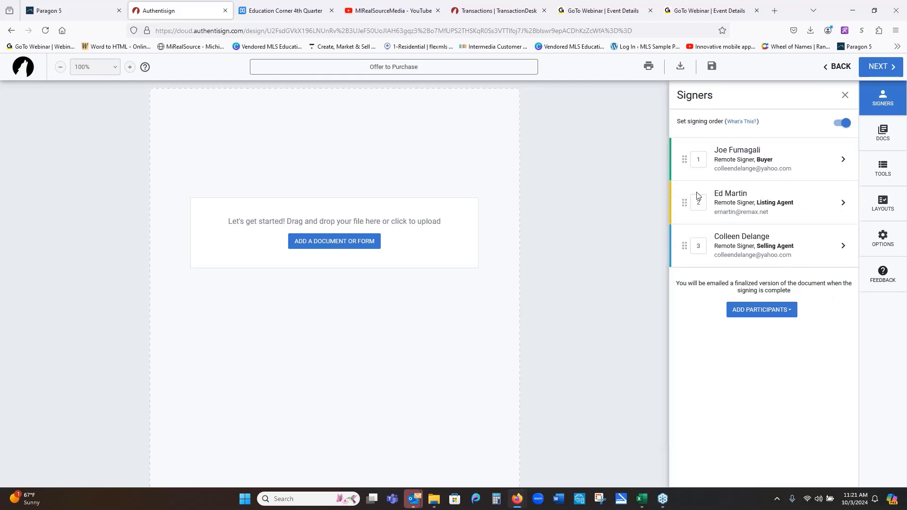
pyautogui.moveTo(684, 245); pyautogui.dragTo(688, 199)
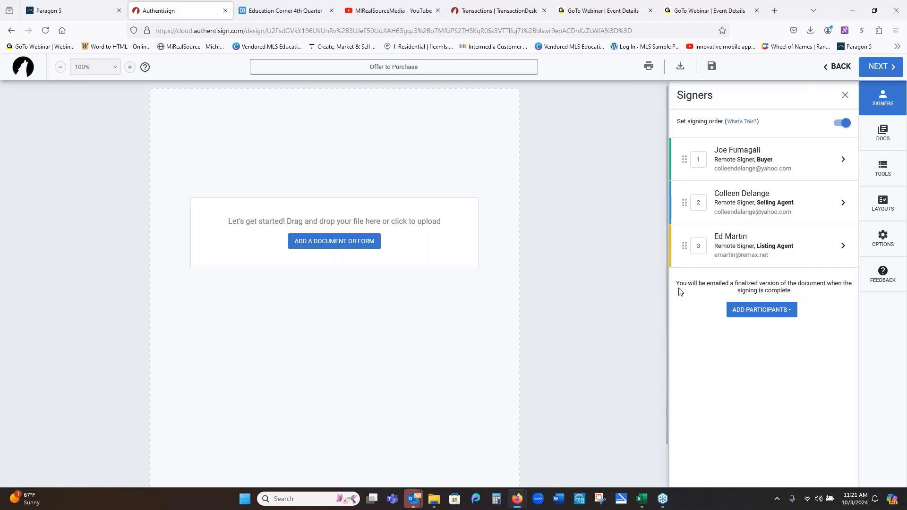
# - Change the listing agent's signer type to CC so they only receive a copy
pyautogui.click(844, 248)
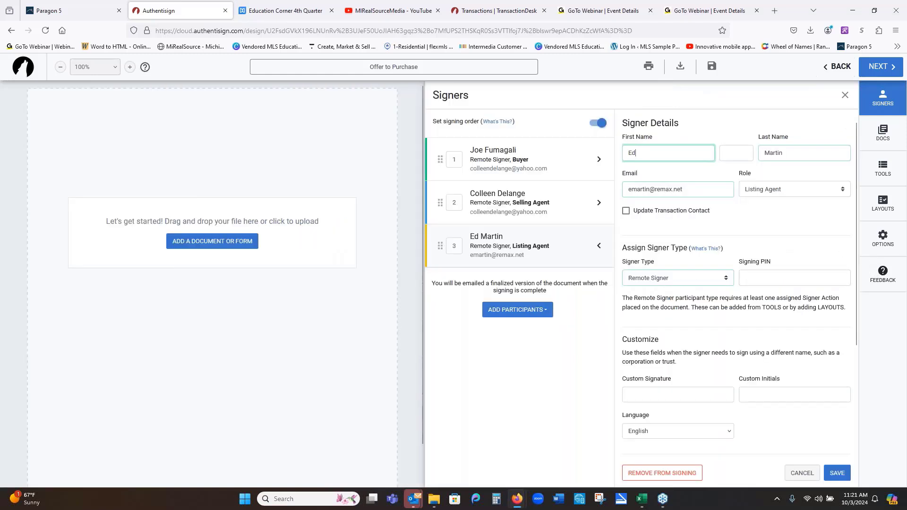
pyautogui.click(722, 280)
pyautogui.click(695, 314)
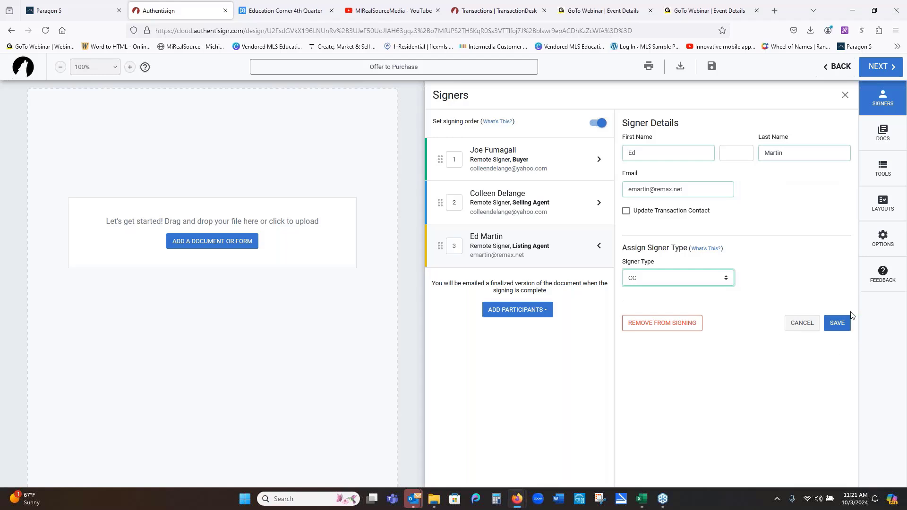
pyautogui.click(835, 323)
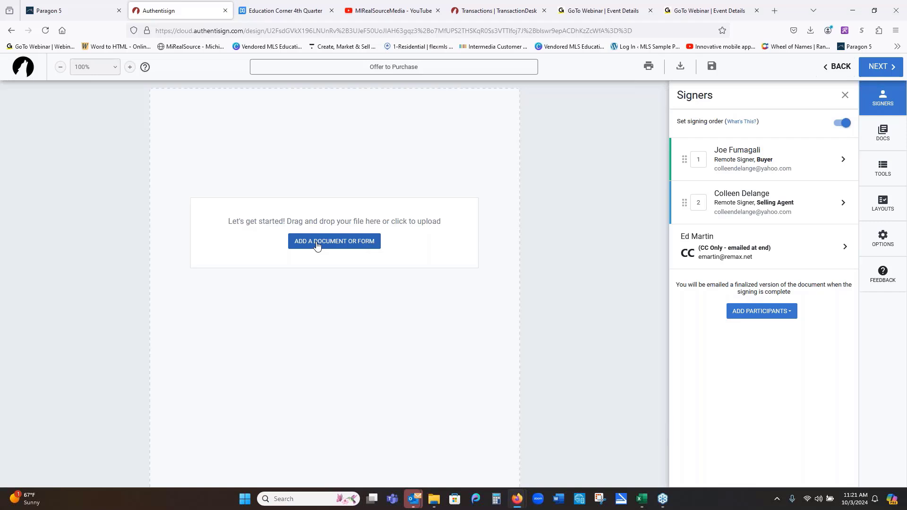
pyautogui.click(317, 242)
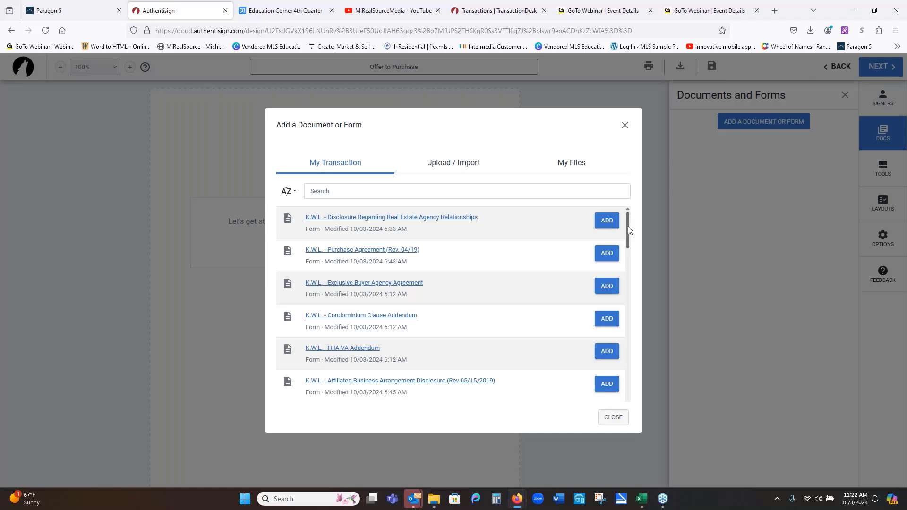
# - Add LBP exe, Seller's Disclosure, LBP, Real Estate Agency Relationships disclosure and Purchase Agreement to the signing
pyautogui.moveTo(629, 231); pyautogui.dragTo(630, 370)
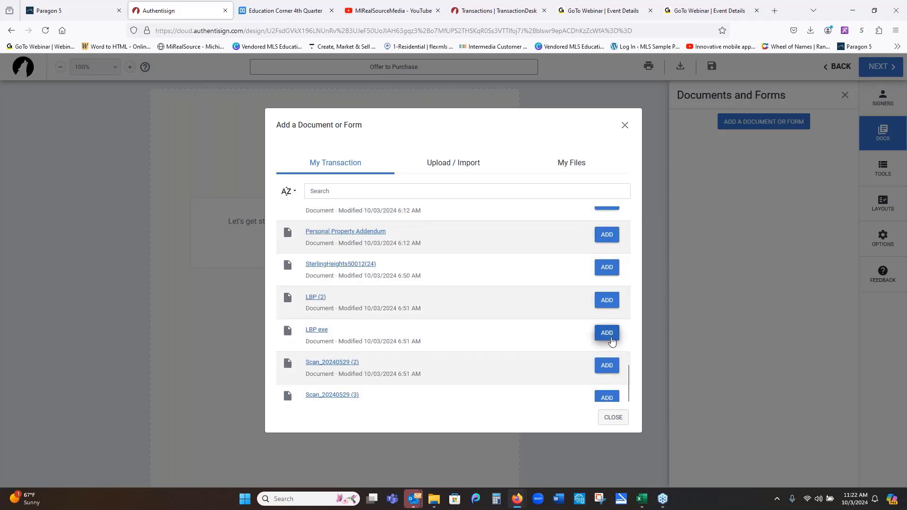
pyautogui.click(609, 334)
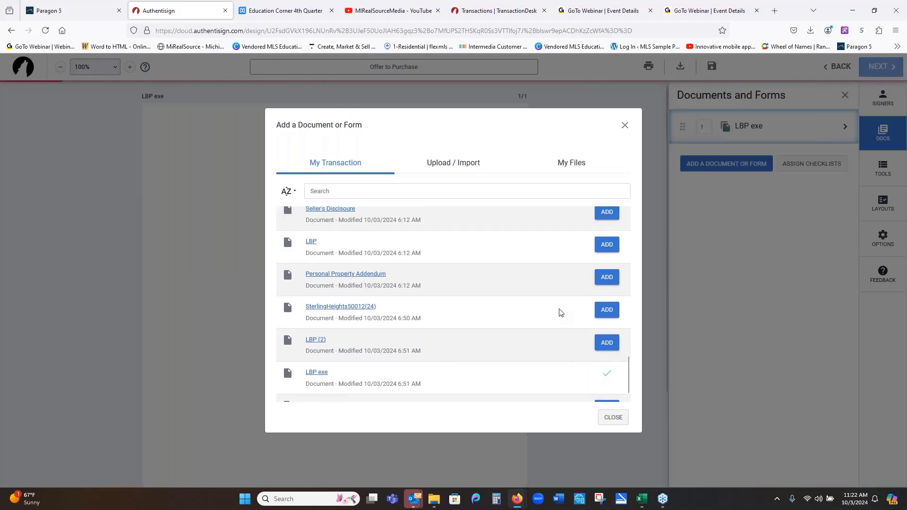
pyautogui.scroll(3, 560, 312)
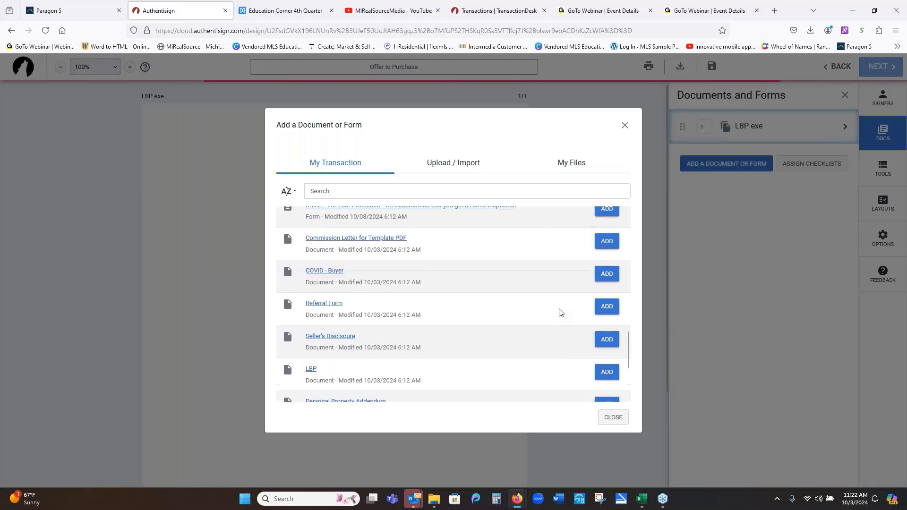
pyautogui.click(614, 344)
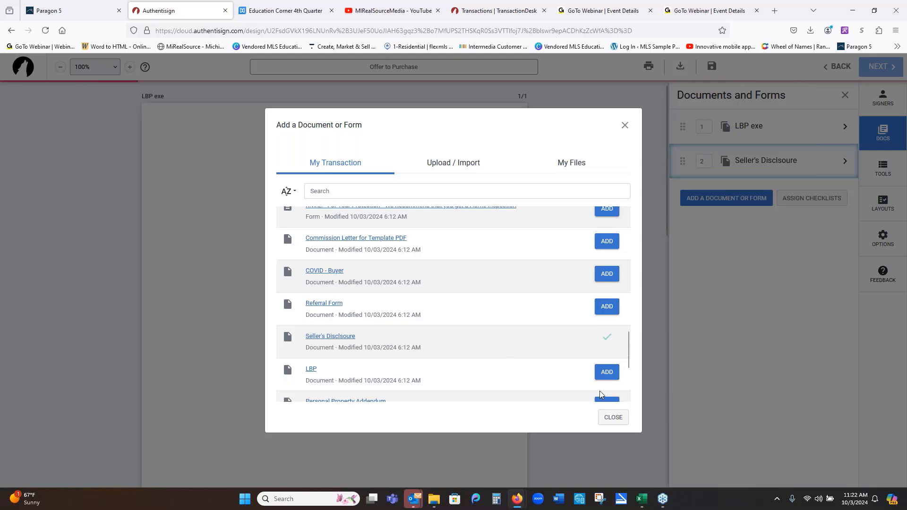
pyautogui.click(607, 373)
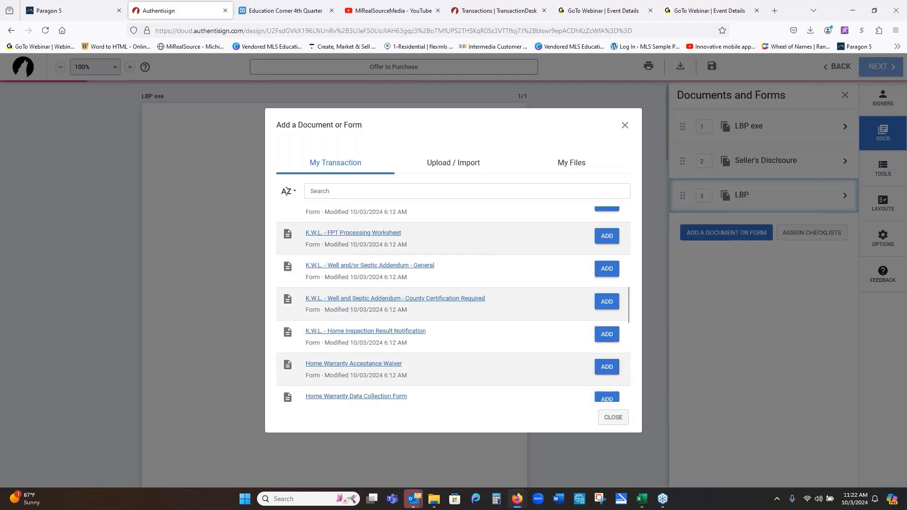
pyautogui.scroll(15, 445, 294)
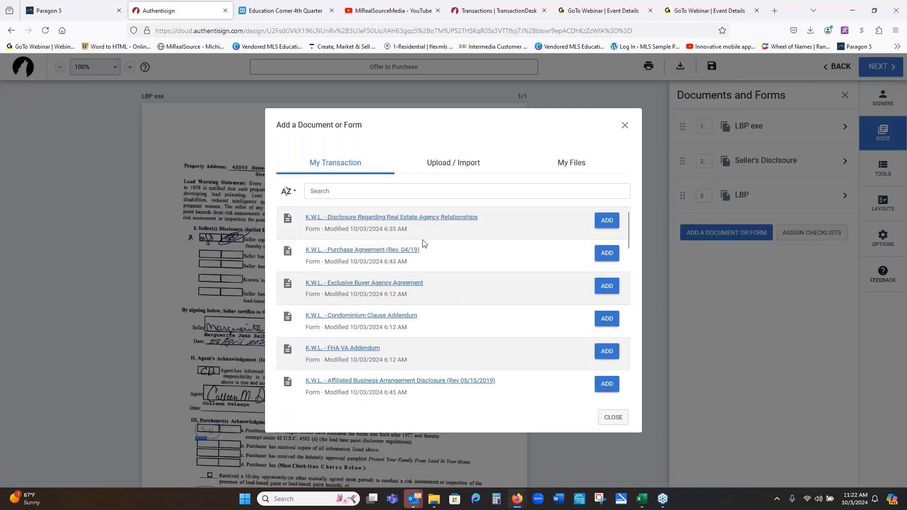
pyautogui.click(606, 220)
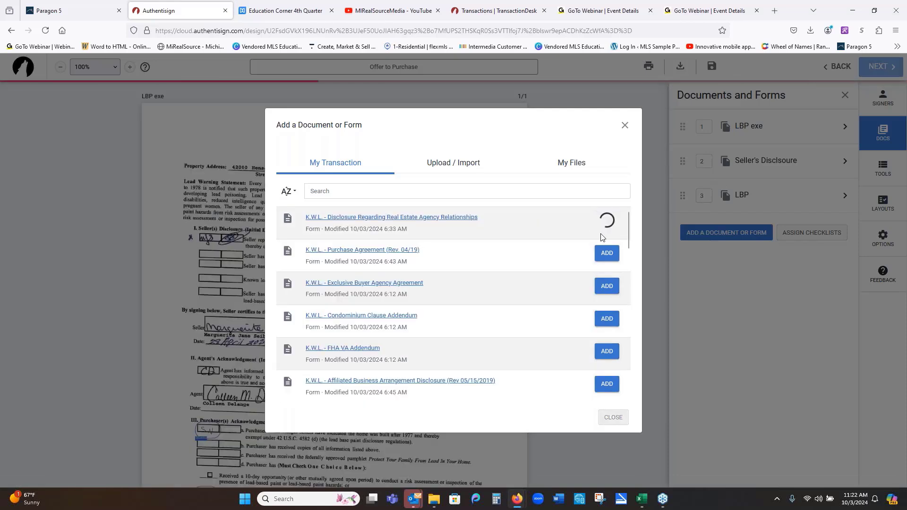
pyautogui.click(607, 260)
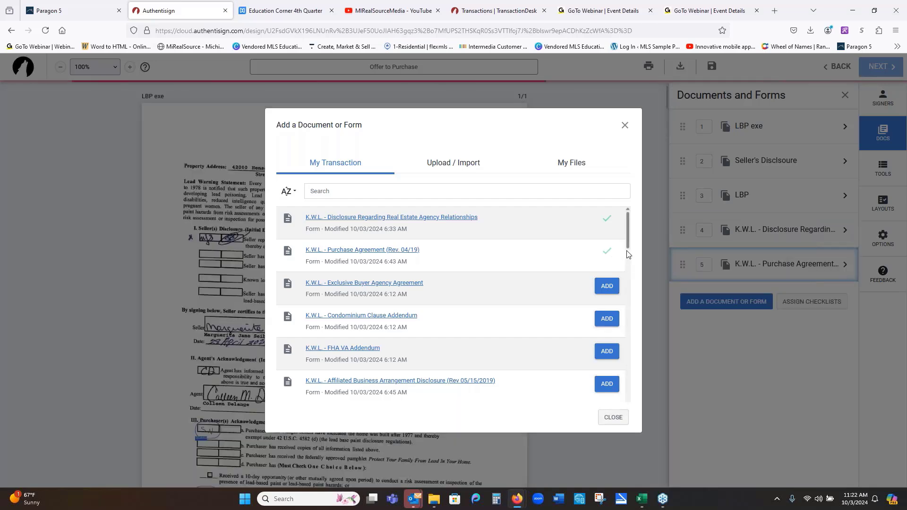
pyautogui.click(624, 126)
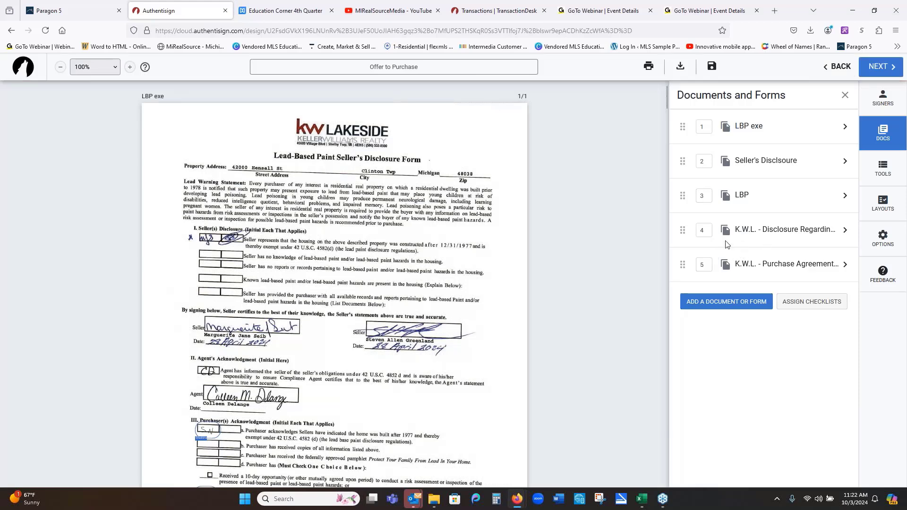
# - Put the agency disclosure first and the purchase agreement second, then scroll through the documents
pyautogui.moveTo(682, 230); pyautogui.dragTo(675, 128)
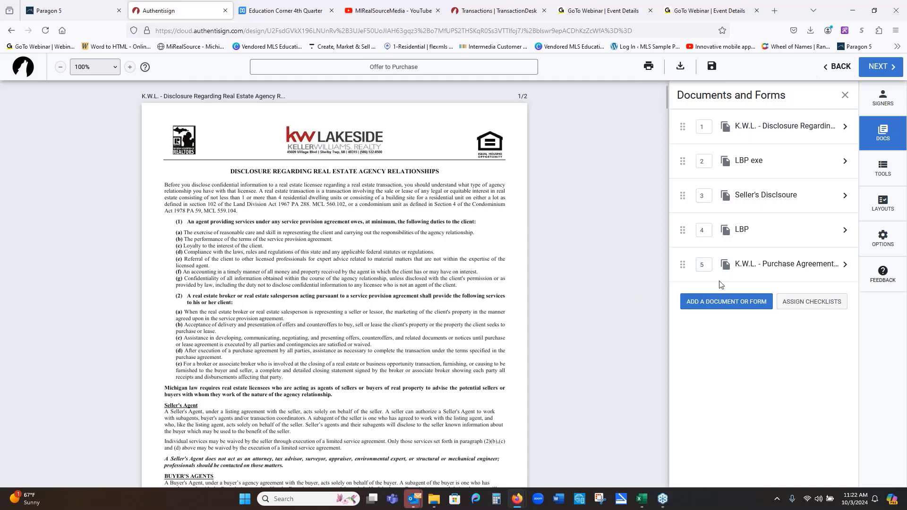
pyautogui.moveTo(682, 265); pyautogui.dragTo(680, 162)
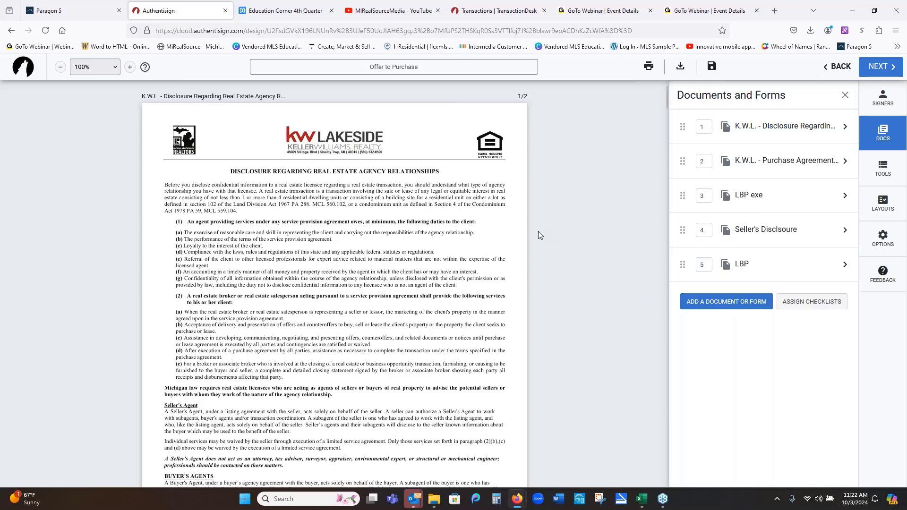
pyautogui.scroll(-8, 537, 231)
pyautogui.scroll(-5, 537, 231)
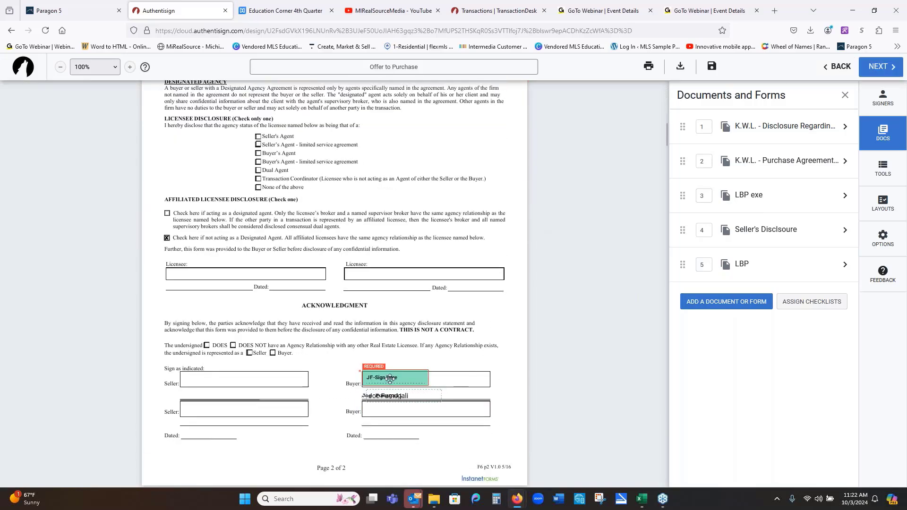
pyautogui.scroll(-4, 390, 378)
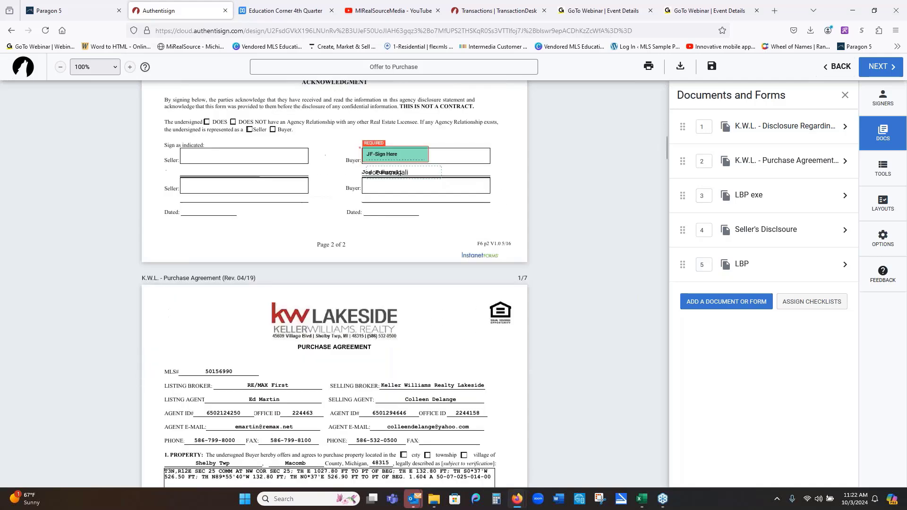
pyautogui.scroll(-10, 387, 377)
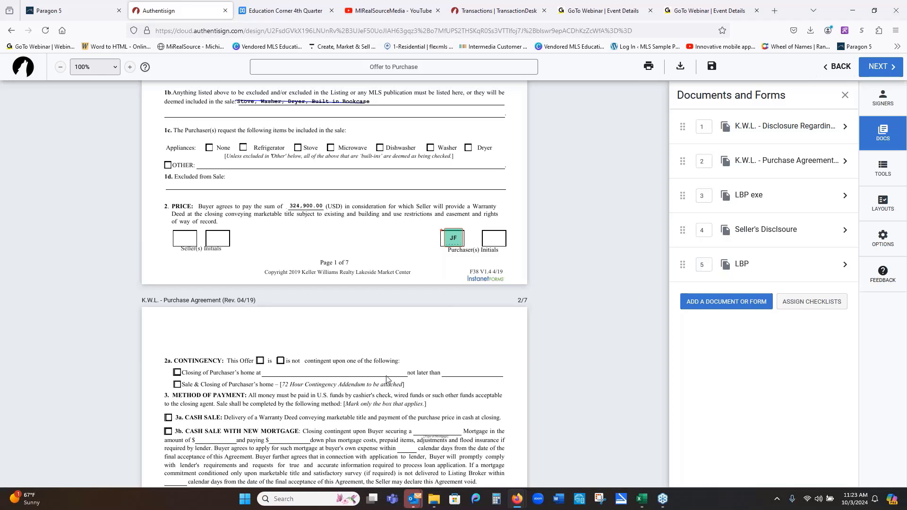
pyautogui.scroll(-1, 386, 379)
pyautogui.scroll(-1, 386, 380)
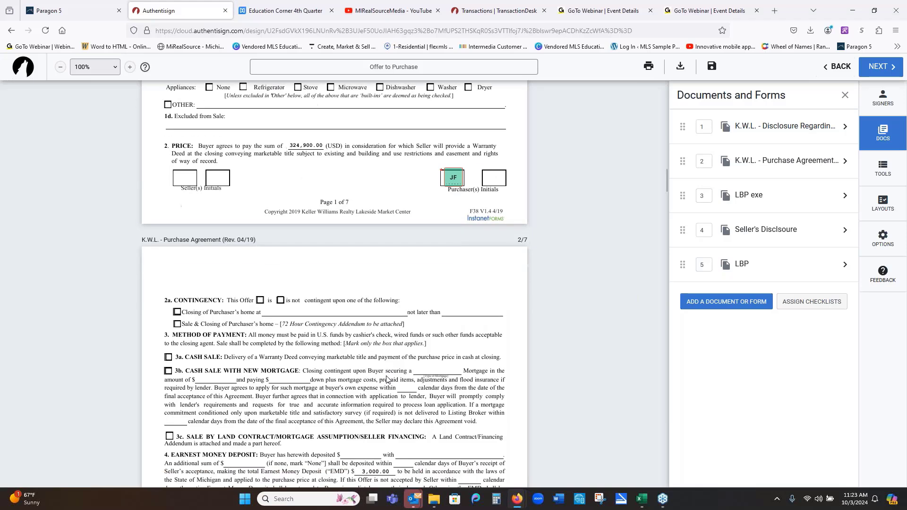
pyautogui.click(881, 177)
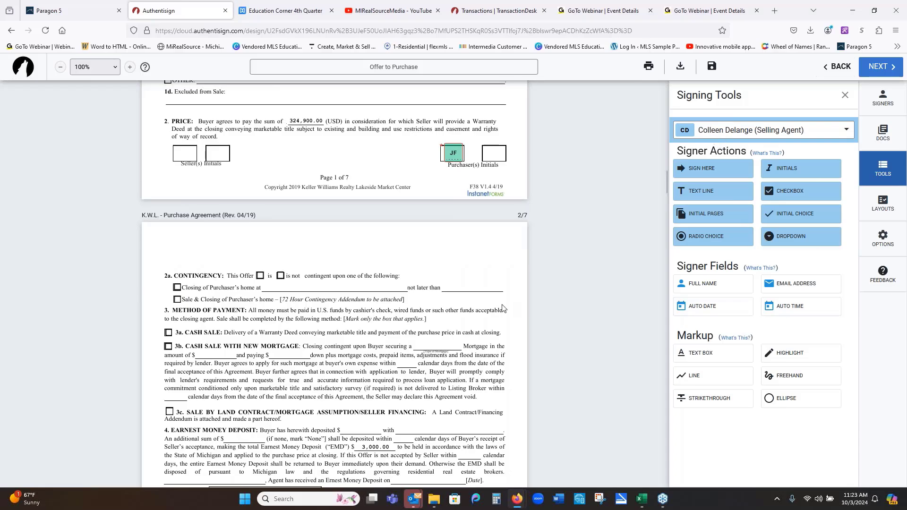
pyautogui.scroll(-10, 501, 302)
pyautogui.scroll(-15, 500, 299)
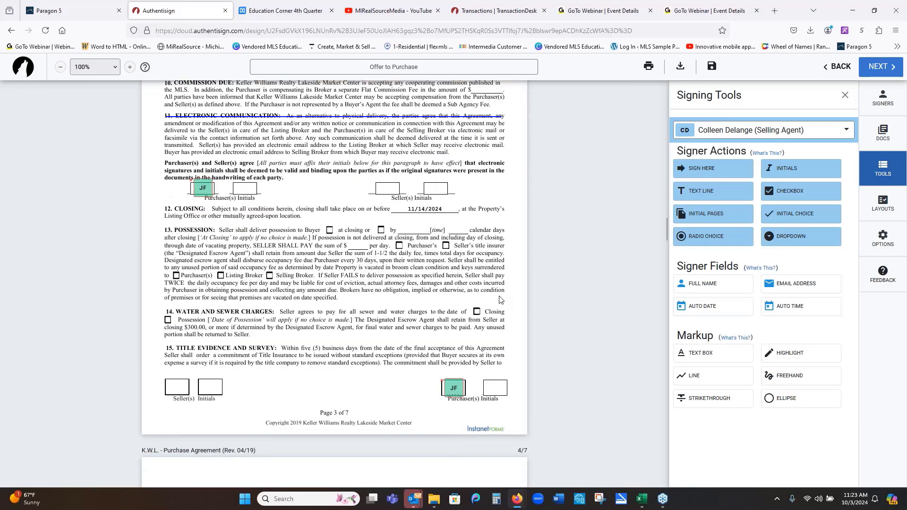
pyautogui.scroll(-20, 501, 300)
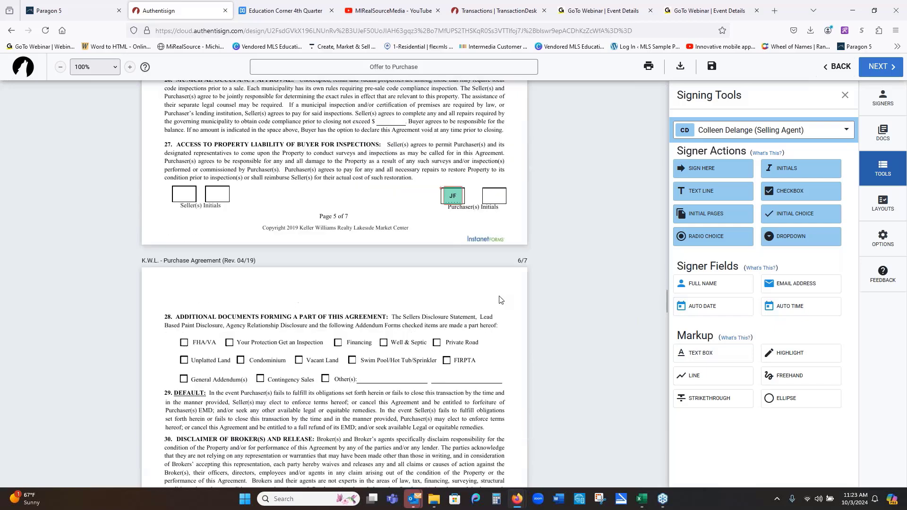
pyautogui.scroll(-5, 500, 300)
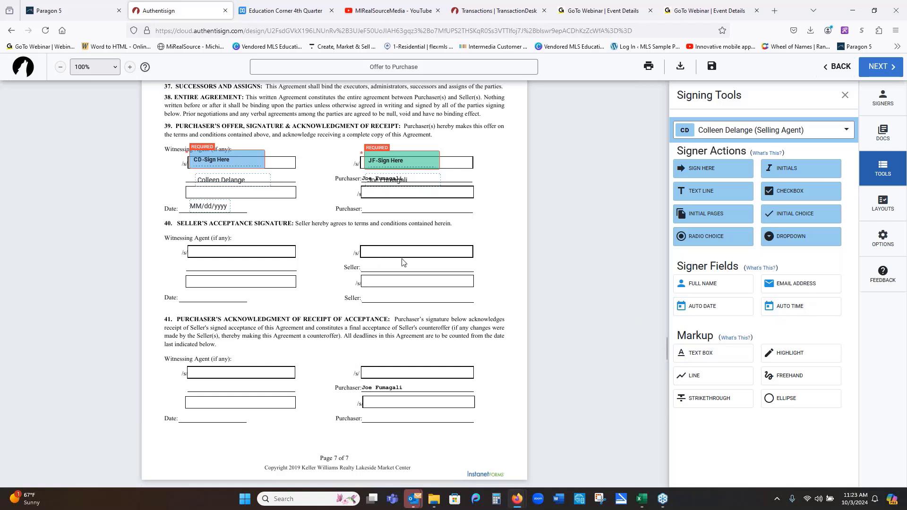
pyautogui.click(795, 359)
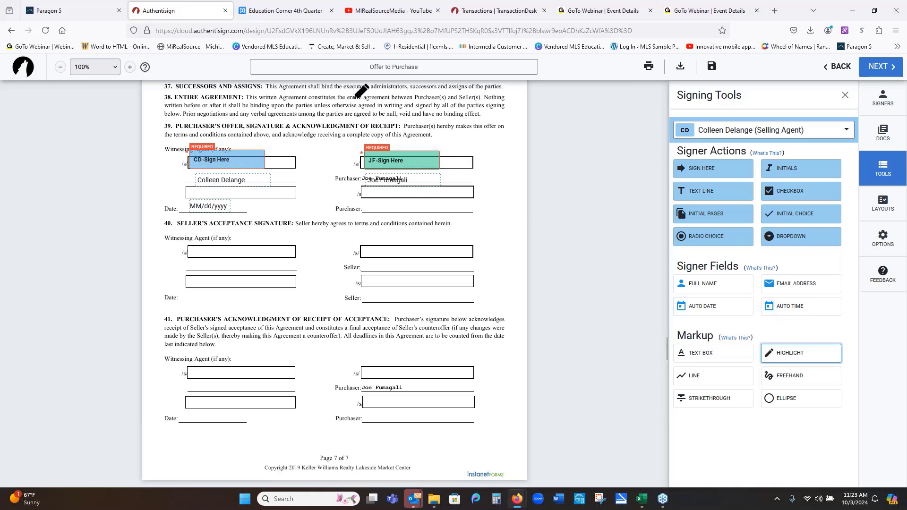
pyautogui.moveTo(348, 104); pyautogui.dragTo(476, 104)
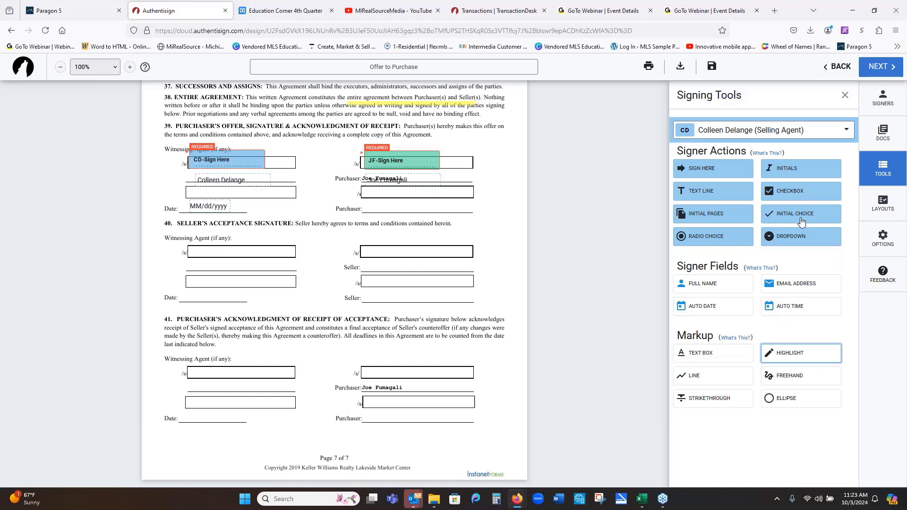
pyautogui.click(715, 239)
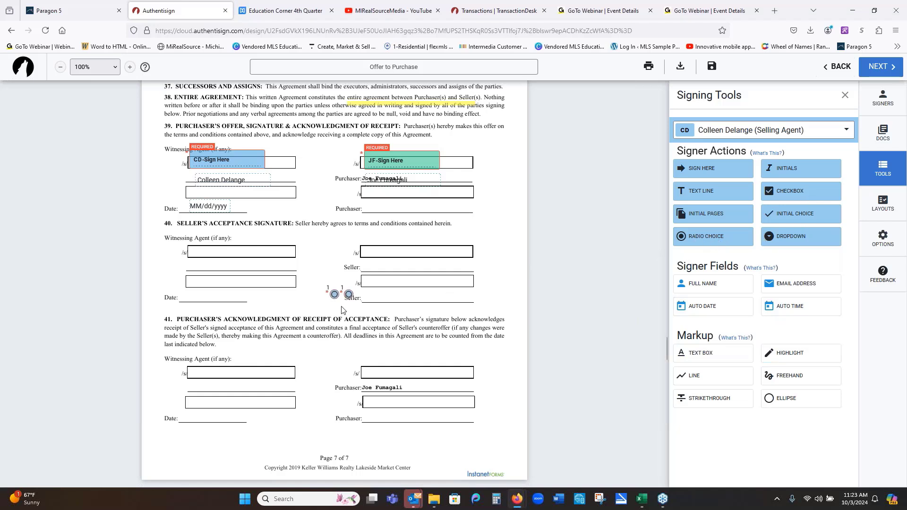
pyautogui.scroll(2, 369, 306)
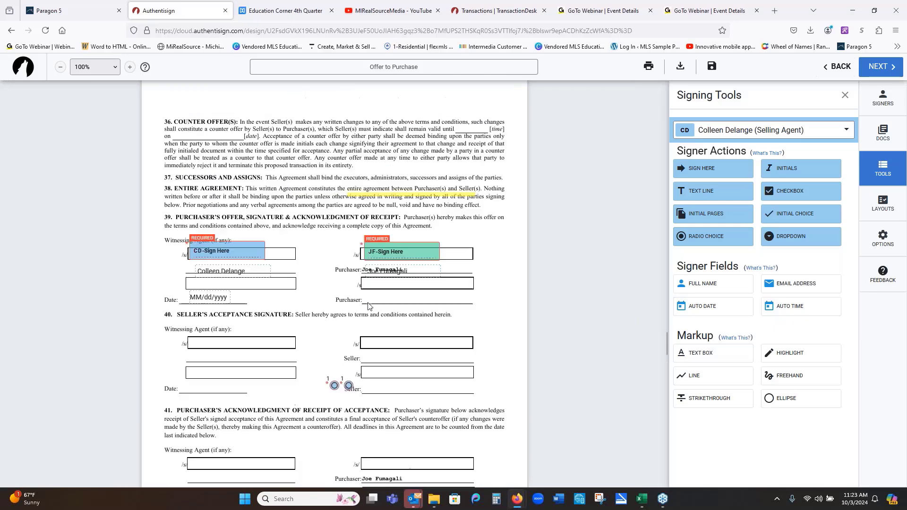
pyautogui.scroll(8, 369, 307)
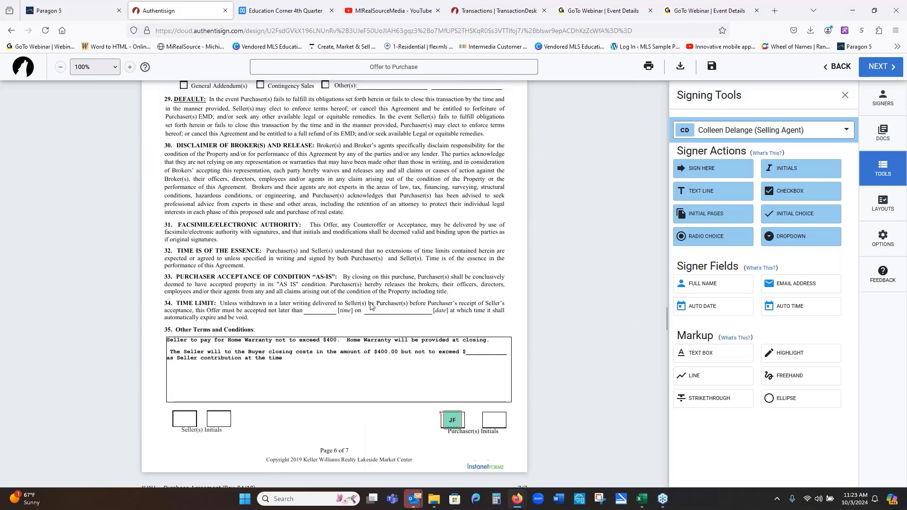
pyautogui.scroll(8, 370, 306)
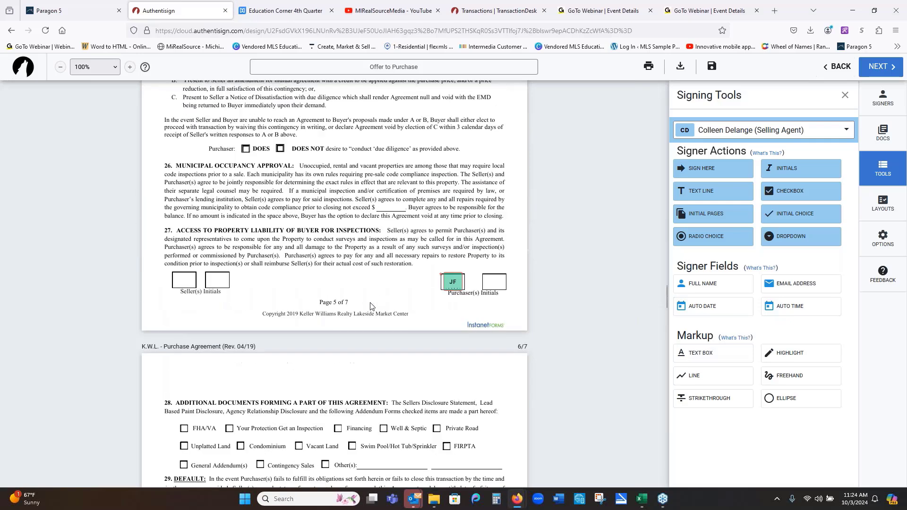
# - Place a two-option radio group on DOES and DOES NOT, discarding a stray dropdown field
pyautogui.scroll(3, 370, 306)
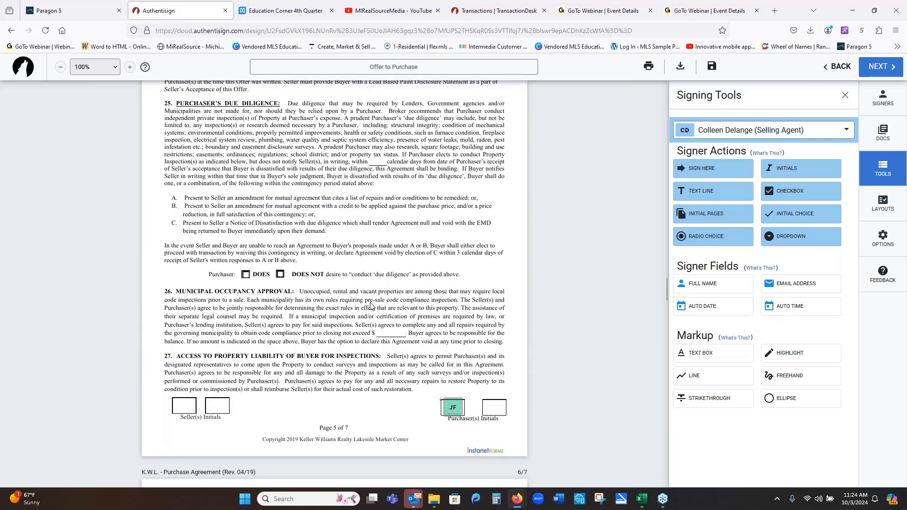
pyautogui.scroll(-2, 336, 278)
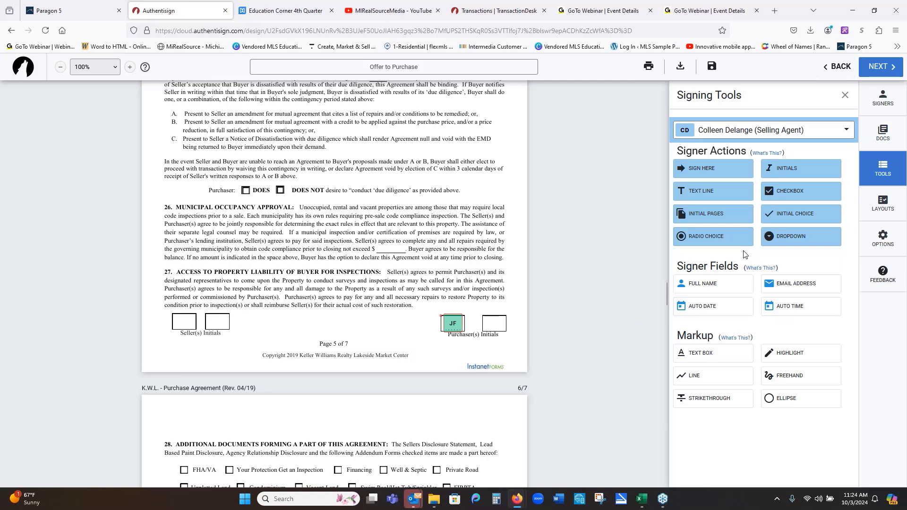
pyautogui.click(721, 240)
pyautogui.moveTo(333, 293); pyautogui.dragTo(246, 189)
pyautogui.moveTo(348, 295); pyautogui.dragTo(280, 190)
pyautogui.click(788, 240)
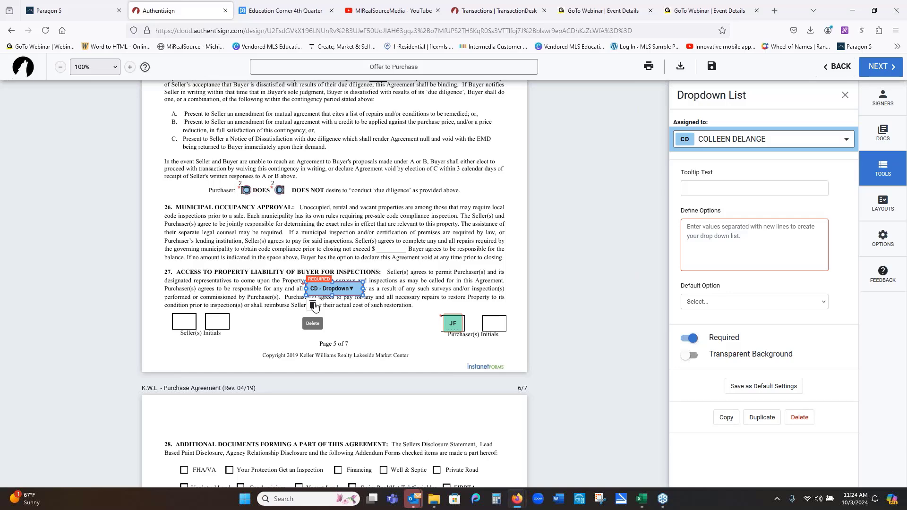
pyautogui.click(313, 306)
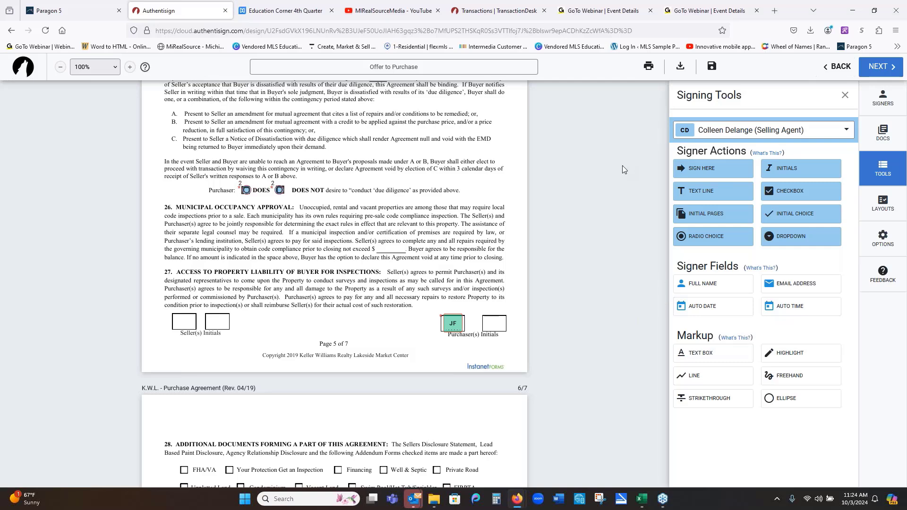
# - Preview the invitation email customization, then back out of the finalize screen without sending
pyautogui.click(882, 69)
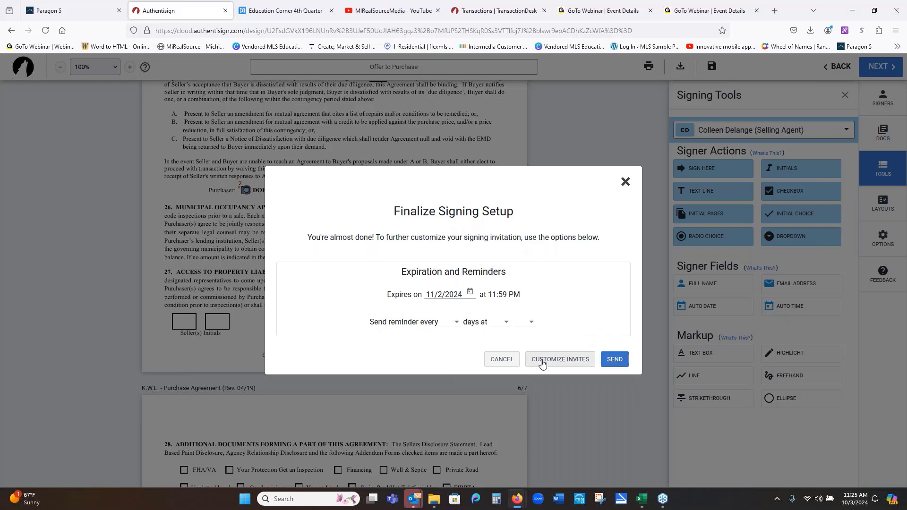
pyautogui.click(560, 360)
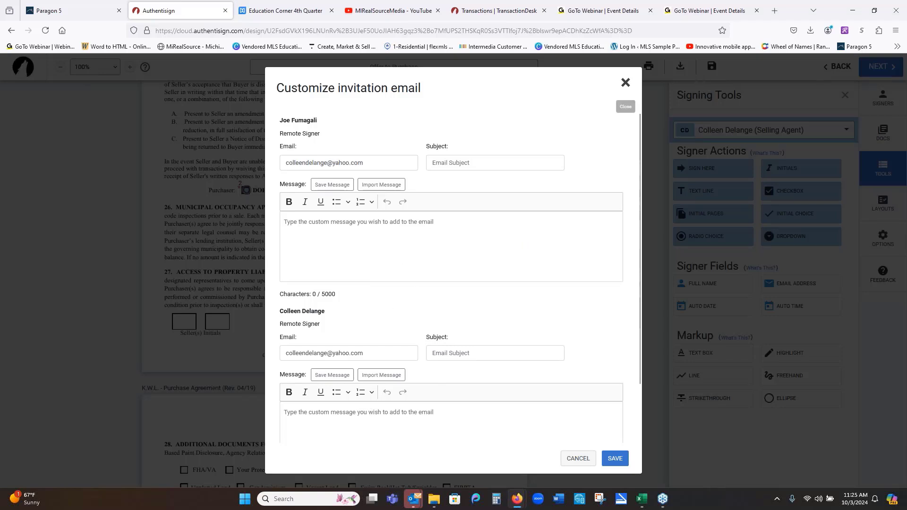
pyautogui.click(625, 85)
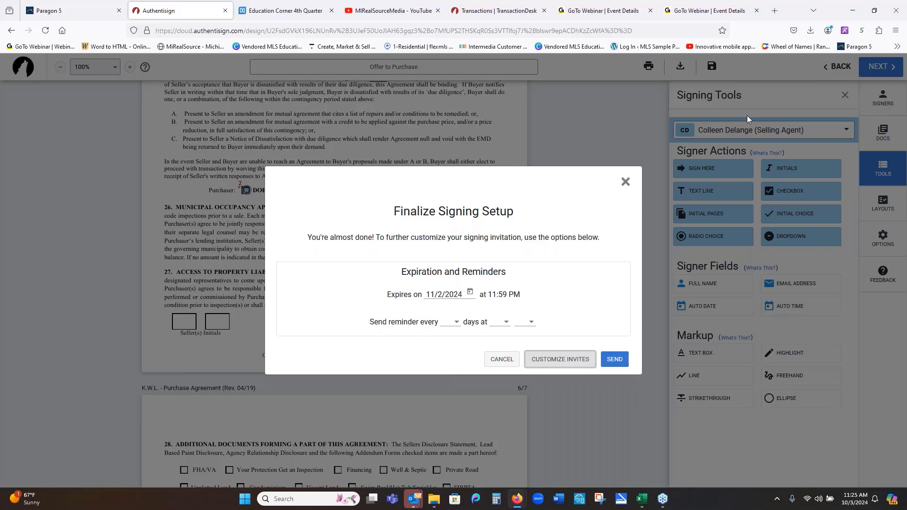
pyautogui.click(617, 211)
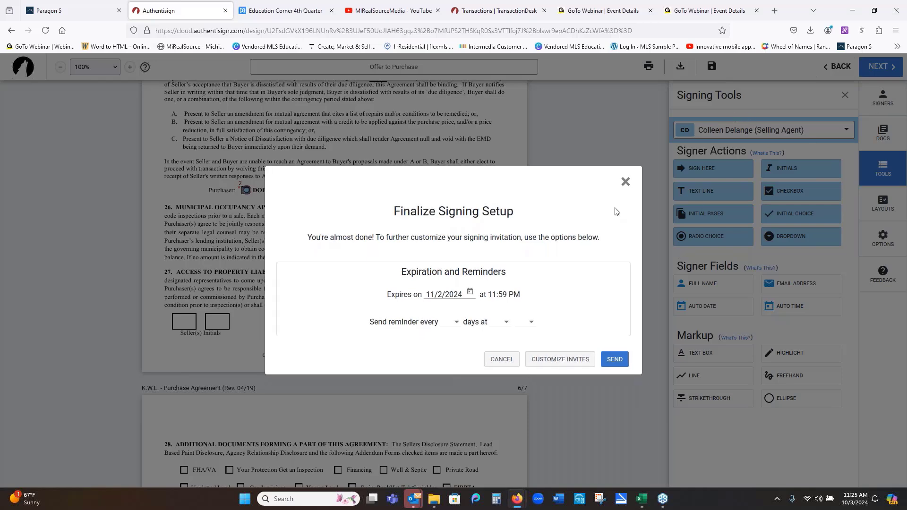
pyautogui.click(625, 182)
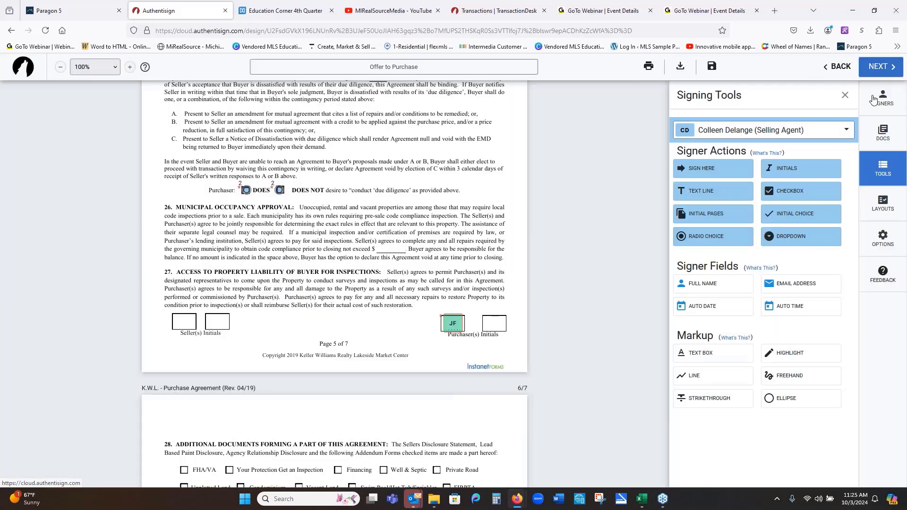
# - Confirm the signers' order on the Signers tab and send the Offer to Purchase invitations
pyautogui.click(873, 100)
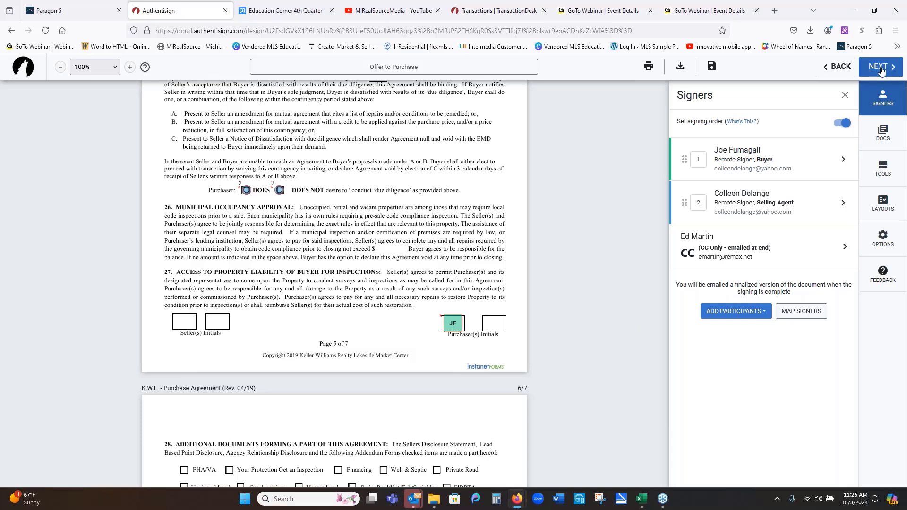
pyautogui.click(880, 68)
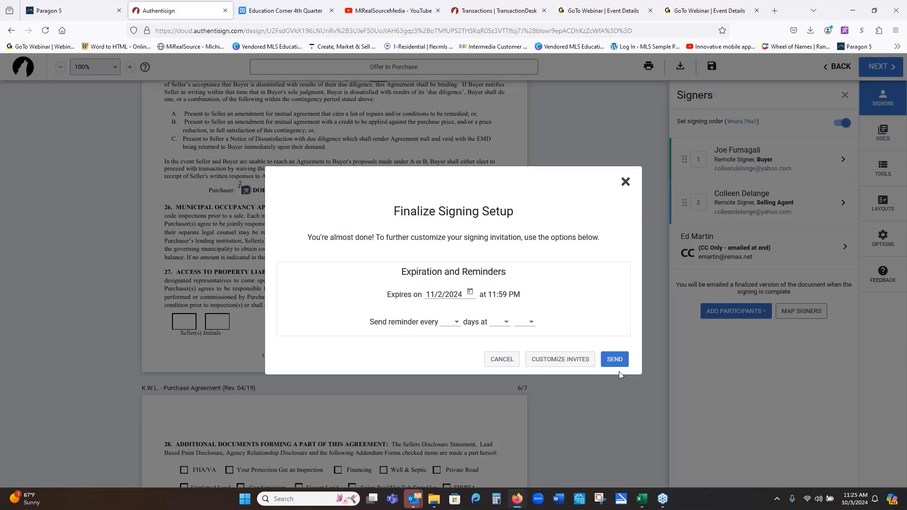
pyautogui.click(614, 359)
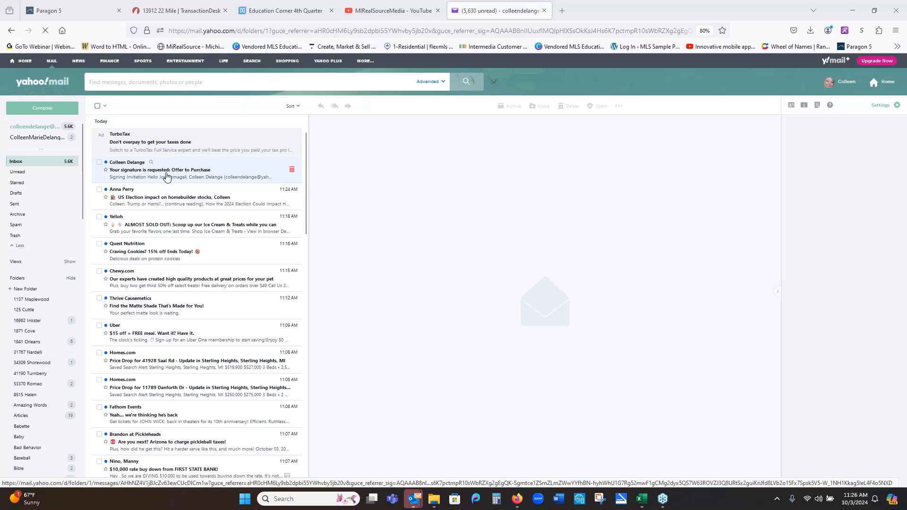
# - Open the 'Your signature is requested: Offer to Purchase' email and read through it
pyautogui.click(166, 176)
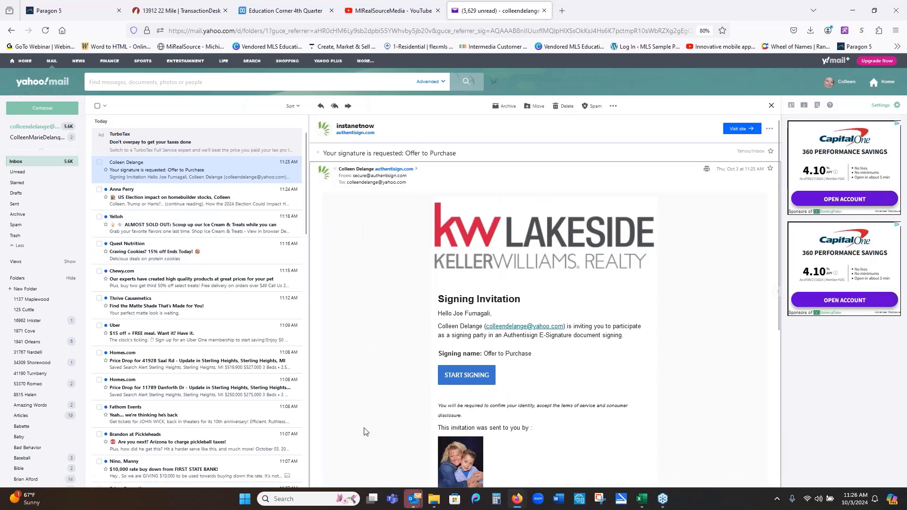
pyautogui.scroll(-2, 636, 453)
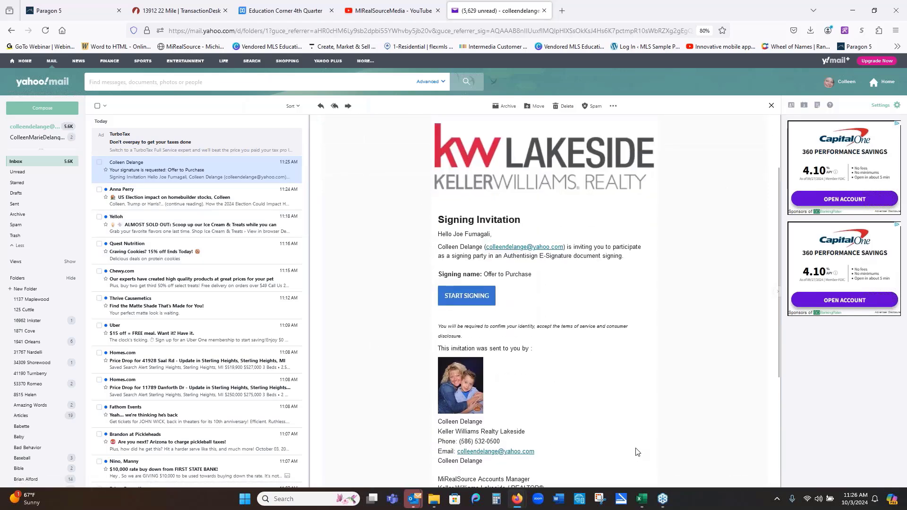
pyautogui.scroll(2, 635, 453)
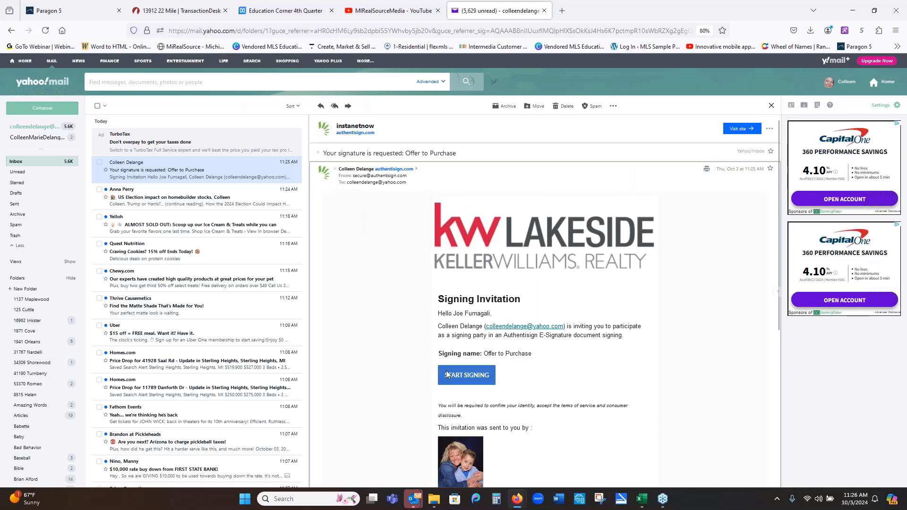
pyautogui.moveTo(396, 179)
# - Start the buyer's signing session and accept the participant acknowledgement
pyautogui.click(480, 378)
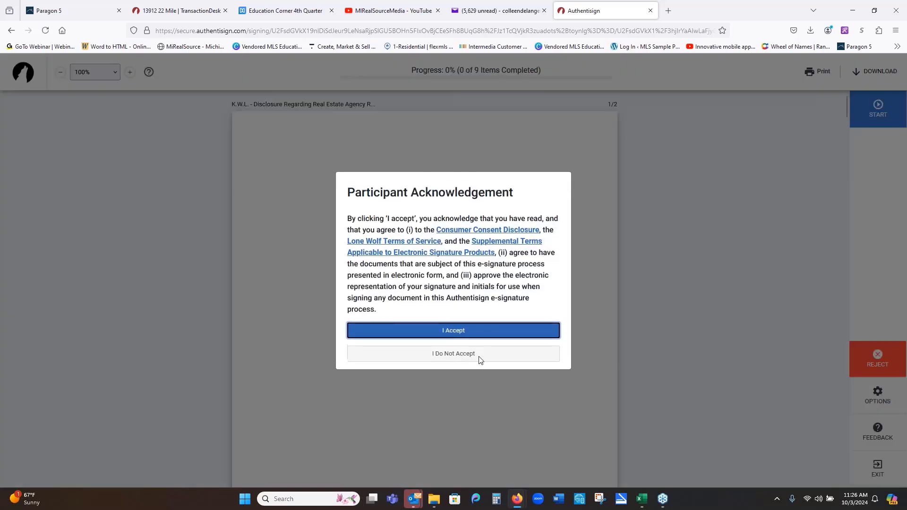
pyautogui.click(471, 331)
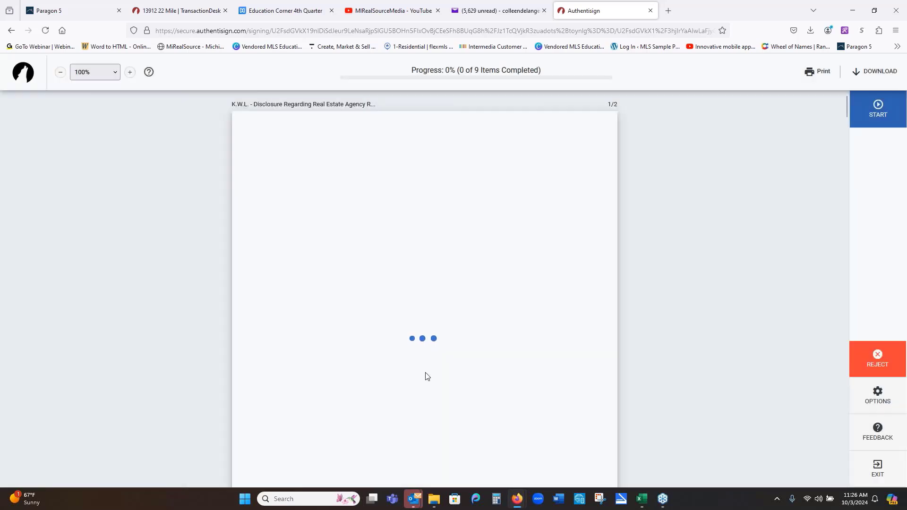
pyautogui.scroll(-1, 431, 222)
pyautogui.scroll(-5, 431, 222)
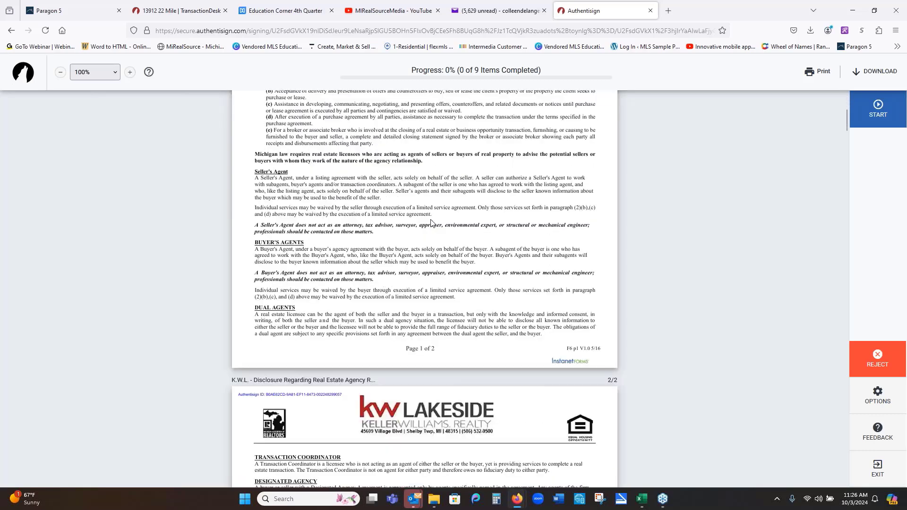
pyautogui.scroll(-9, 703, 390)
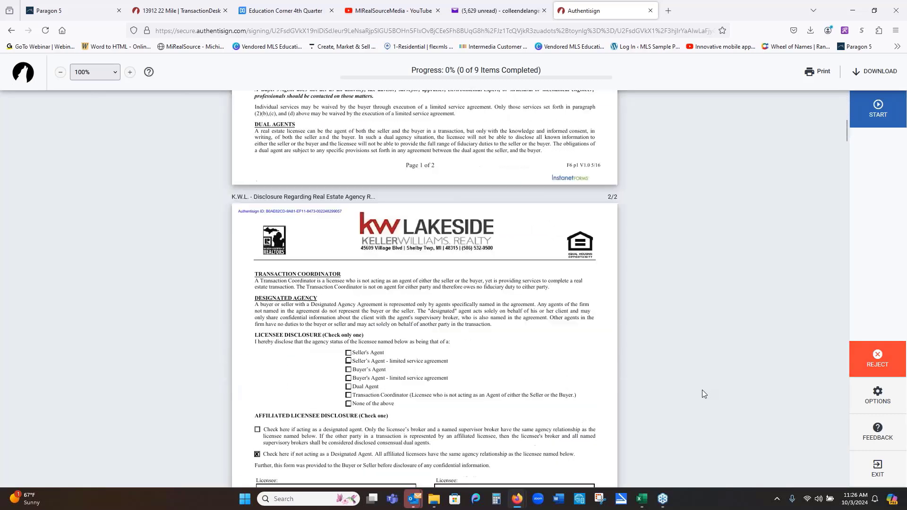
# - Bring up signature creation from the Buyer Sign field, trying a drawn signature before returning to Styles
pyautogui.click(486, 339)
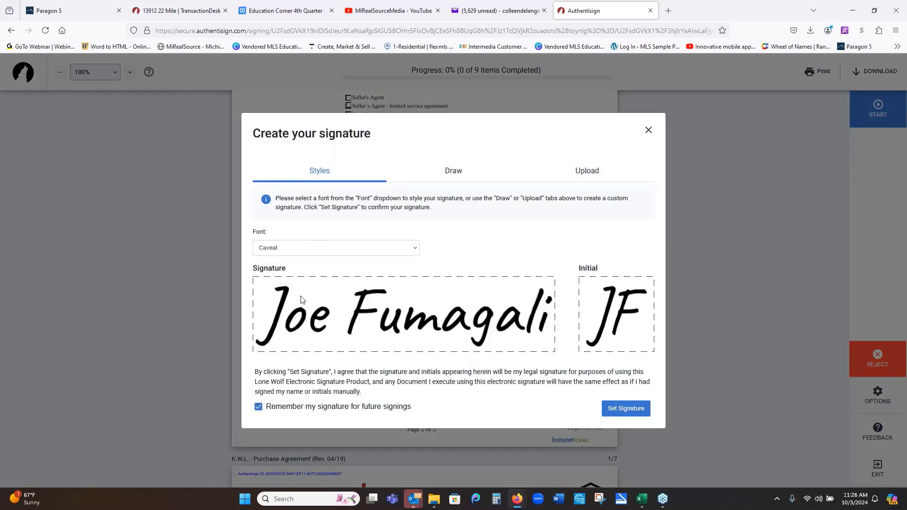
pyautogui.click(454, 171)
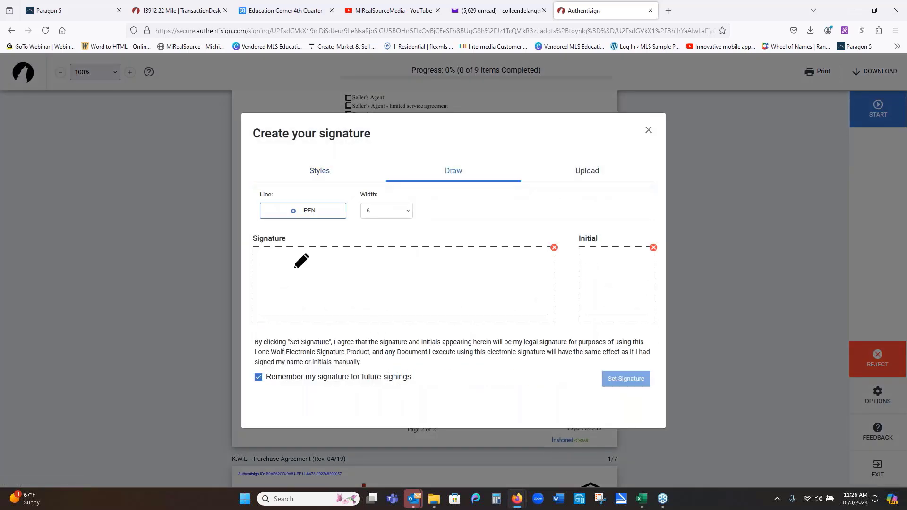
pyautogui.moveTo(296, 262)
pyautogui.mouseDown()
pyautogui.moveTo(314, 305)
pyautogui.moveTo(461, 276)
pyautogui.mouseUp()
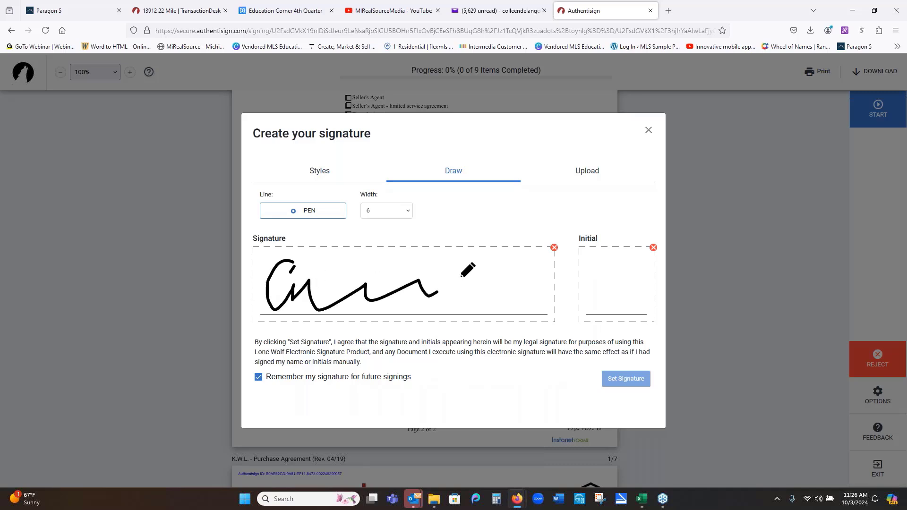
pyautogui.click(306, 172)
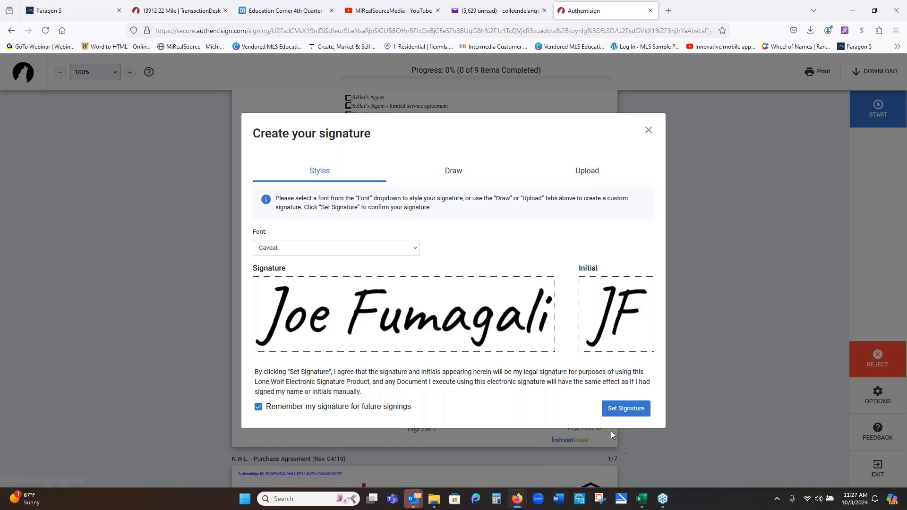
# - Adopt the styled signature, initial each remaining purchaser box, and sign the page 7 purchaser line
pyautogui.click(624, 410)
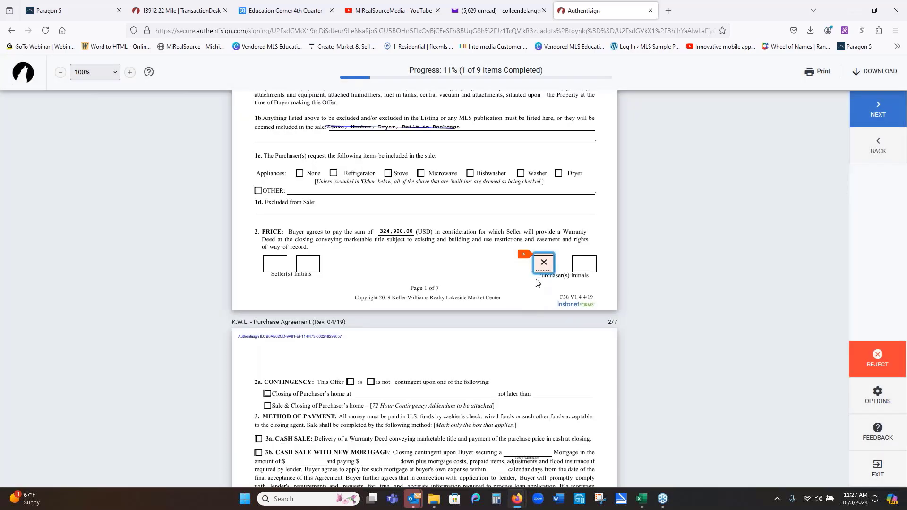
pyautogui.click(543, 267)
pyautogui.click(543, 267)
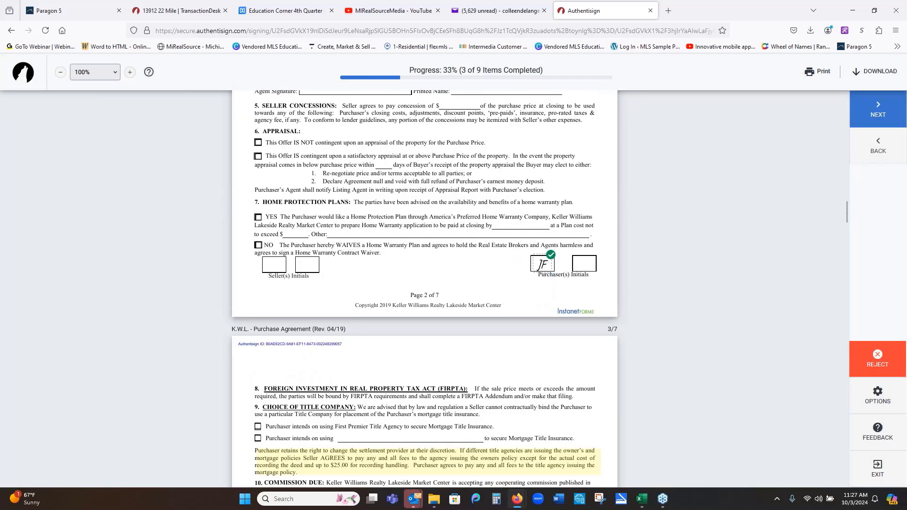
pyautogui.click(292, 264)
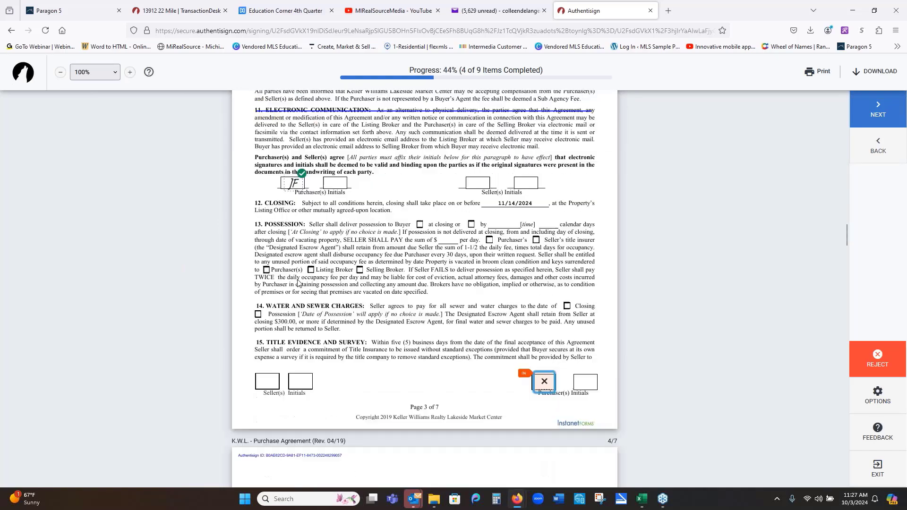
pyautogui.click(544, 264)
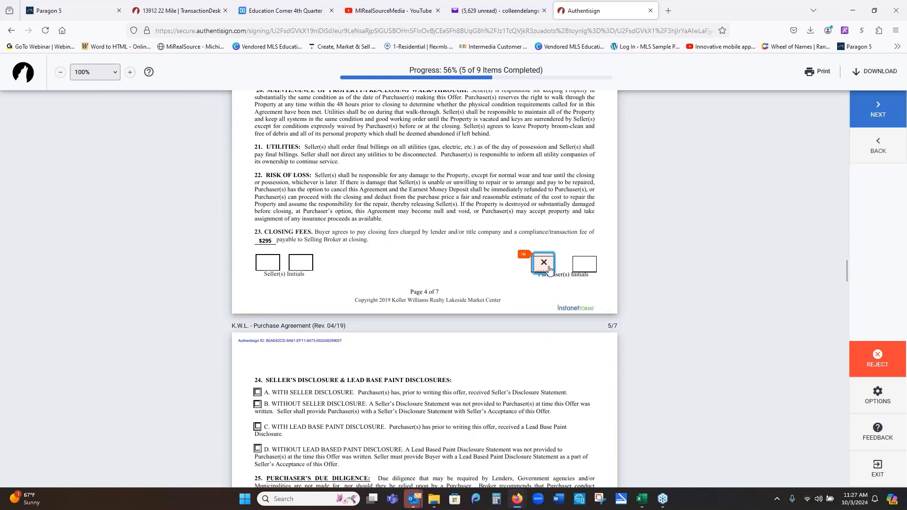
pyautogui.click(547, 272)
pyautogui.click(547, 274)
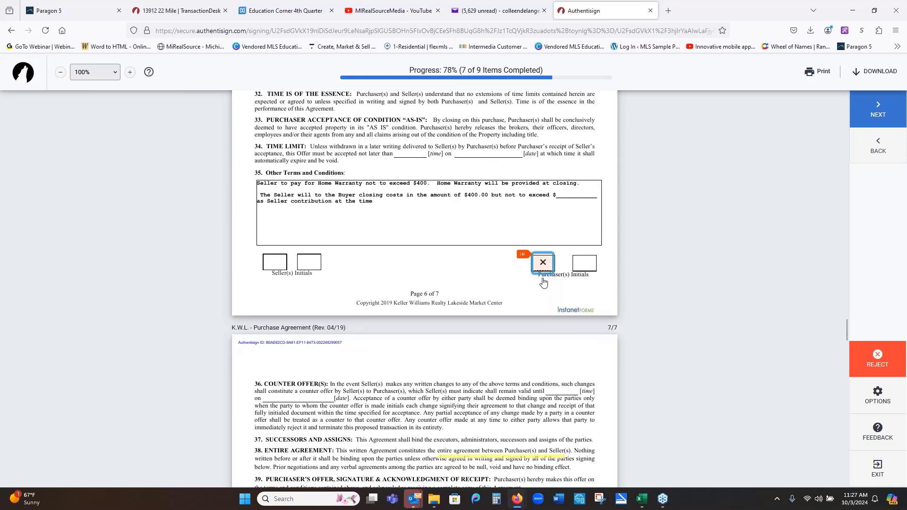
pyautogui.click(598, 267)
pyautogui.click(514, 269)
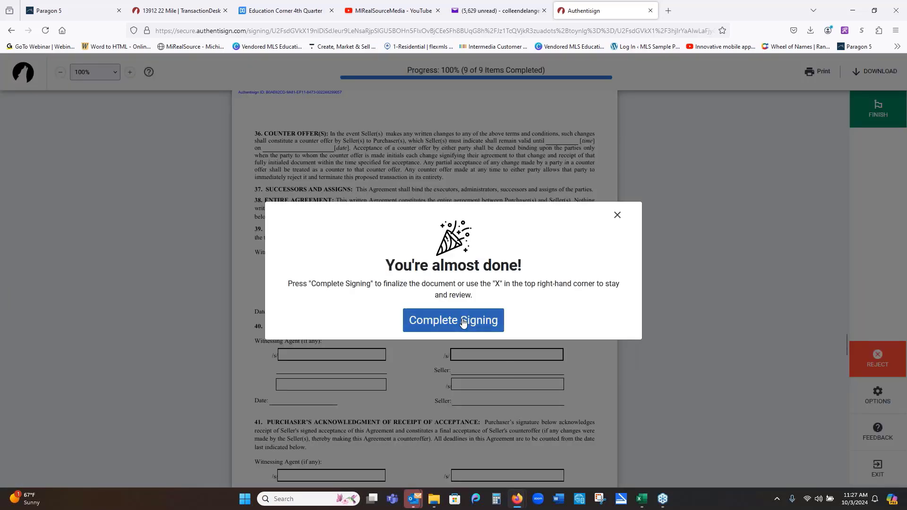
pyautogui.click(617, 216)
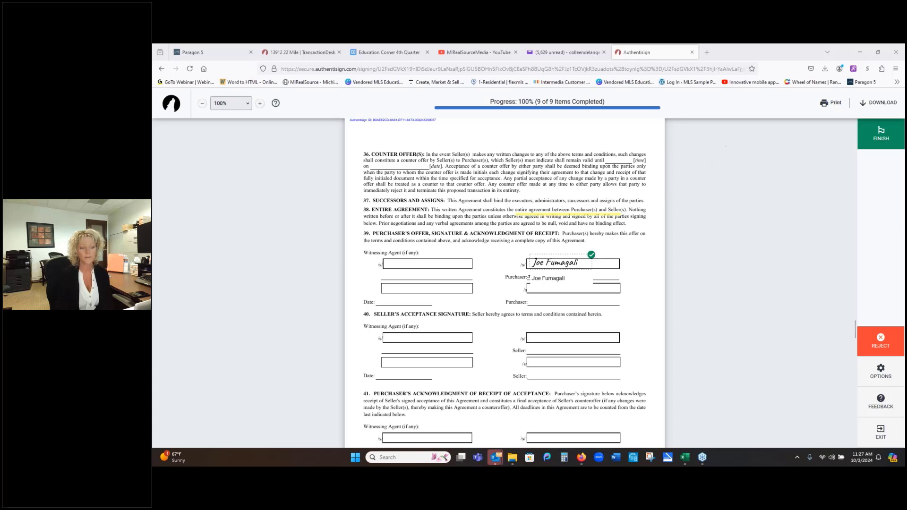
# - Finish the buyer's signing and confirm Complete Signing in the almost-done dialog
pyautogui.click(897, 134)
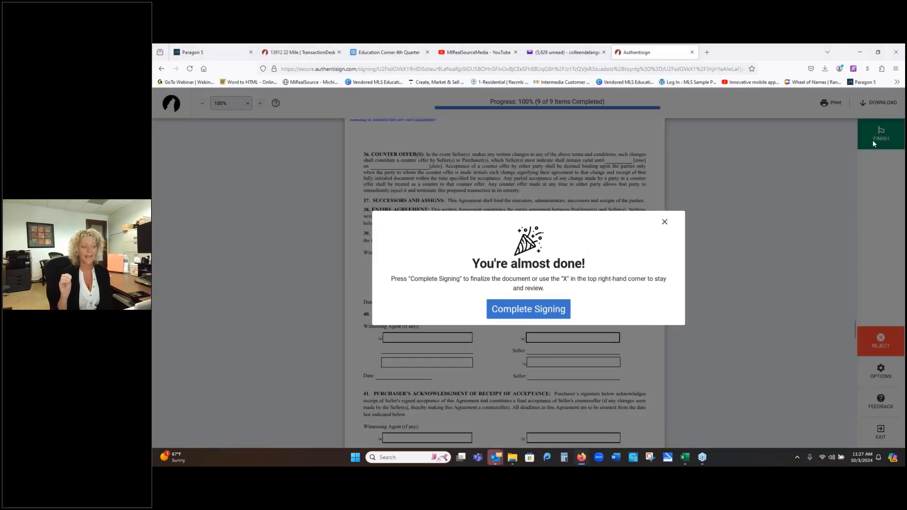
pyautogui.click(529, 309)
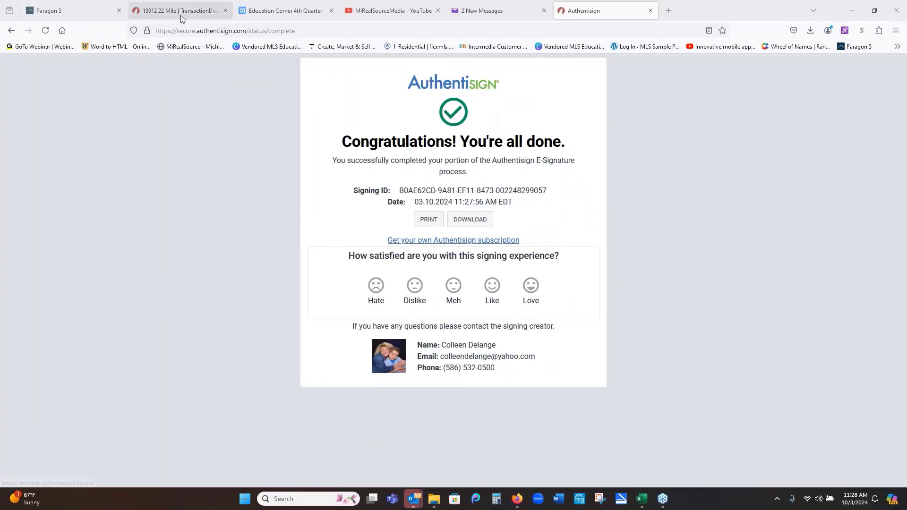
# - Start a new signing from TransactionDesk's Signings list, ready to name it SD
pyautogui.click(180, 14)
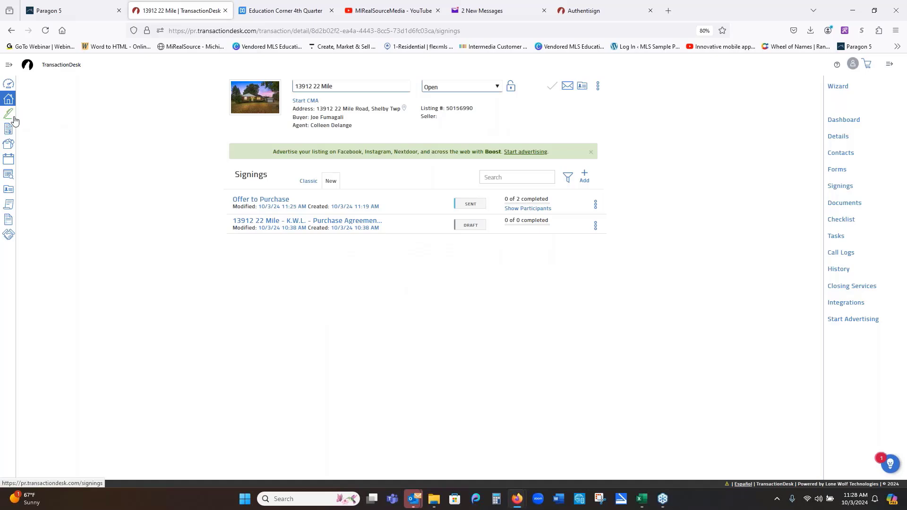
pyautogui.click(8, 113)
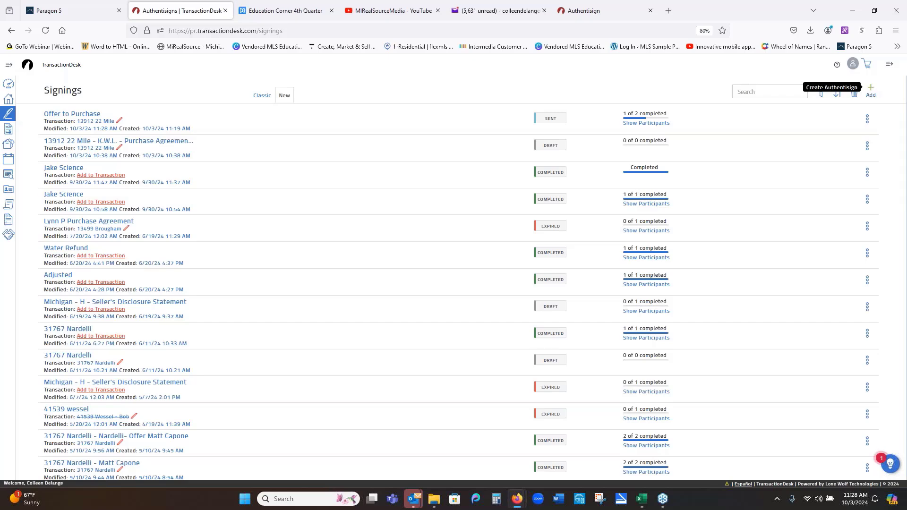
pyautogui.click(870, 91)
pyautogui.click(460, 101)
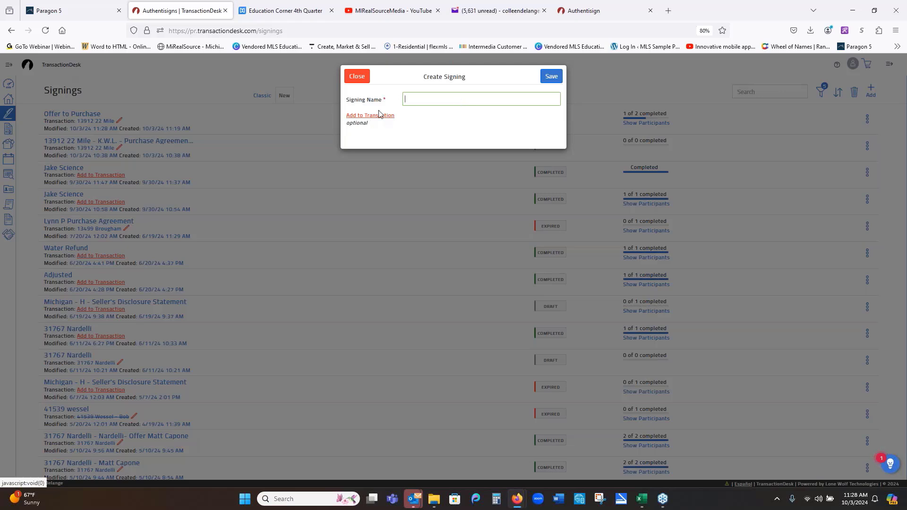
# - Save the new 'SD' signing, add yourself as its remote signer, and open Add a Document or Form
pyautogui.write('SD')
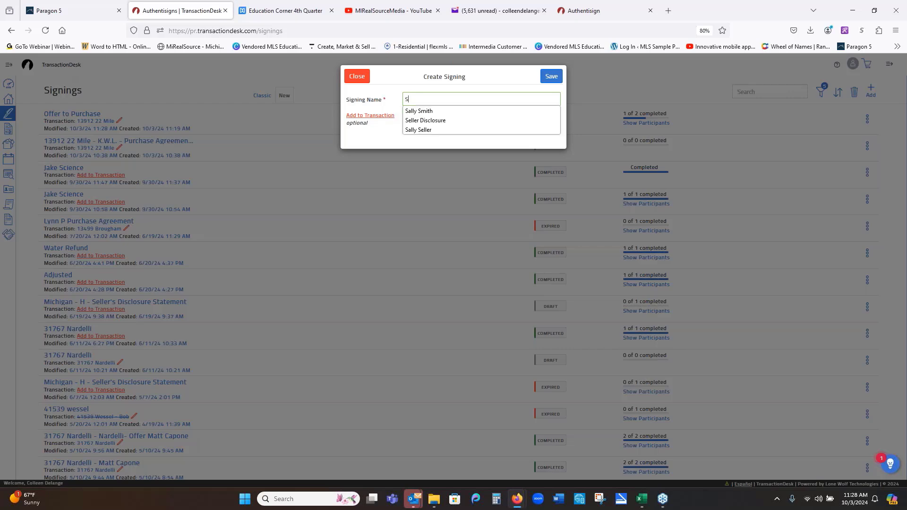
pyautogui.click(551, 78)
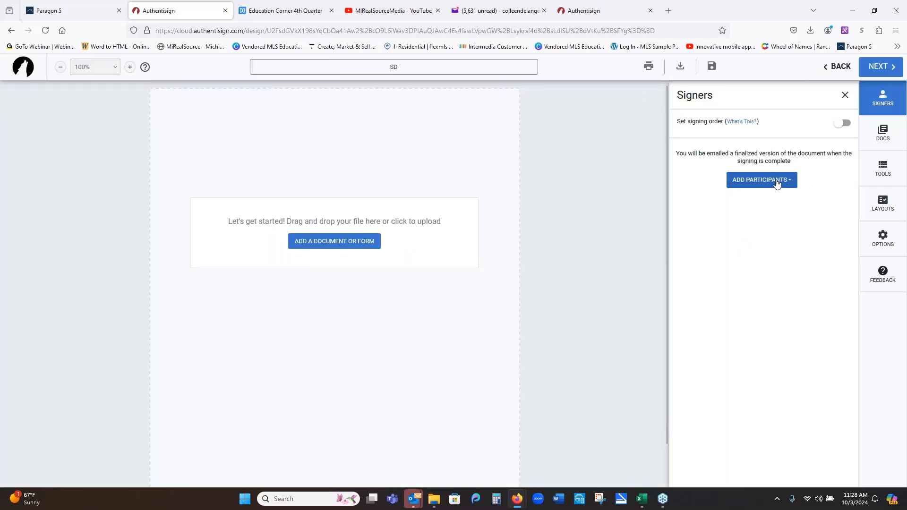
pyautogui.click(759, 184)
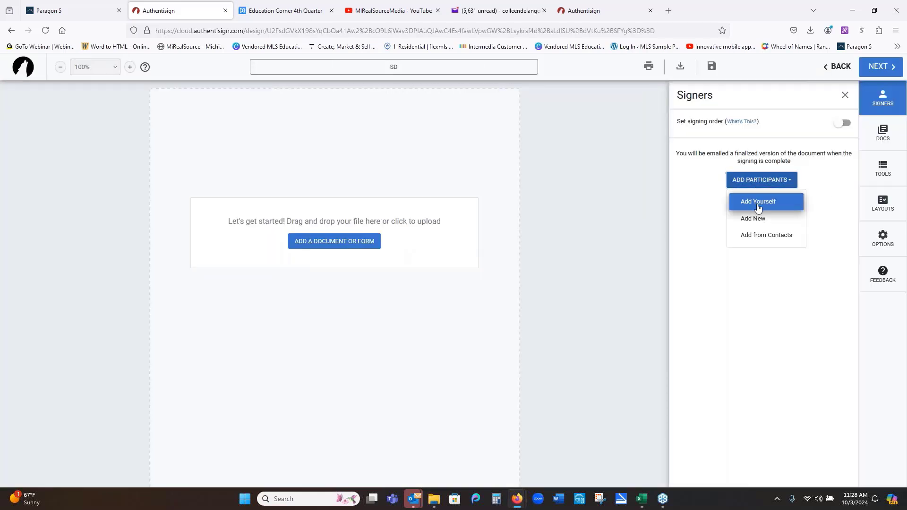
pyautogui.click(757, 203)
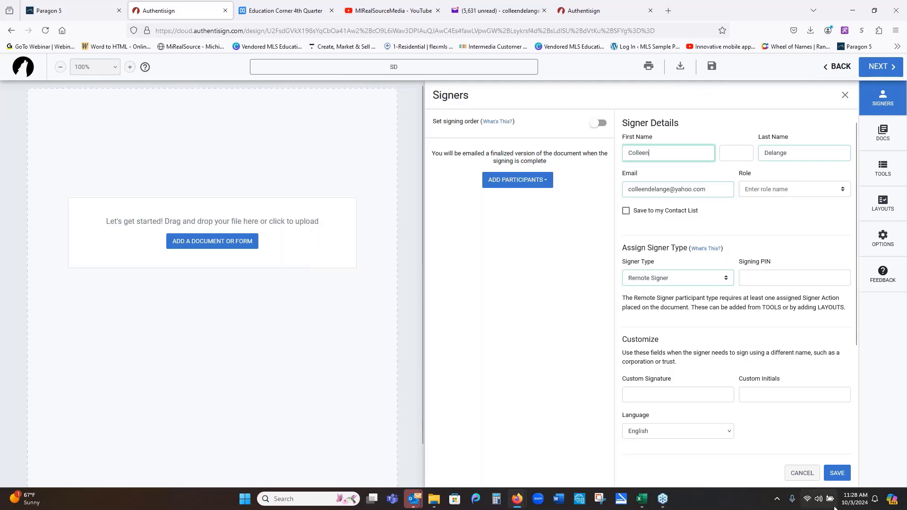
pyautogui.click(836, 472)
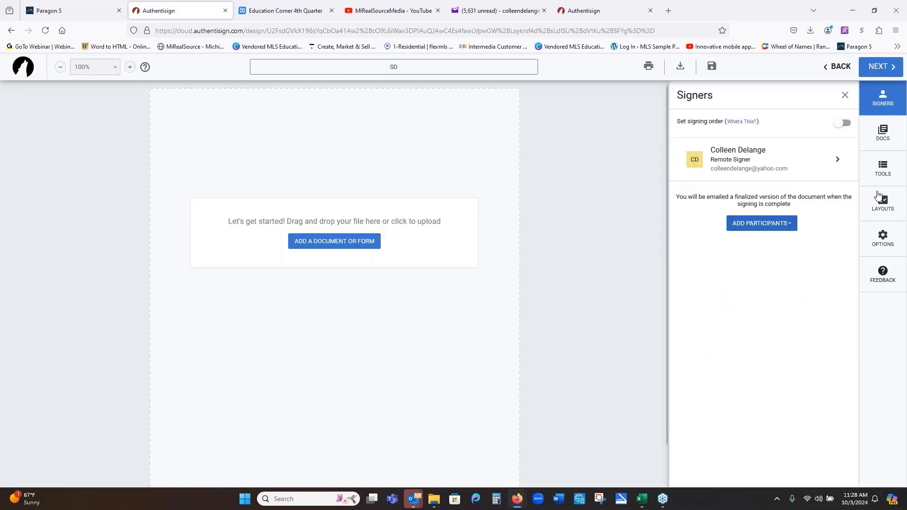
pyautogui.click(315, 242)
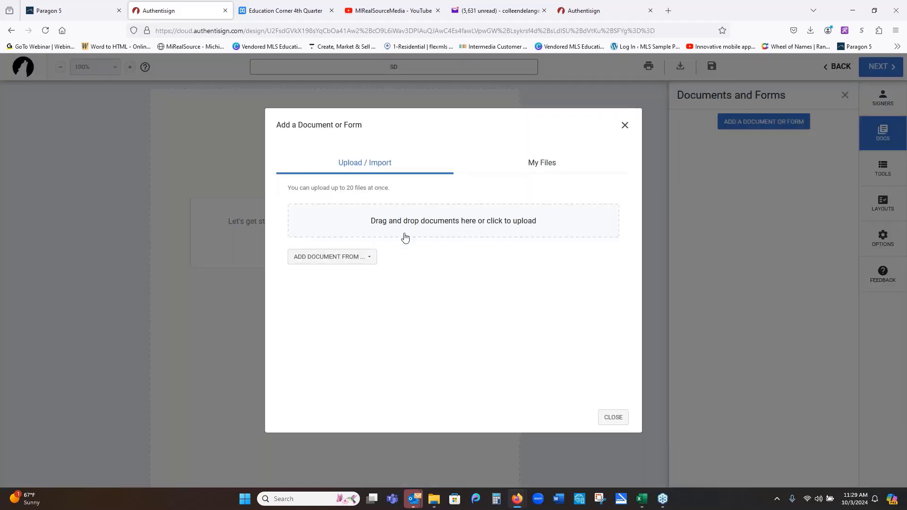
# - Add the Michigan - H - Seller's Disclosure Statement from My Files > Single Forms > Individual Forms > Michigan REALTORS
pyautogui.click(352, 260)
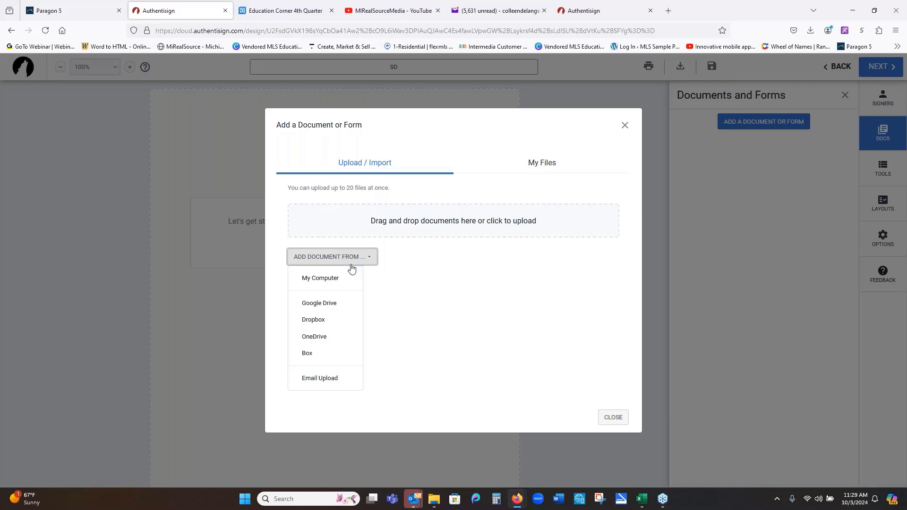
pyautogui.click(547, 167)
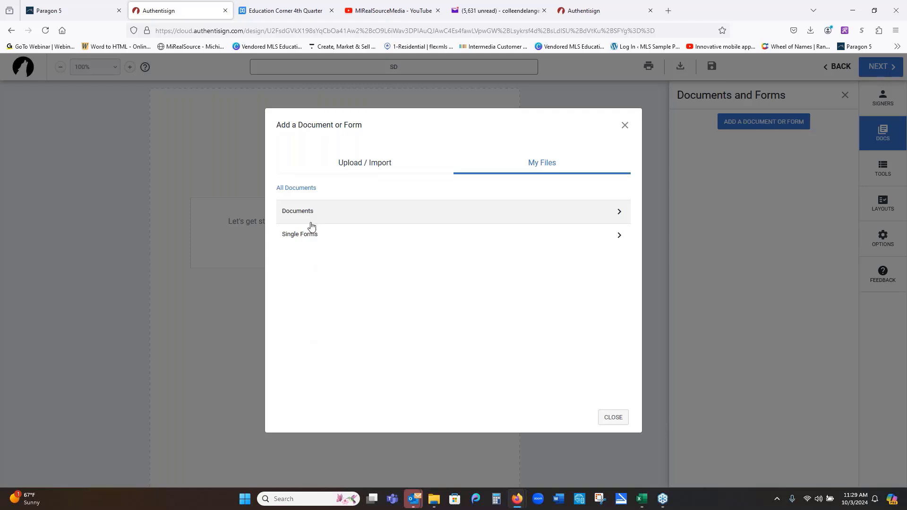
pyautogui.click(310, 236)
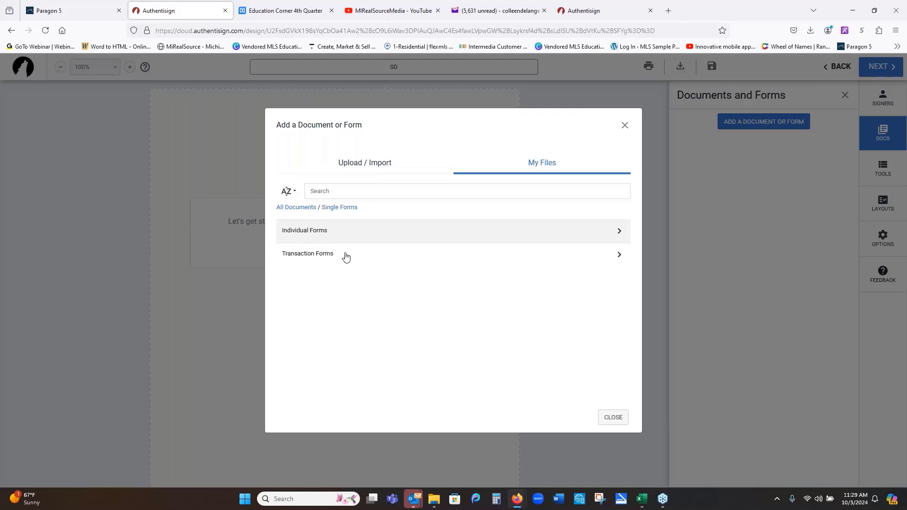
pyautogui.click(618, 233)
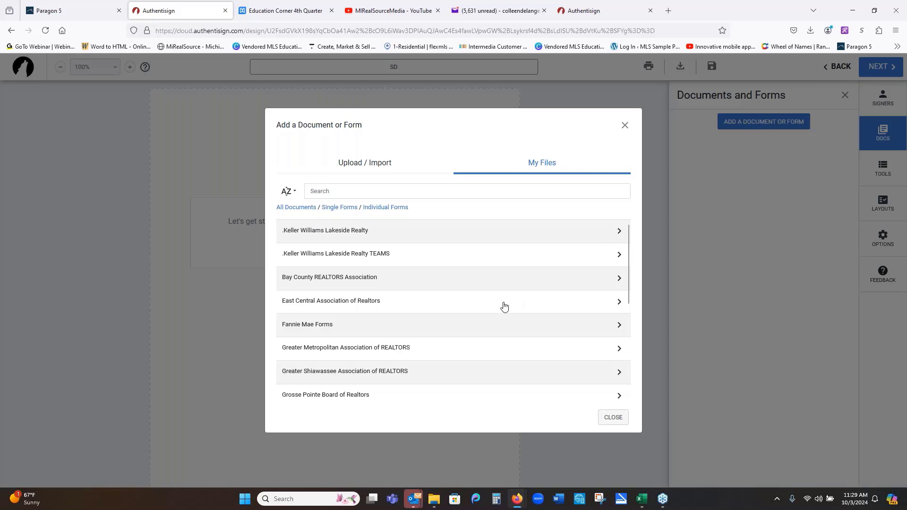
pyautogui.scroll(-3, 504, 307)
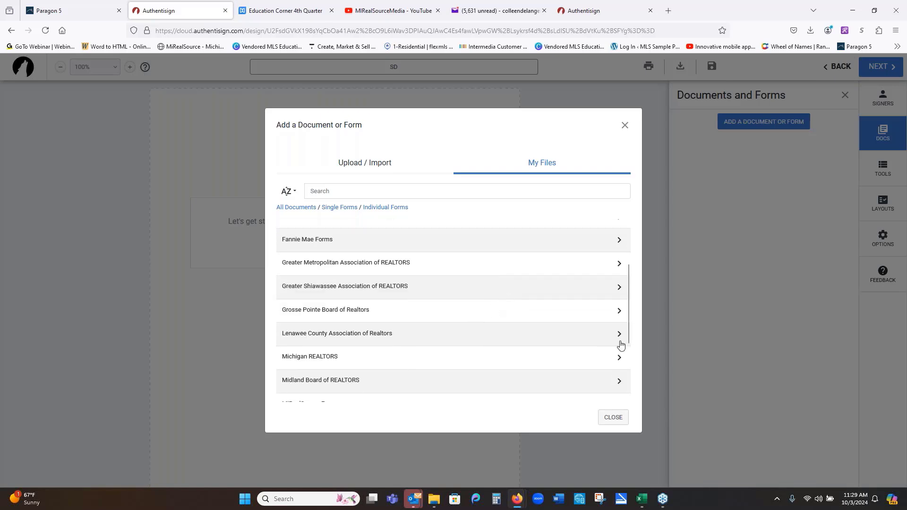
pyautogui.click(619, 359)
pyautogui.scroll(-2, 480, 338)
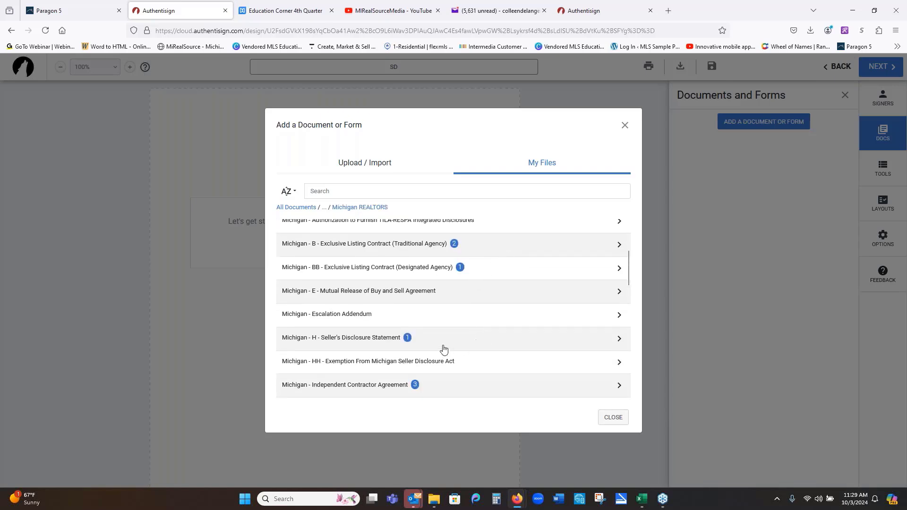
pyautogui.click(342, 343)
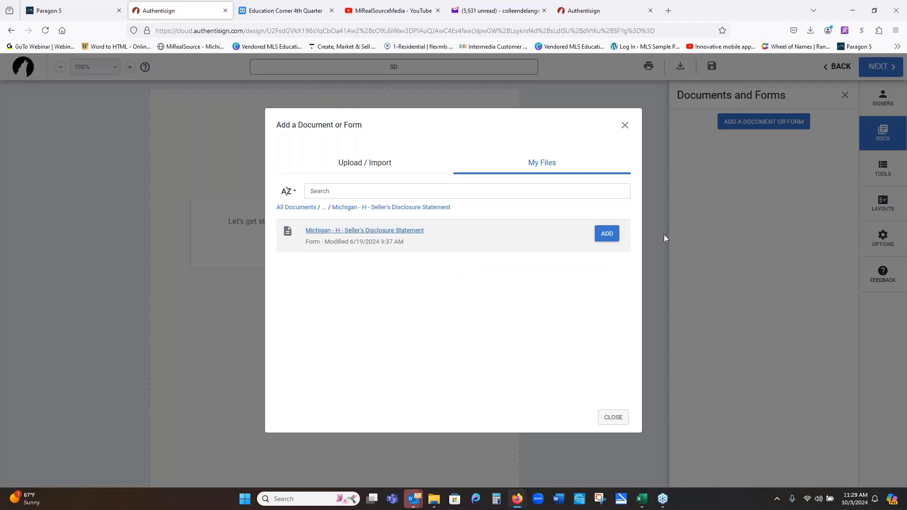
pyautogui.click(608, 236)
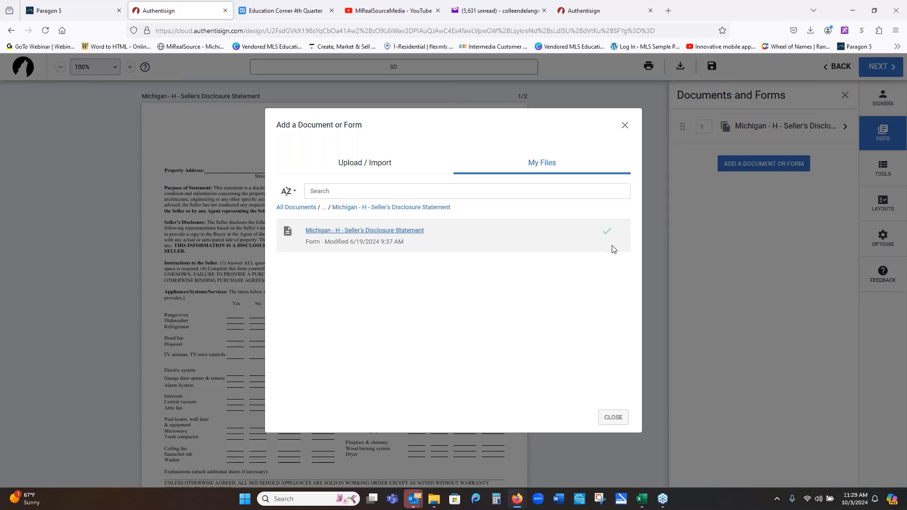
# - Close the add-document window and dismiss the Seller 1 role-mapping prompt, leaving it unassigned
pyautogui.click(616, 418)
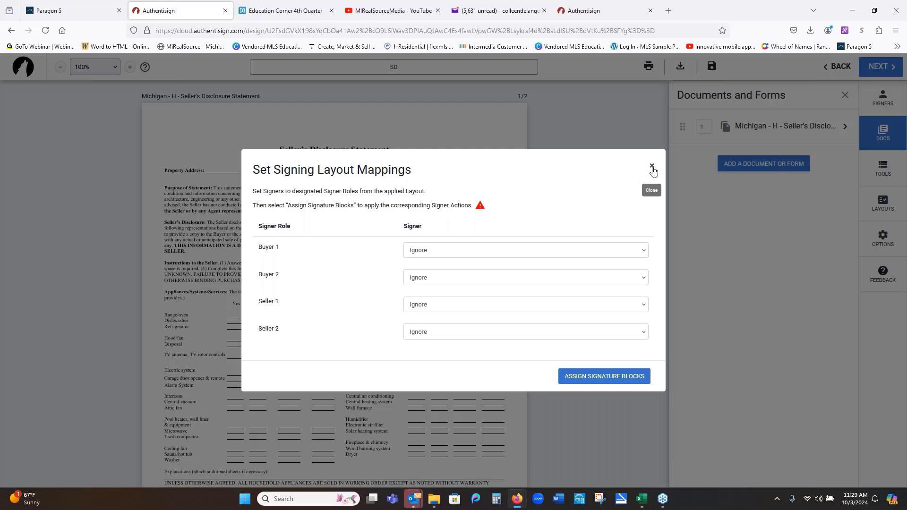
pyautogui.click(645, 307)
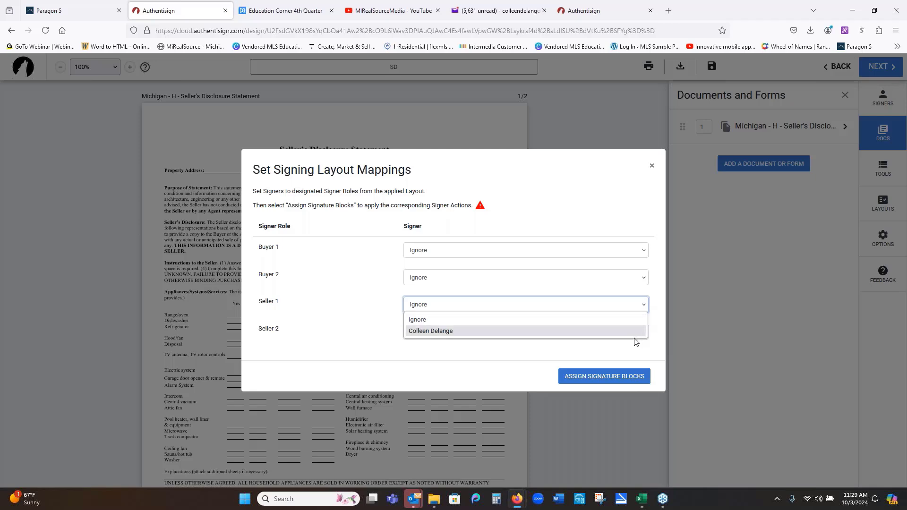
pyautogui.click(609, 378)
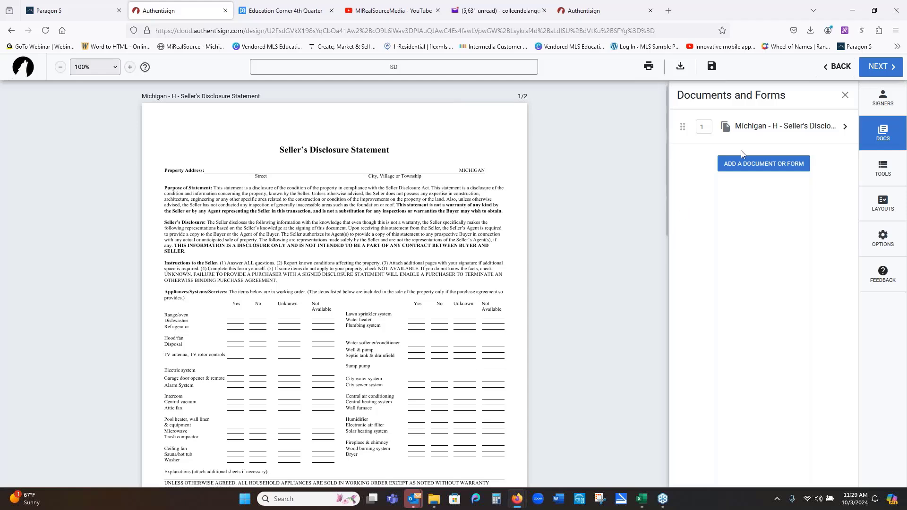
# - Change the remote signer's role to Seller in Signer Details and save it
pyautogui.click(845, 126)
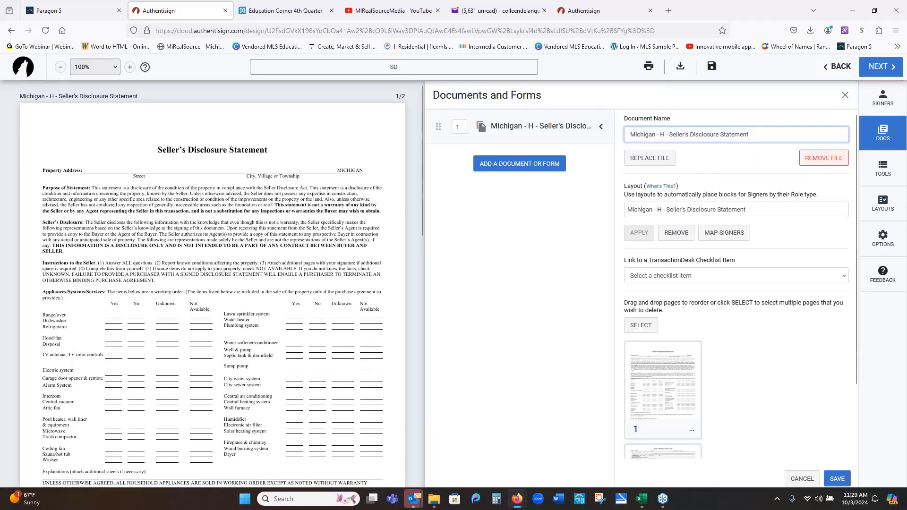
pyautogui.click(868, 103)
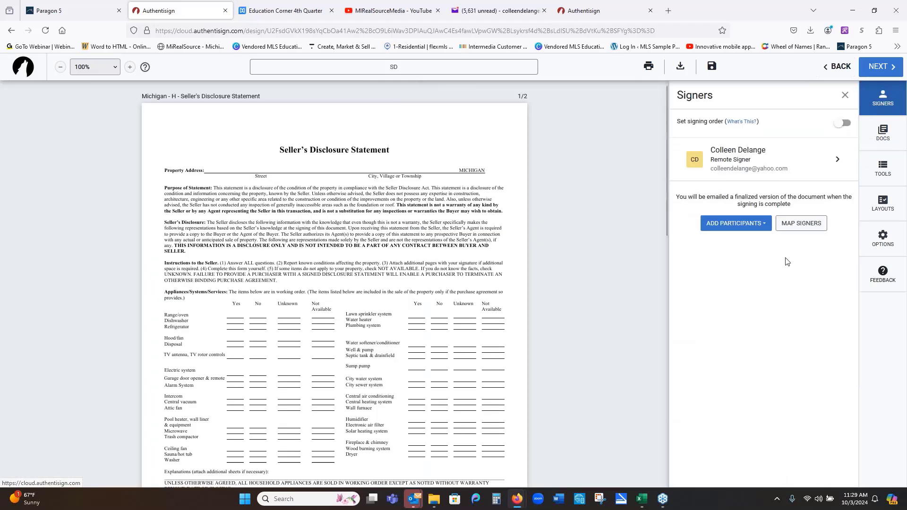
pyautogui.click(836, 162)
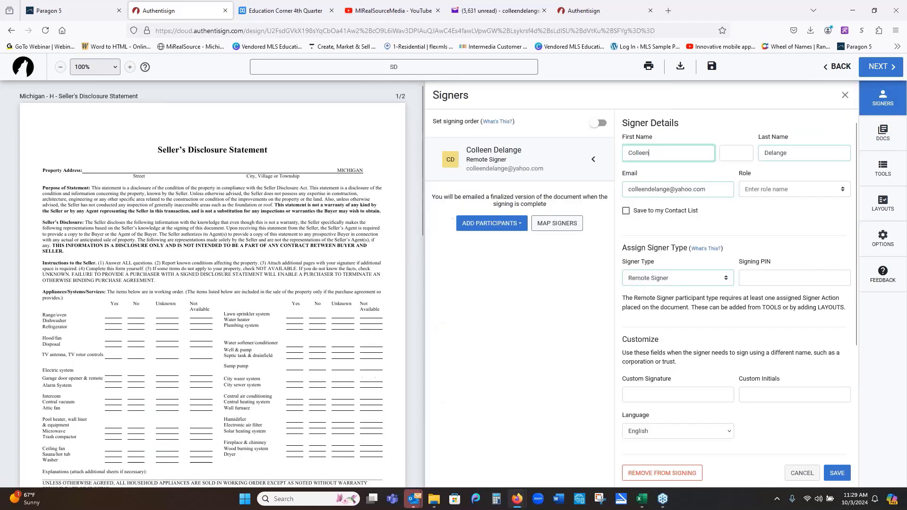
pyautogui.click(788, 189)
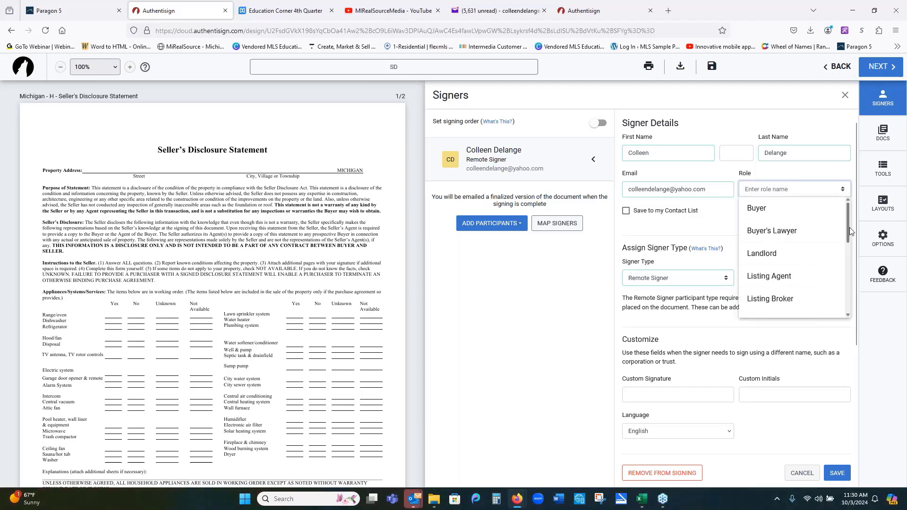
pyautogui.moveTo(849, 231); pyautogui.dragTo(851, 275)
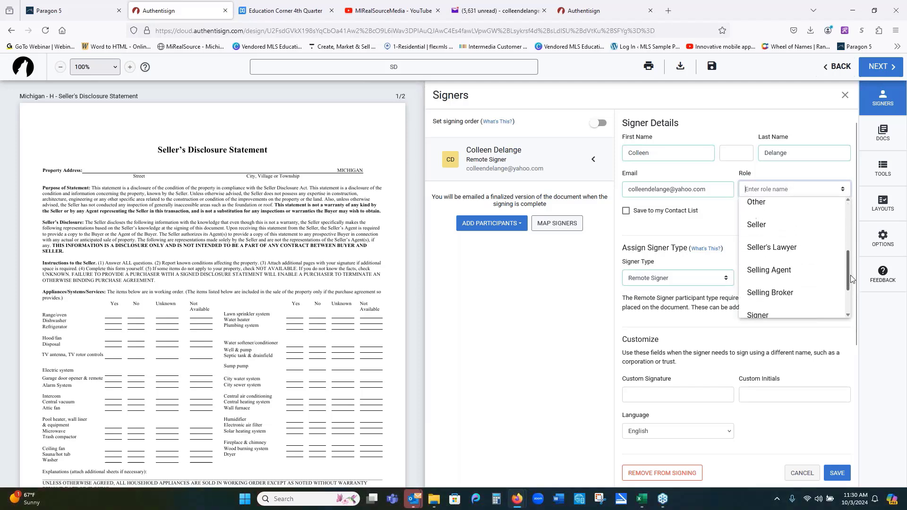
pyautogui.click(777, 225)
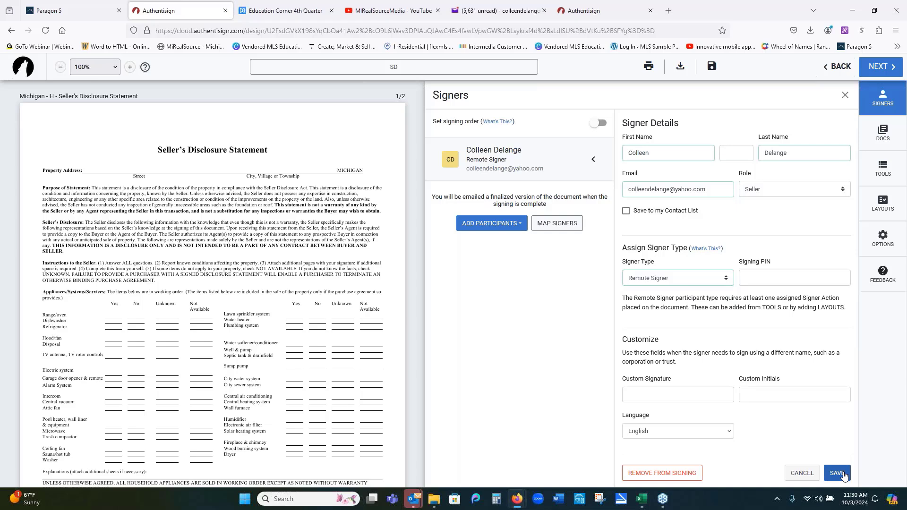
pyautogui.click(838, 473)
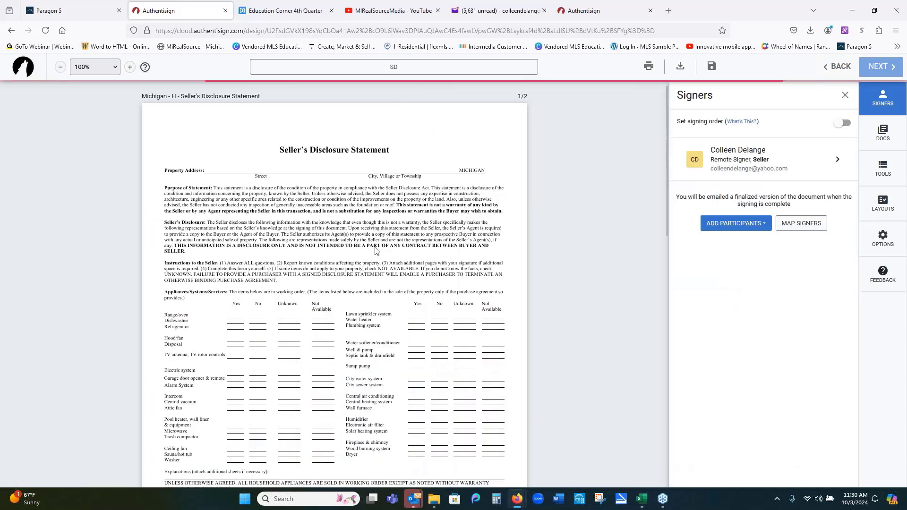
pyautogui.scroll(-5, 628, 227)
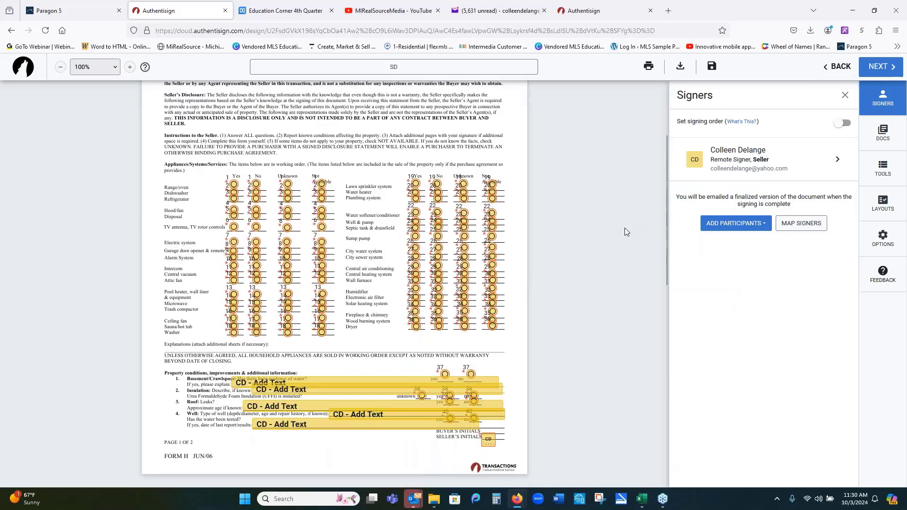
pyautogui.scroll(5, 624, 231)
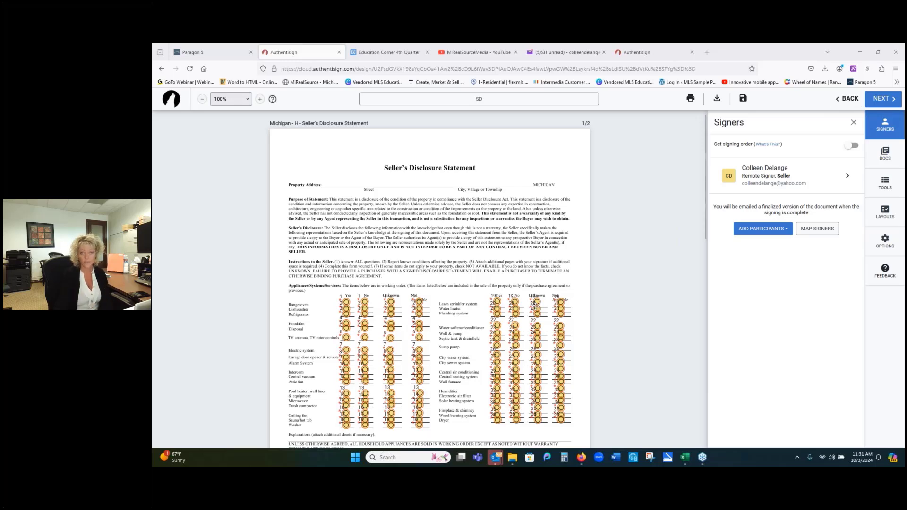
pyautogui.scroll(-4, 535, 307)
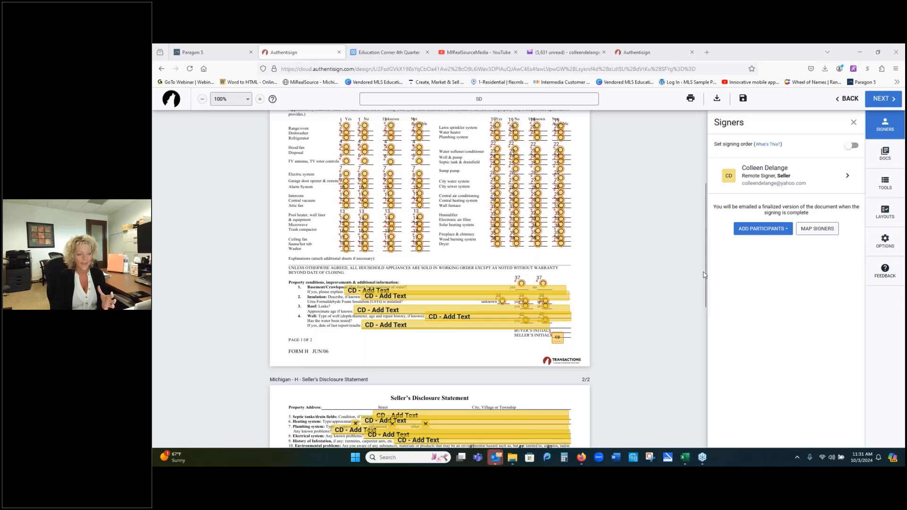
# - Remove the seller signer from the SD signing through Signer Details
pyautogui.click(847, 177)
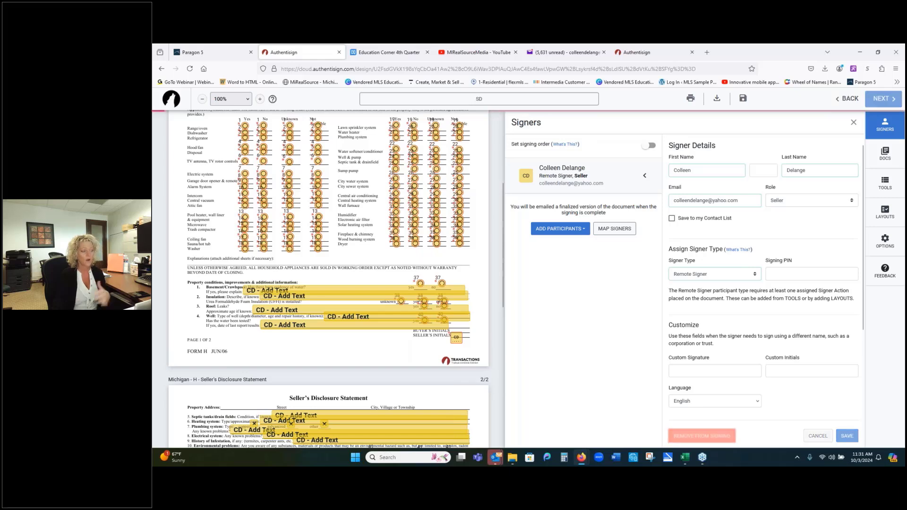
pyautogui.click(700, 436)
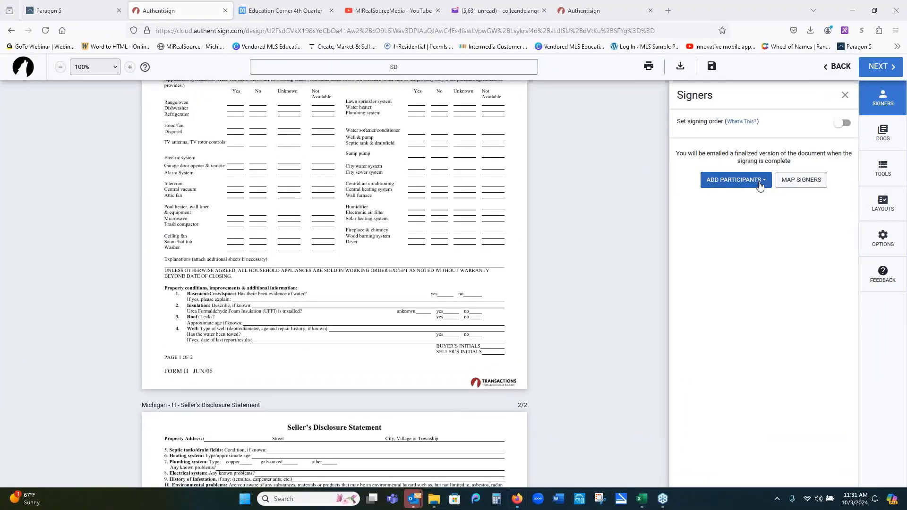
# - Start a brand-new participant, cancel that form, and reset the signers panel
pyautogui.click(759, 186)
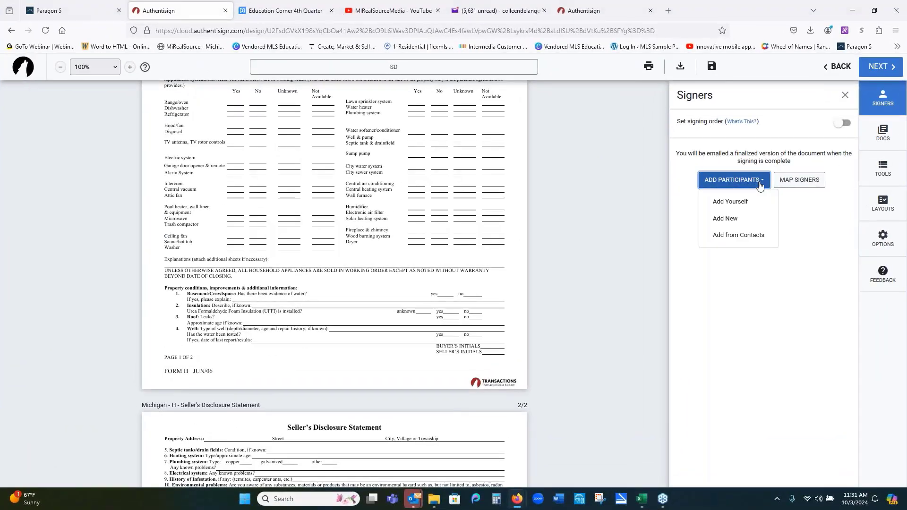
pyautogui.click(733, 220)
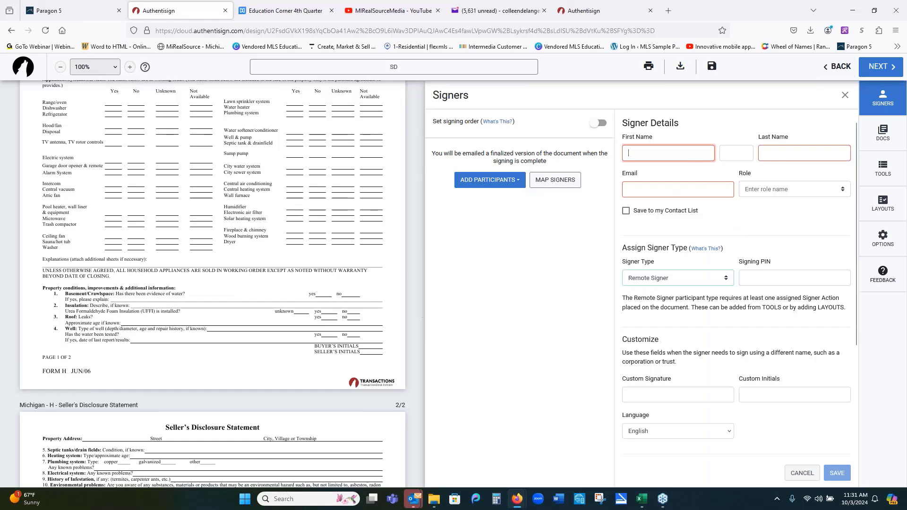
pyautogui.click(803, 473)
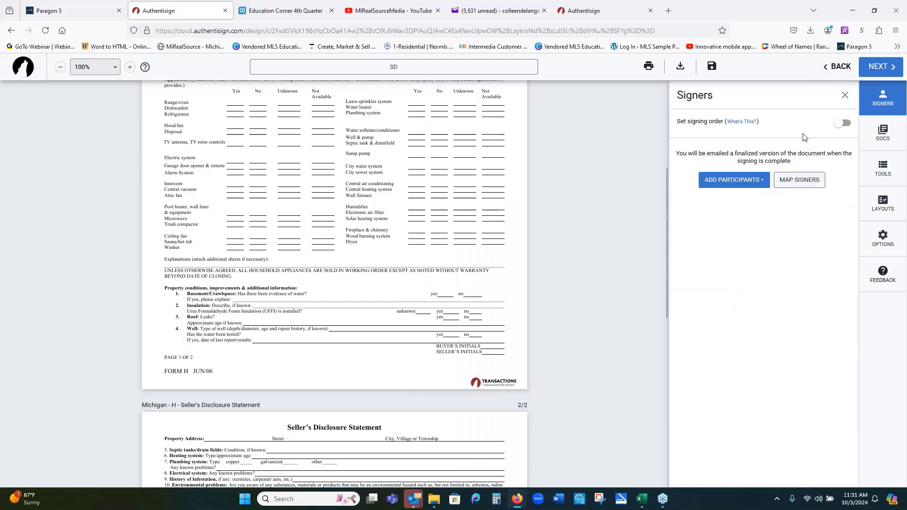
pyautogui.click(875, 97)
pyautogui.click(876, 96)
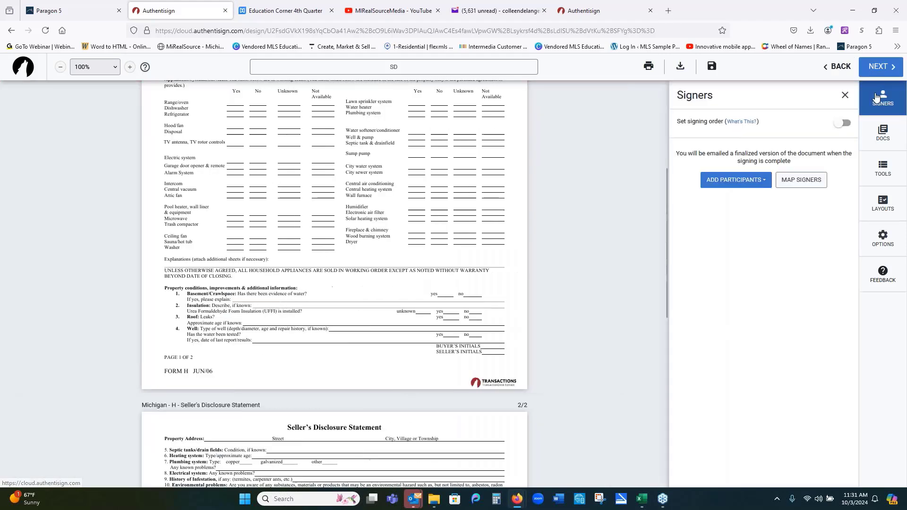
# - Add yourself as a participant with the Seller role and save
pyautogui.click(770, 178)
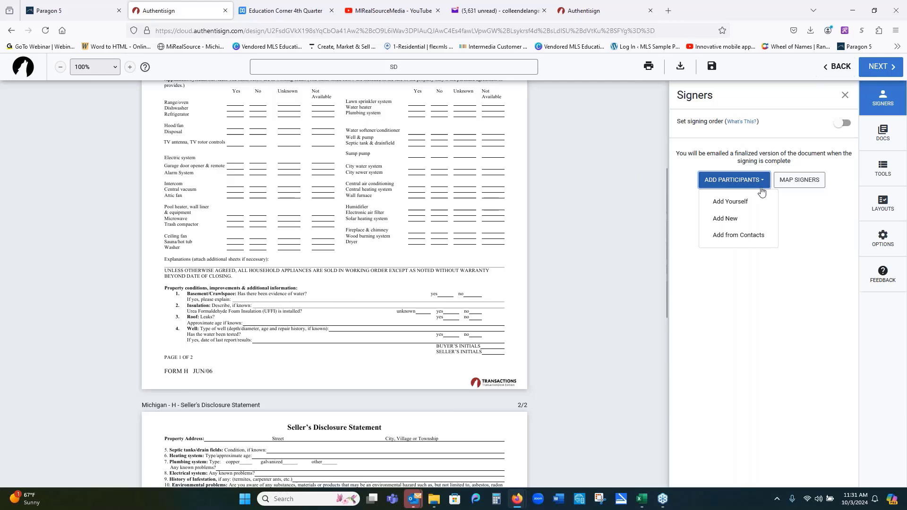
pyautogui.click(751, 202)
pyautogui.click(784, 188)
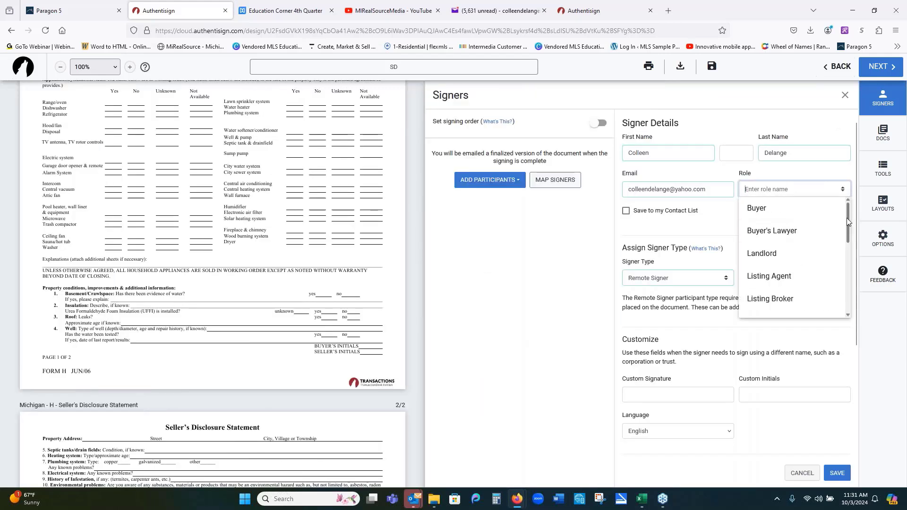
pyautogui.moveTo(847, 218); pyautogui.dragTo(849, 265)
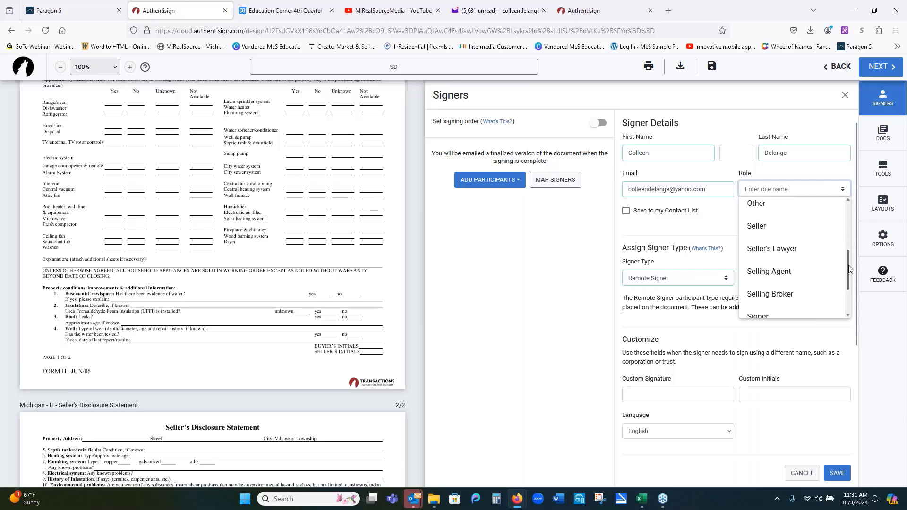
pyautogui.click(776, 230)
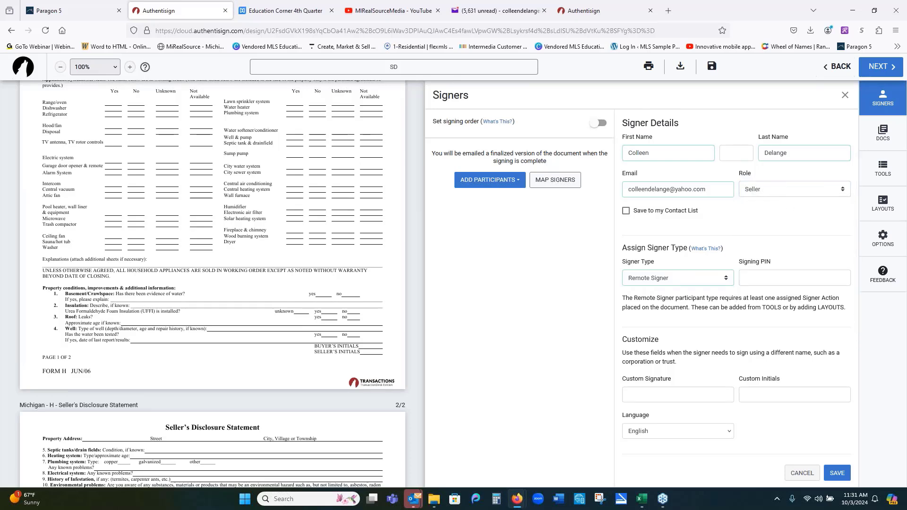
pyautogui.click(837, 473)
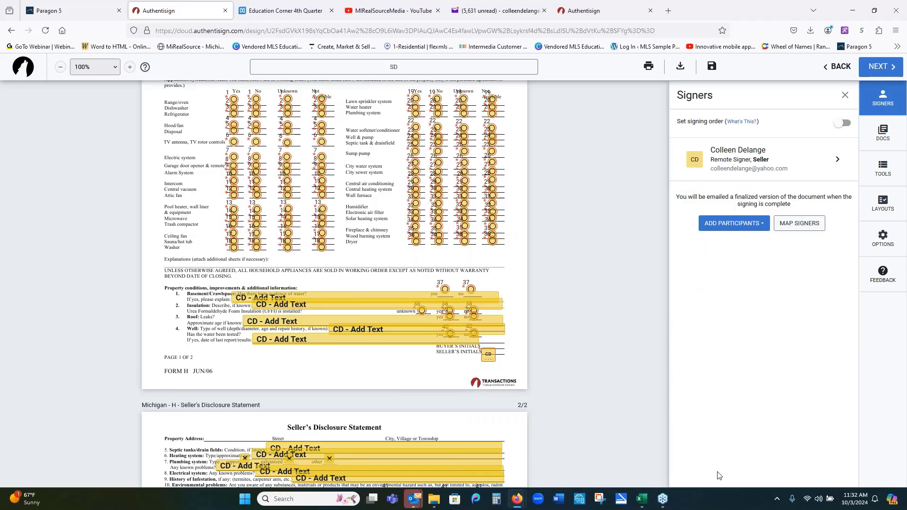
pyautogui.scroll(5, 610, 387)
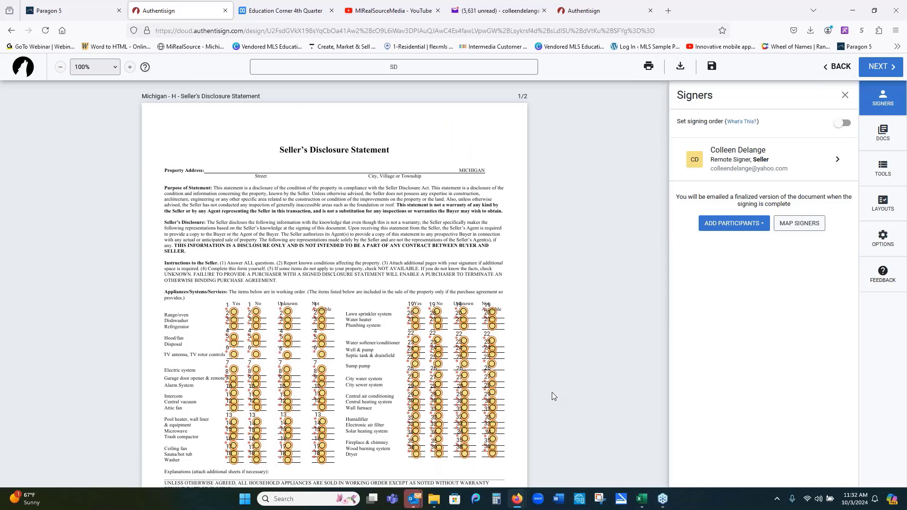
# - Finalize the SD signing setup and send it to the seller
pyautogui.click(873, 73)
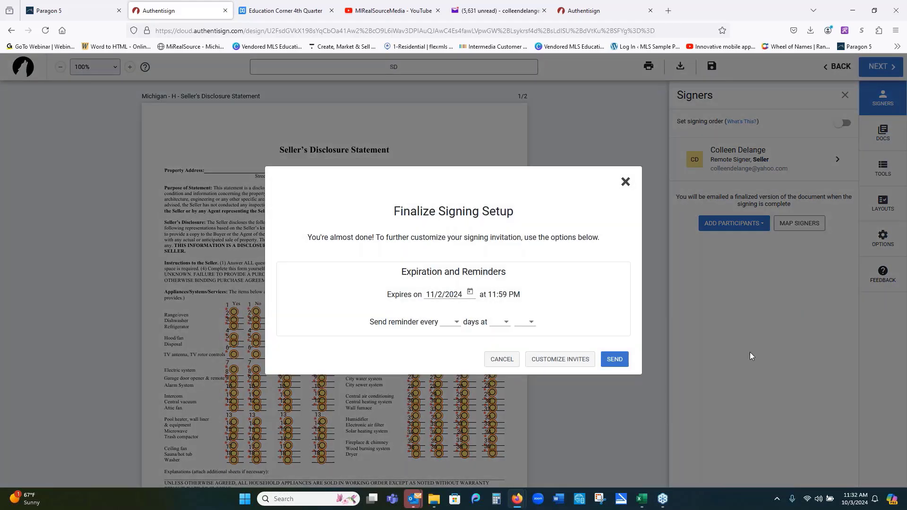
pyautogui.click(611, 361)
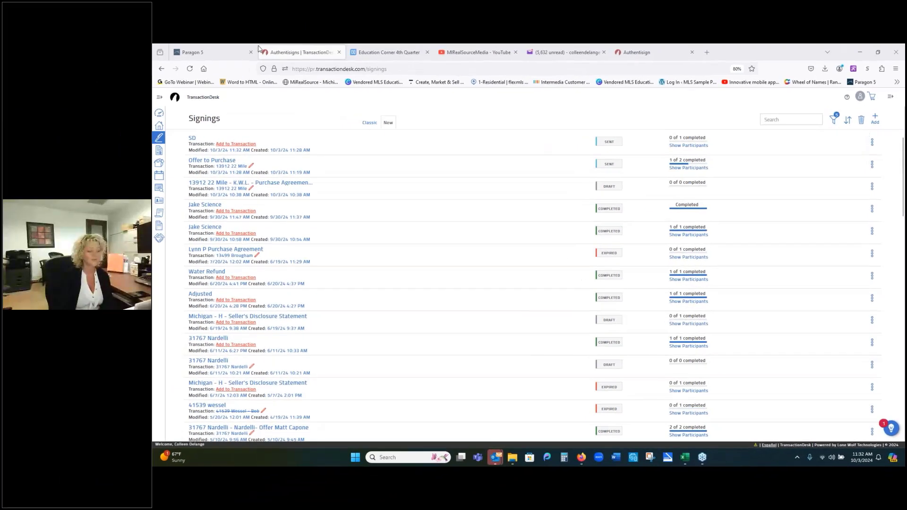
# - Open Recorded Webinars from Paragon 5 Resources and show the MIRealSourceMedia channel's Videos list
pyautogui.click(71, 9)
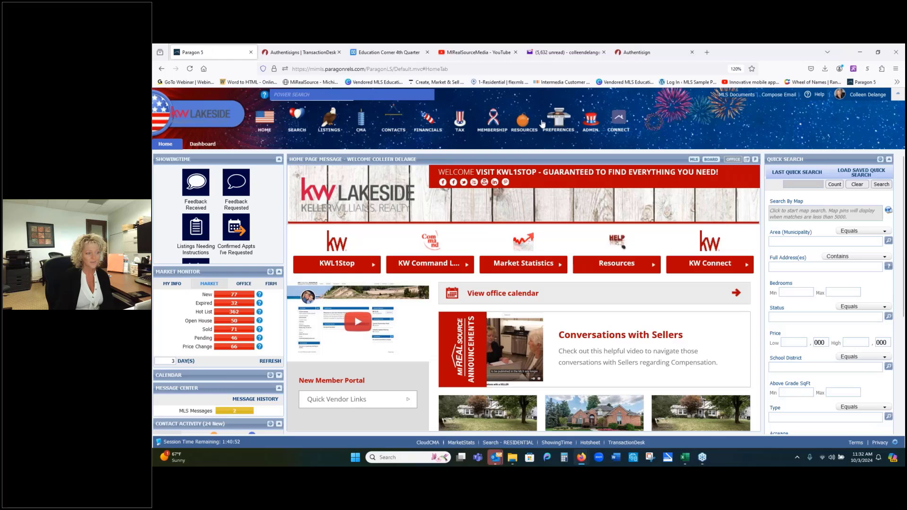
pyautogui.moveTo(525, 124)
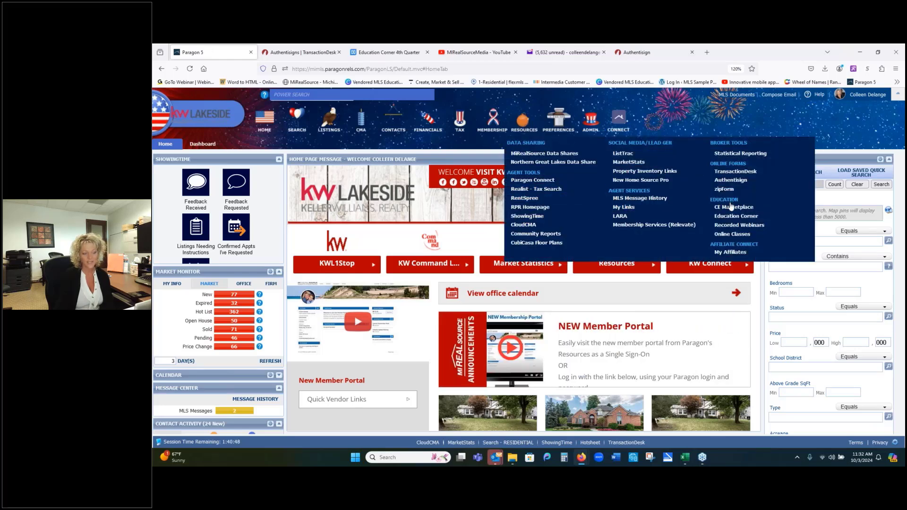
pyautogui.click(733, 227)
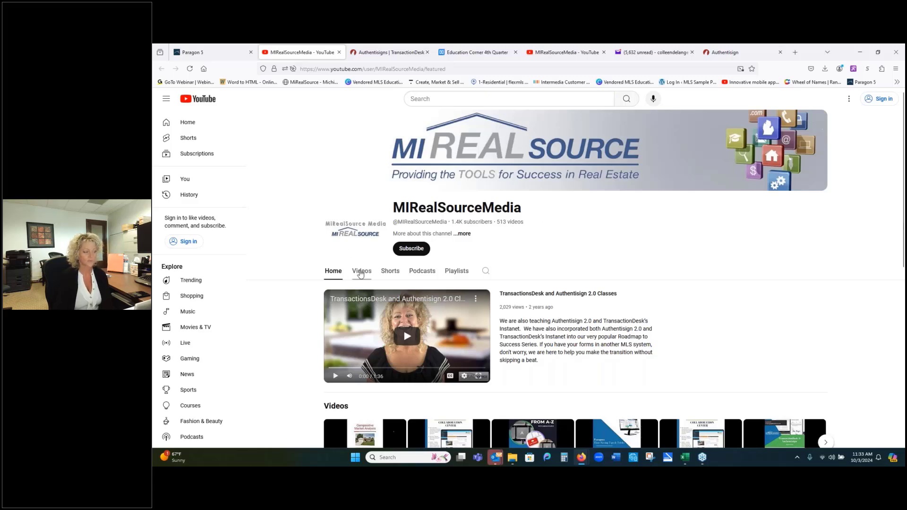
pyautogui.click(361, 271)
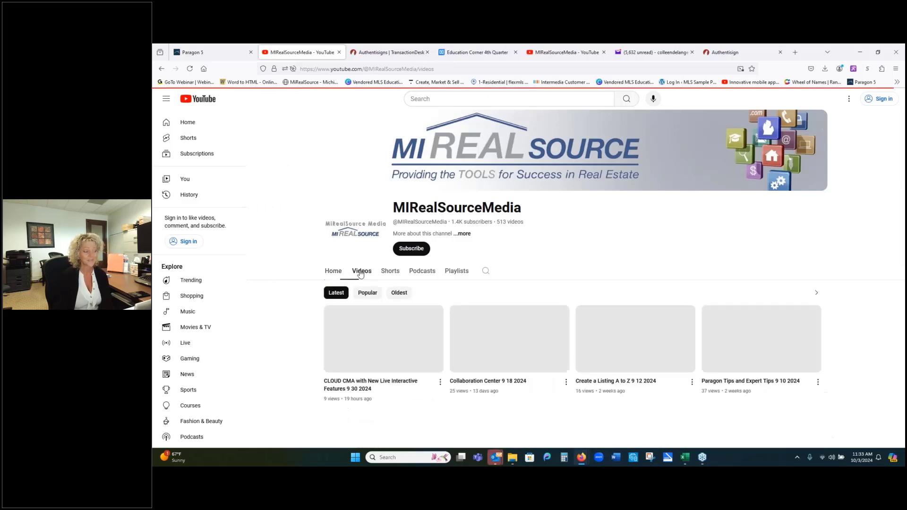